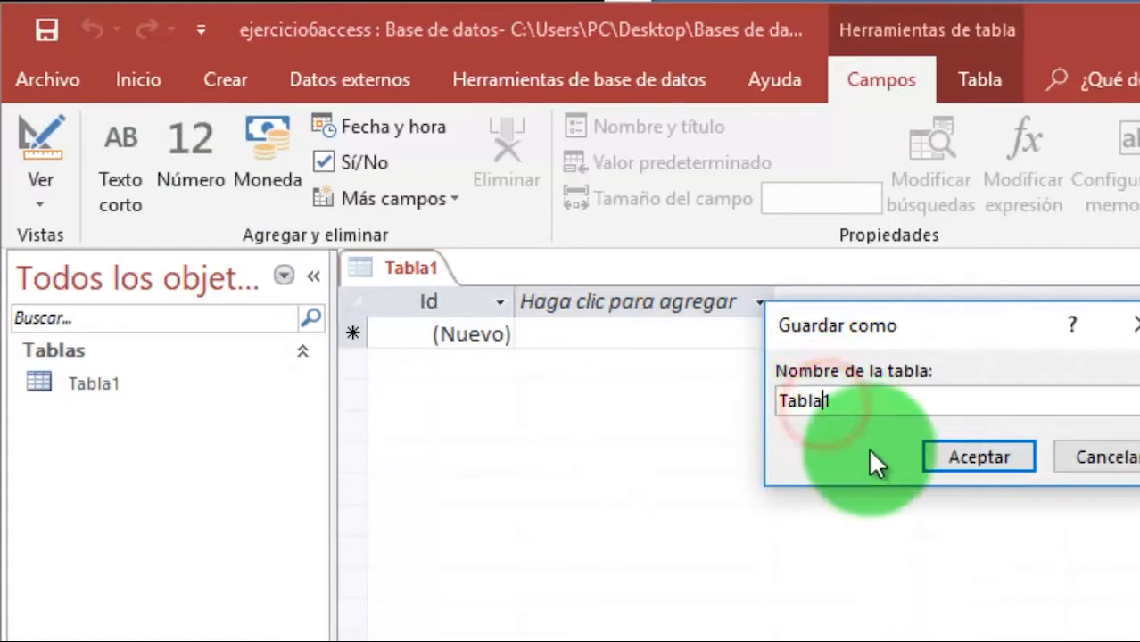
Save the table under the name Tabla01 and open it in Design view
{"action": "type", "text": "0"}
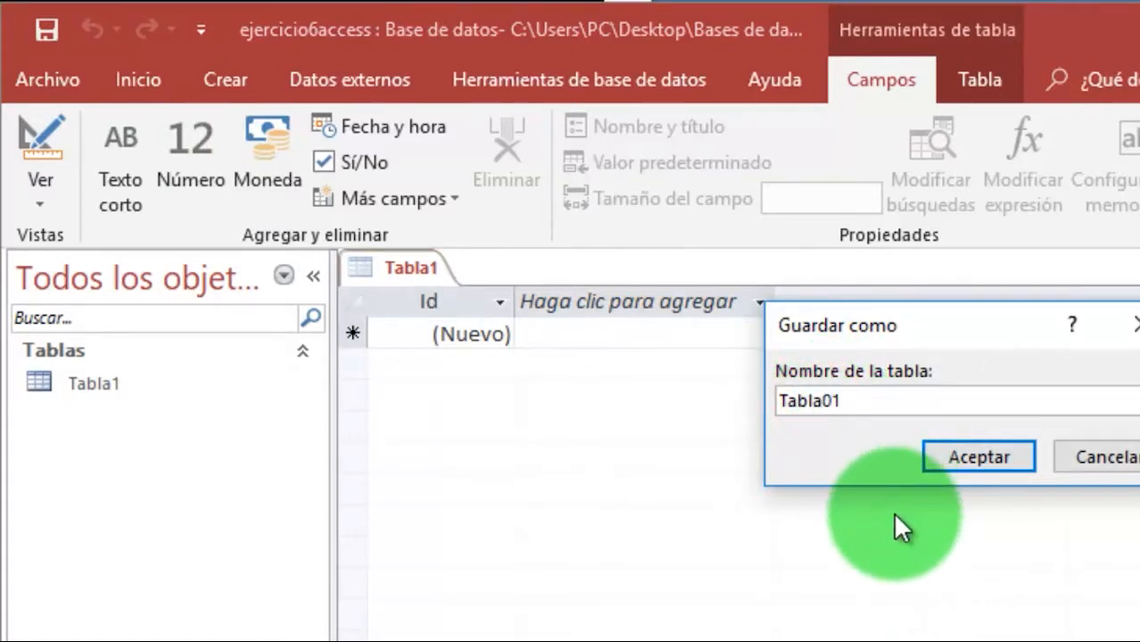
{"action": "left_click", "coordinate": [912, 400]}
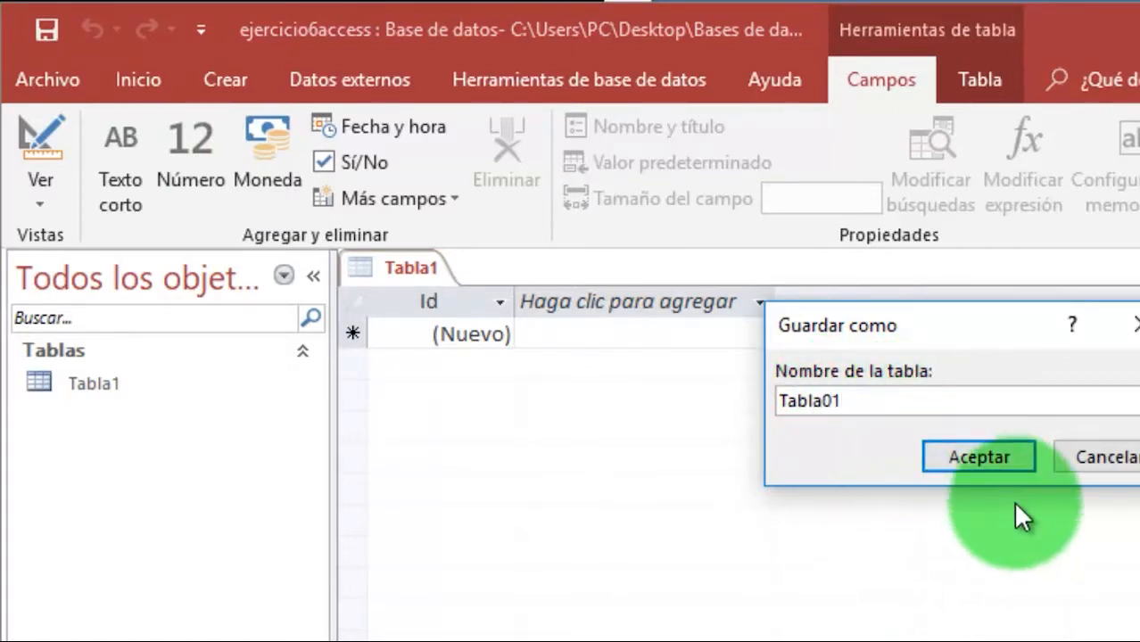
{"action": "left_click", "coordinate": [999, 459]}
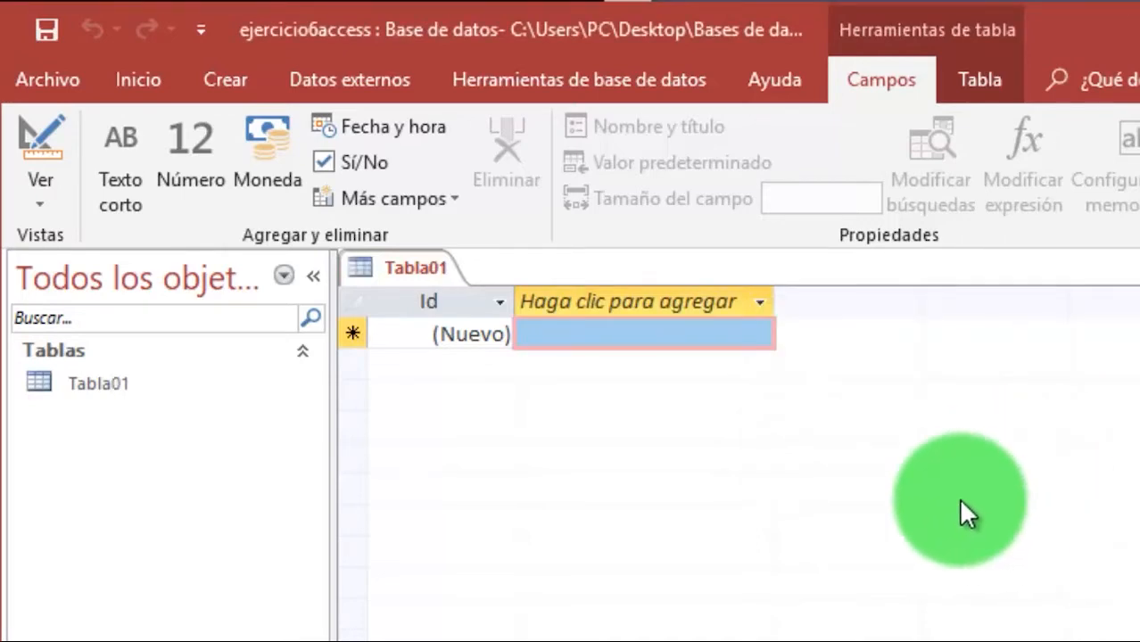
{"action": "left_click", "coordinate": [38, 138]}
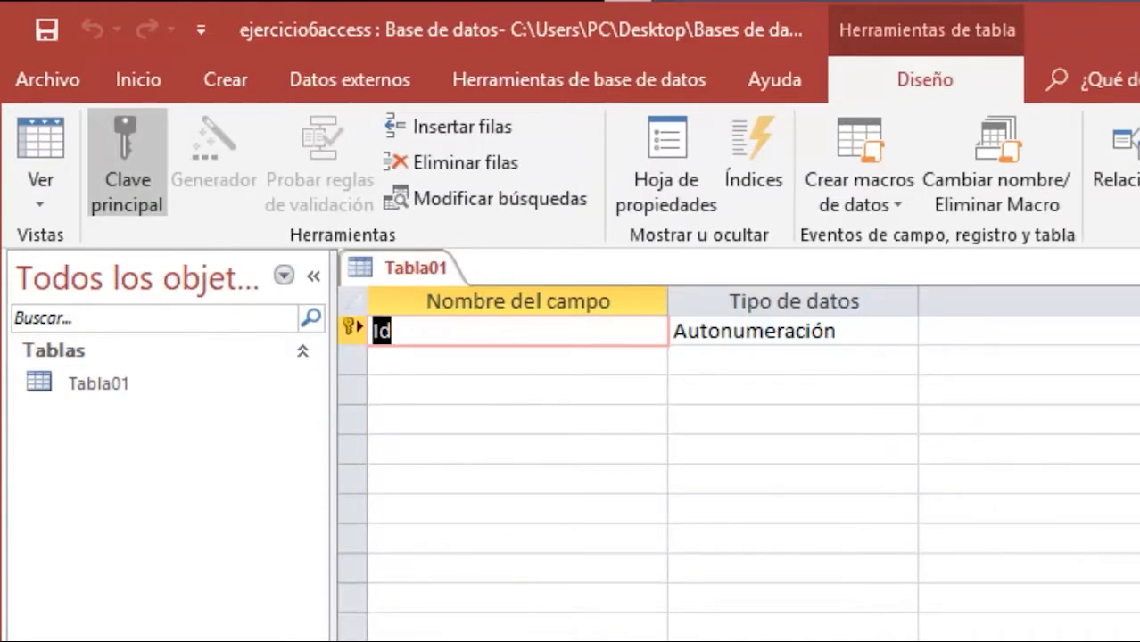
Add the fields nombre, primer_apellido and segundo_apellido to Tabla01 with the data type Texto corto
{"action": "left_click", "coordinate": [573, 359]}
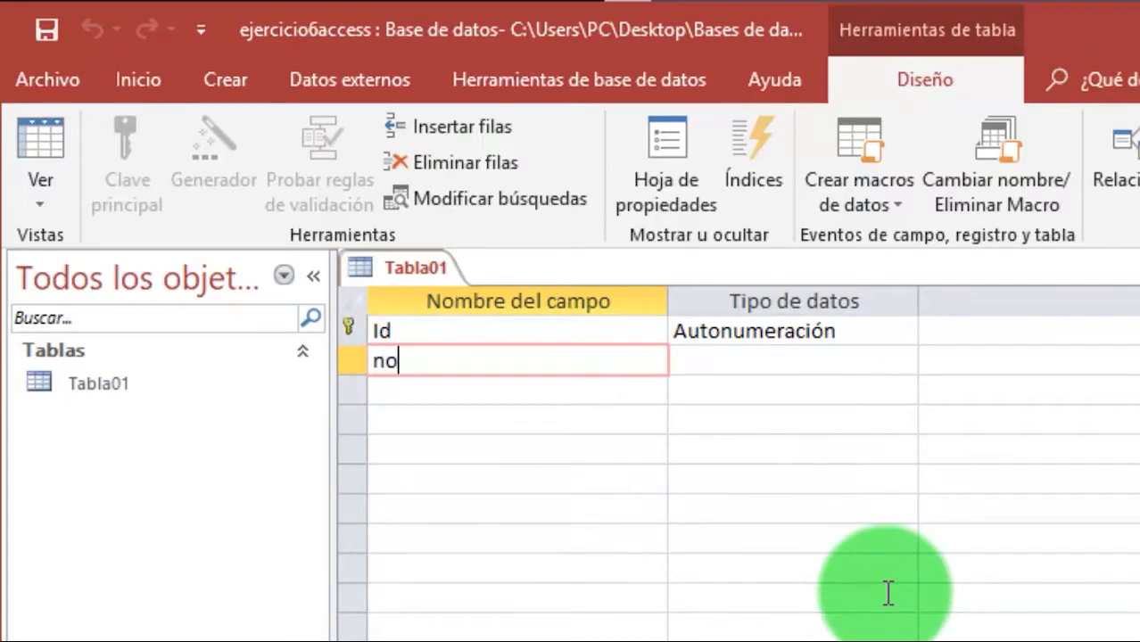
{"action": "key", "text": "Tab"}
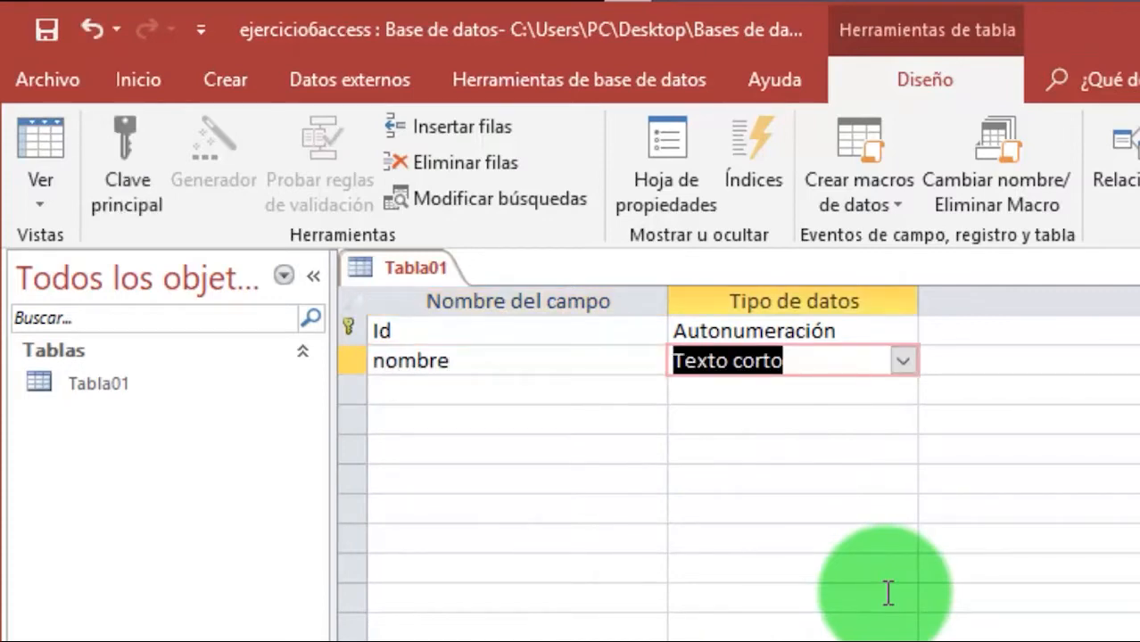
{"action": "key", "text": "Tab"}
{"action": "key", "text": "Tab"}
{"action": "type", "text": "primer_apellido"}
{"action": "key", "text": "Tab"}
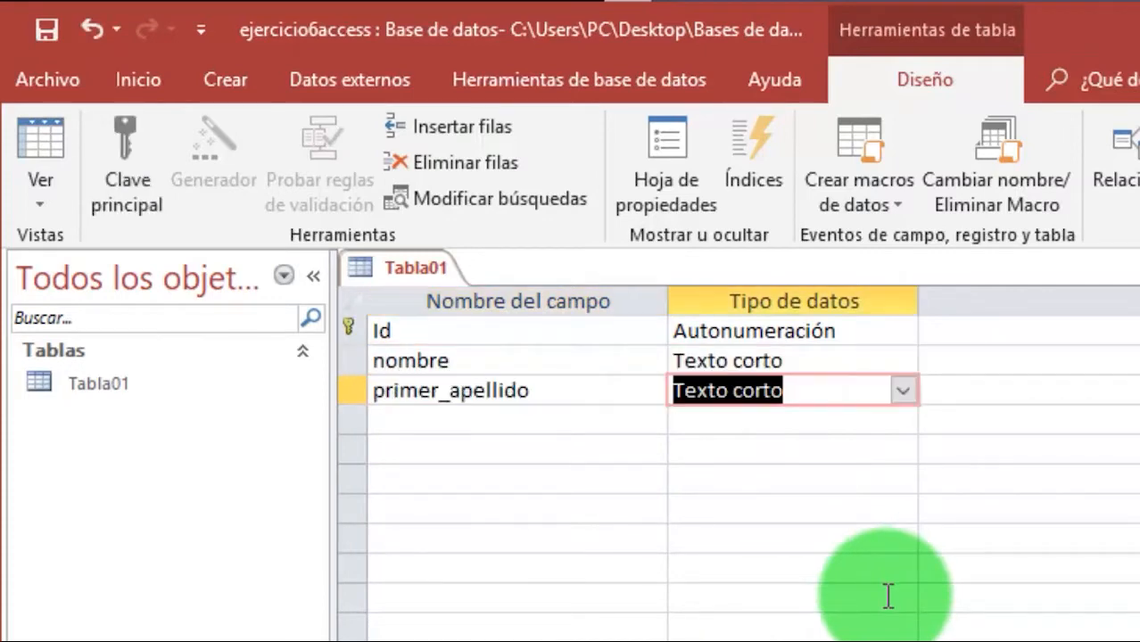
{"action": "key", "text": "Tab"}
{"action": "key", "text": "Tab"}
{"action": "type", "text": "segundo "}
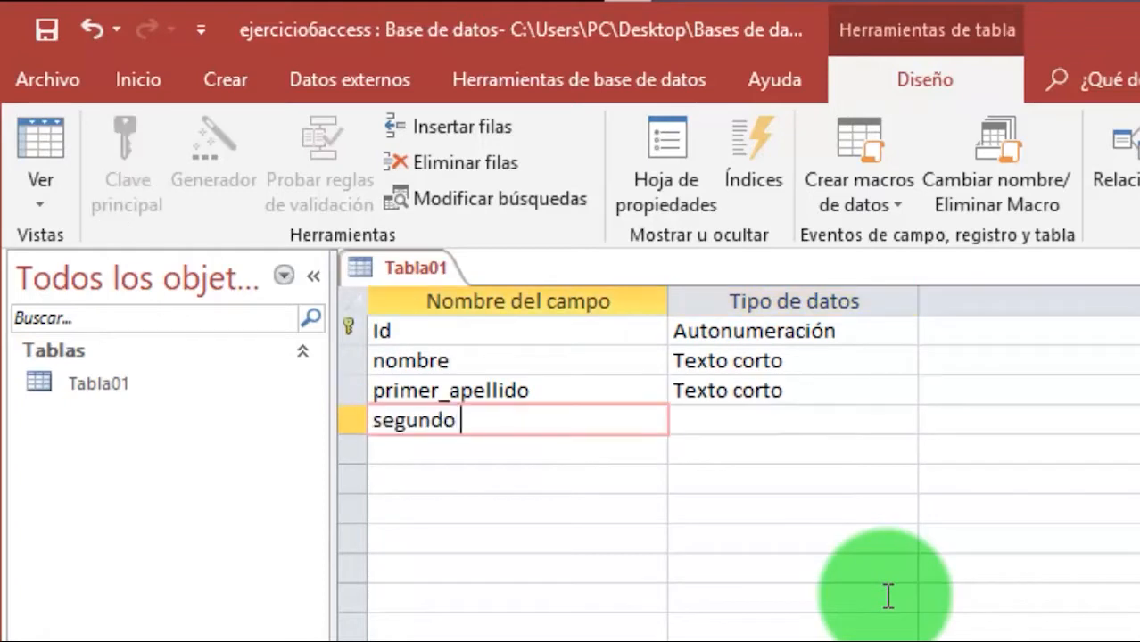
{"action": "type", "text": "_apellido"}
{"action": "key", "text": "Tab"}
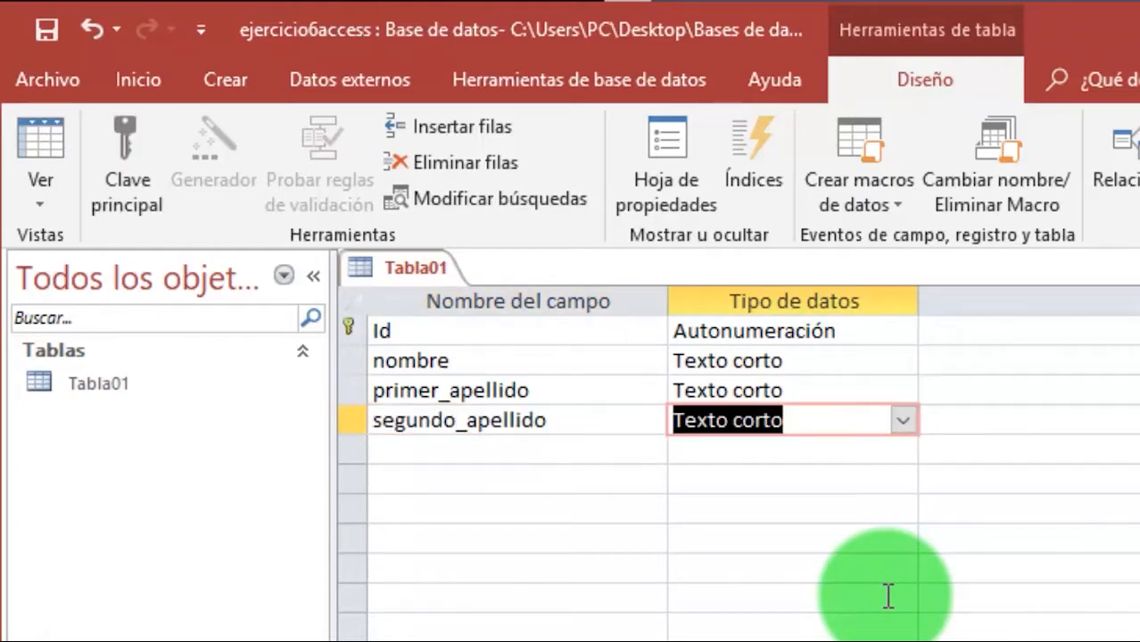
Add the fields cedula and telefono below segundo_apellido with the data type Texto corto
{"action": "key", "text": "Tab"}
{"action": "key", "text": "Tab"}
{"action": "type", "text": "cedula"}
{"action": "key", "text": "Tab"}
{"action": "key", "text": "Tab"}
{"action": "key", "text": "Tab"}
{"action": "type", "text": "telefono"}
{"action": "key", "text": "Tab"}
Add the fields estado_civil and genero below telefono with the data type Texto corto
{"action": "key", "text": "Tab"}
{"action": "key", "text": "Tab"}
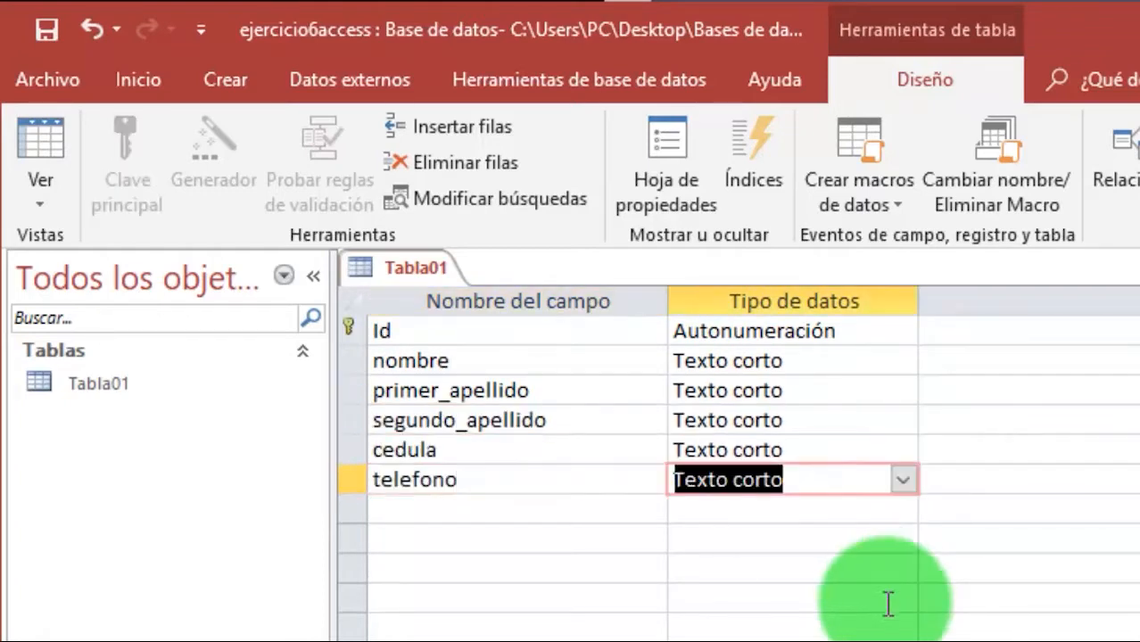
{"action": "type", "text": "estado_civil"}
{"action": "key", "text": "Tab"}
{"action": "key", "text": "Tab"}
{"action": "key", "text": "Tab"}
{"action": "type", "text": "genero"}
{"action": "key", "text": "Tab"}
Add an edad field below genero with the data type Número
{"action": "key", "text": "Tab"}
{"action": "key", "text": "Tab"}
{"action": "type", "text": "edad"}
{"action": "key", "text": "Tab"}
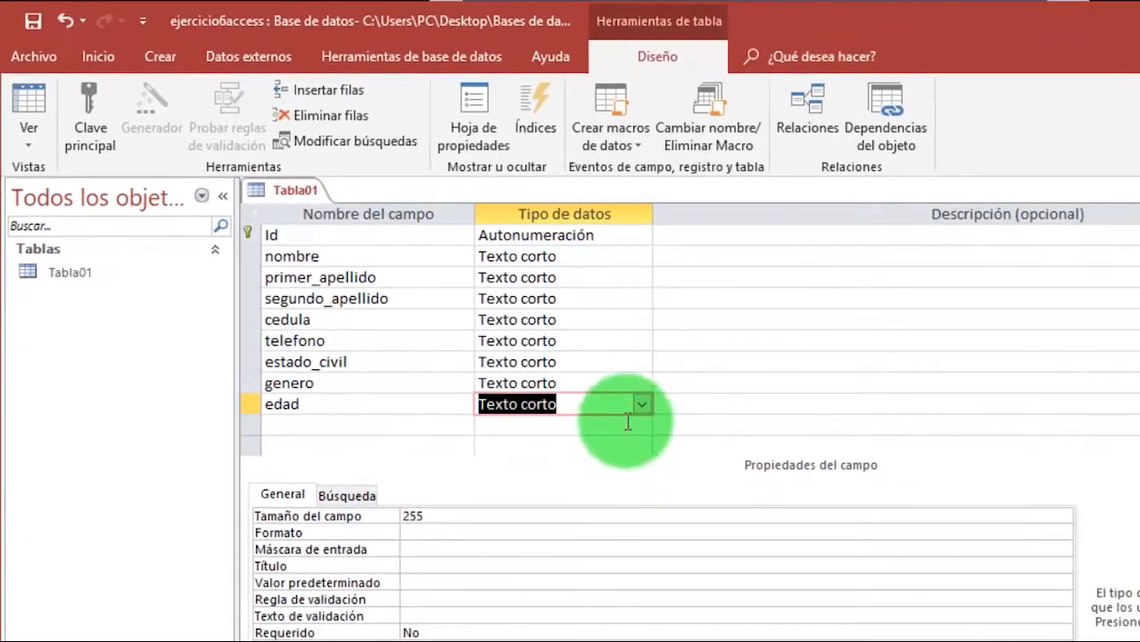
{"action": "left_click", "coordinate": [640, 404]}
{"action": "left_click", "coordinate": [599, 466]}
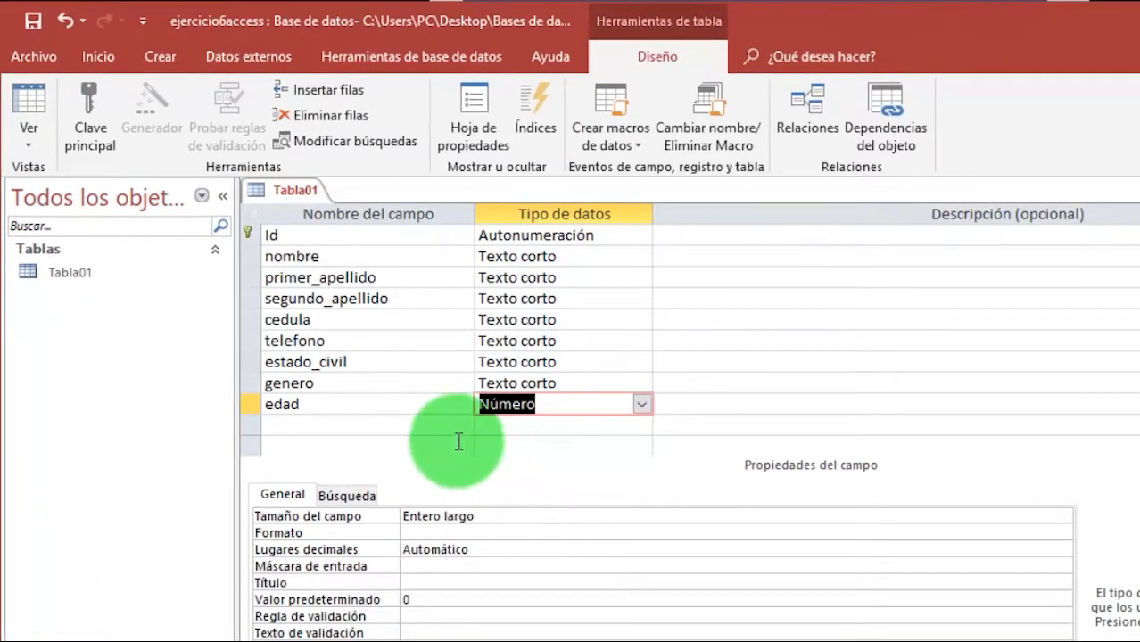
Add a fecha_ingreso field below edad with the data type Fecha/Hora
{"action": "key", "text": "Tab"}
{"action": "key", "text": "Tab"}
{"action": "type", "text": "fecha_ingreso"}
{"action": "key", "text": "Tab"}
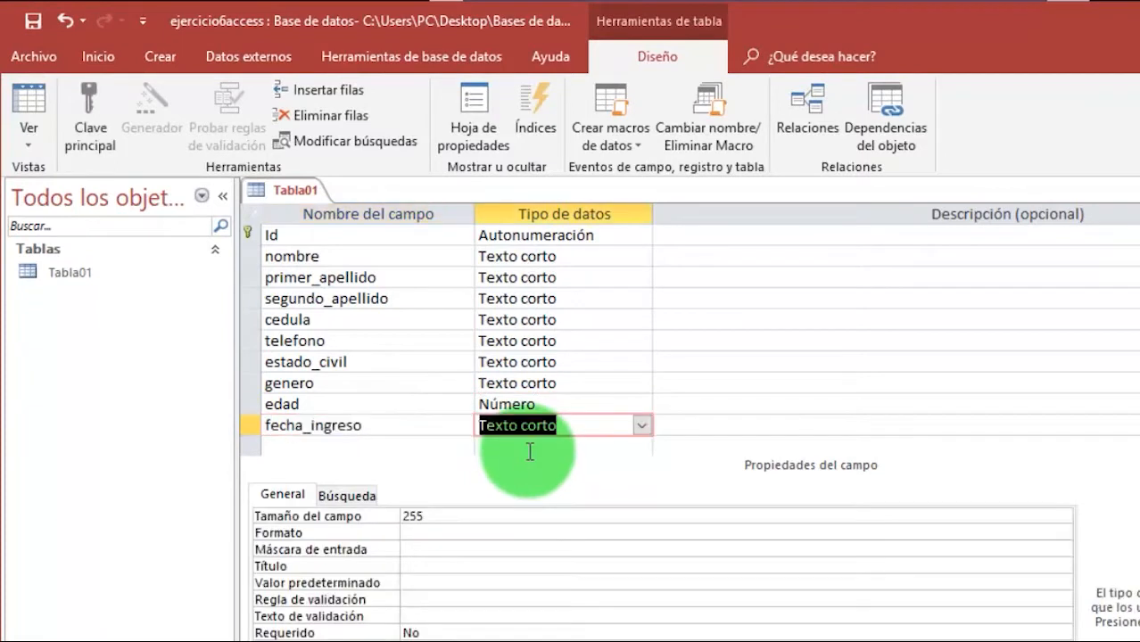
{"action": "left_click", "coordinate": [641, 425]}
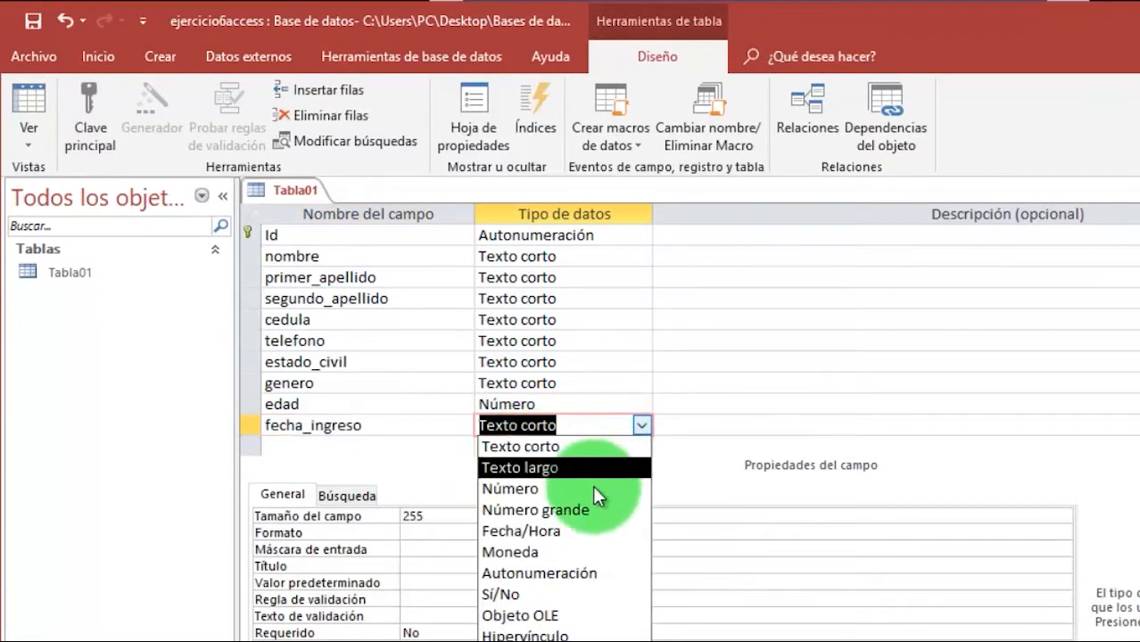
{"action": "left_click", "coordinate": [590, 531]}
Add a vehiculo field below fecha_ingreso with the data type Sí/No
{"action": "left_click", "coordinate": [507, 447]}
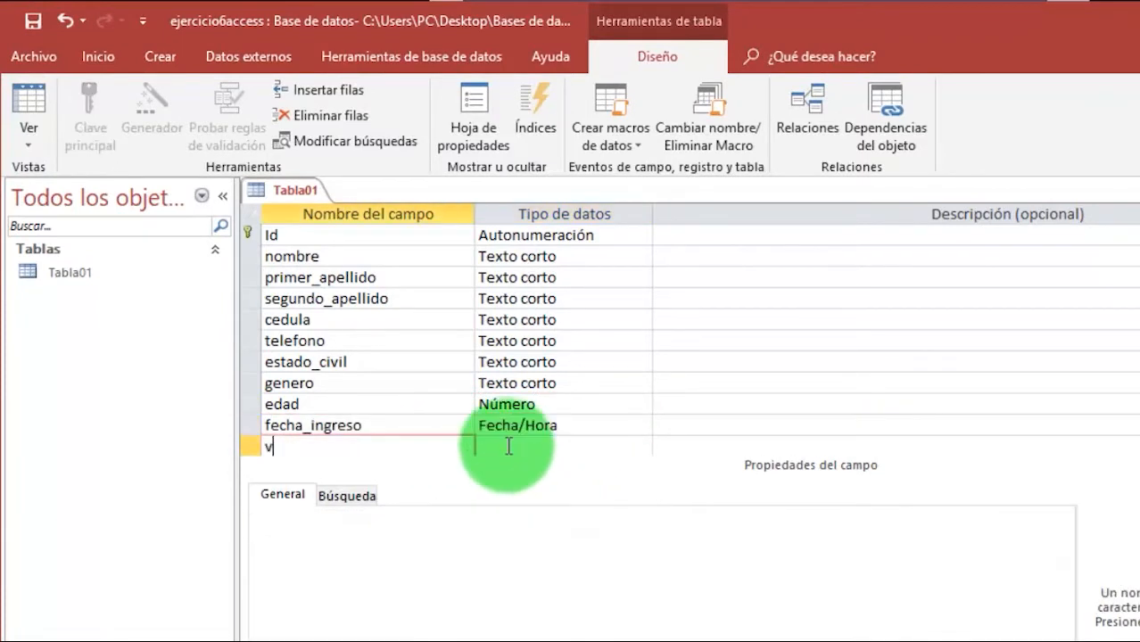
{"action": "type", "text": "vehiculo"}
{"action": "key", "text": "Tab"}
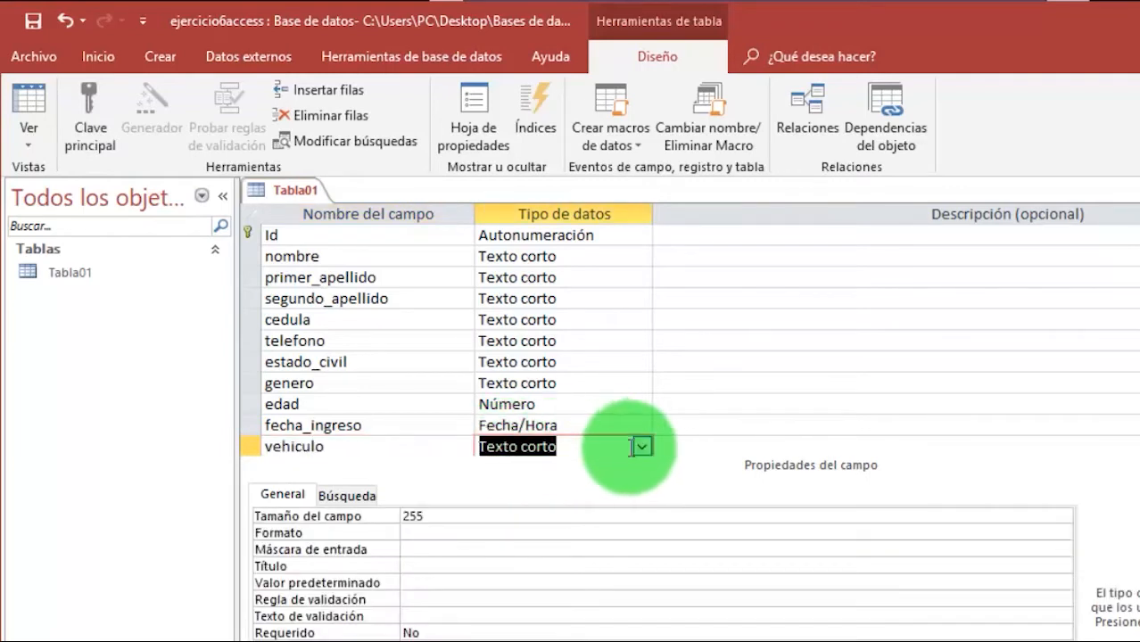
{"action": "left_click", "coordinate": [642, 447]}
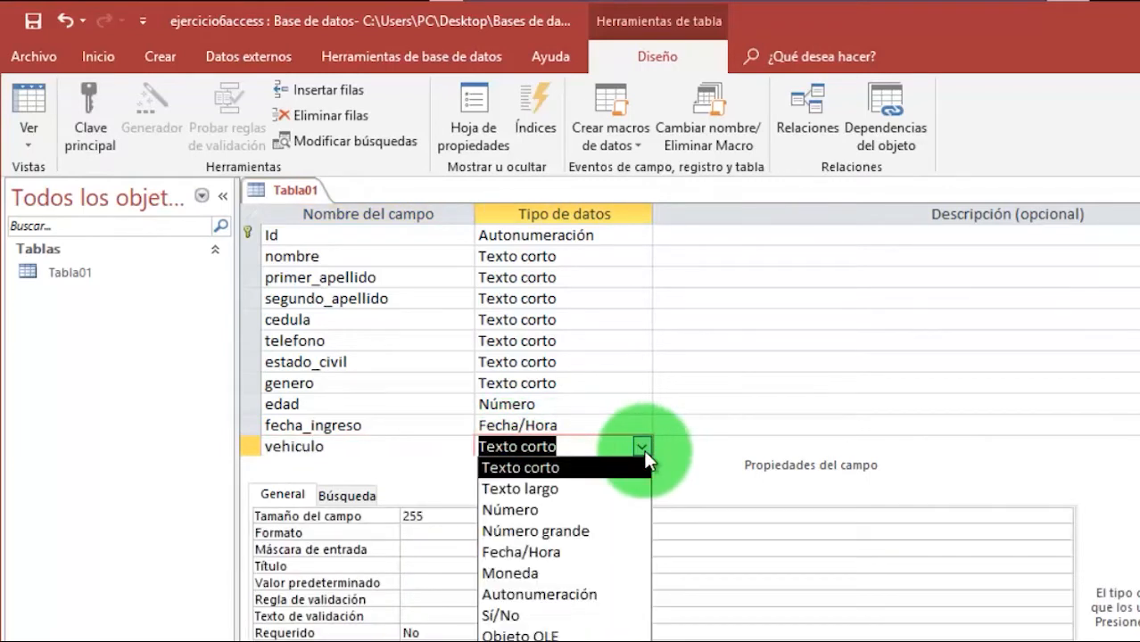
{"action": "left_click", "coordinate": [567, 619]}
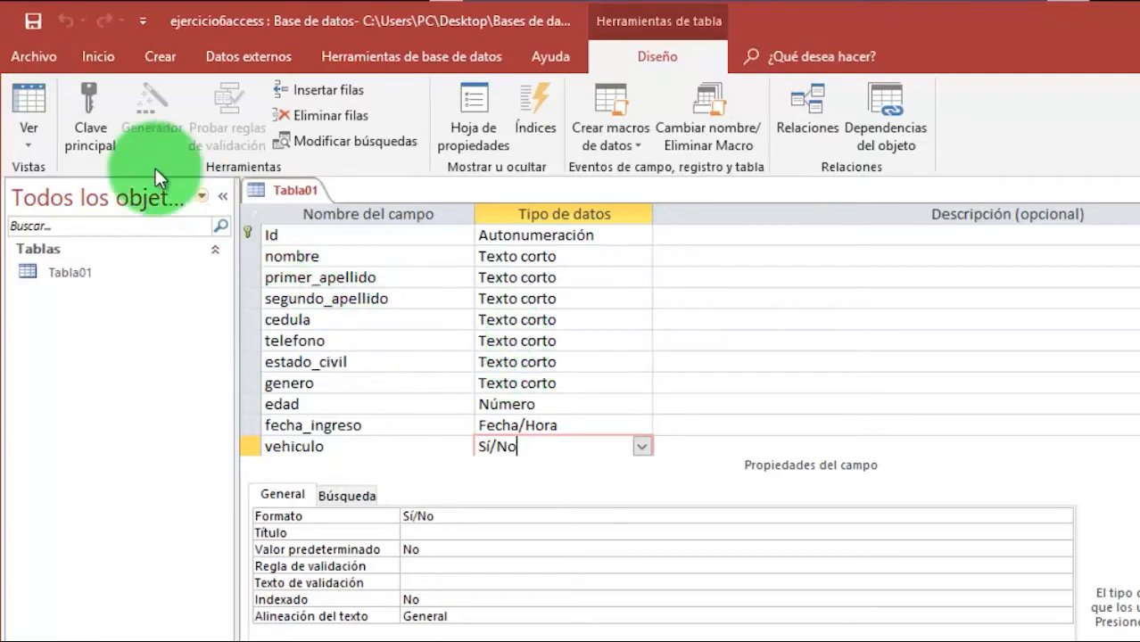
Show Tabla01 in Datasheet view and auto-fit the column widths from nombre onward to their headings
{"action": "left_click", "coordinate": [26, 107]}
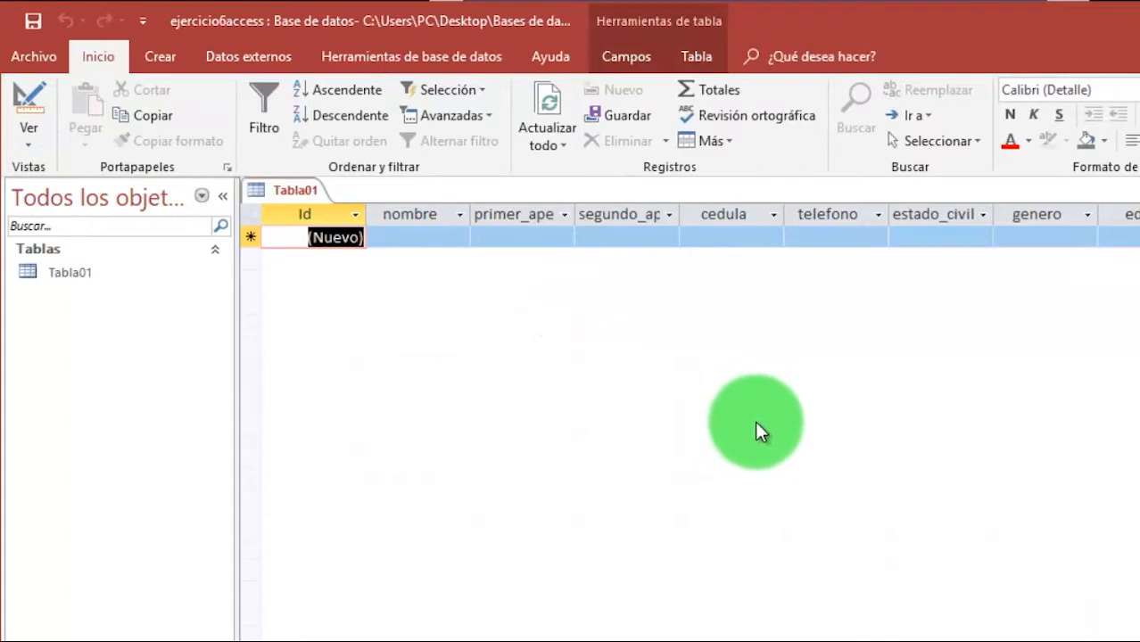
{"action": "left_click", "coordinate": [398, 239]}
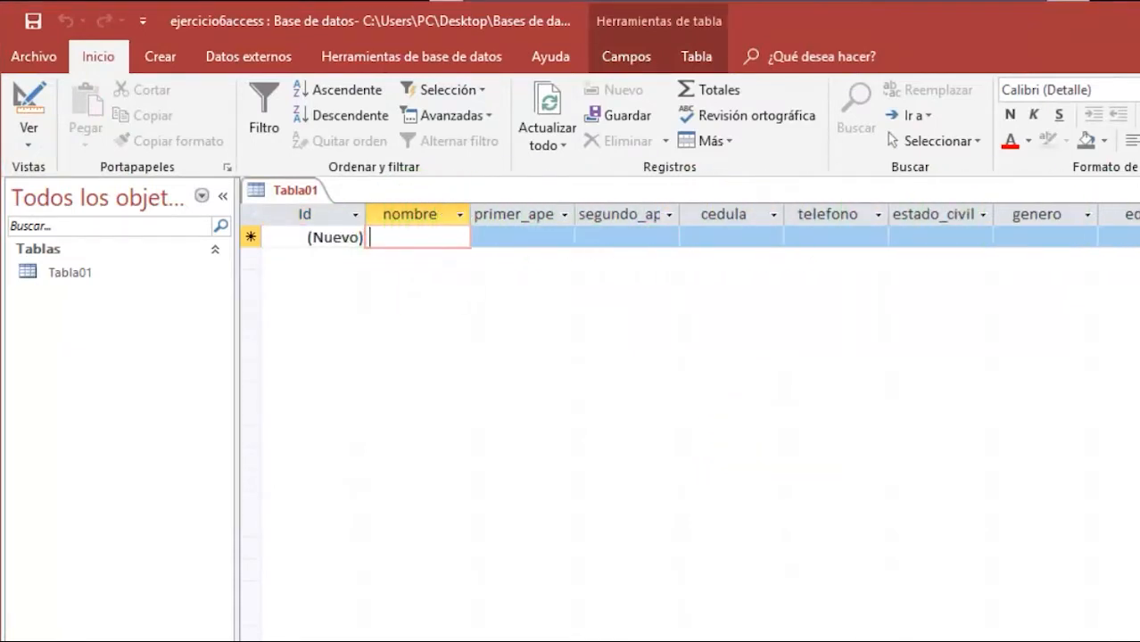
{"action": "left_click", "coordinate": [421, 212]}
{"action": "left_click_drag", "start_coordinate": [421, 212], "coordinate": [1135, 214]}
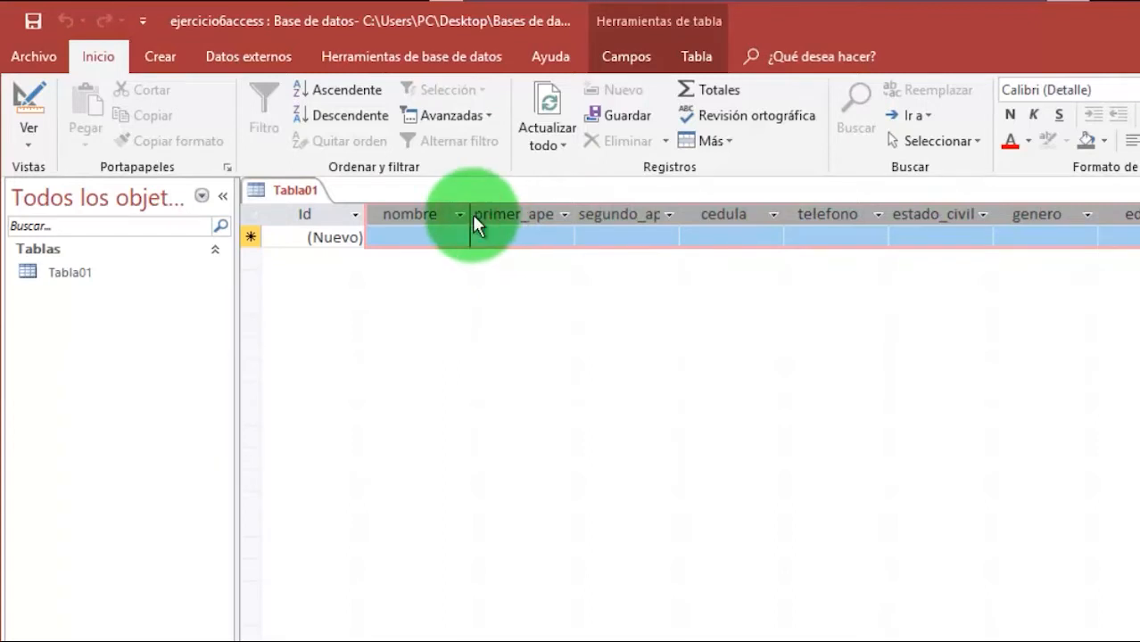
{"action": "double_click", "coordinate": [472, 214]}
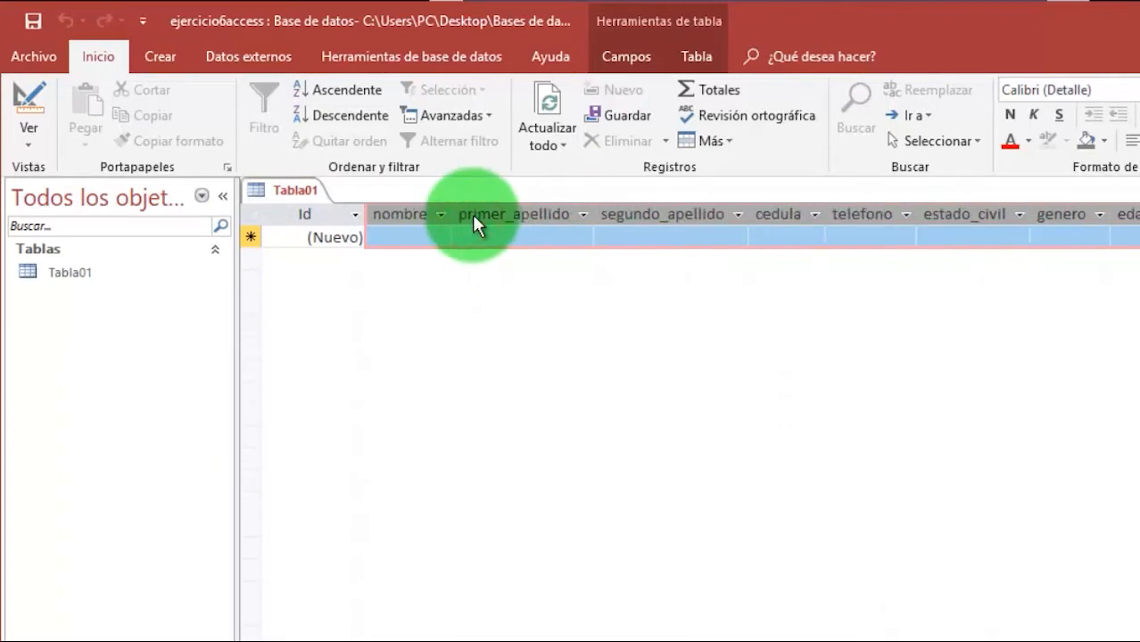
{"action": "left_click", "coordinate": [409, 235]}
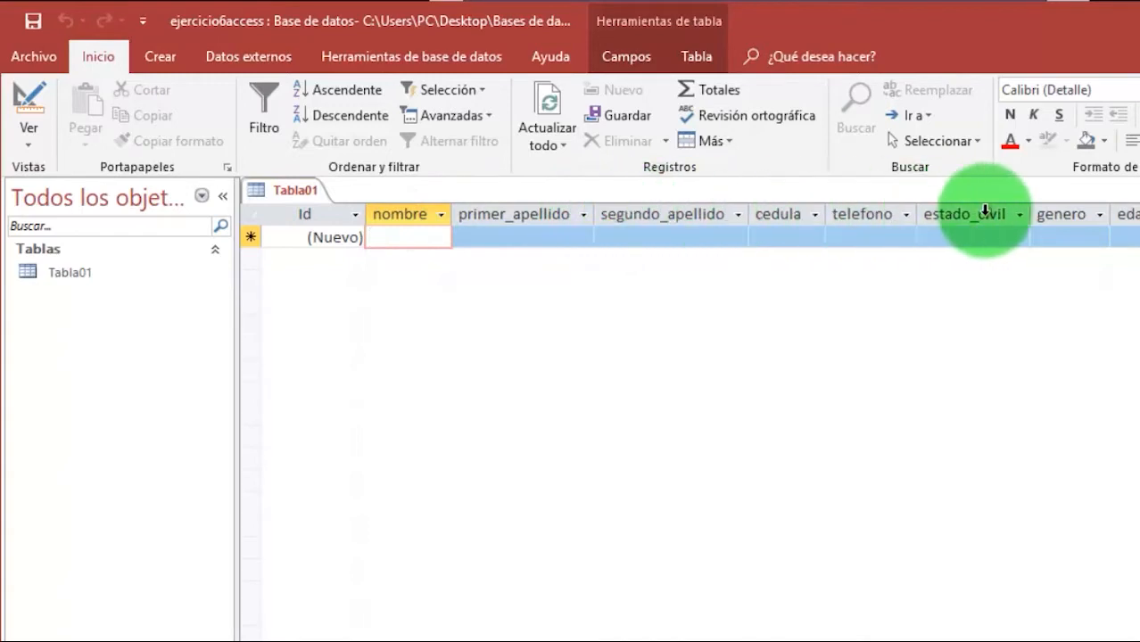
Enter three people's records with personal details, ages 21, 35, 16, entry dates 24/2/2018, 15/10/2018, 19/1/2018, and vehiculo ticked only for the third
{"action": "type", "text": "b"}
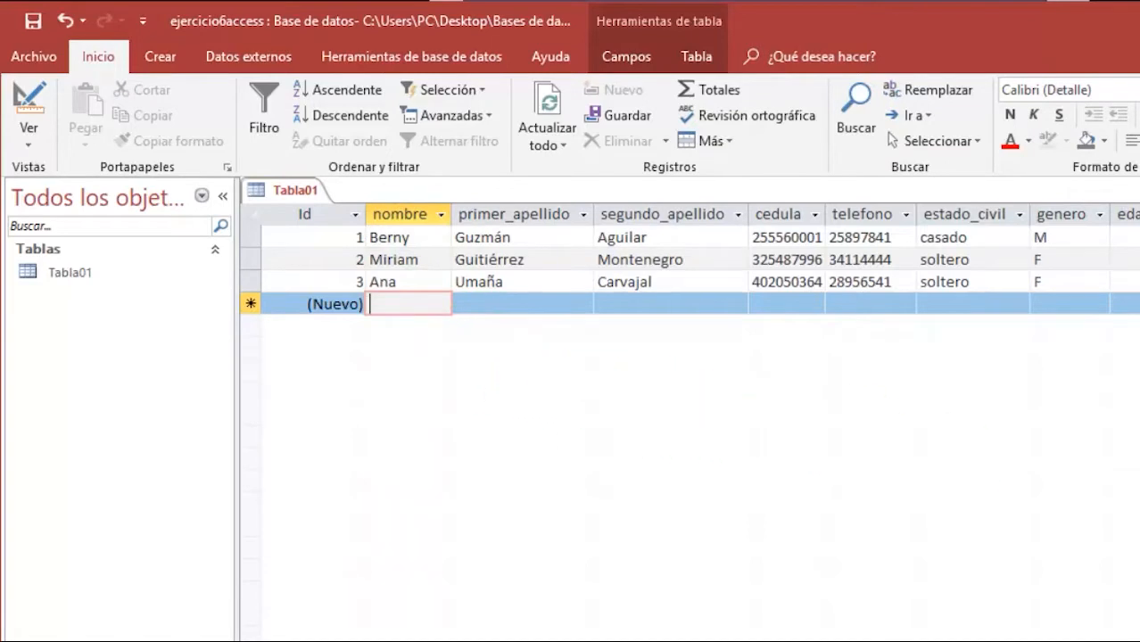
{"action": "scroll", "coordinate": [687, 401], "scroll_direction": "right", "scroll_amount": 3}
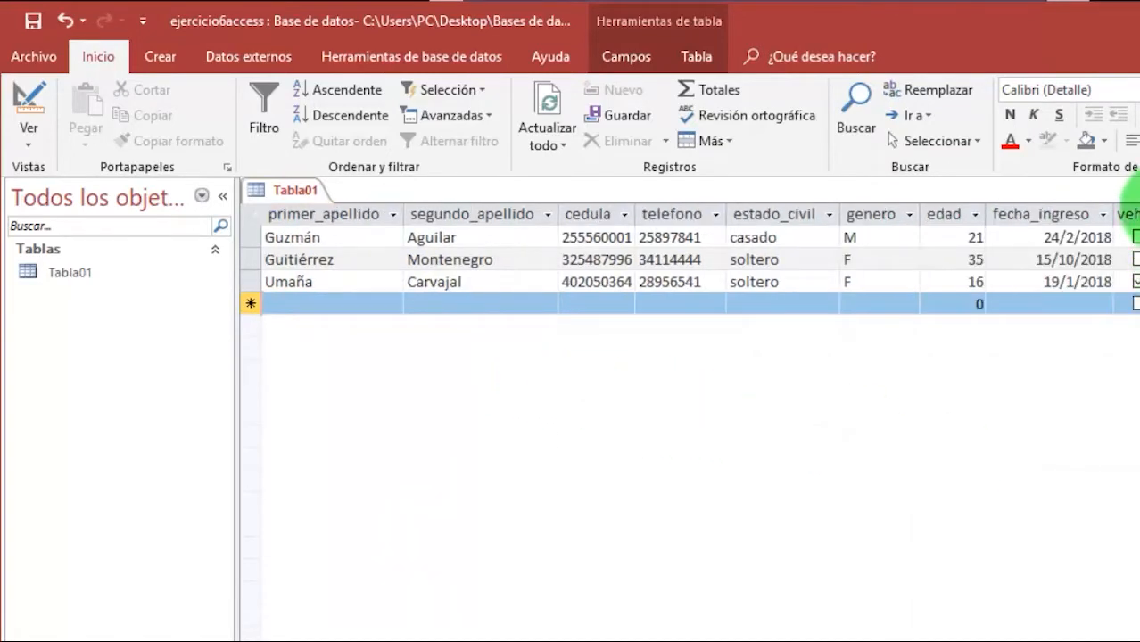
{"action": "left_click", "coordinate": [1131, 214]}
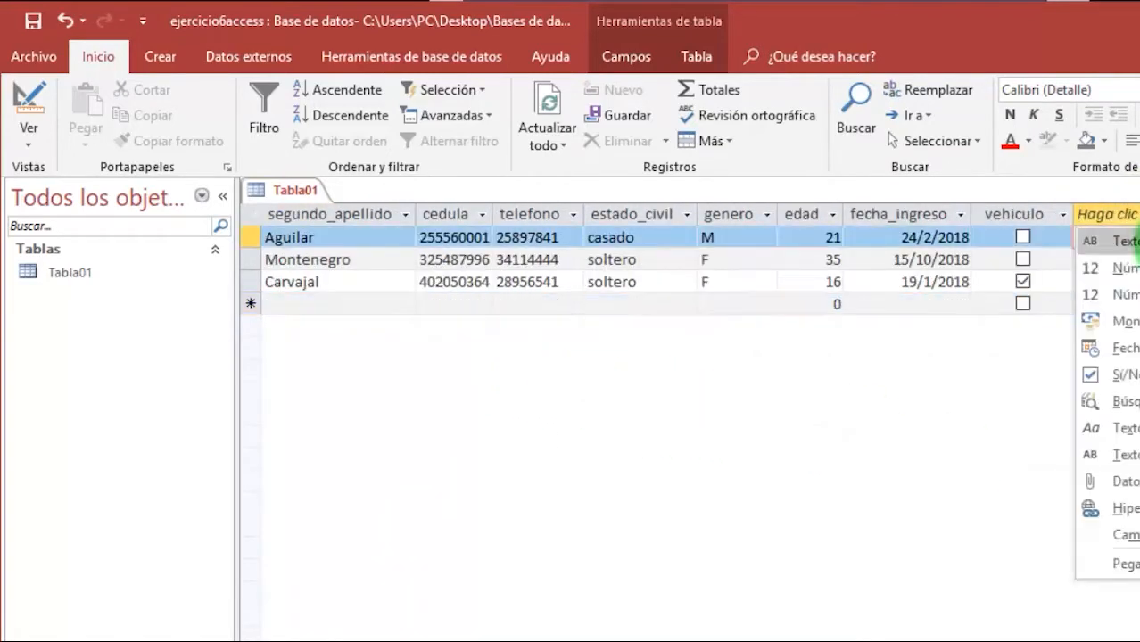
{"action": "left_click", "coordinate": [1013, 328]}
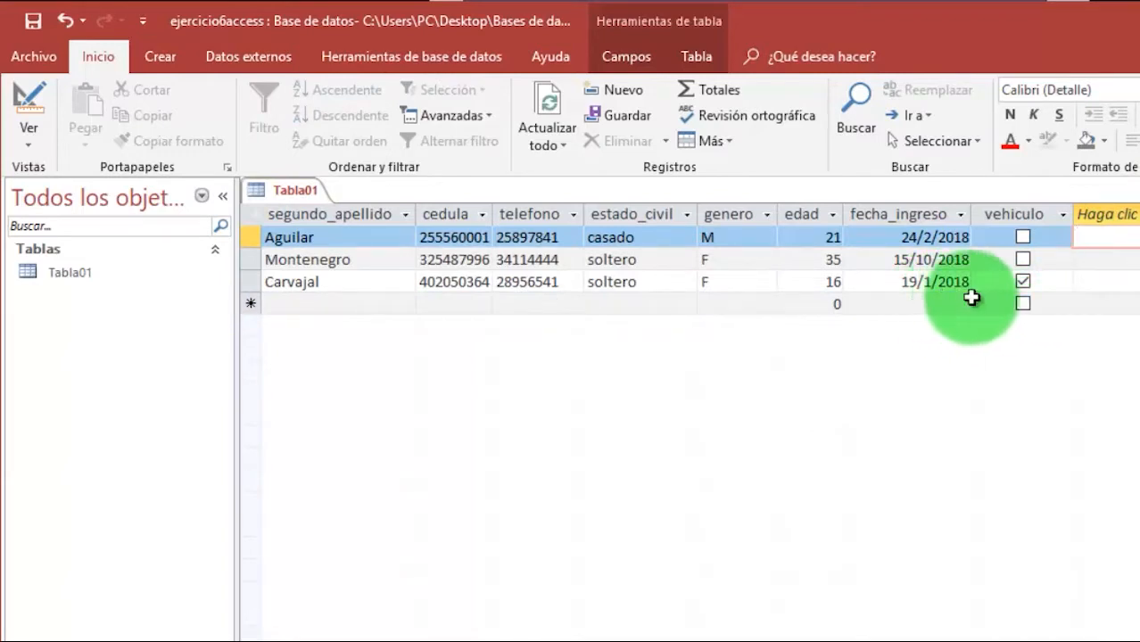
{"action": "left_click", "coordinate": [1022, 282]}
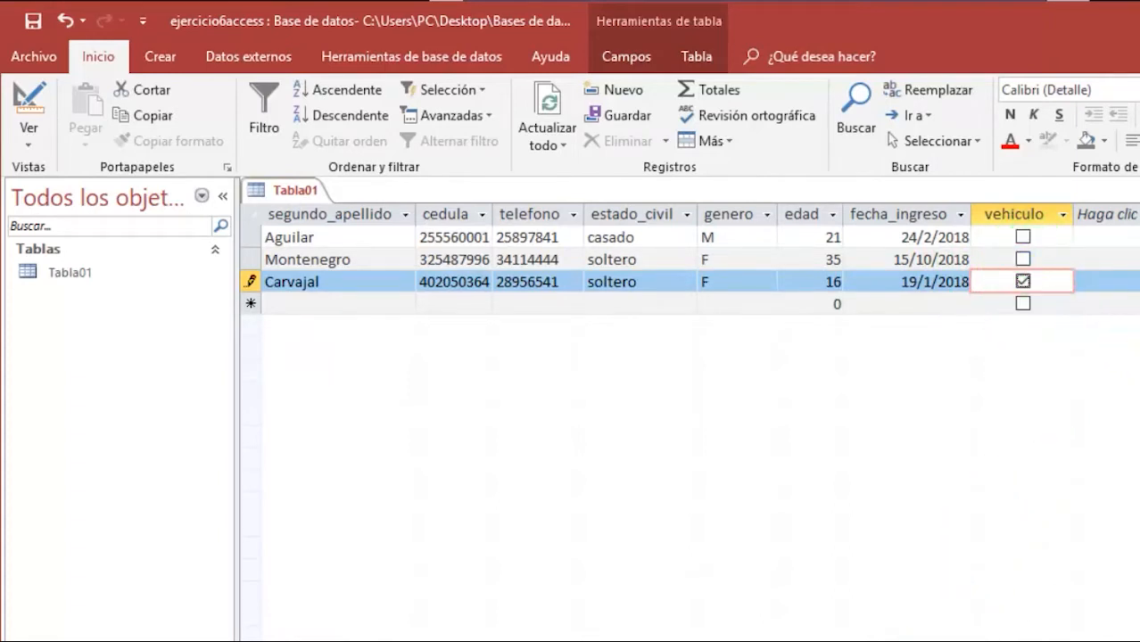
{"action": "key", "text": "Home"}
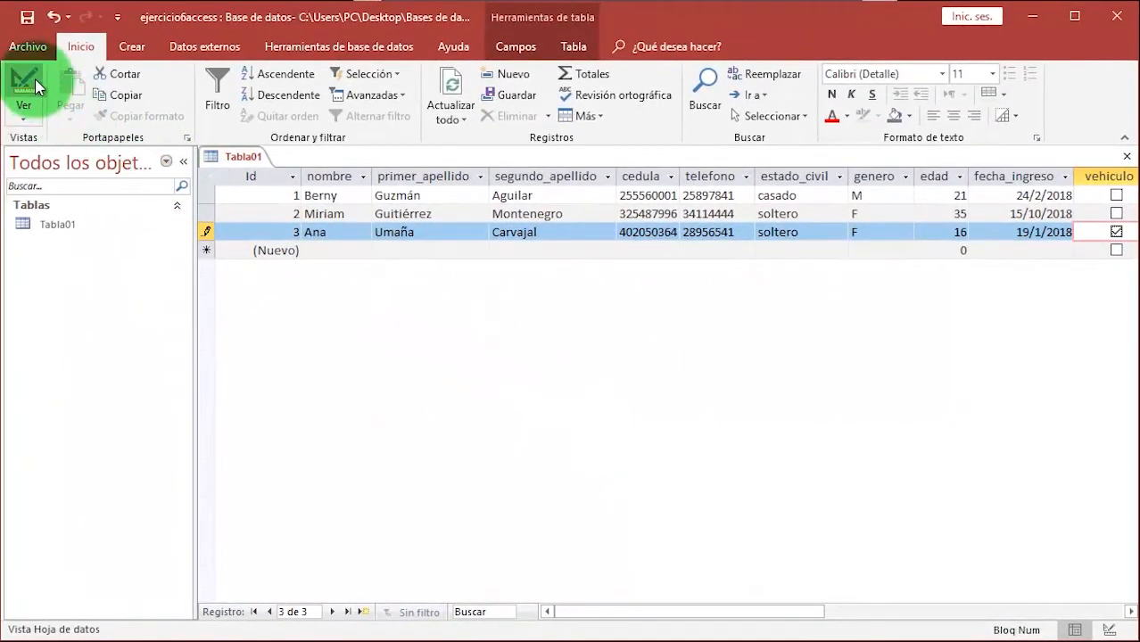
Show Tabla01 in Design view and set the field size of nombre to 30
{"action": "left_click", "coordinate": [25, 89]}
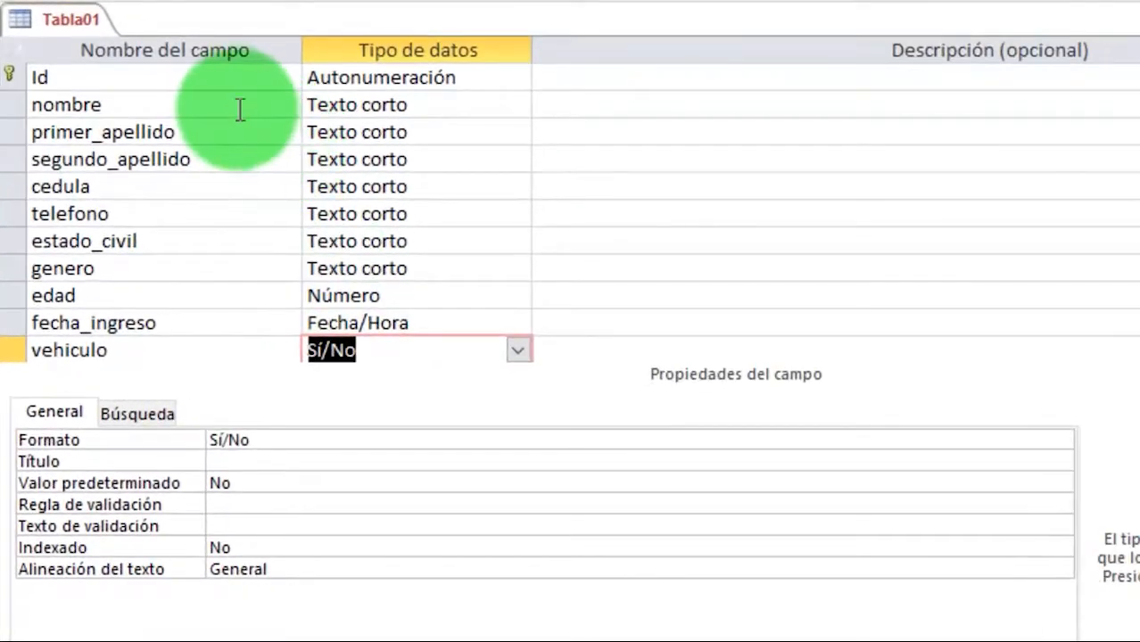
{"action": "left_click", "coordinate": [351, 212]}
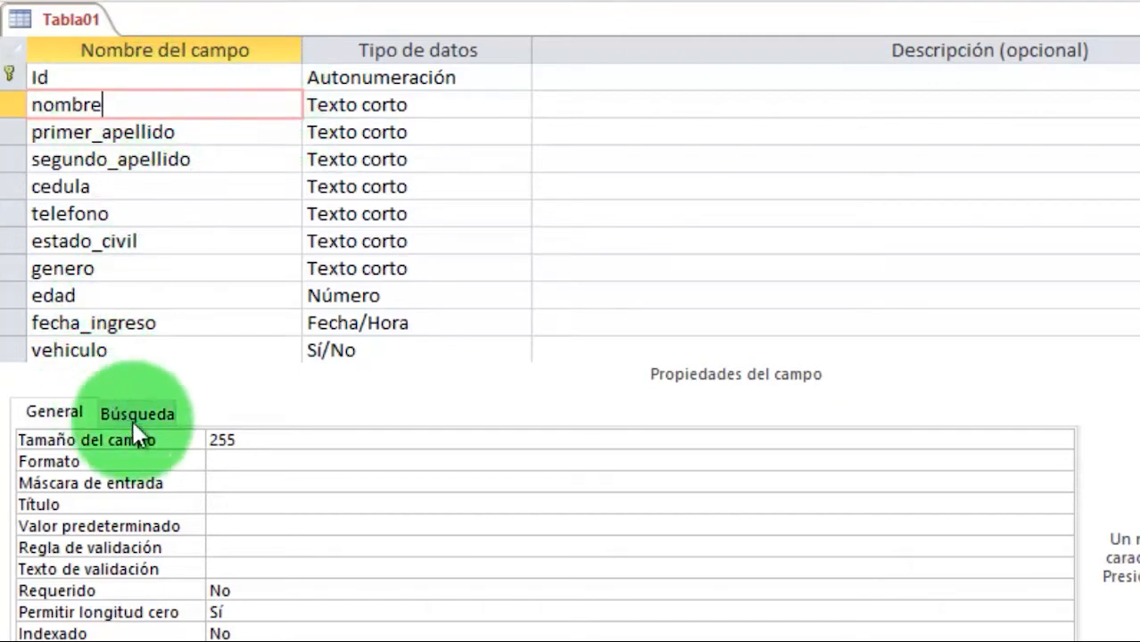
{"action": "left_click", "coordinate": [273, 436]}
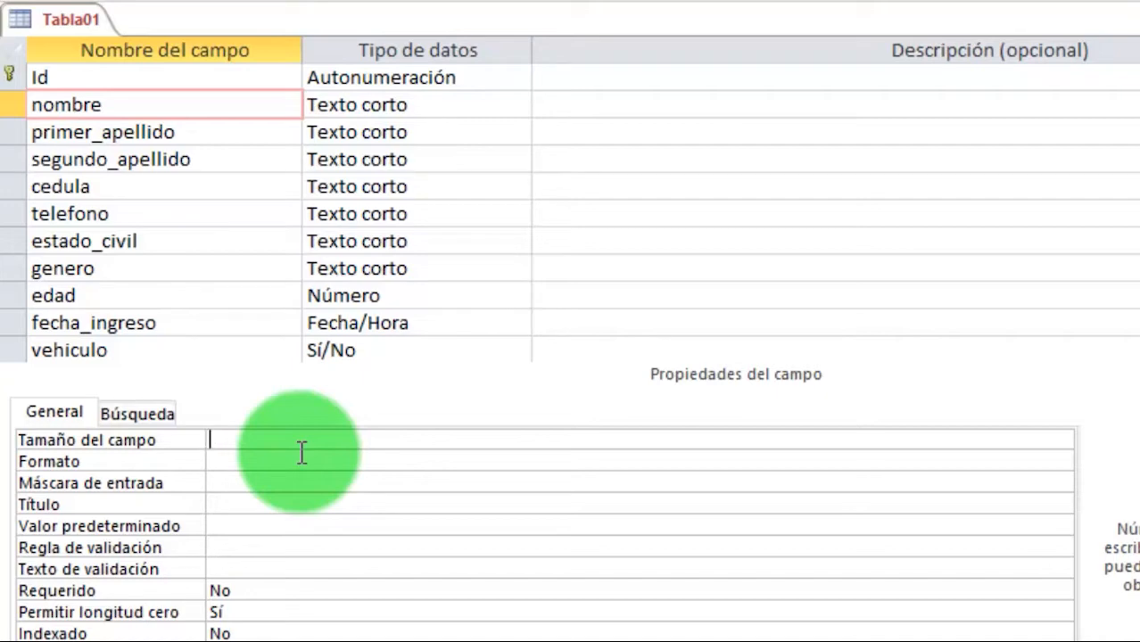
{"action": "type", "text": "30"}
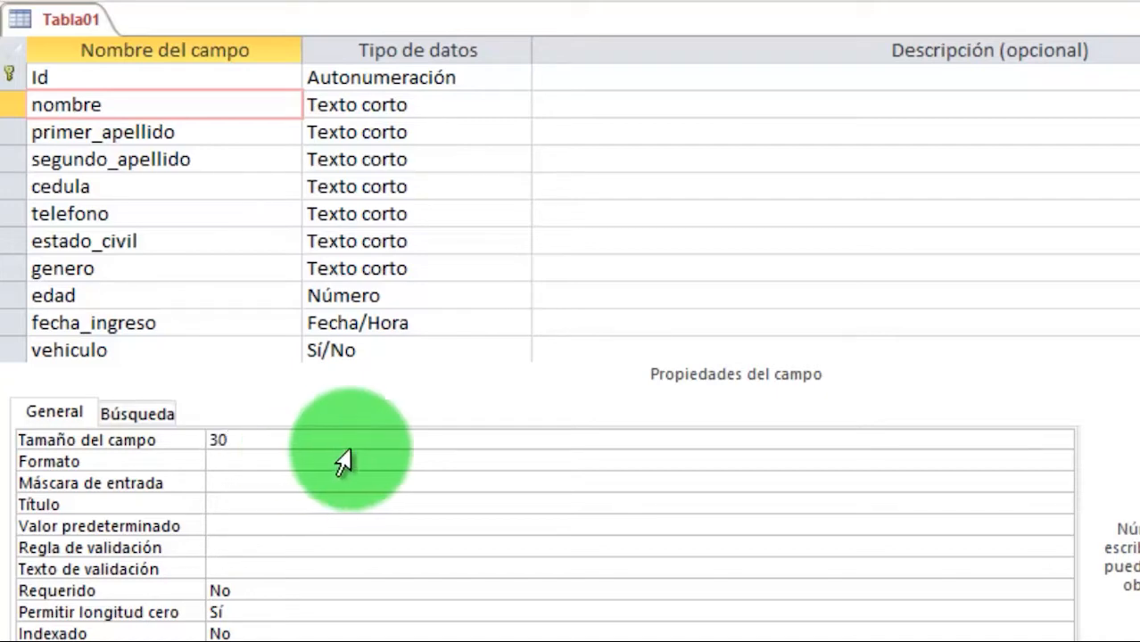
{"action": "left_click", "coordinate": [303, 459]}
{"action": "left_click", "coordinate": [287, 440]}
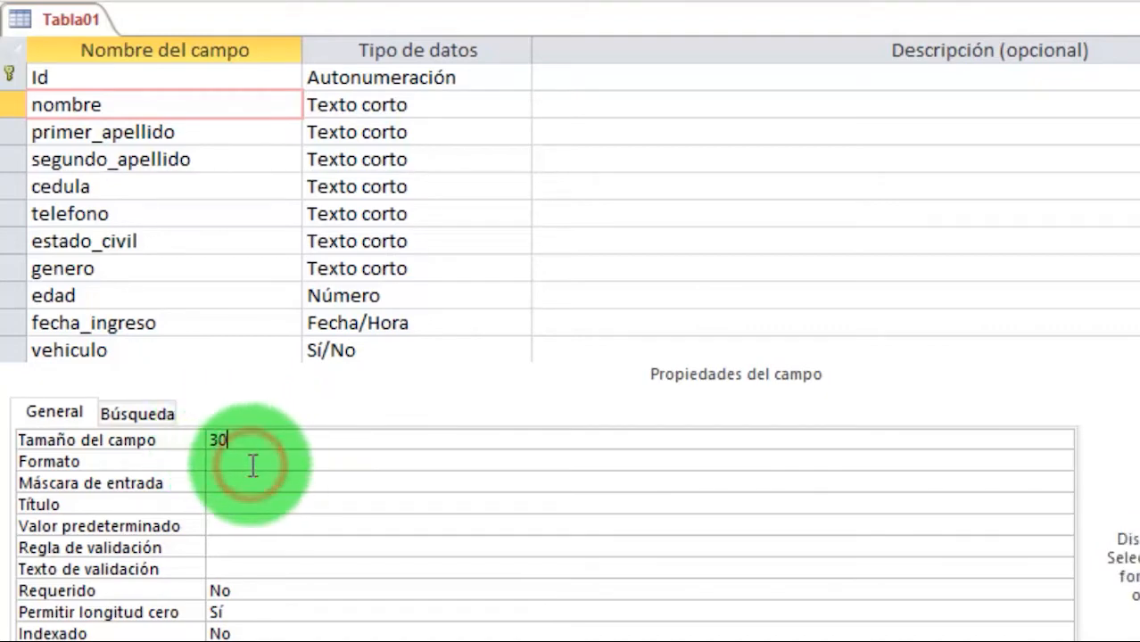
{"action": "left_click", "coordinate": [250, 459]}
Save Tabla01, accept the reduced field size, and show the table in Datasheet view
{"action": "key", "text": "ctrl+s"}
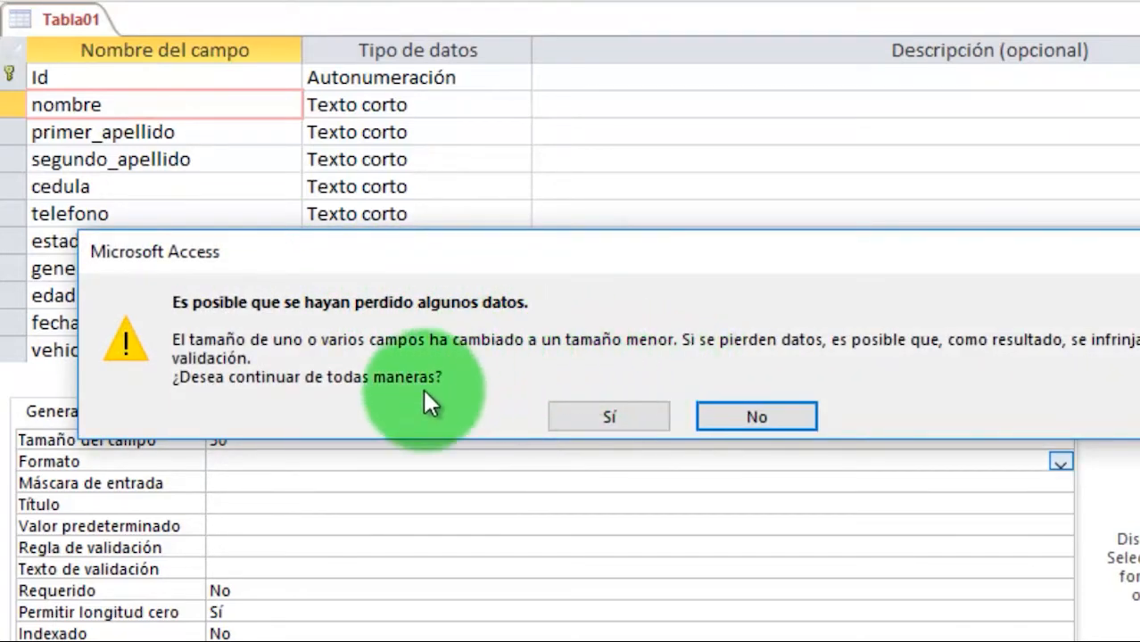
{"action": "left_click_drag", "start_coordinate": [534, 268], "coordinate": [538, 206]}
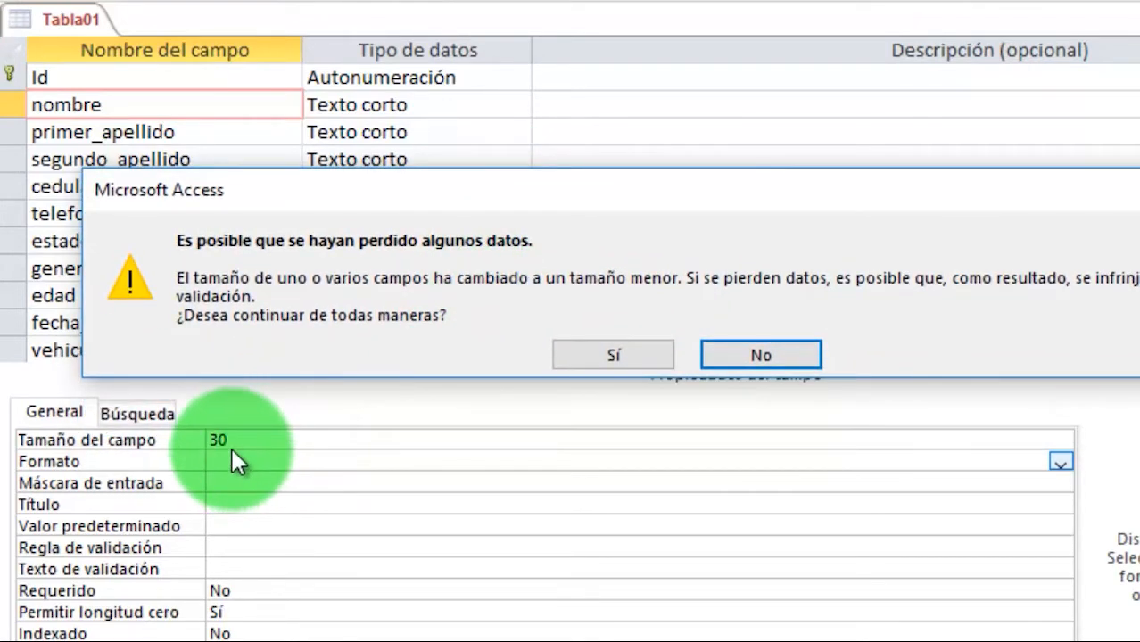
{"action": "left_click", "coordinate": [609, 355]}
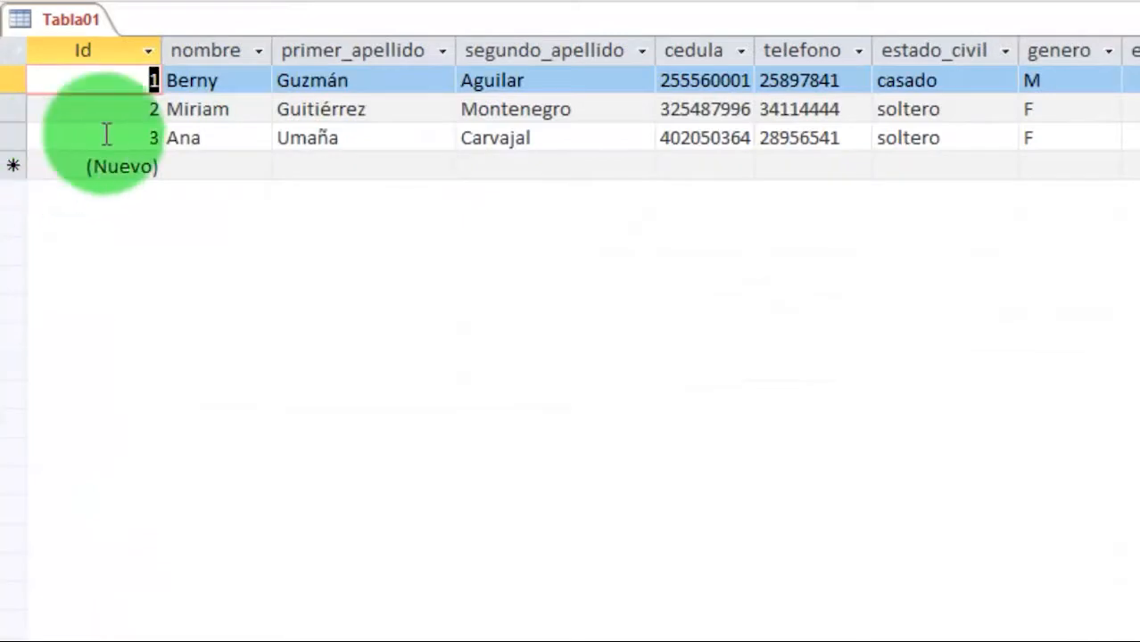
Check the nombre values of the three records for truncated data
{"action": "left_click", "coordinate": [240, 84]}
{"action": "left_click", "coordinate": [254, 111]}
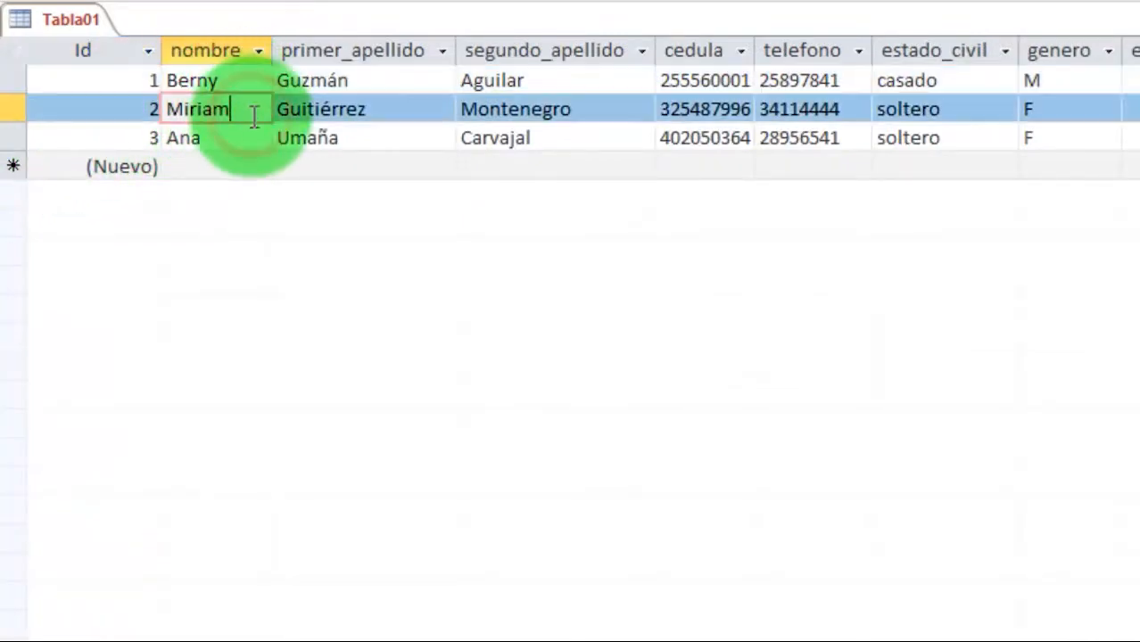
{"action": "left_click", "coordinate": [247, 134]}
{"action": "left_click", "coordinate": [249, 108]}
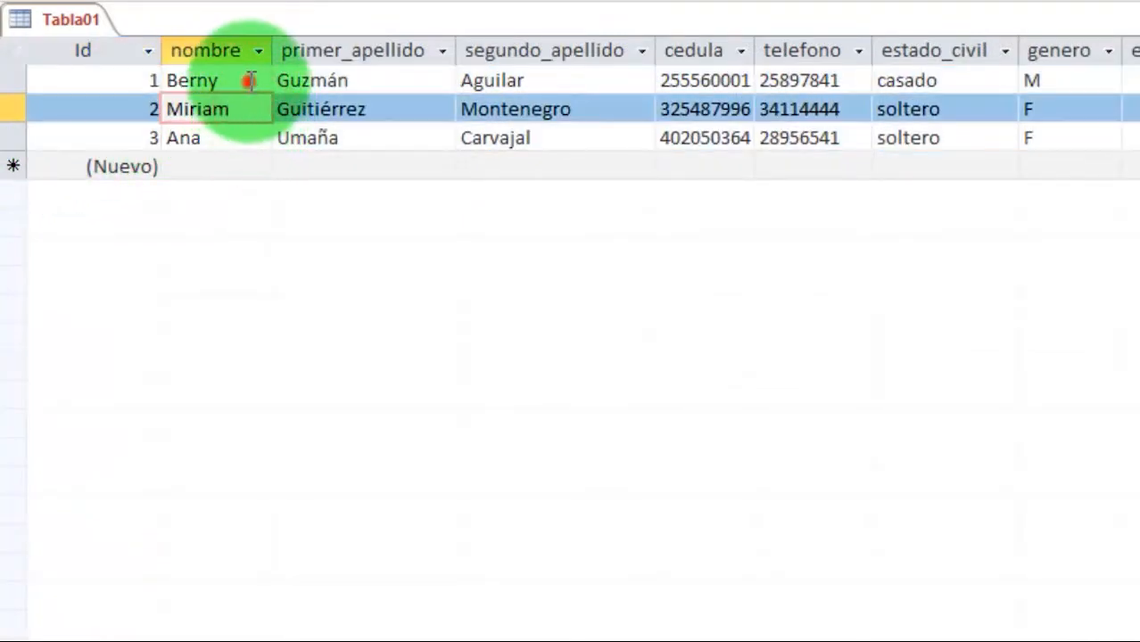
{"action": "left_click", "coordinate": [251, 81]}
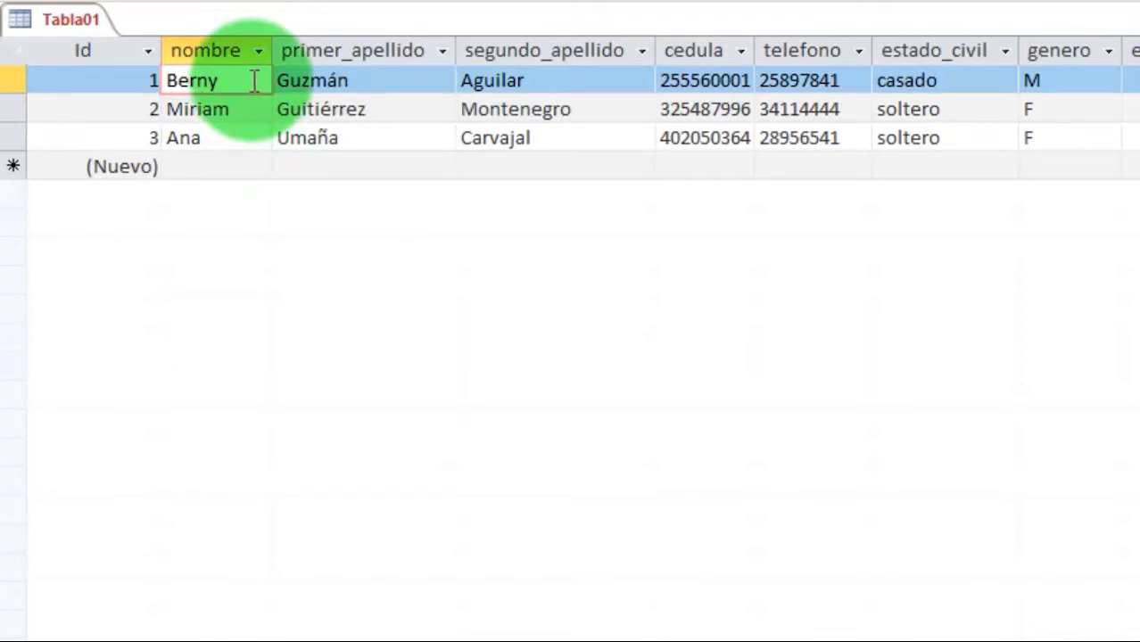
{"action": "left_click_drag", "start_coordinate": [179, 80], "coordinate": [249, 118]}
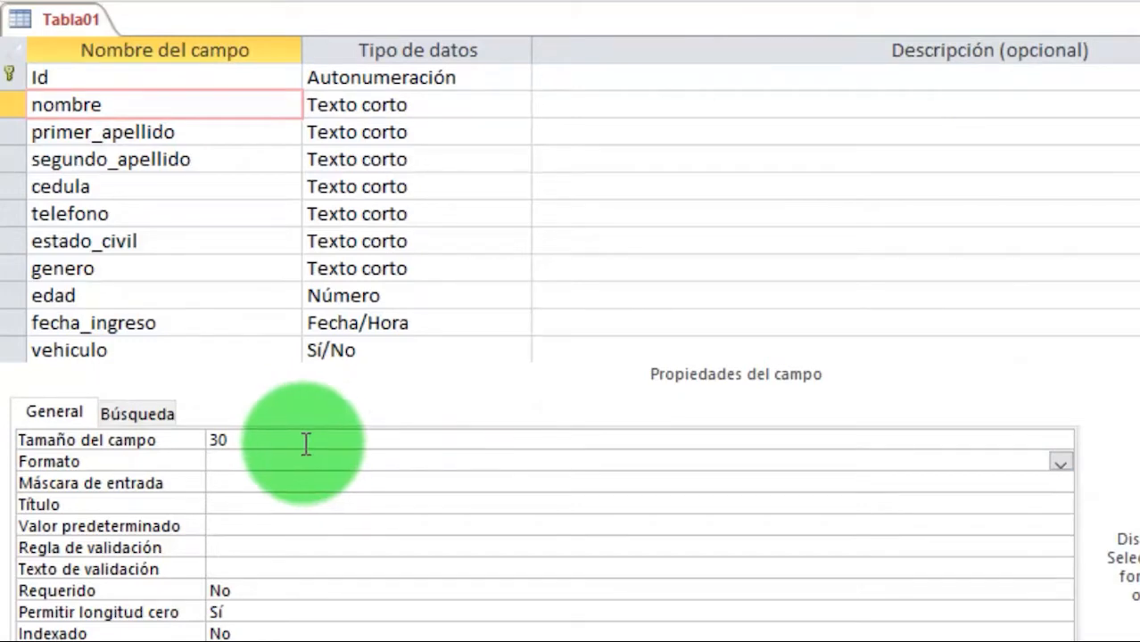
In Design view, set the Formato property of nombre to >, save the table and show its records in Datasheet view
{"action": "left_click", "coordinate": [205, 107]}
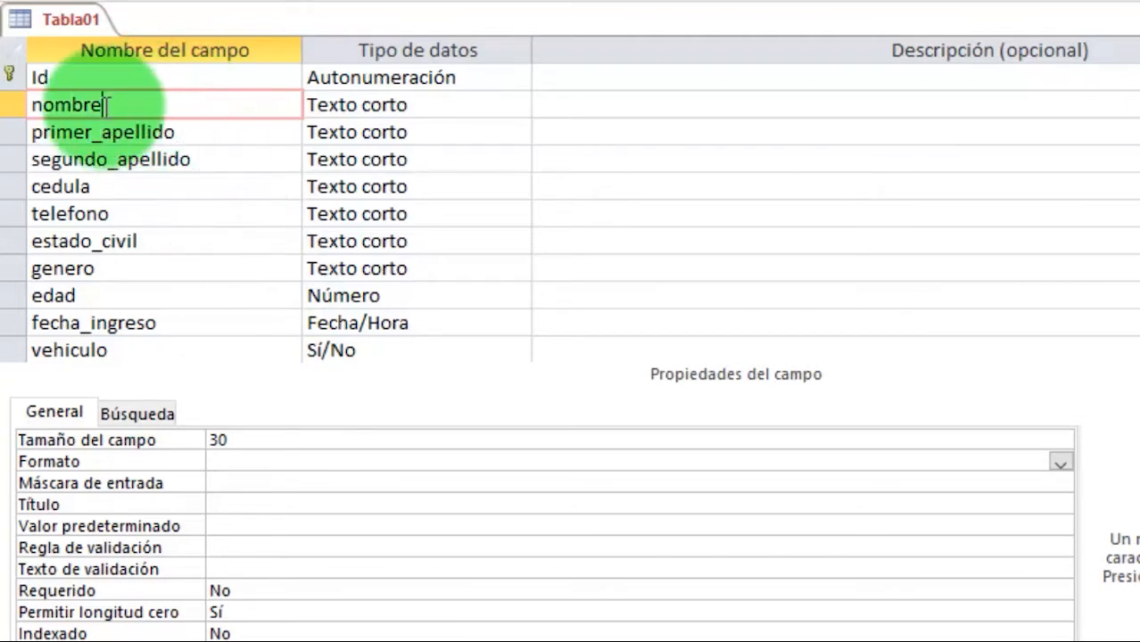
{"action": "key", "text": "ctrl+period"}
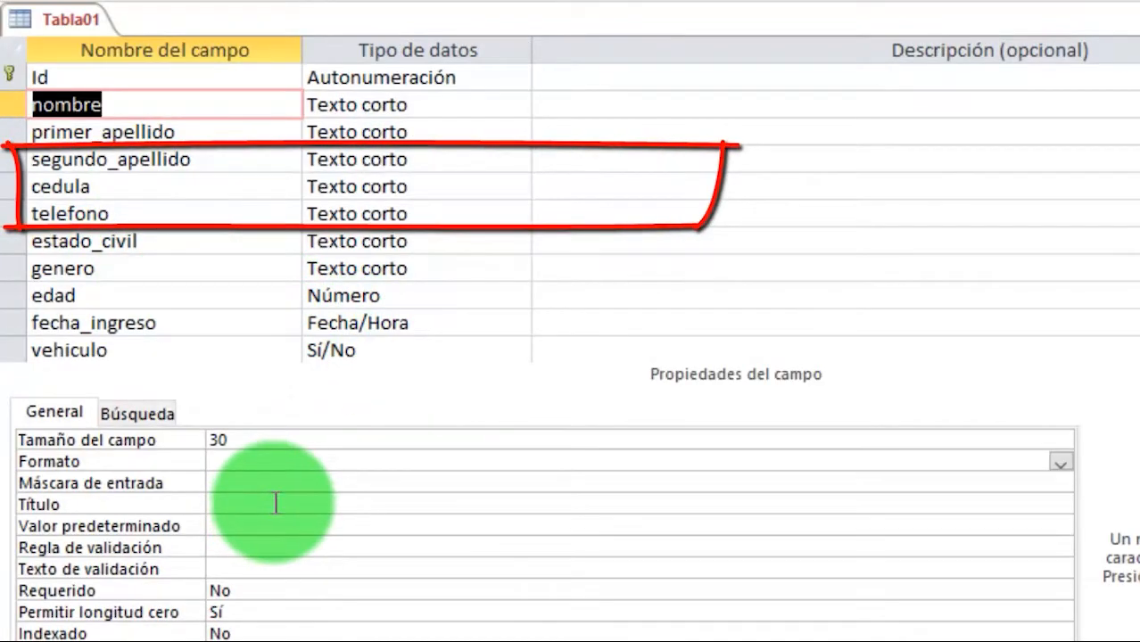
{"action": "left_click", "coordinate": [286, 459]}
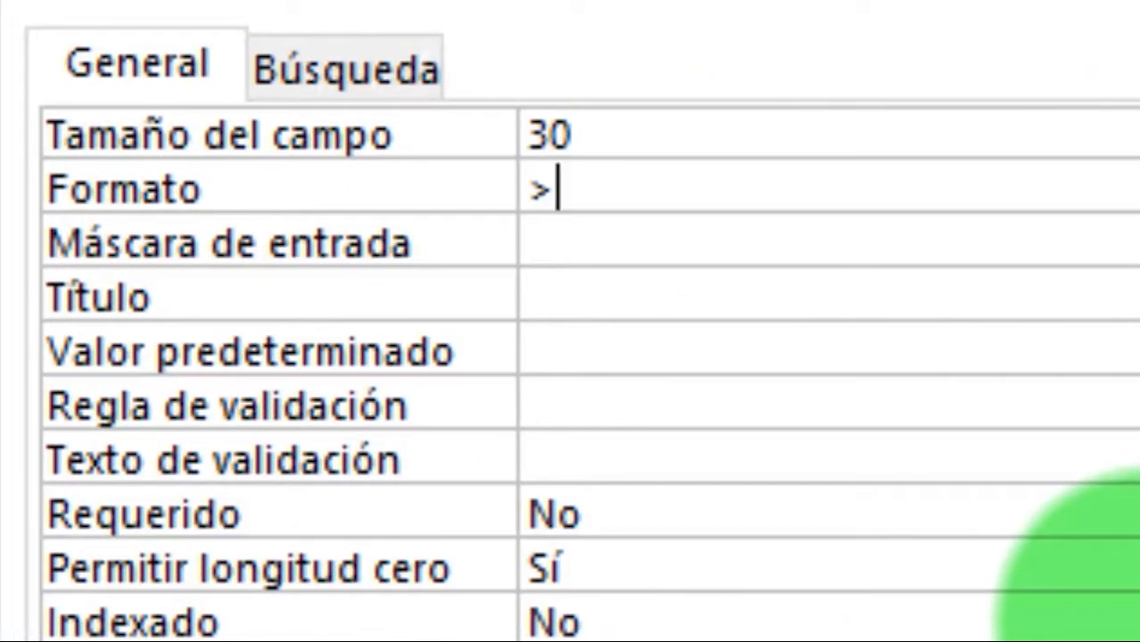
{"action": "left_click", "coordinate": [684, 250]}
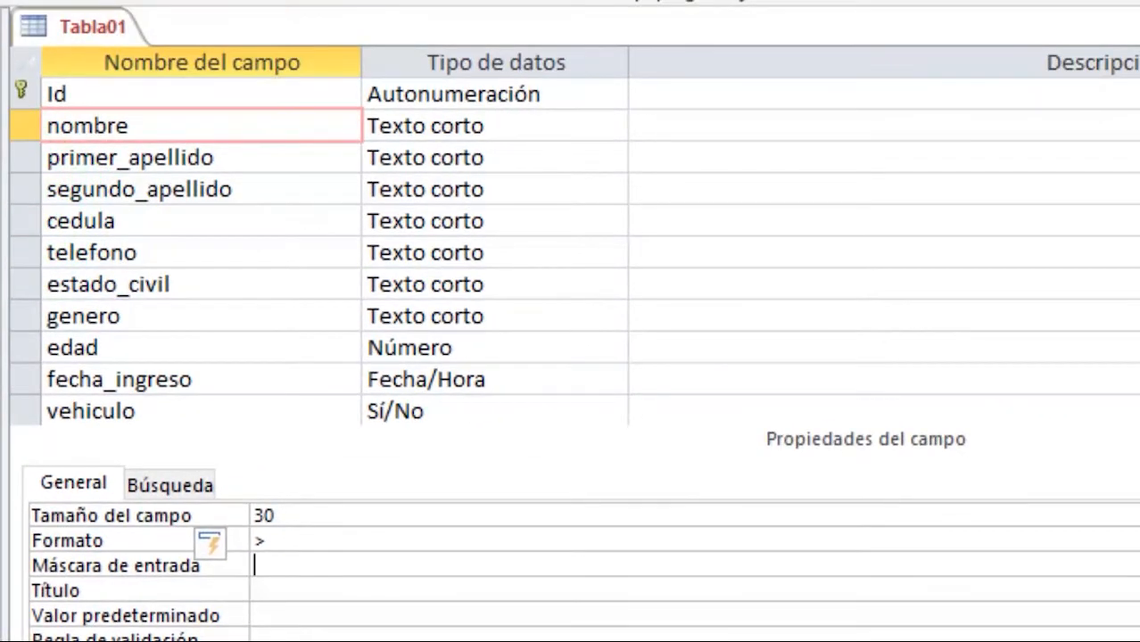
{"action": "left_click", "coordinate": [91, 115]}
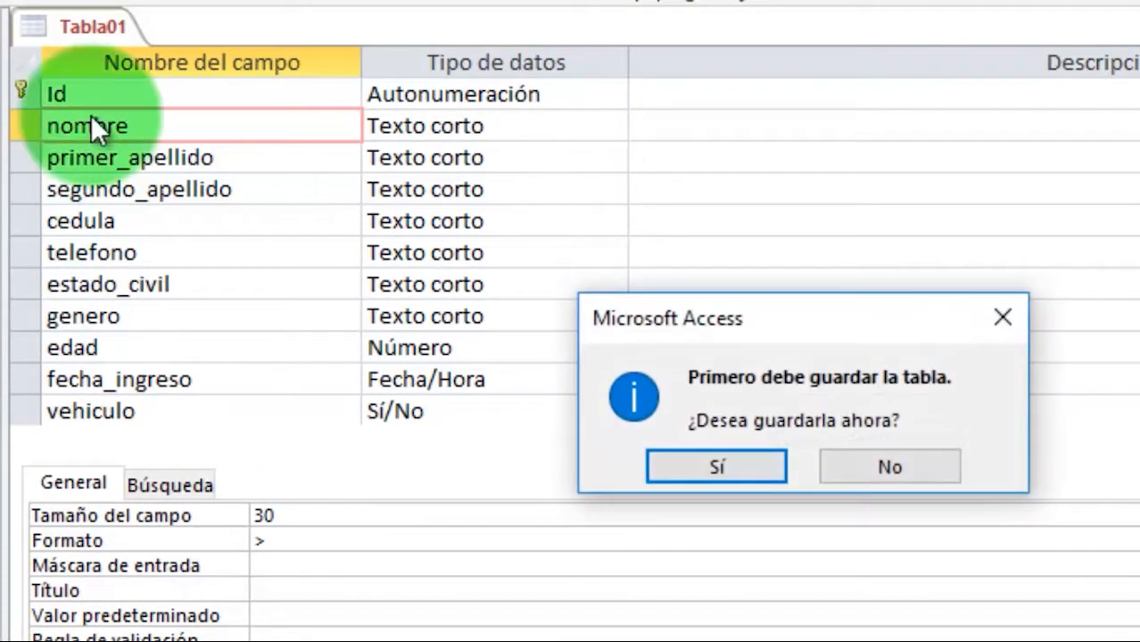
{"action": "left_click", "coordinate": [747, 462]}
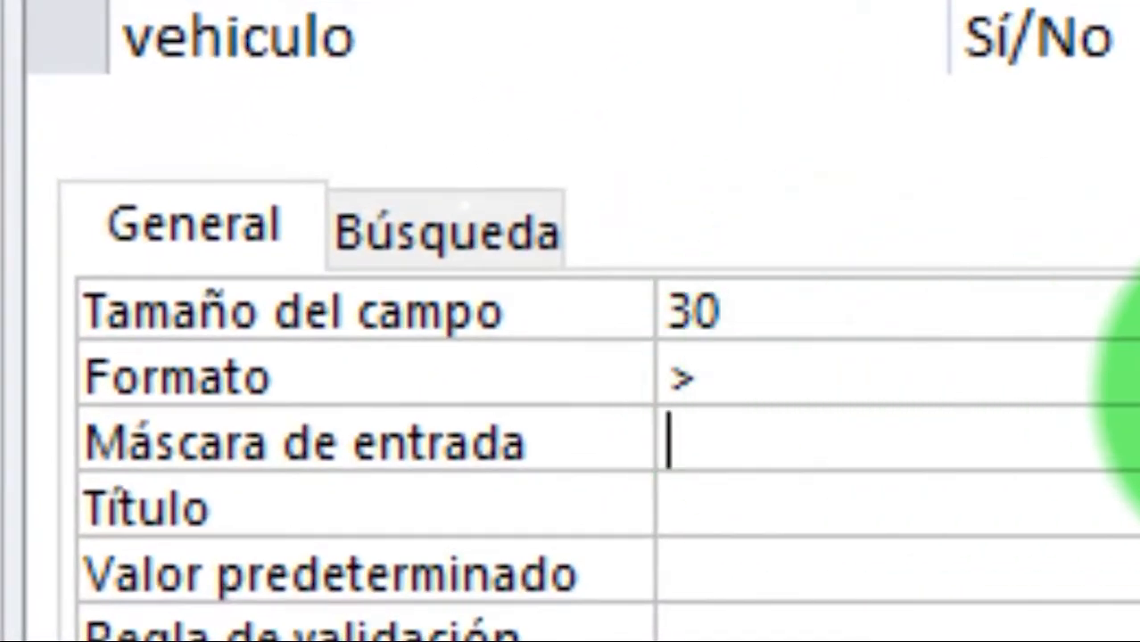
Change the Formato property of nombre to <, save the table and show its records in Datasheet view
{"action": "left_click", "coordinate": [700, 410]}
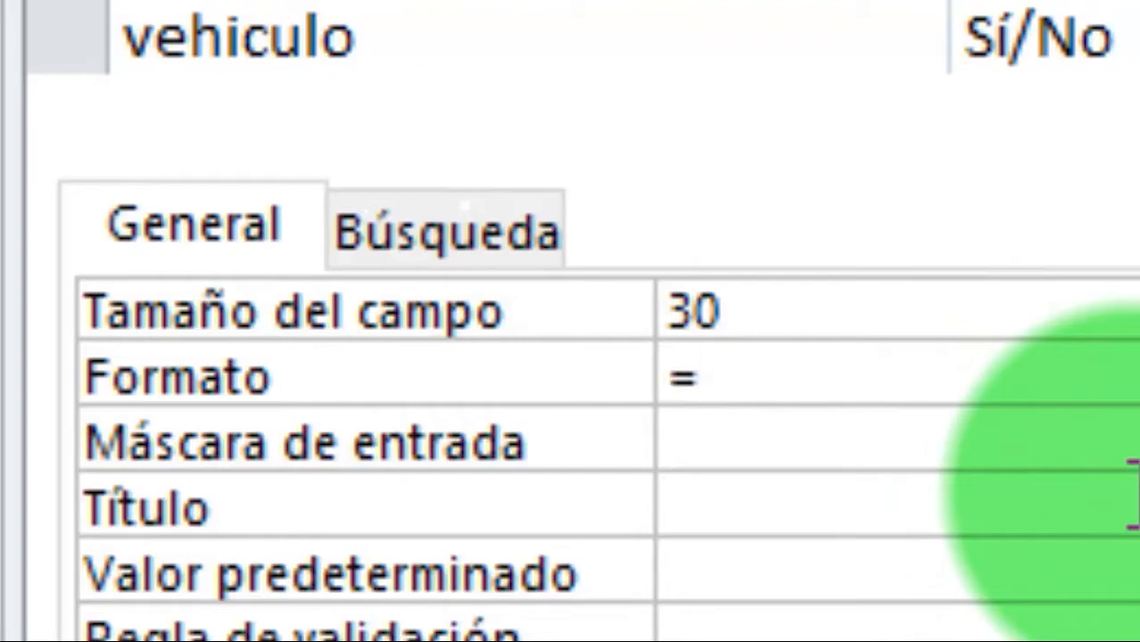
{"action": "type", "text": "<"}
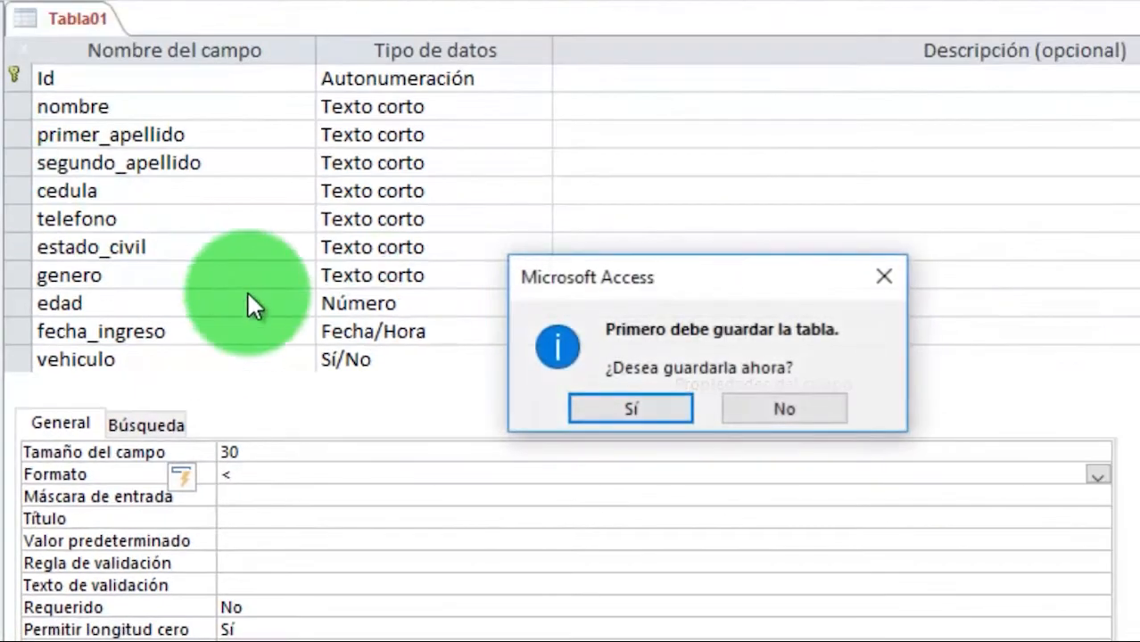
{"action": "left_click", "coordinate": [630, 409]}
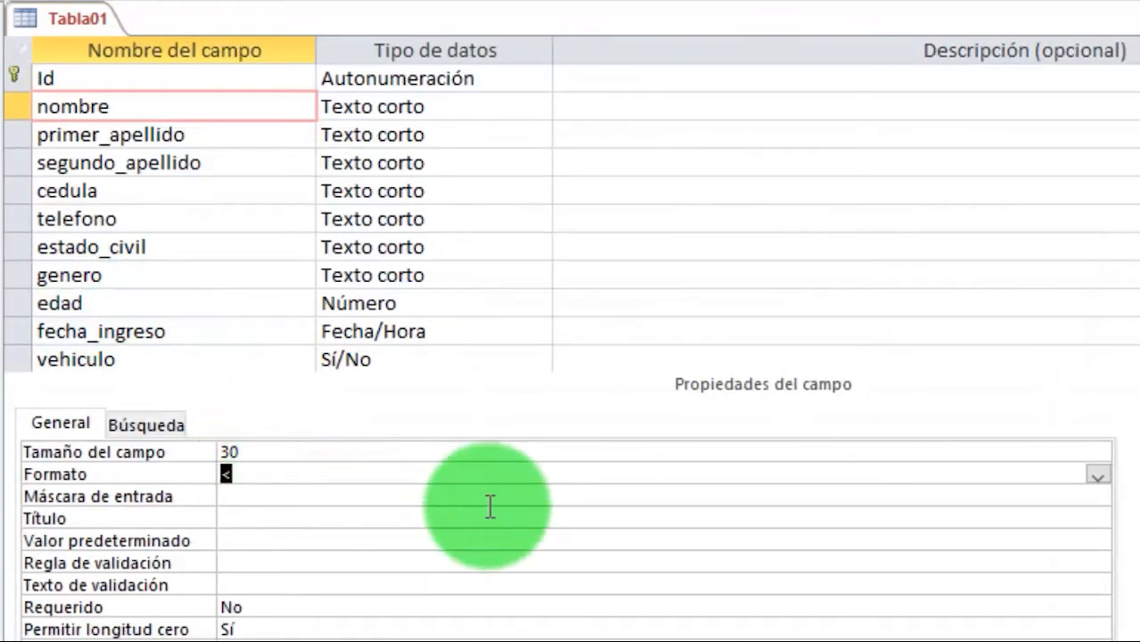
Set the Formato property of nombre back to >, save the table and display the records in Datasheet view
{"action": "left_click", "coordinate": [229, 499]}
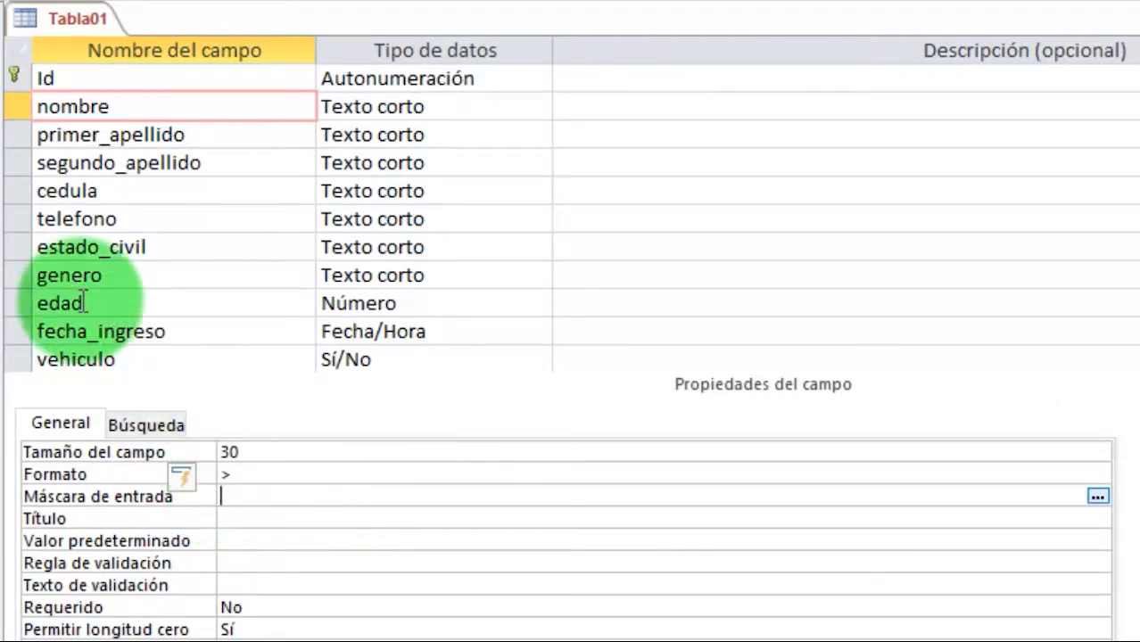
{"action": "key", "text": "ctrl+F2"}
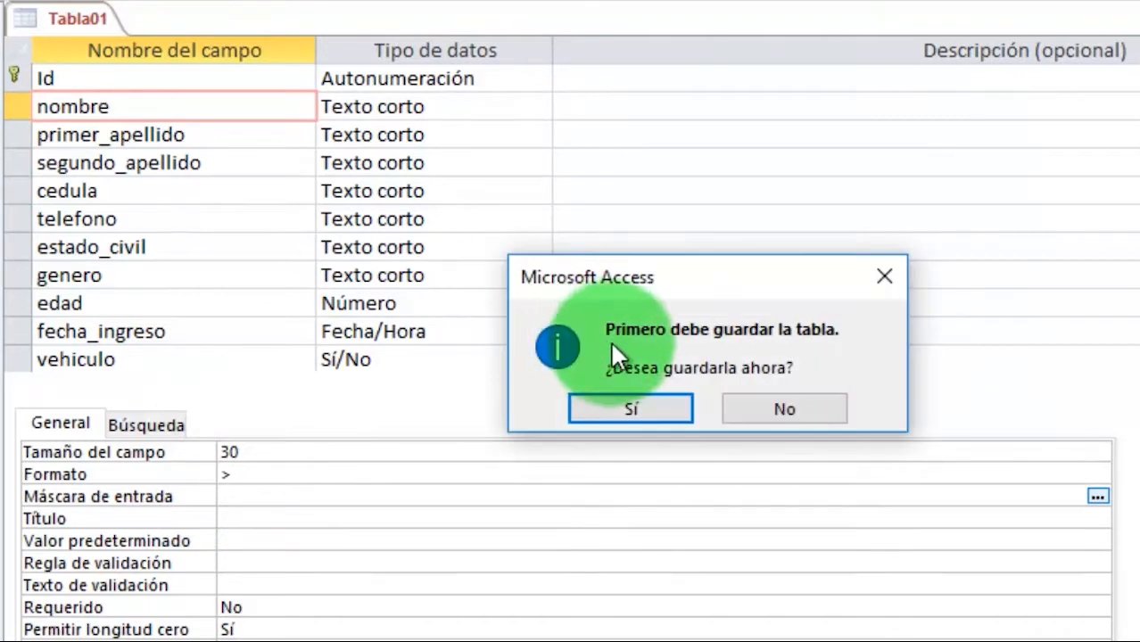
{"action": "left_click", "coordinate": [657, 396]}
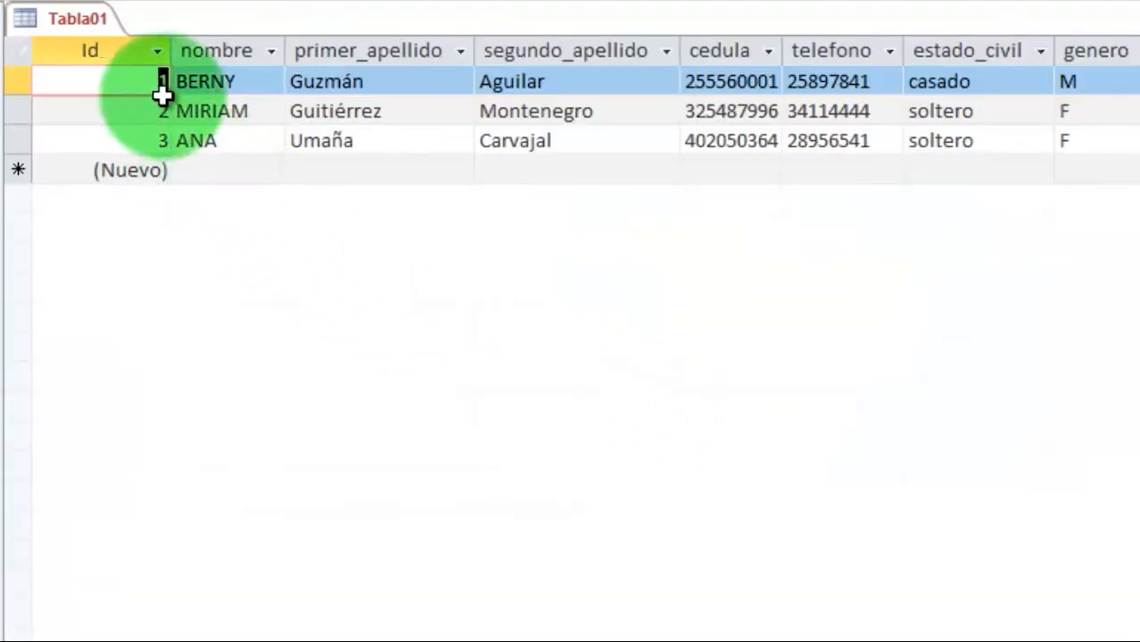
Add a fourth record with a lowercase first name in the nombre field
{"action": "left_click", "coordinate": [226, 170]}
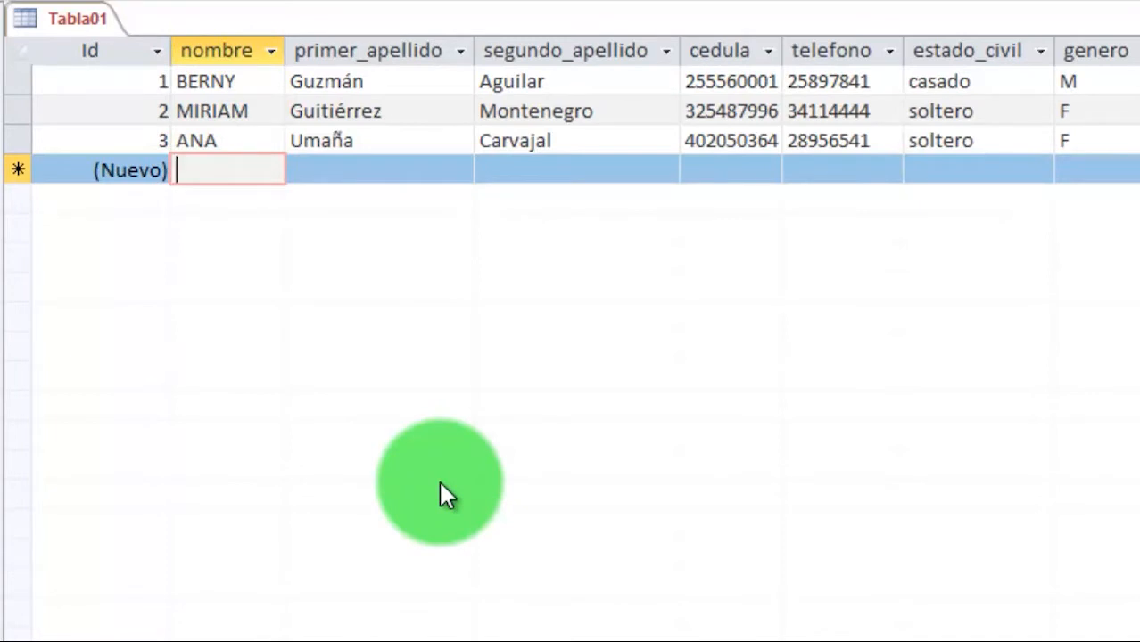
{"action": "type", "text": "nelson"}
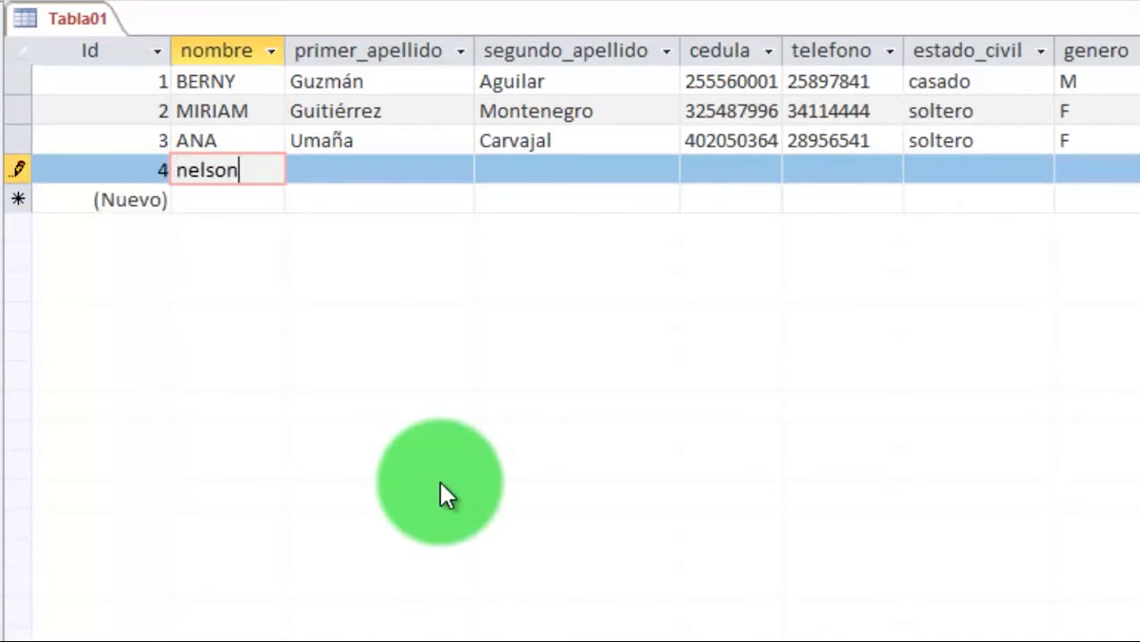
{"action": "left_click", "coordinate": [346, 169]}
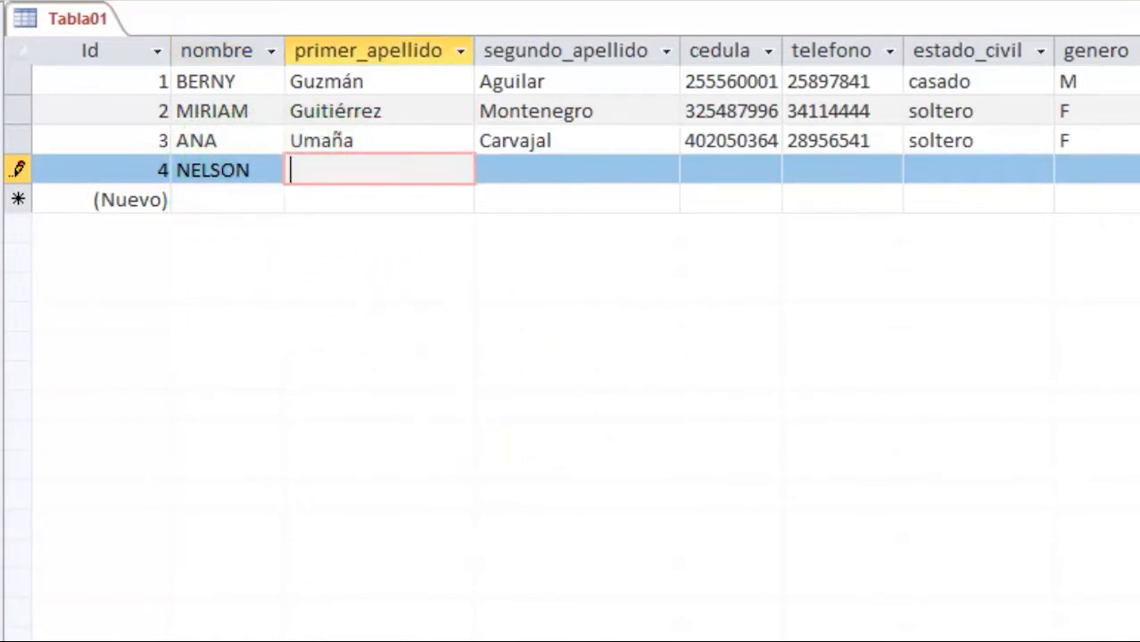
Return to Design view and give primer_apellido a field size of 30 and the format >
{"action": "left_click", "coordinate": [32, 189]}
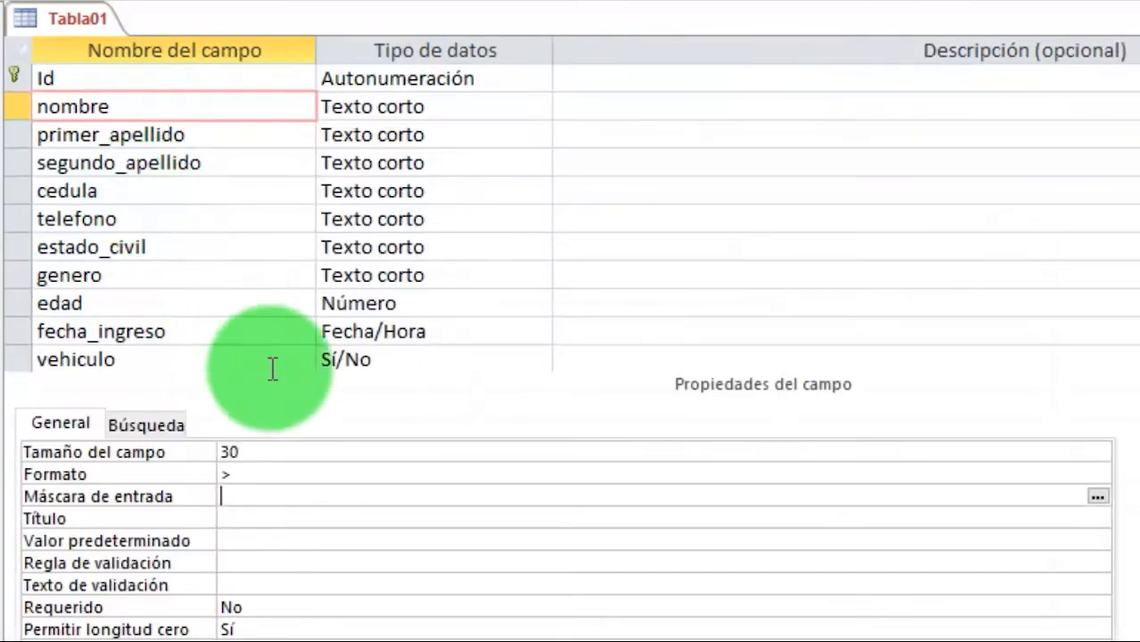
{"action": "left_click", "coordinate": [245, 133]}
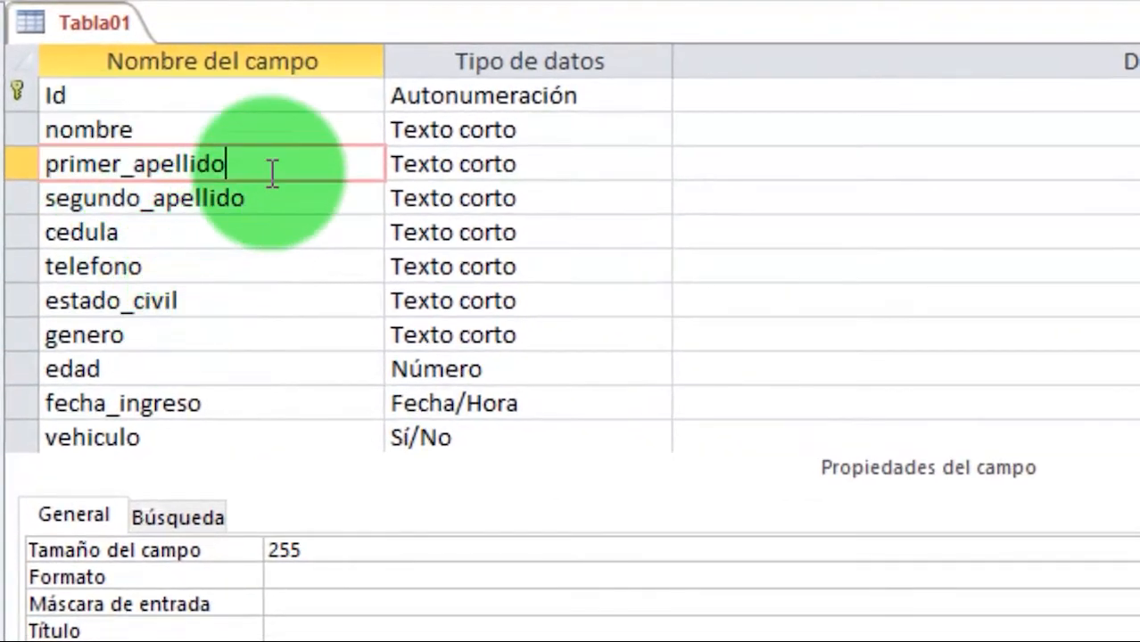
{"action": "left_click", "coordinate": [339, 544]}
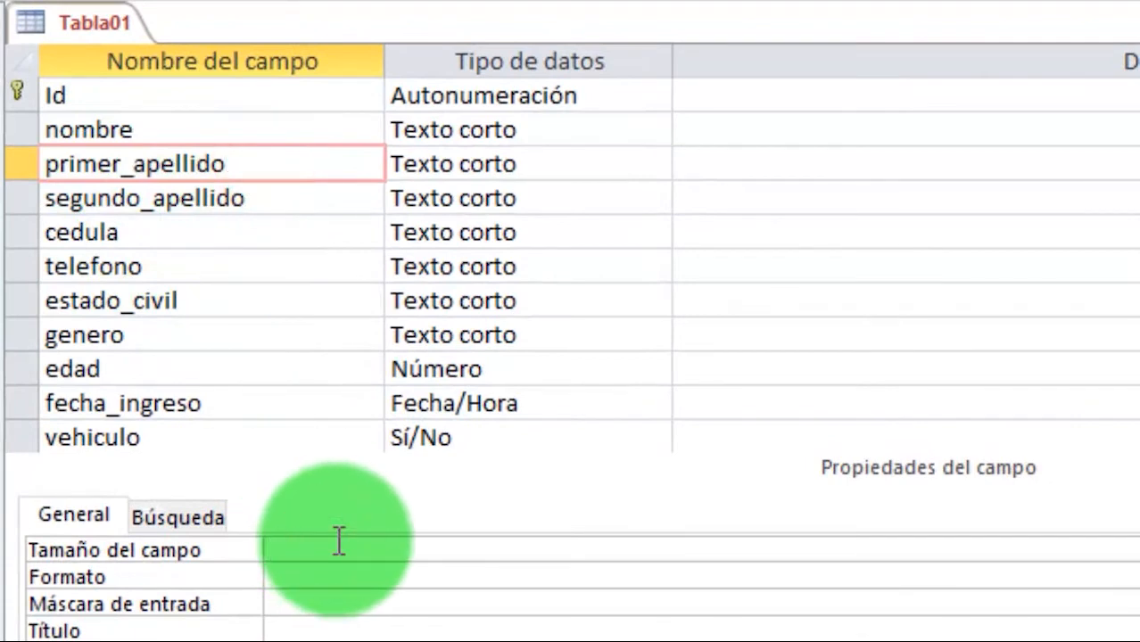
{"action": "type", "text": "30"}
{"action": "left_click", "coordinate": [352, 584]}
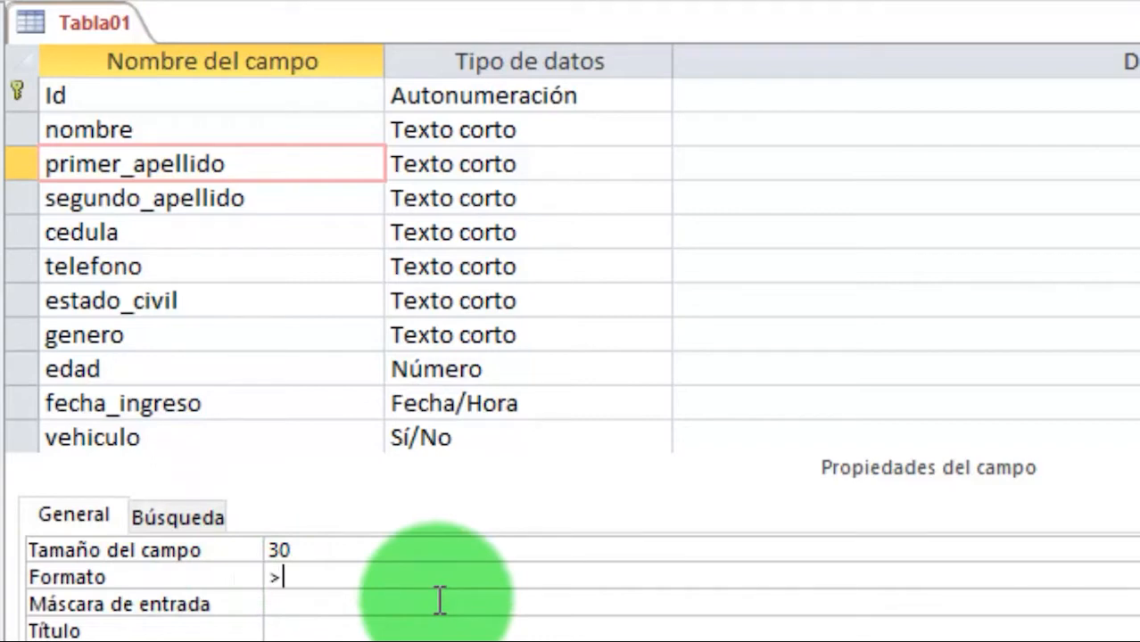
Give segundo_apellido a field size of 30 and the format >, and save the table despite possible data loss
{"action": "left_click", "coordinate": [314, 196]}
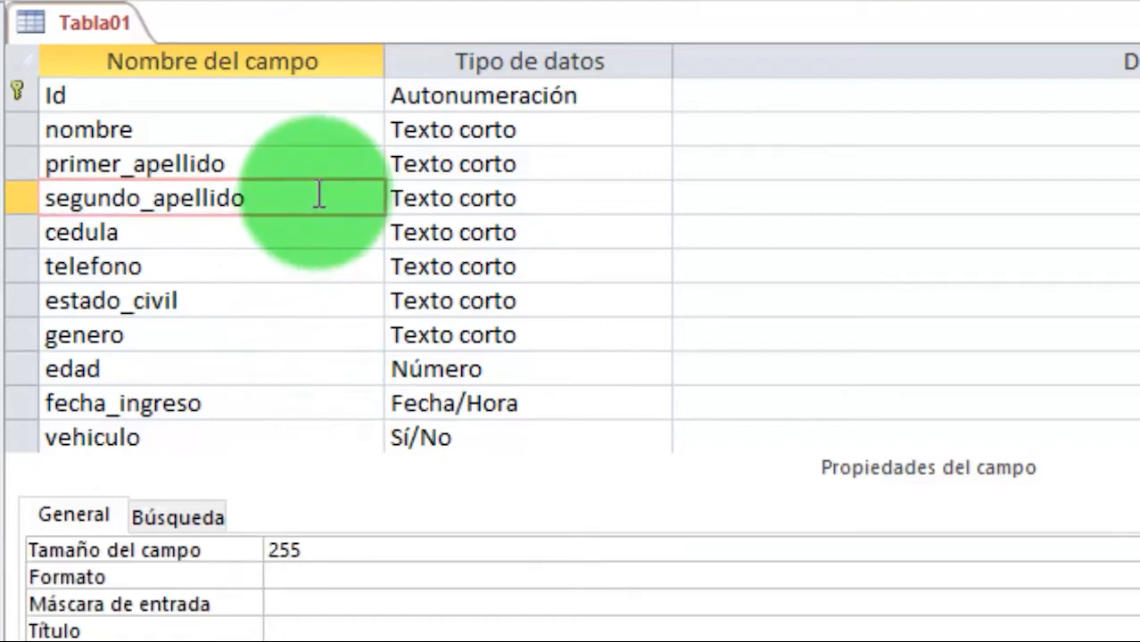
{"action": "left_click", "coordinate": [342, 548]}
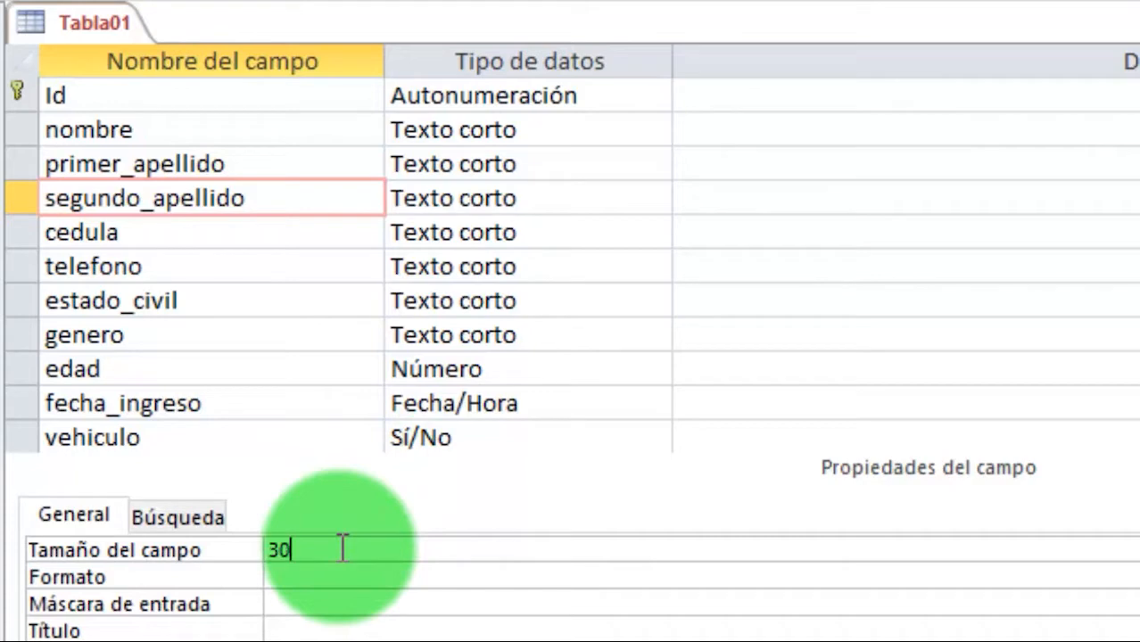
{"action": "type", "text": "30"}
{"action": "left_click", "coordinate": [335, 580]}
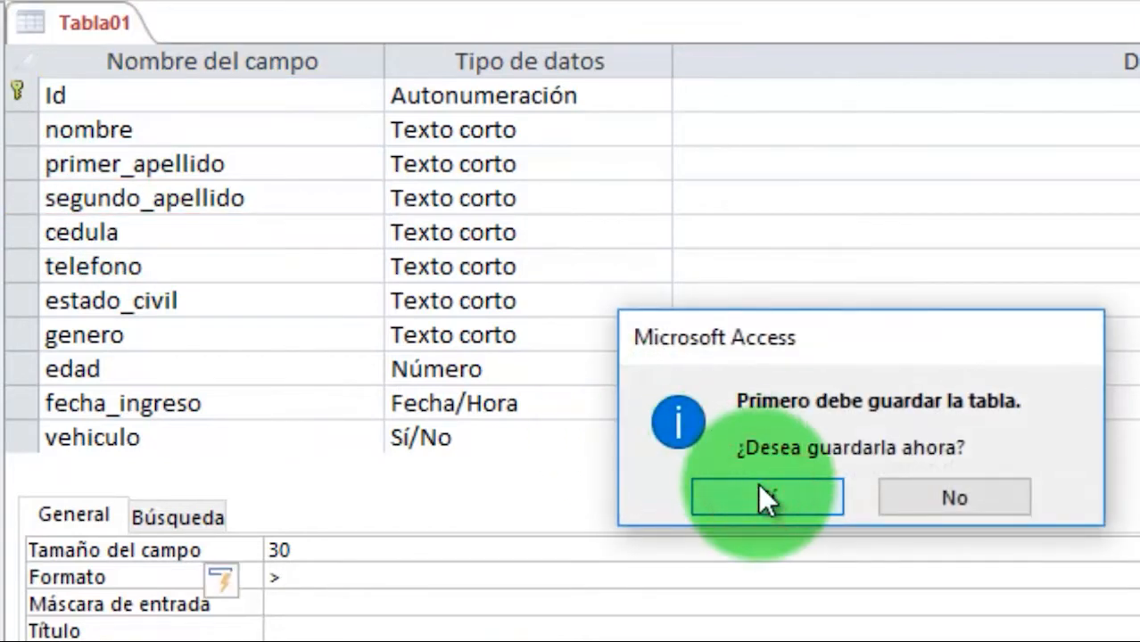
{"action": "left_click", "coordinate": [758, 486]}
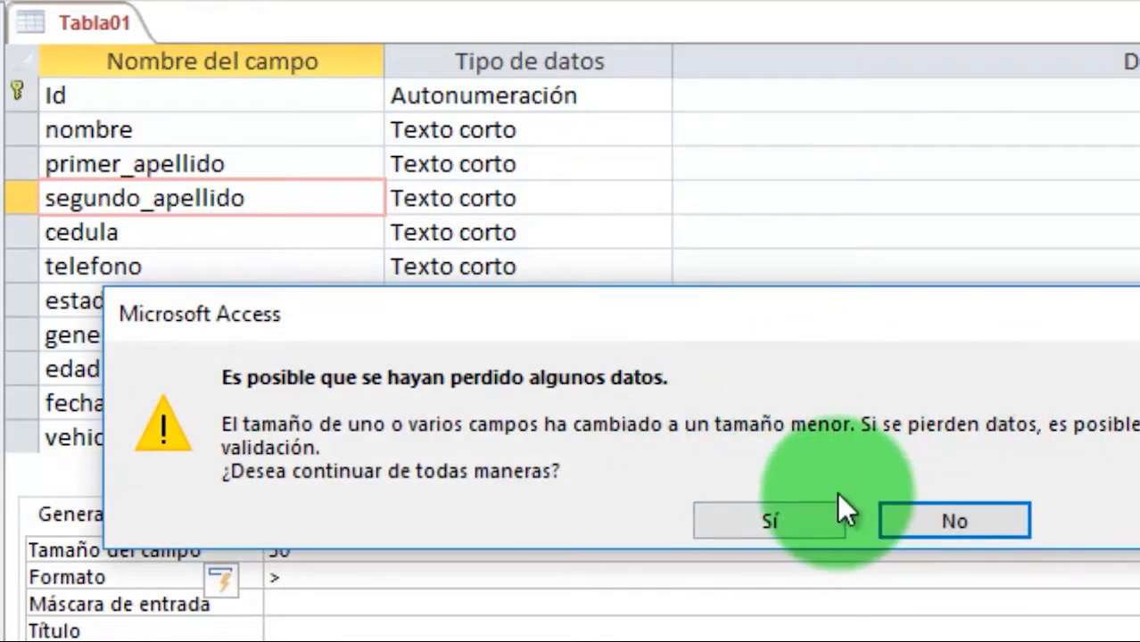
{"action": "left_click", "coordinate": [797, 517]}
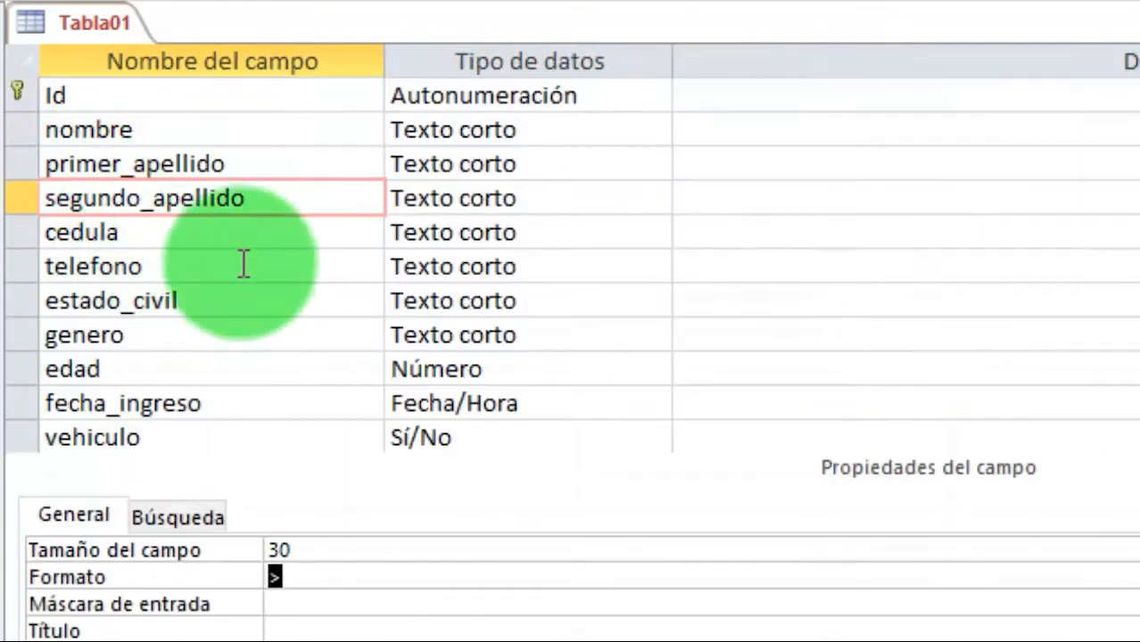
Set the field size of cedula to 9
{"action": "left_click", "coordinate": [236, 238]}
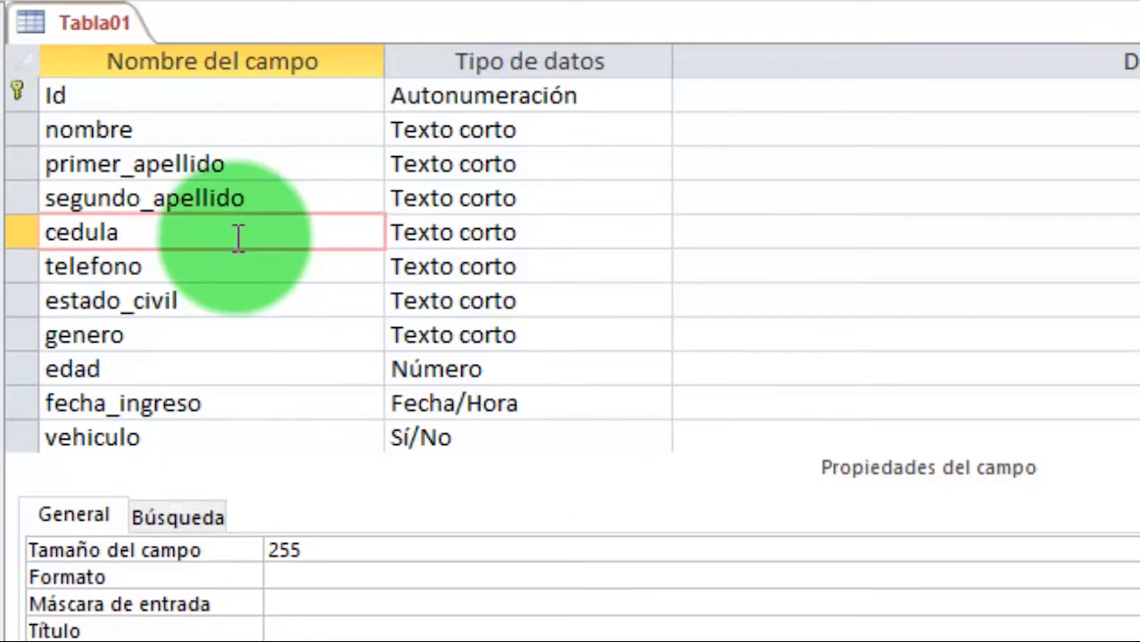
{"action": "left_click", "coordinate": [358, 548]}
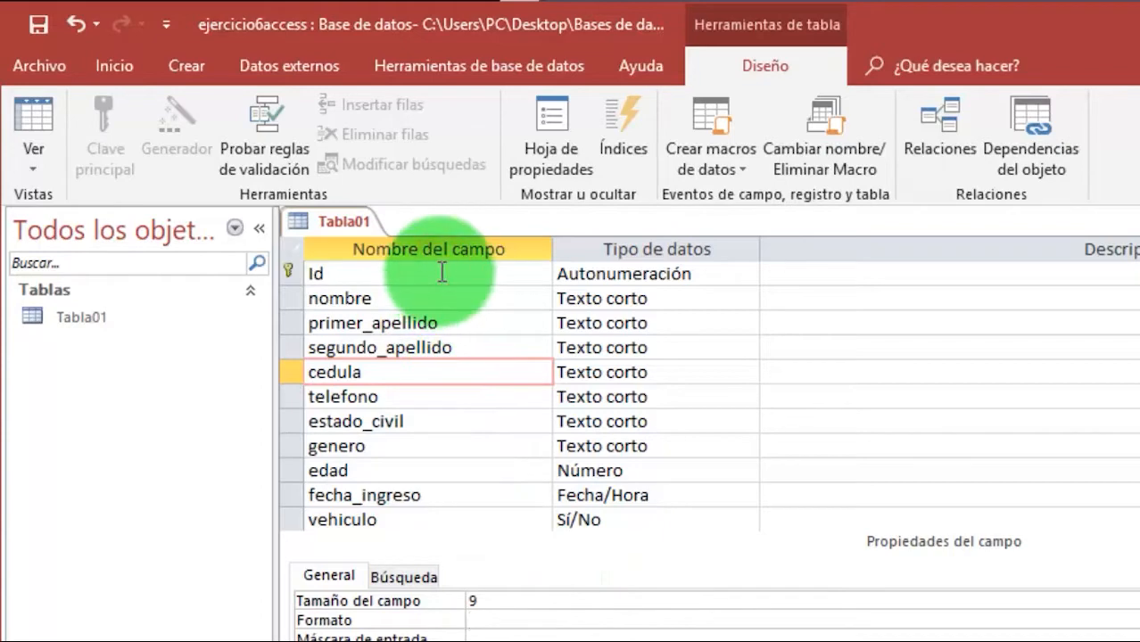
Remove the primary key from the Id field and permanently delete that field
{"action": "left_click", "coordinate": [442, 272]}
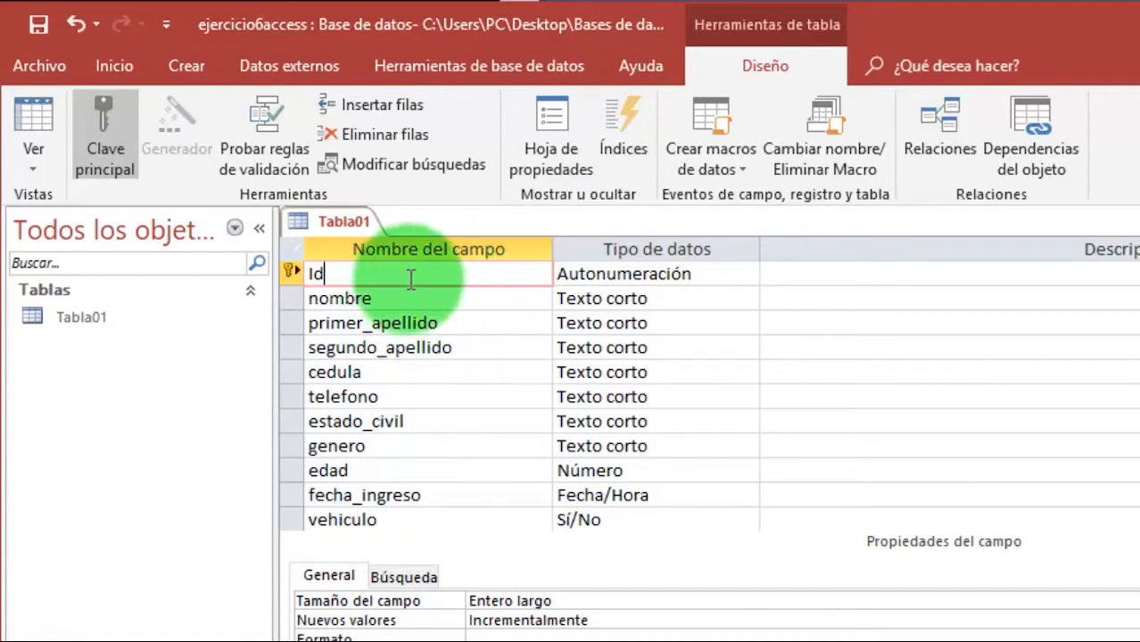
{"action": "left_click", "coordinate": [106, 148]}
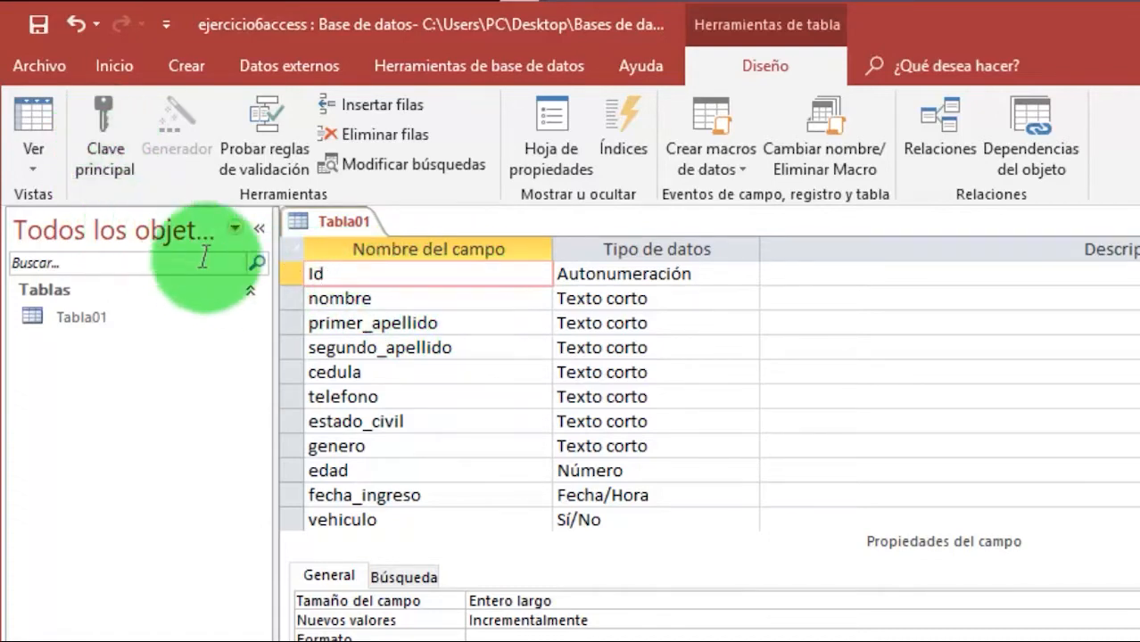
{"action": "right_click", "coordinate": [291, 273]}
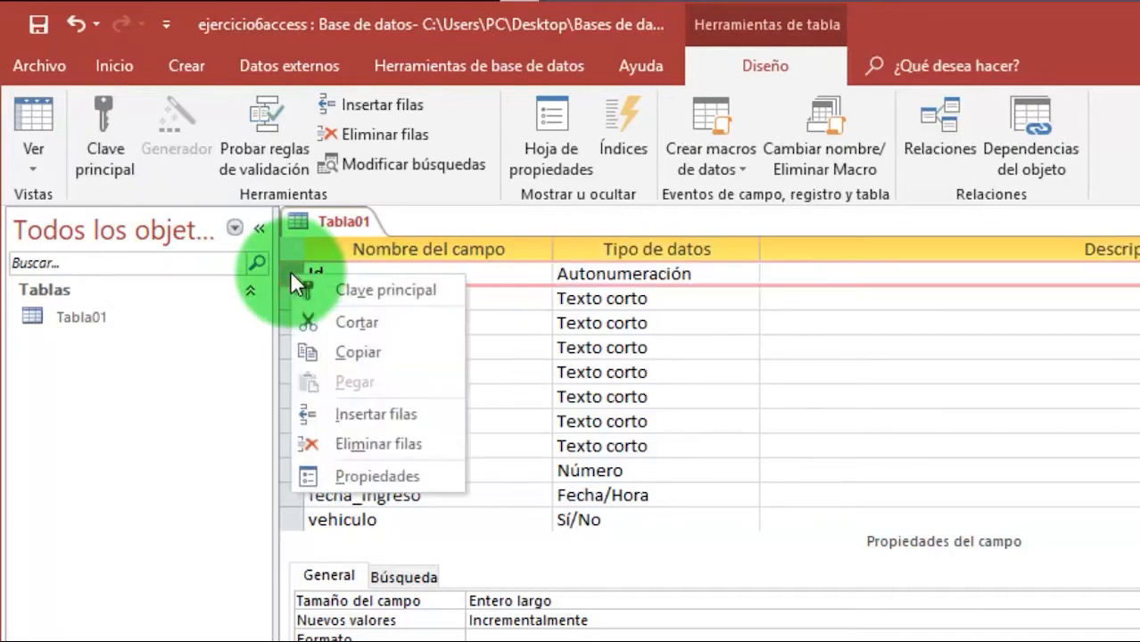
{"action": "left_click", "coordinate": [413, 443]}
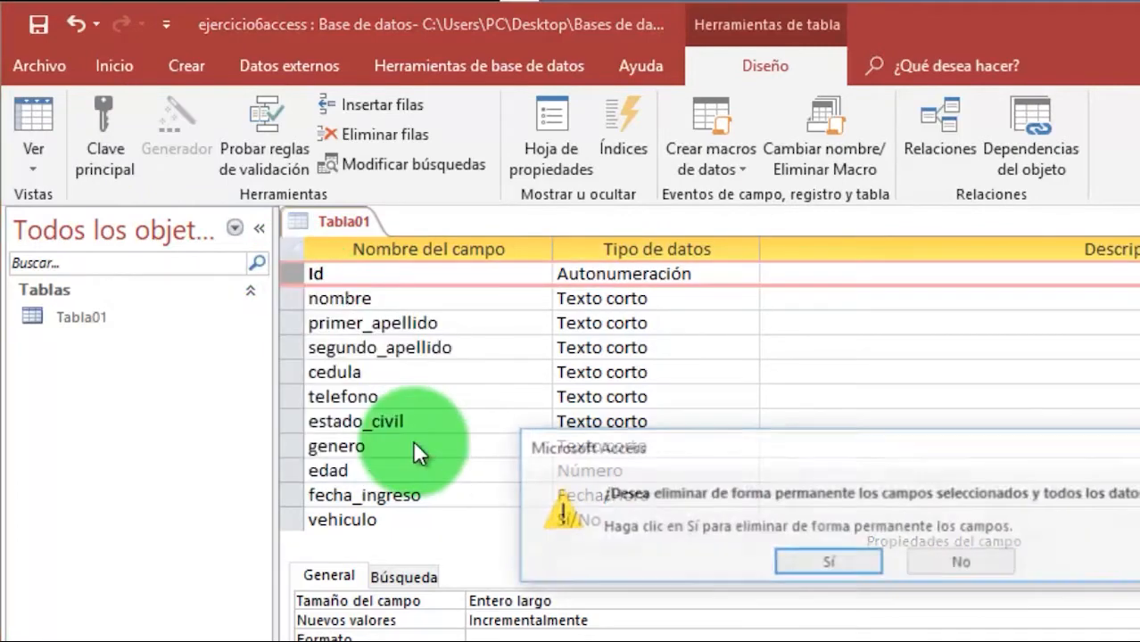
{"action": "left_click", "coordinate": [822, 561]}
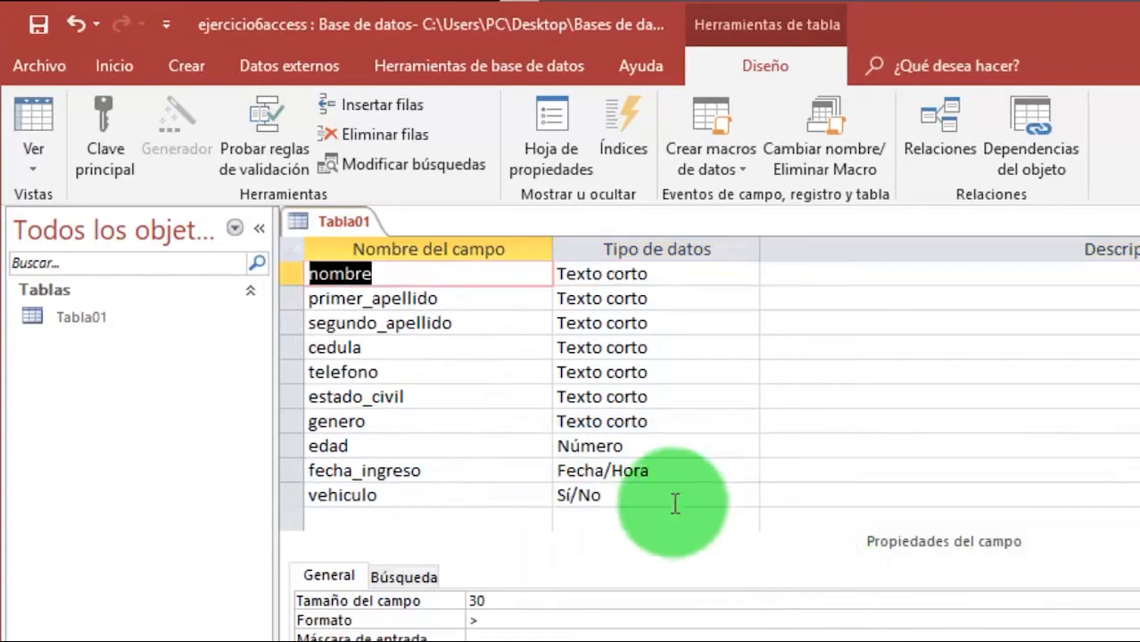
Make cedula the primary key of Tabla01
{"action": "left_click", "coordinate": [401, 346]}
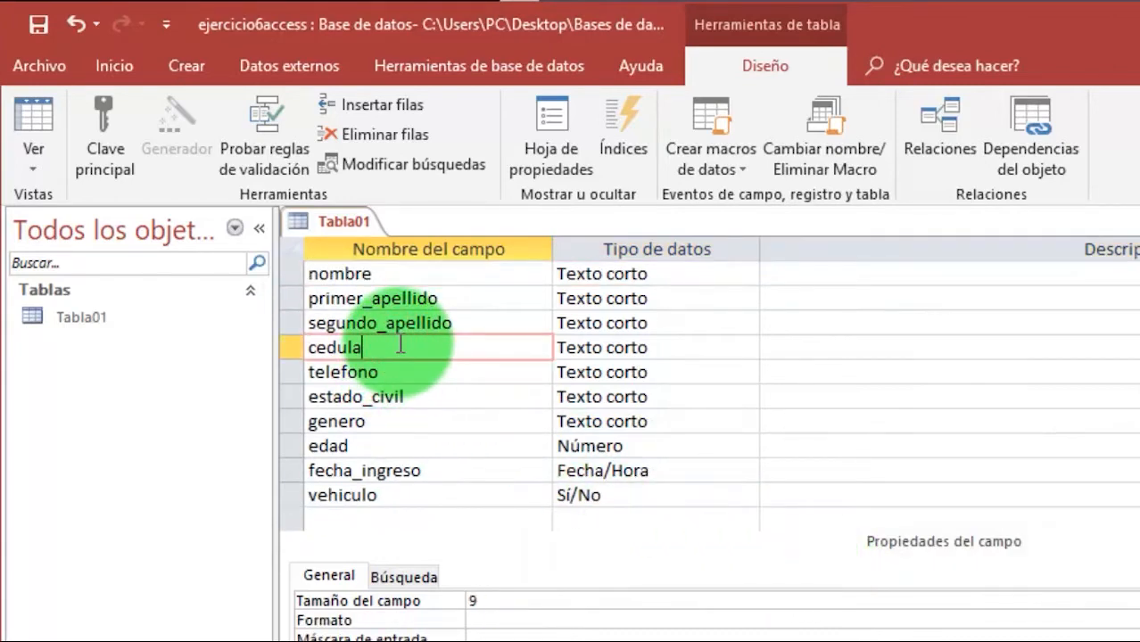
{"action": "left_click", "coordinate": [100, 127]}
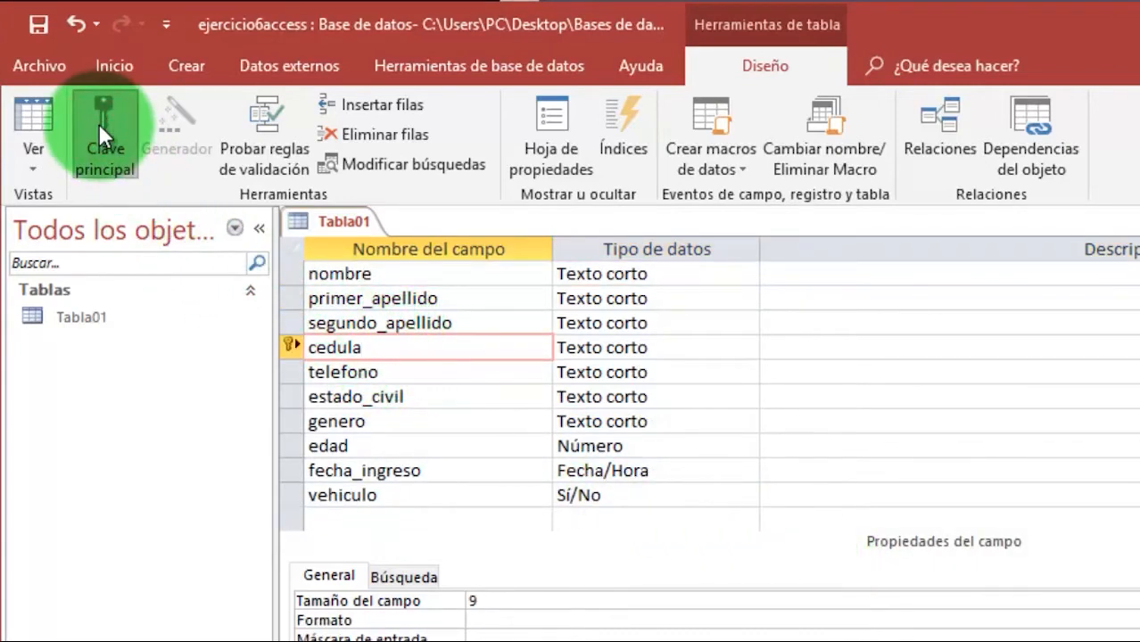
{"action": "left_click", "coordinate": [420, 348]}
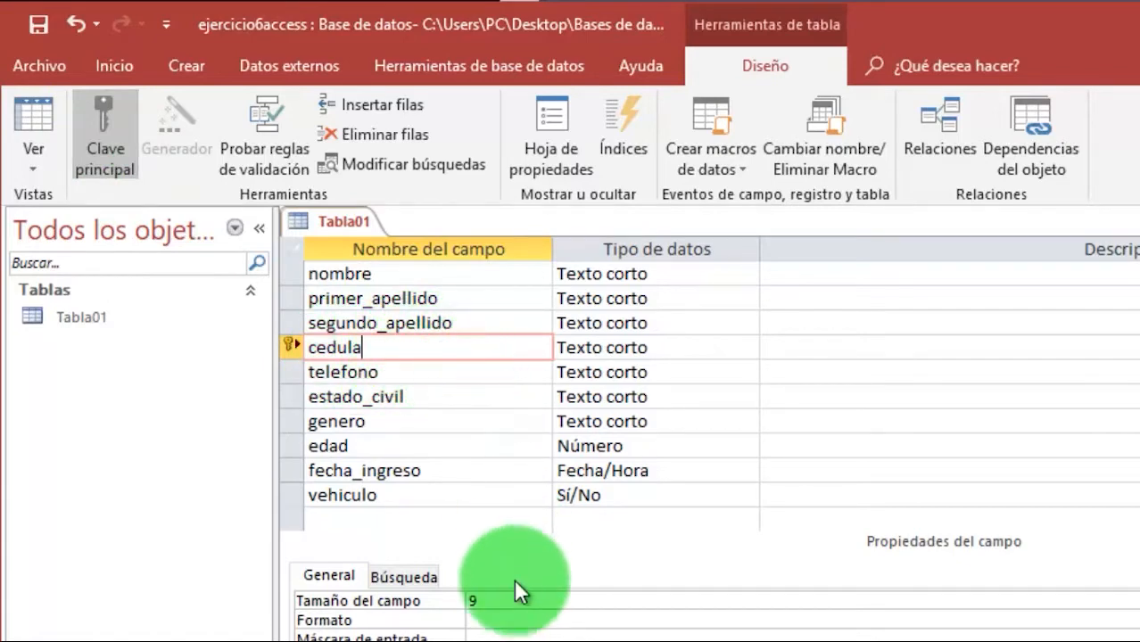
{"action": "left_click", "coordinate": [397, 347]}
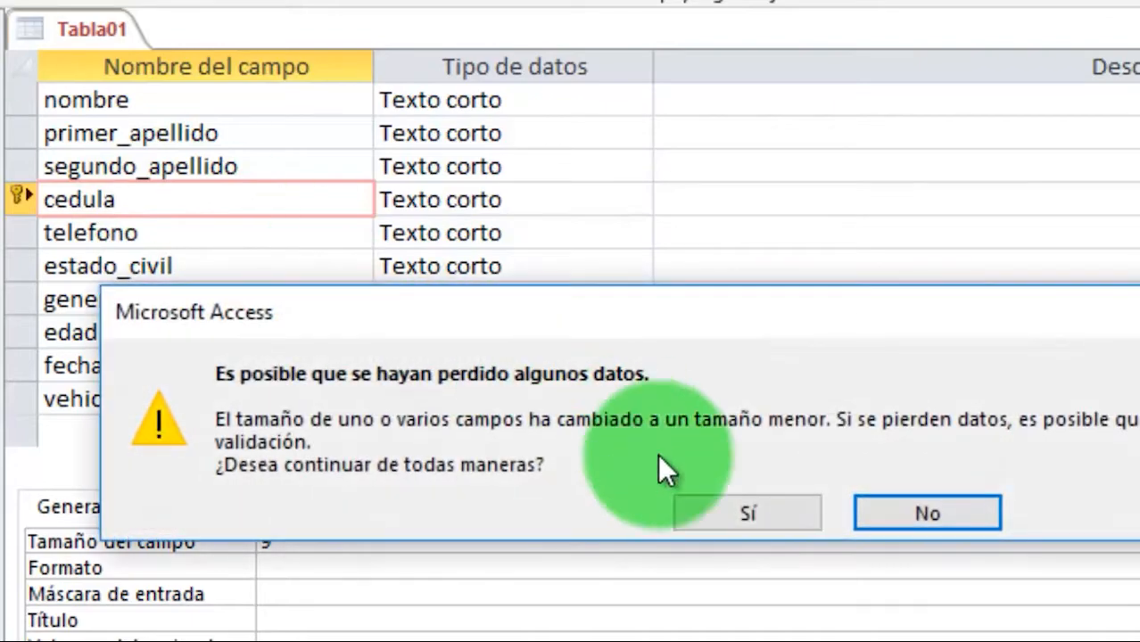
Try to save Tabla01 with cedula as its primary key, accepting possible data loss, and retry the switch to Datasheet view
{"action": "left_click", "coordinate": [737, 522]}
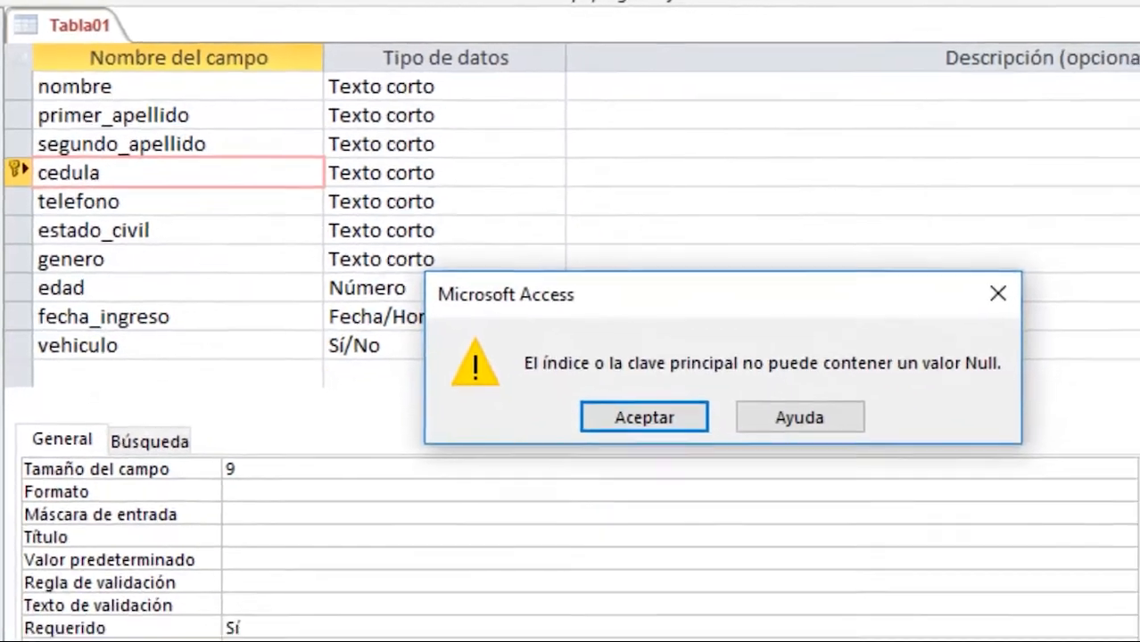
{"action": "left_click", "coordinate": [644, 417]}
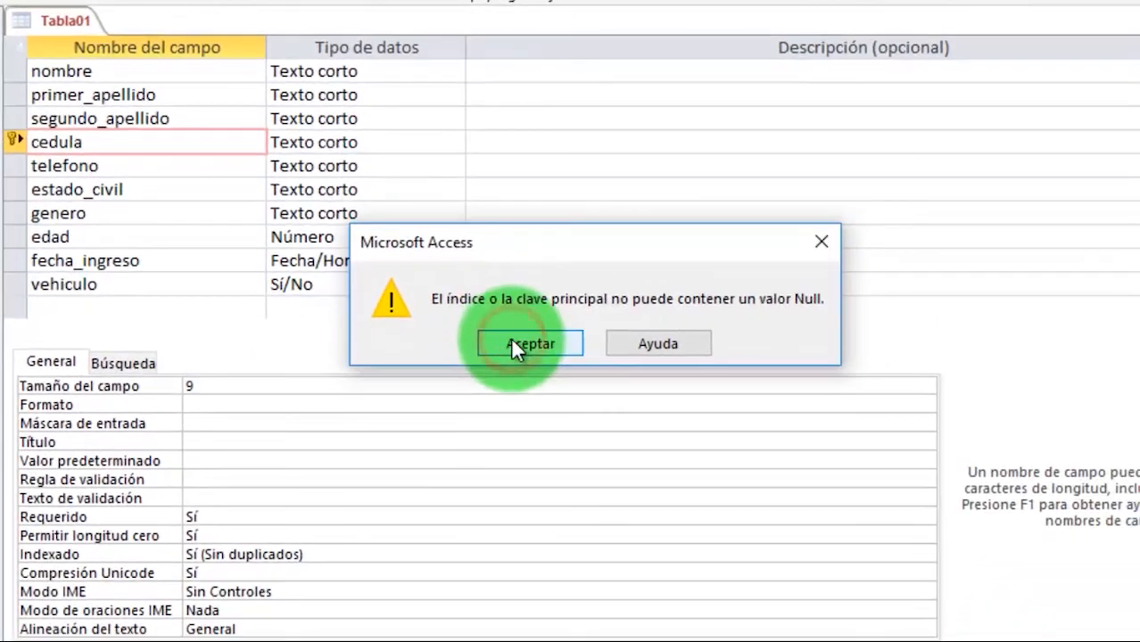
{"action": "left_click", "coordinate": [603, 350]}
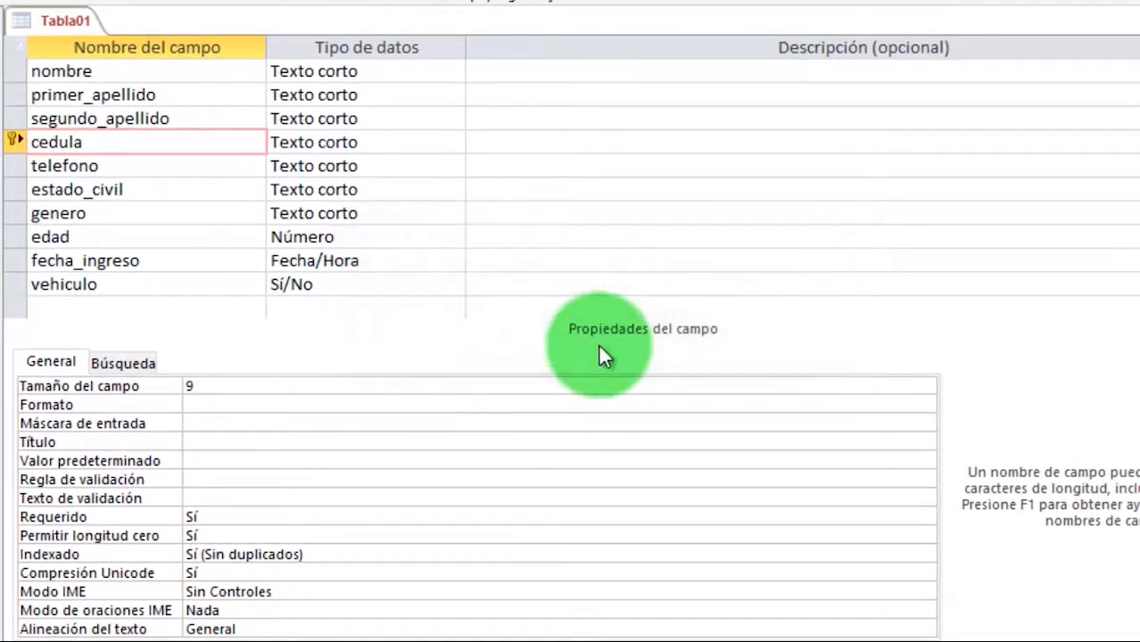
{"action": "left_click", "coordinate": [562, 343]}
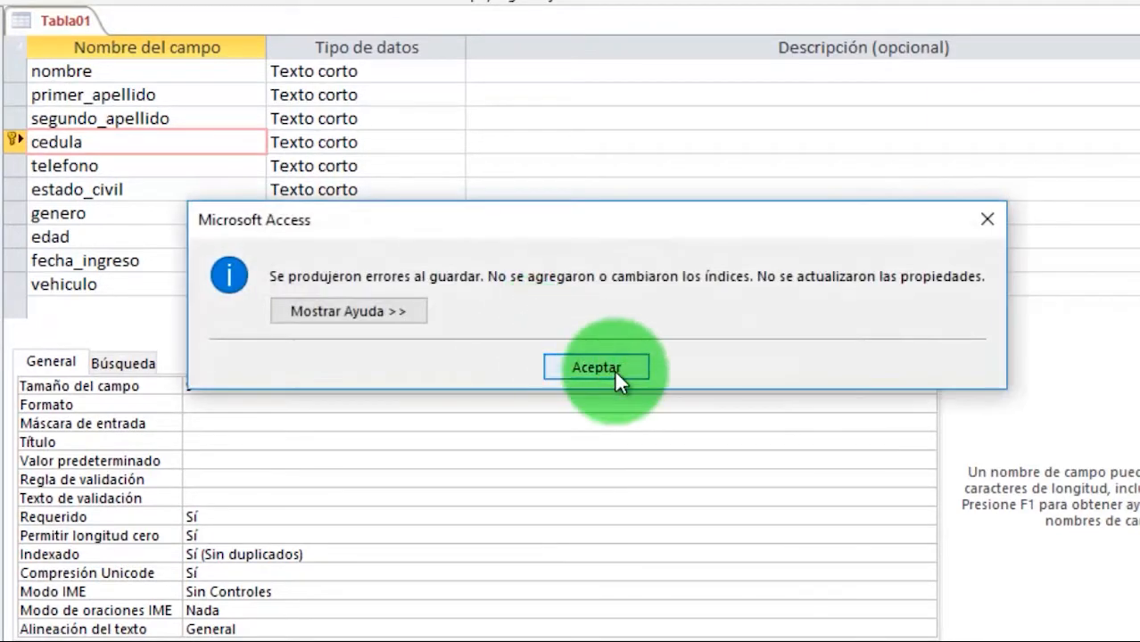
{"action": "left_click", "coordinate": [612, 368]}
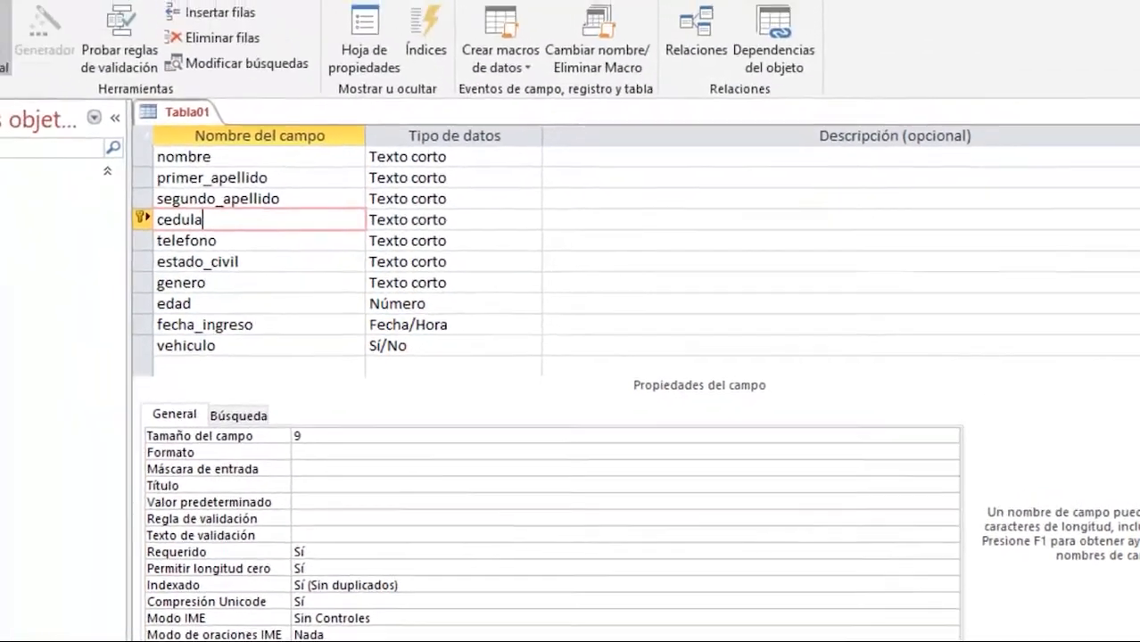
{"action": "left_click", "coordinate": [26, 105]}
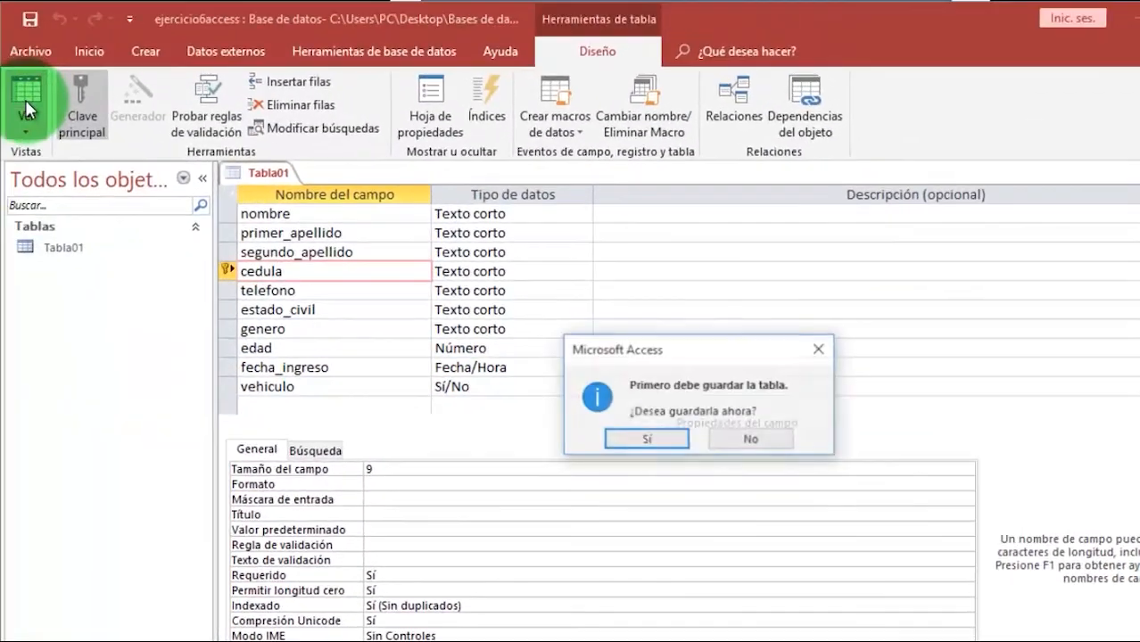
{"action": "left_click", "coordinate": [660, 439]}
{"action": "left_click", "coordinate": [671, 441]}
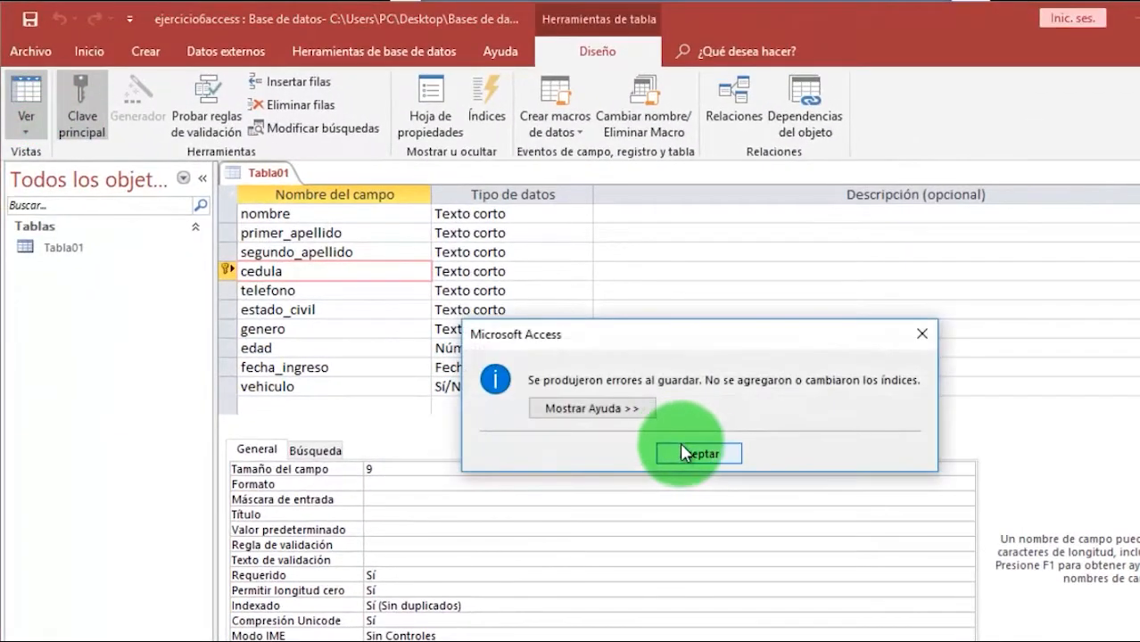
{"action": "left_click", "coordinate": [696, 454]}
Remove the primary key from cedula, save the table and display its records in Datasheet view
{"action": "left_click", "coordinate": [323, 281]}
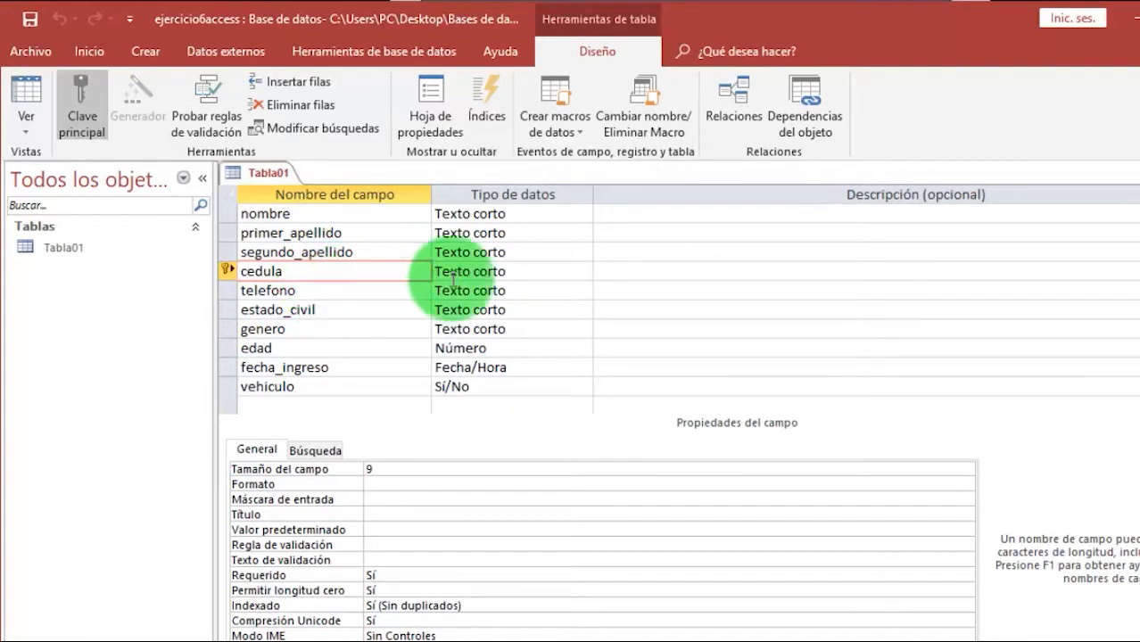
{"action": "left_click", "coordinate": [89, 108]}
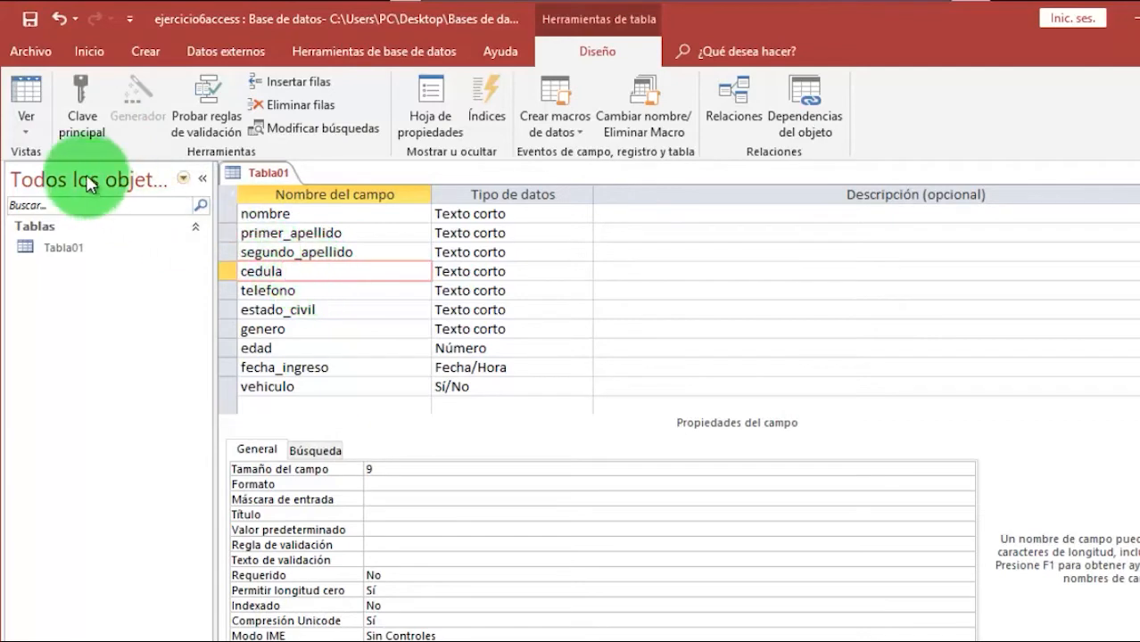
{"action": "left_click", "coordinate": [28, 96]}
{"action": "left_click", "coordinate": [606, 433]}
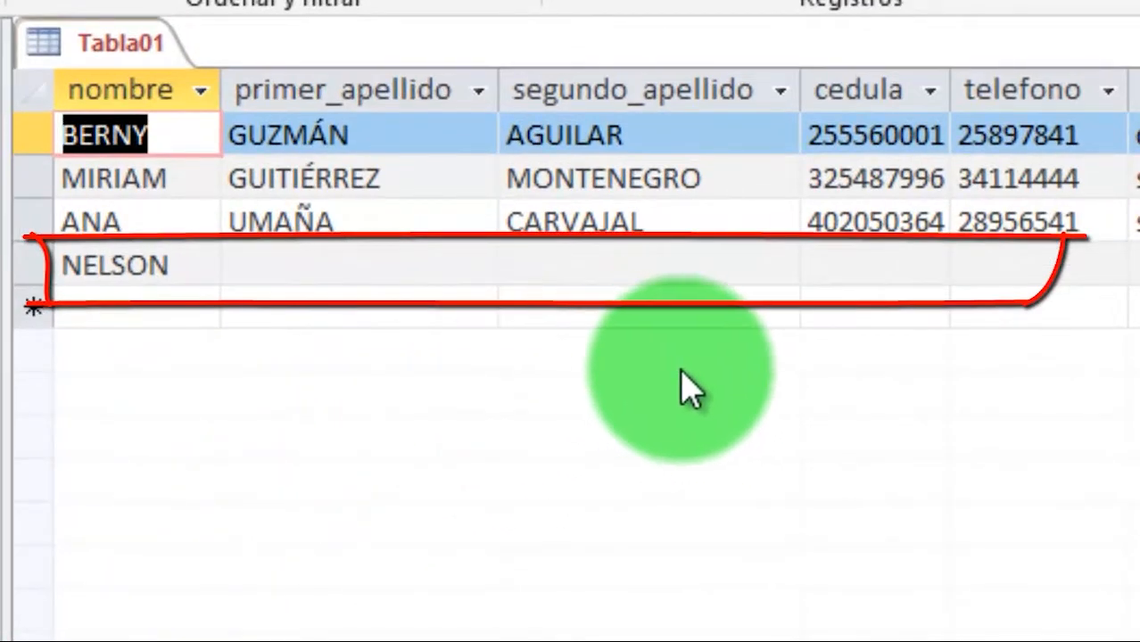
Widen the cedula column and fill in the missing ID number in the fourth record
{"action": "left_click_drag", "start_coordinate": [949, 100], "coordinate": [1021, 97]}
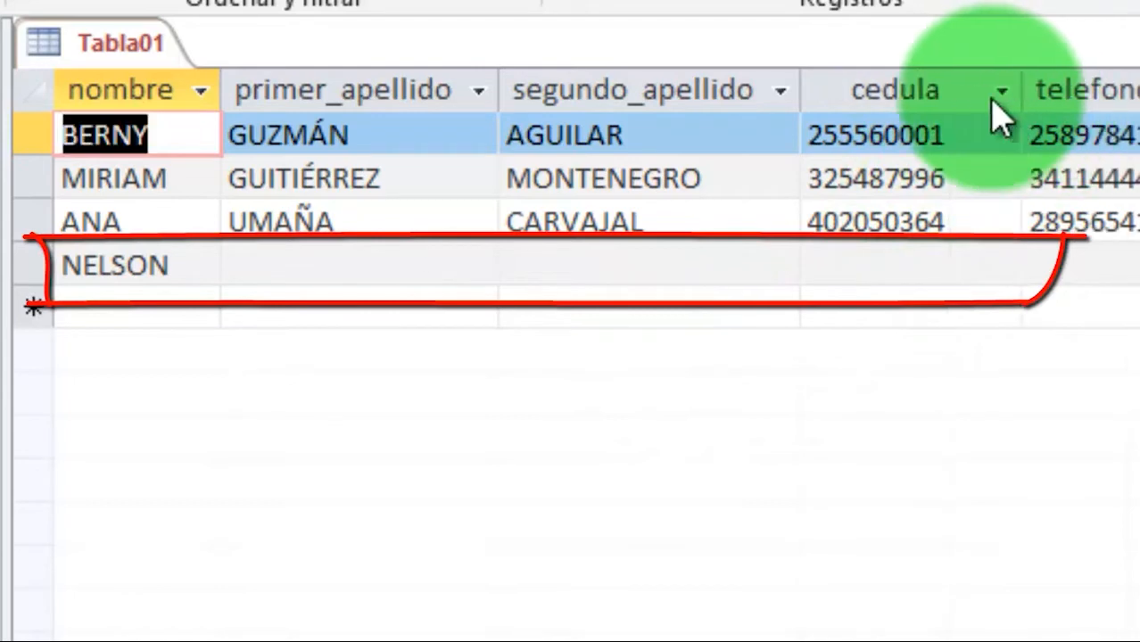
{"action": "left_click", "coordinate": [903, 265]}
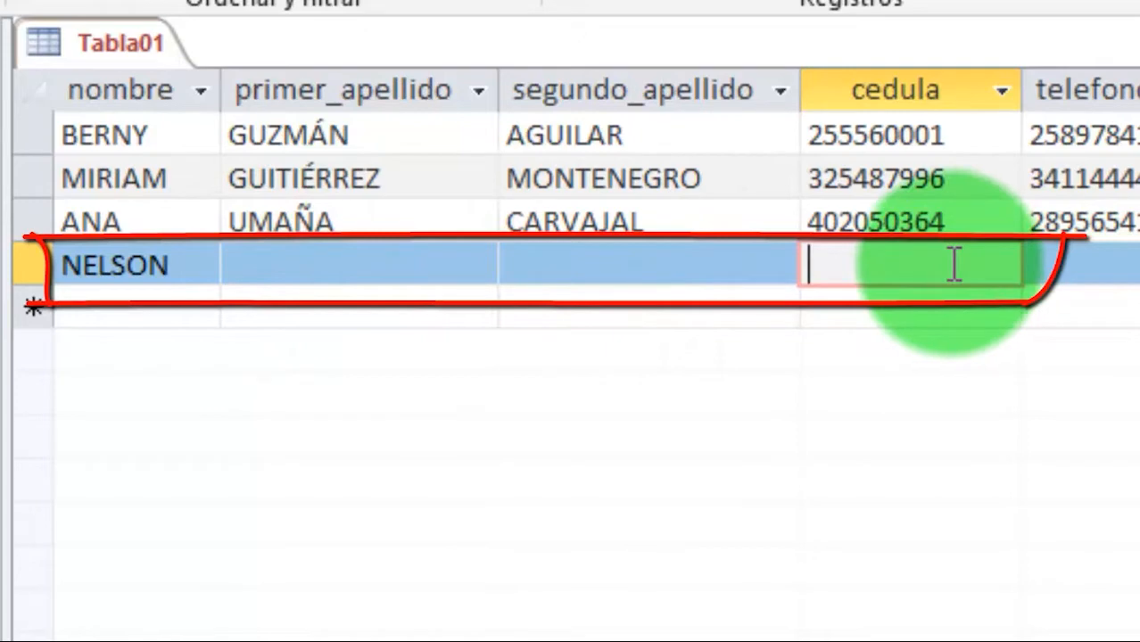
{"action": "left_click", "coordinate": [147, 267]}
{"action": "left_click", "coordinate": [872, 272]}
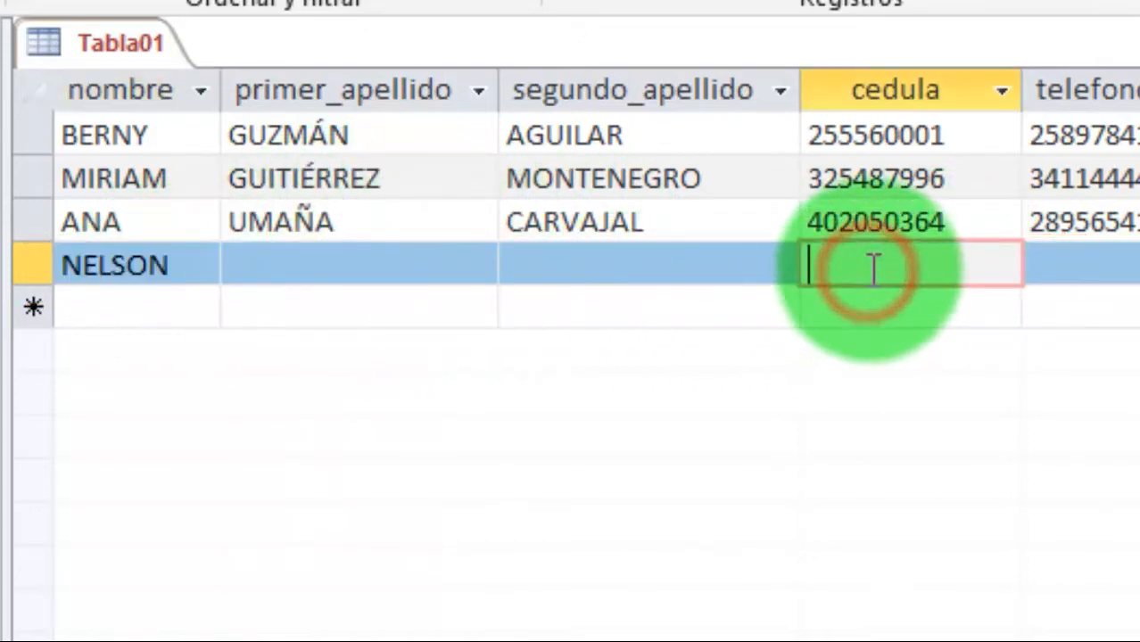
{"action": "type", "text": "505550555"}
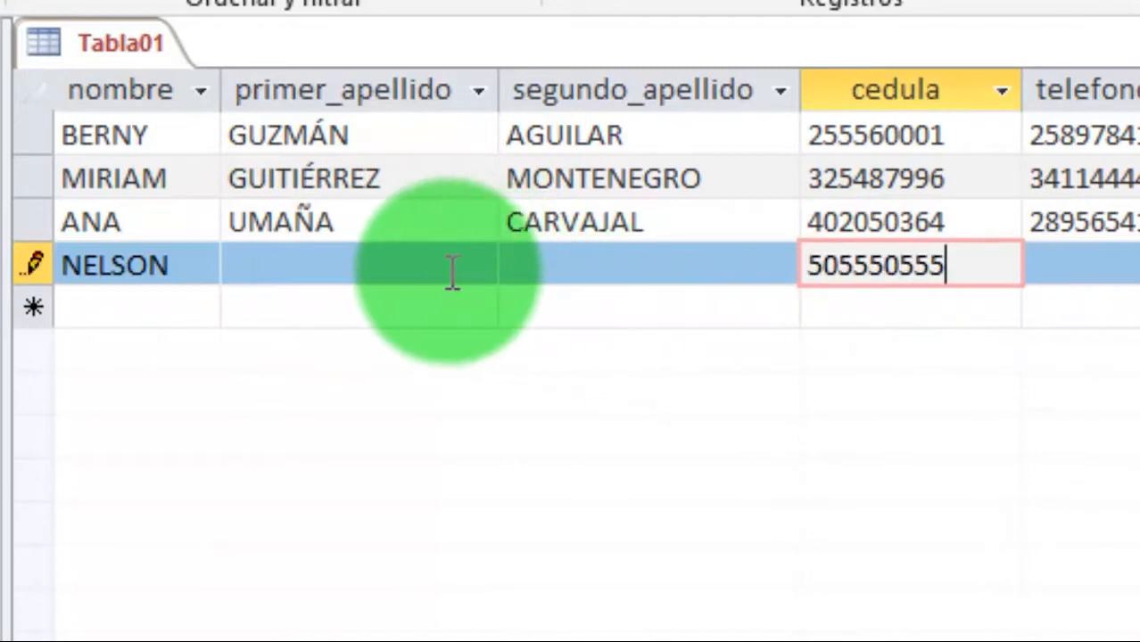
Check the cedula entries of all records for blank or repeated values
{"action": "left_click", "coordinate": [453, 272]}
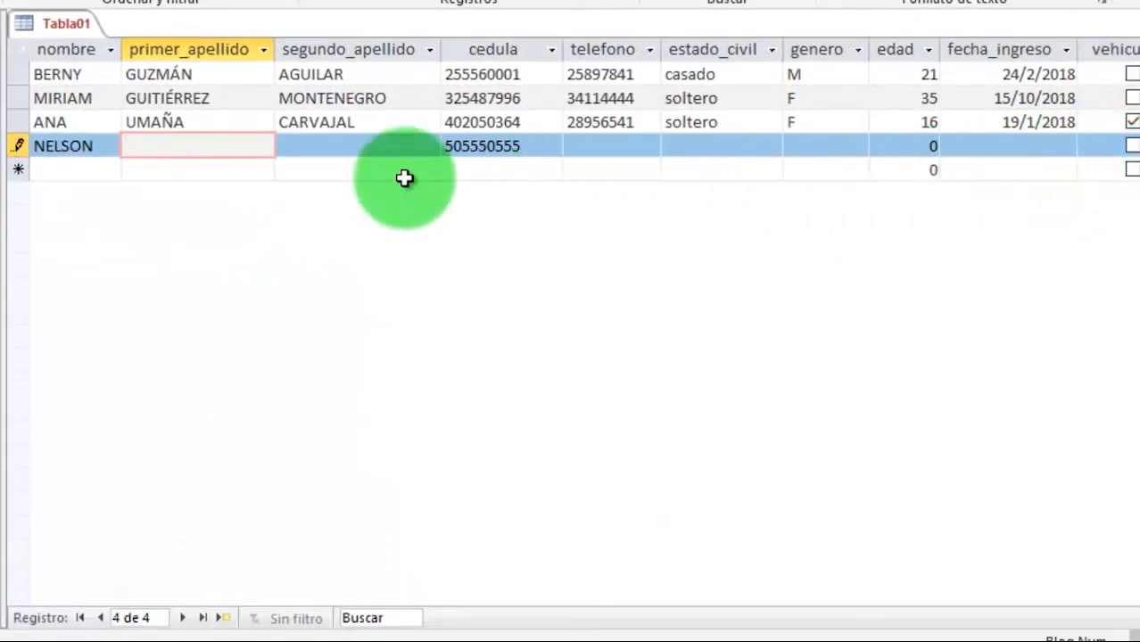
{"action": "left_click", "coordinate": [366, 146]}
{"action": "left_click", "coordinate": [504, 147]}
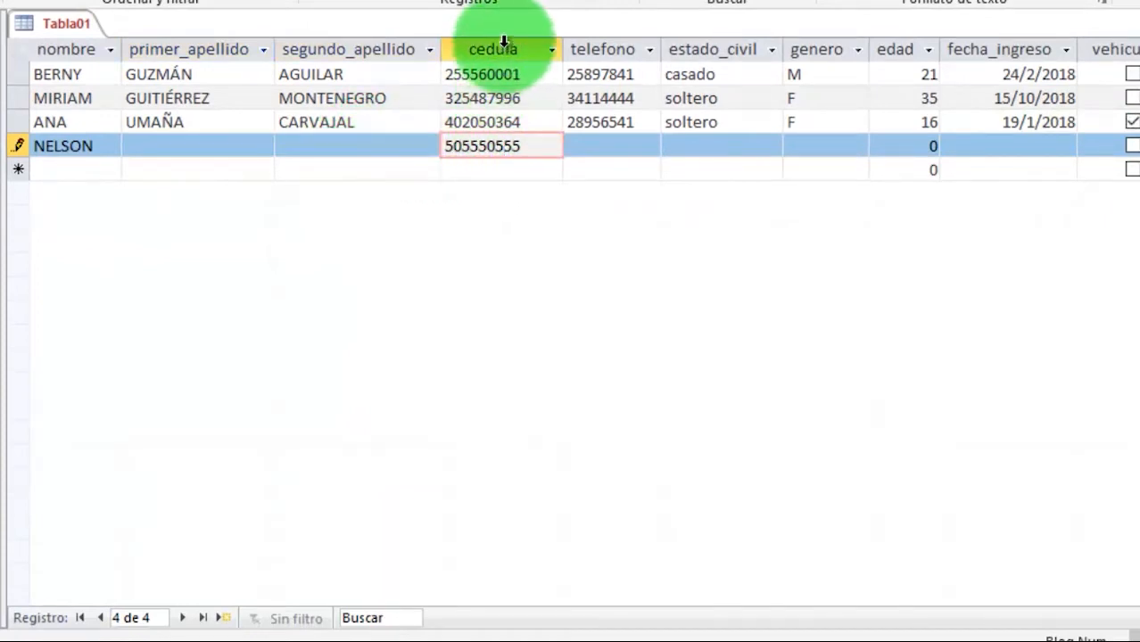
{"action": "left_click", "coordinate": [392, 145]}
{"action": "left_click", "coordinate": [479, 146]}
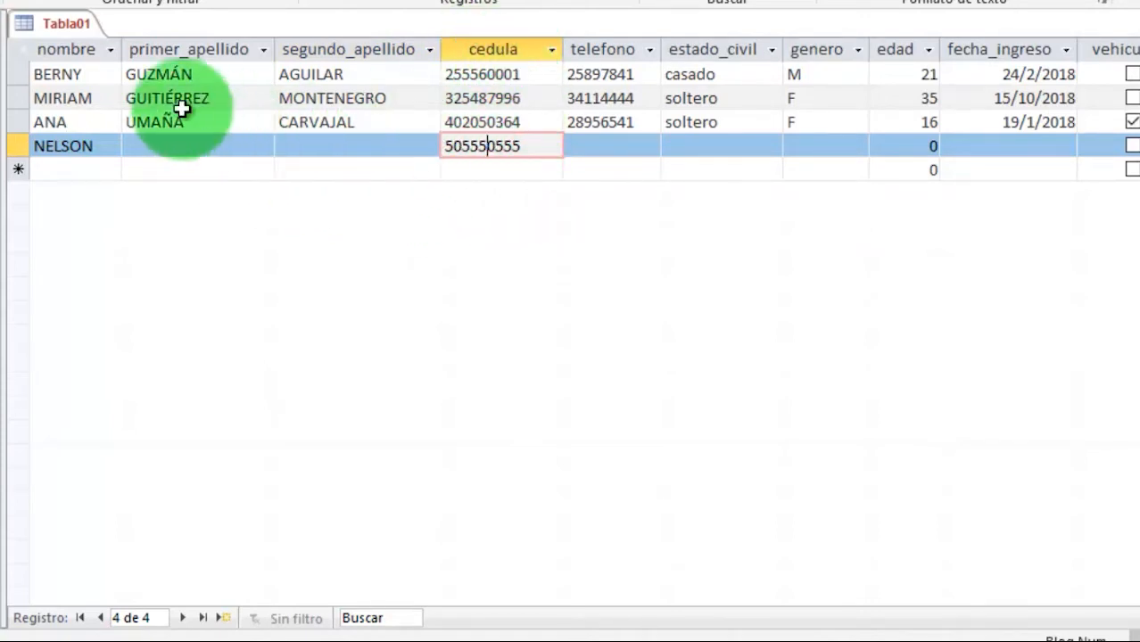
{"action": "left_click", "coordinate": [522, 98]}
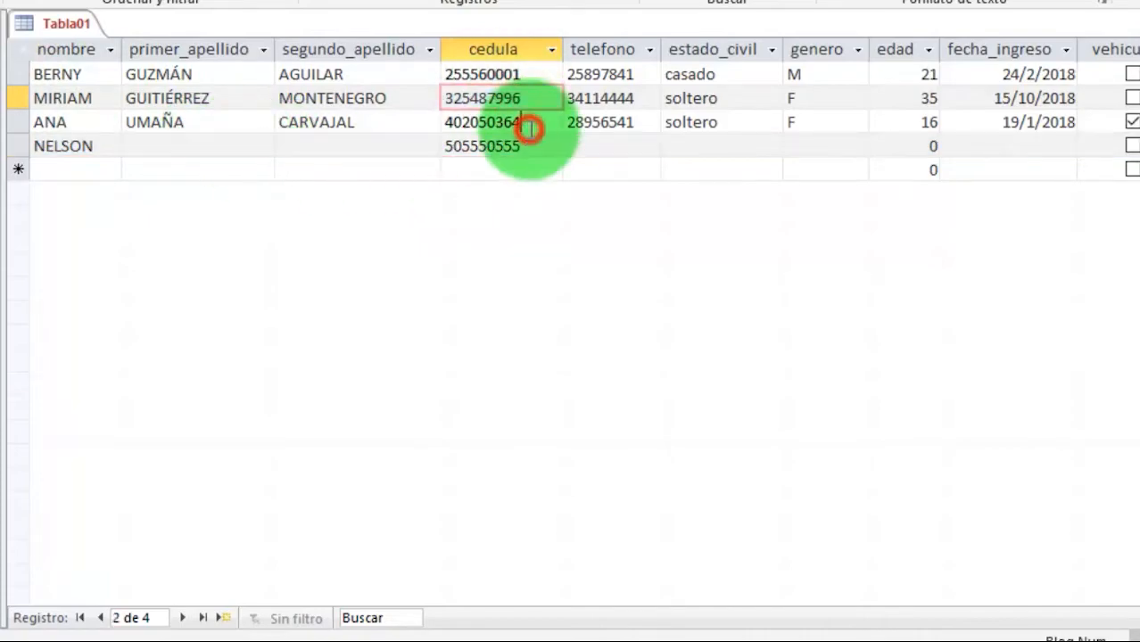
{"action": "left_click", "coordinate": [535, 150]}
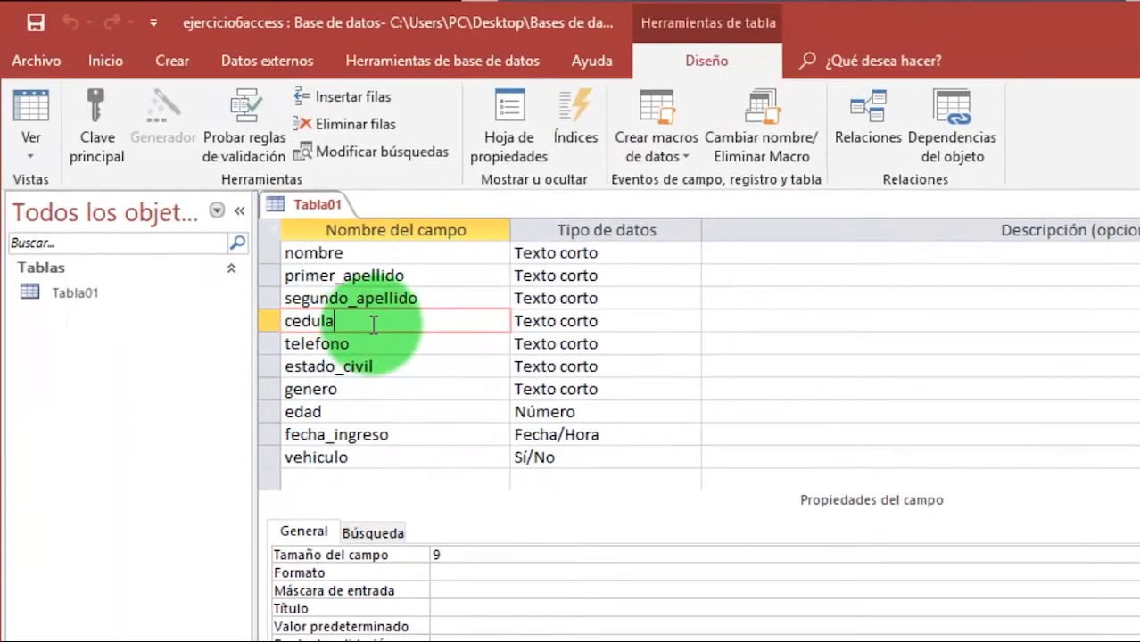
Set cedula as the primary key of Tabla01, save the table and display its records in Datasheet view
{"action": "left_click", "coordinate": [94, 131]}
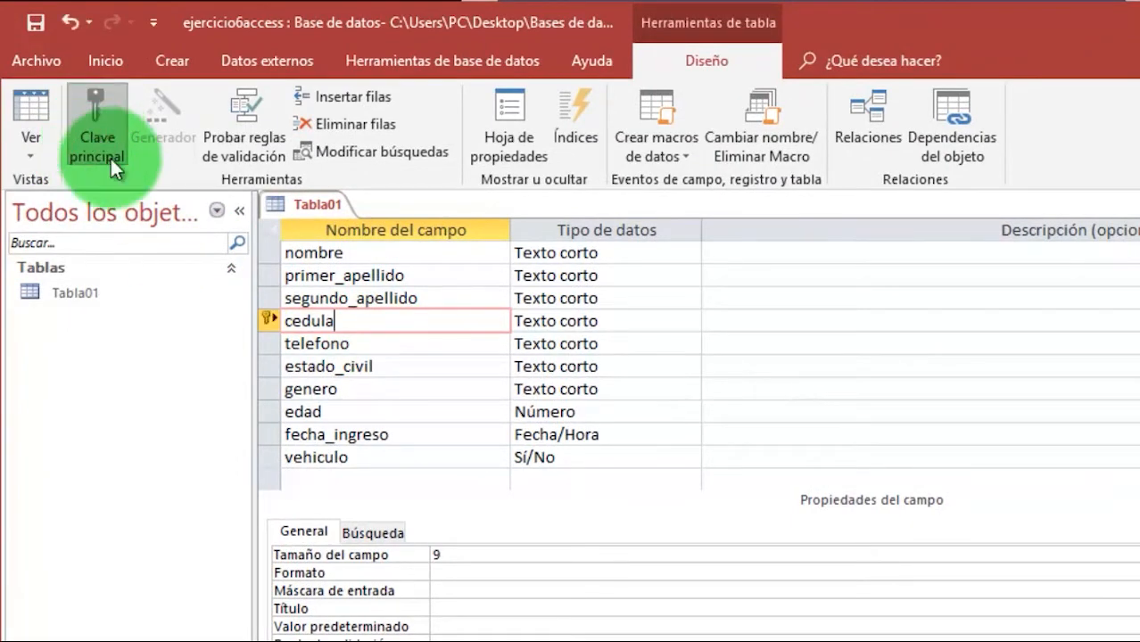
{"action": "left_click", "coordinate": [36, 22]}
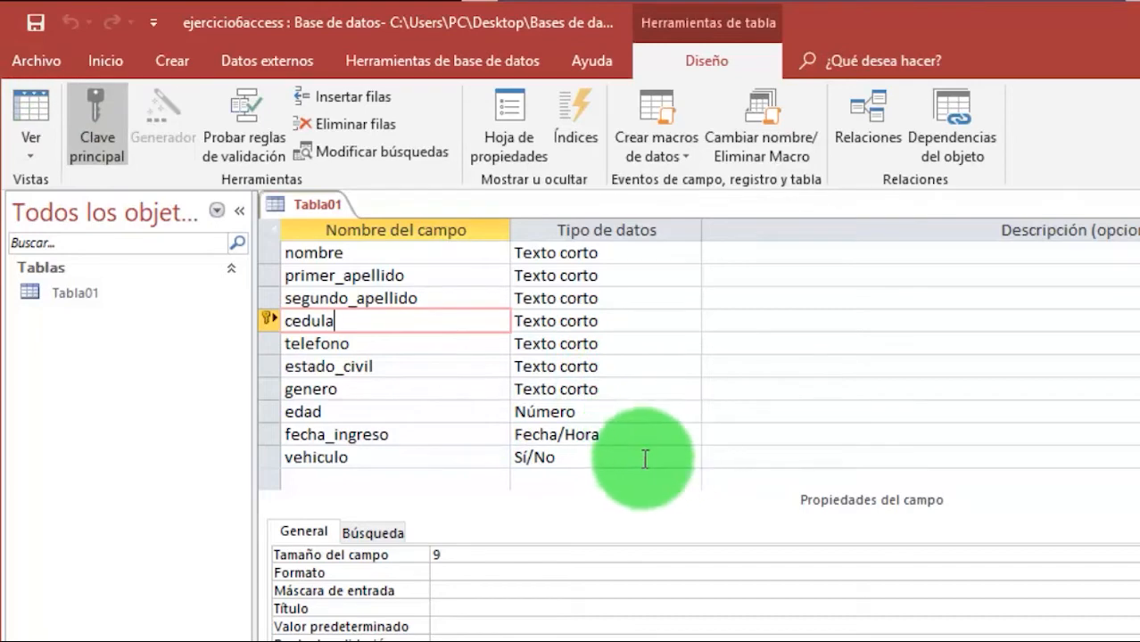
{"action": "left_click", "coordinate": [34, 104]}
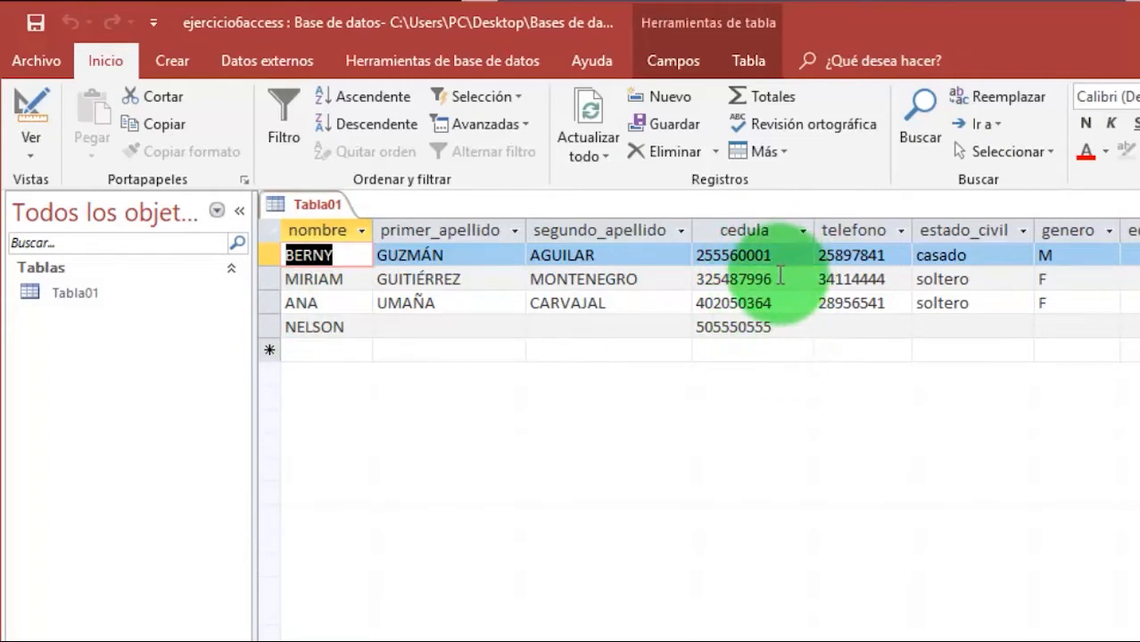
Compare the cedula values across the four records to check that each one is filled in and unique
{"action": "left_click", "coordinate": [769, 279]}
{"action": "left_click", "coordinate": [766, 303]}
{"action": "left_click", "coordinate": [763, 327]}
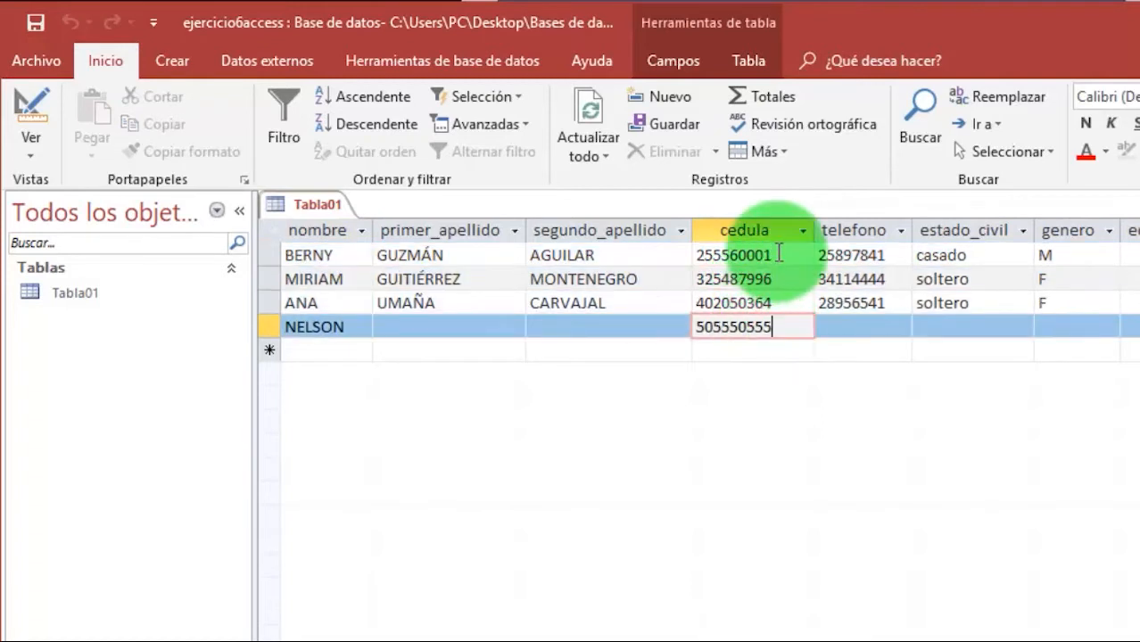
{"action": "left_click", "coordinate": [777, 255]}
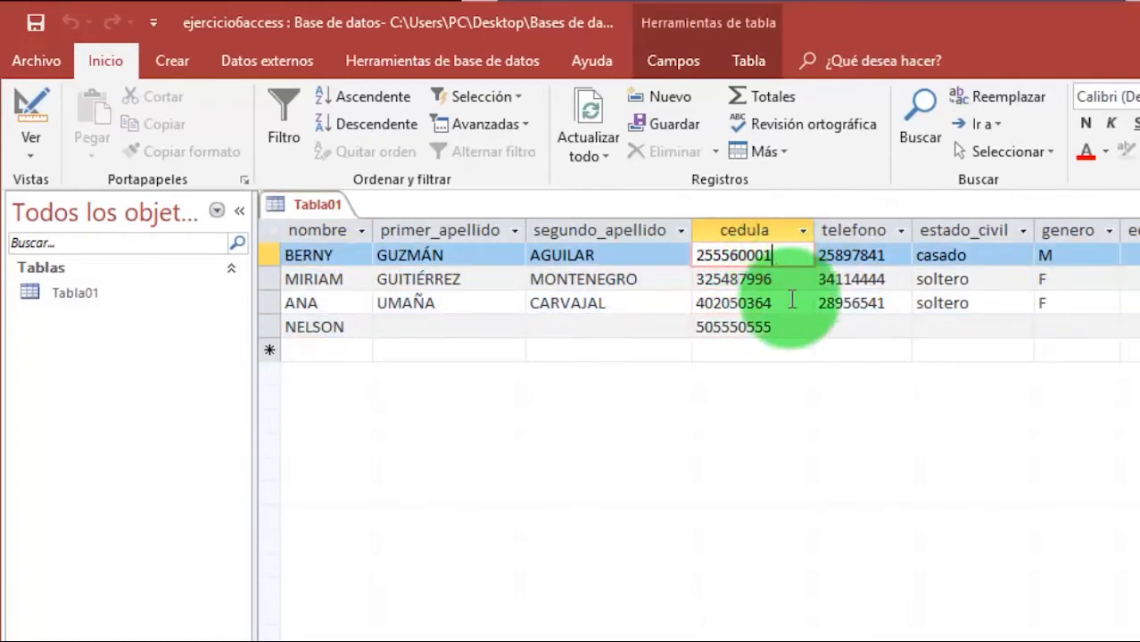
{"action": "left_click", "coordinate": [788, 331]}
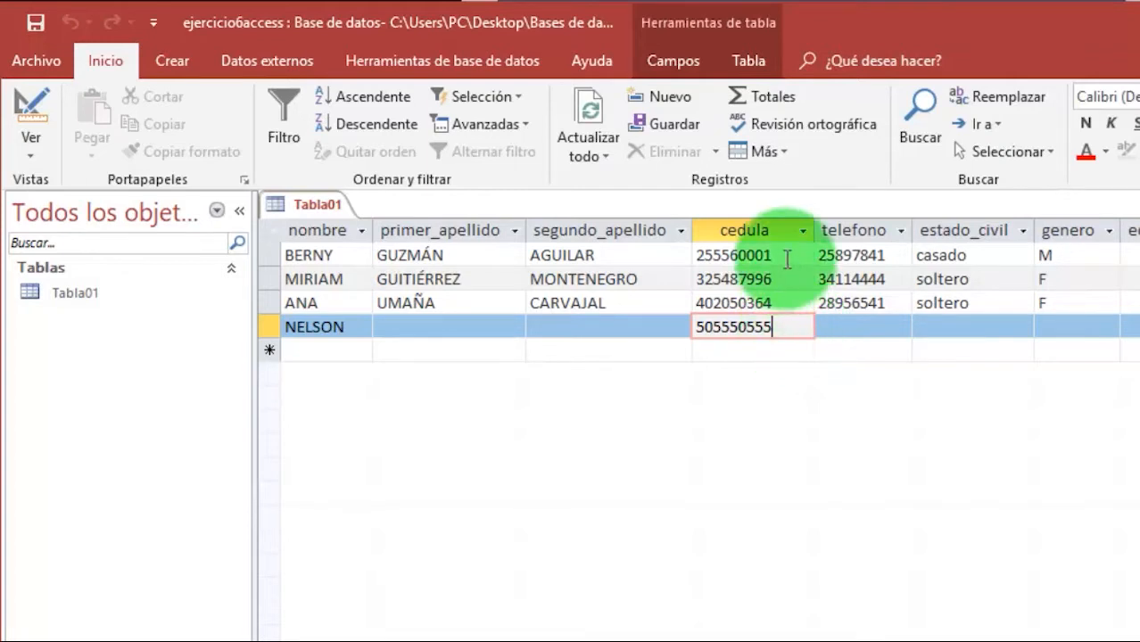
{"action": "left_click", "coordinate": [781, 256]}
{"action": "left_click", "coordinate": [785, 326]}
{"action": "left_click", "coordinate": [785, 256]}
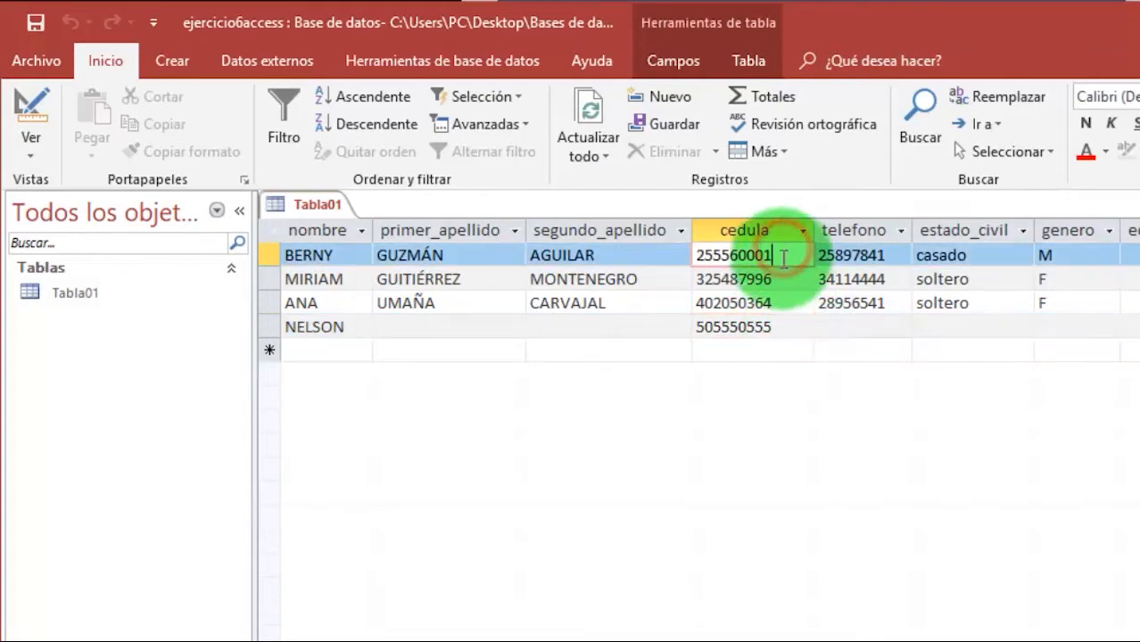
{"action": "left_click", "coordinate": [782, 326]}
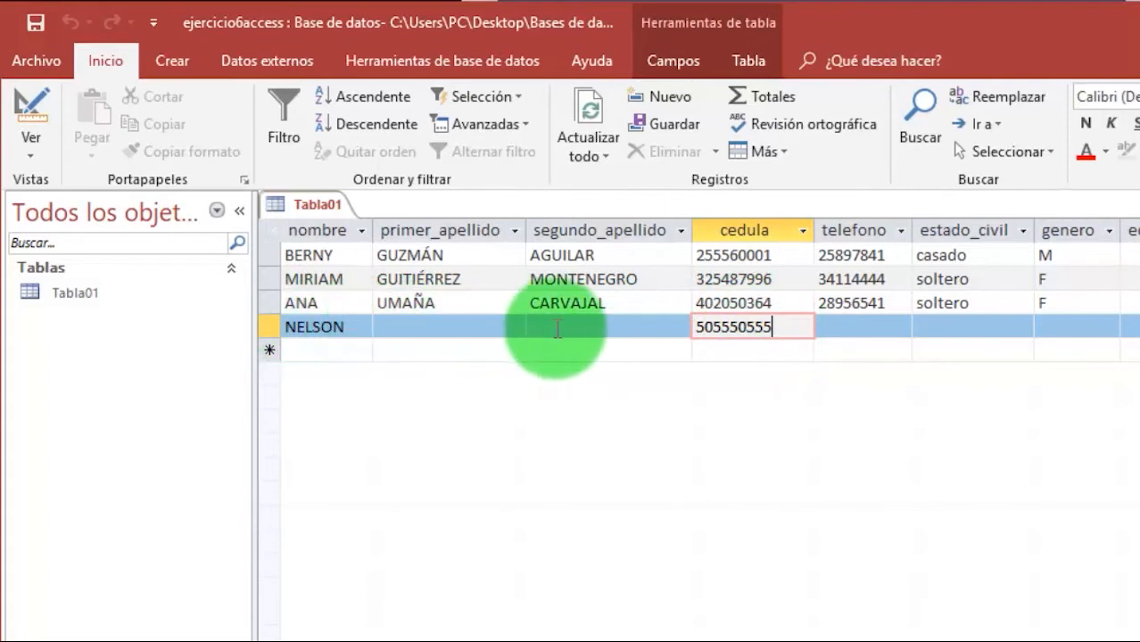
{"action": "left_click_drag", "start_coordinate": [789, 327], "coordinate": [651, 334]}
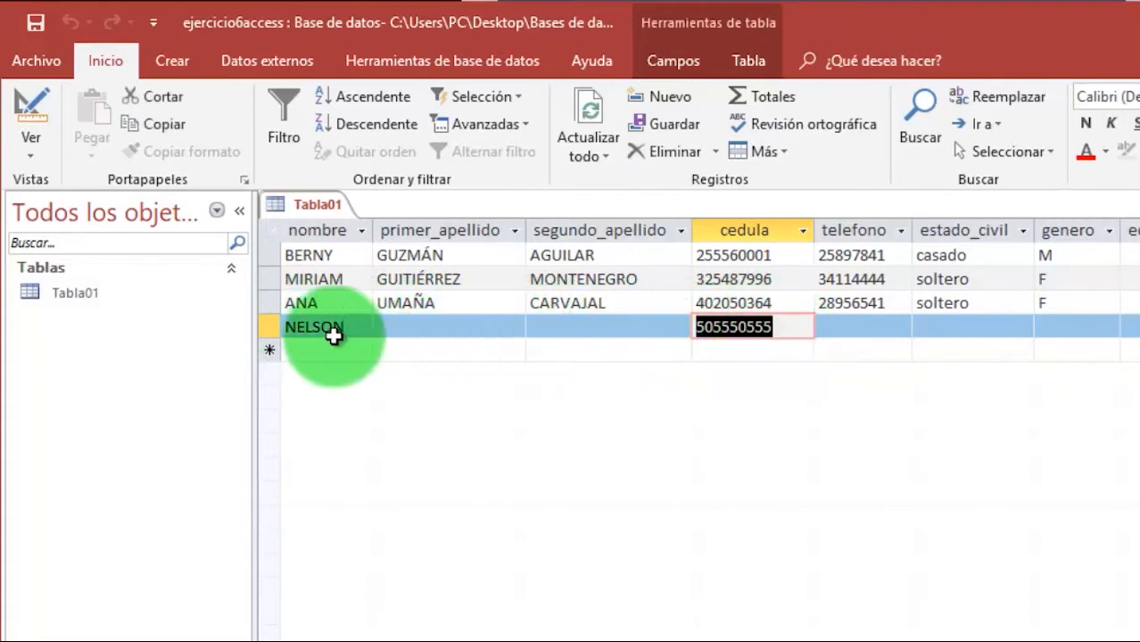
{"action": "left_click", "coordinate": [776, 326]}
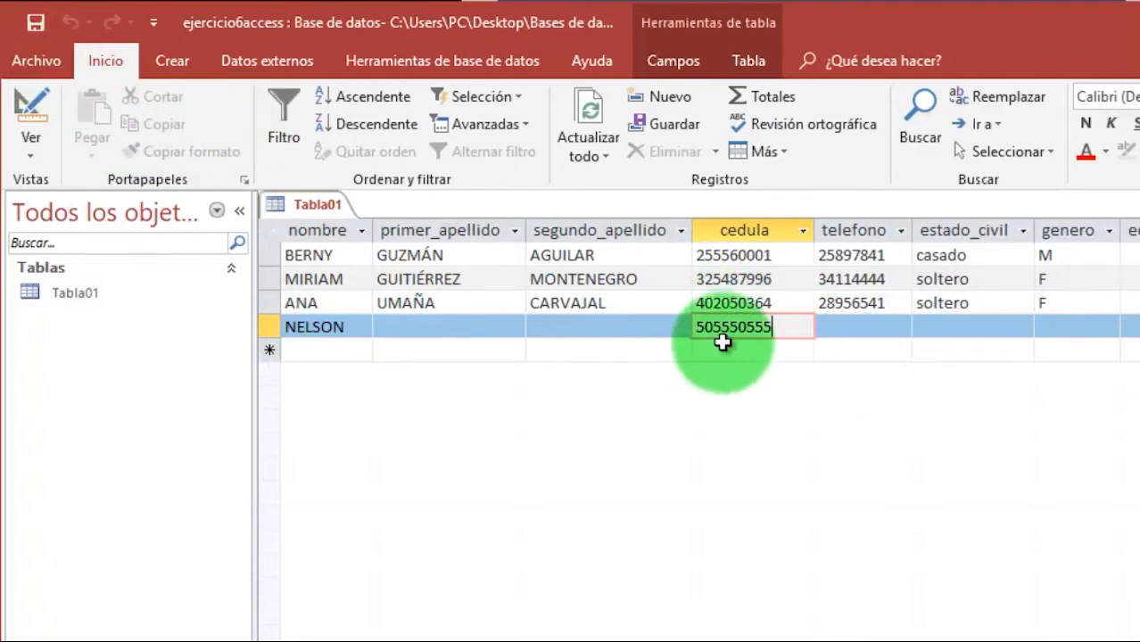
In Design view, set the input mask of the cedula field to #-####-####
{"action": "left_click", "coordinate": [34, 108]}
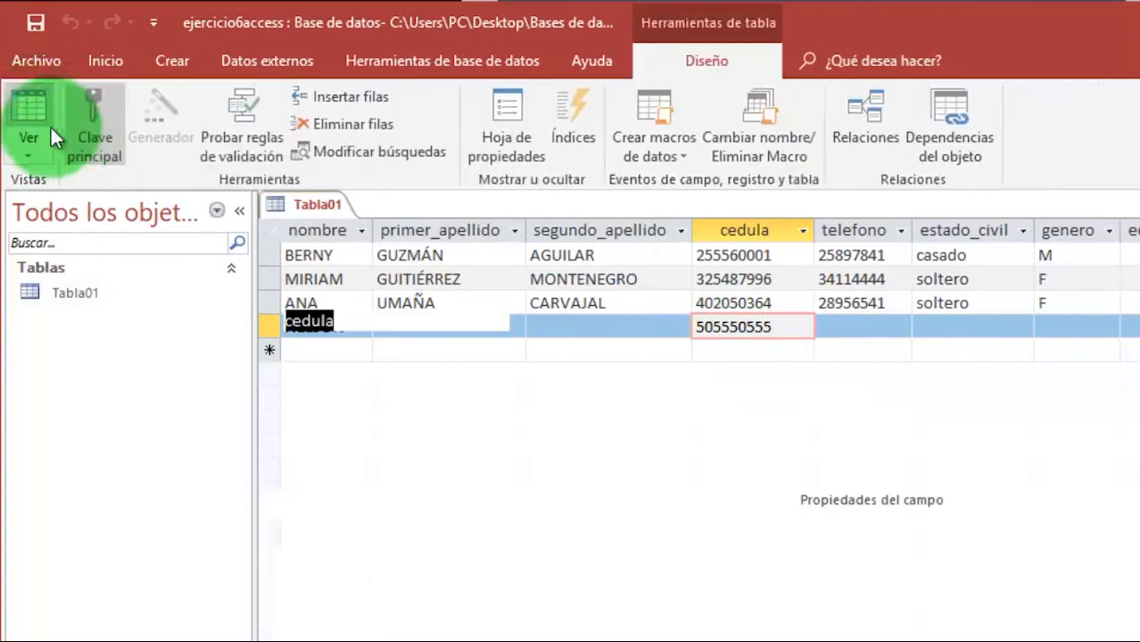
{"action": "left_click", "coordinate": [483, 323]}
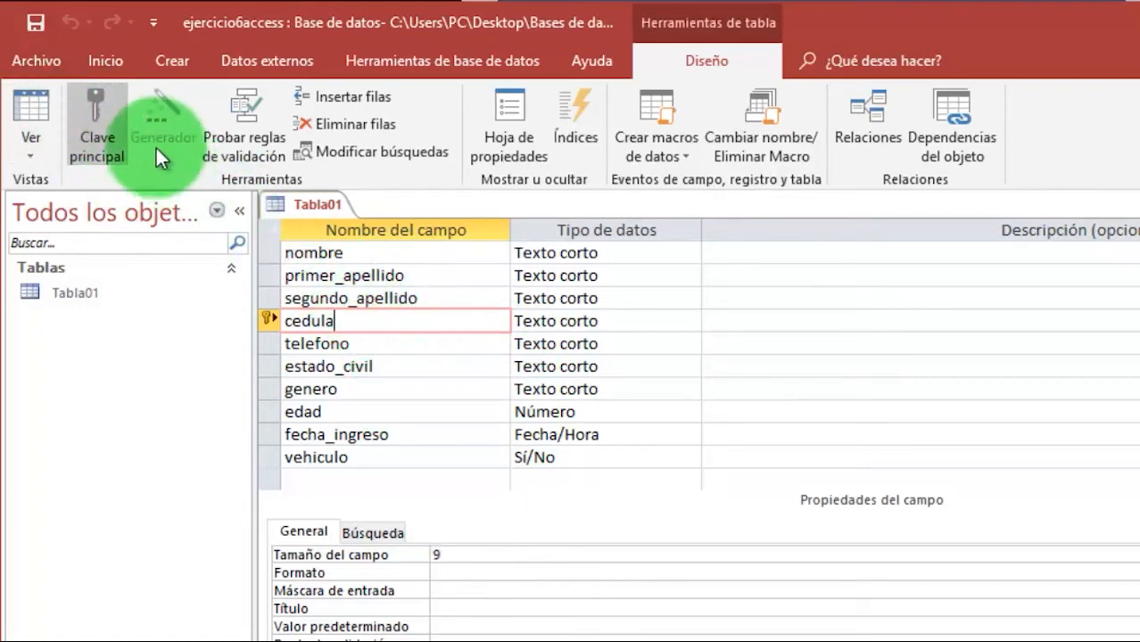
{"action": "left_click", "coordinate": [372, 321]}
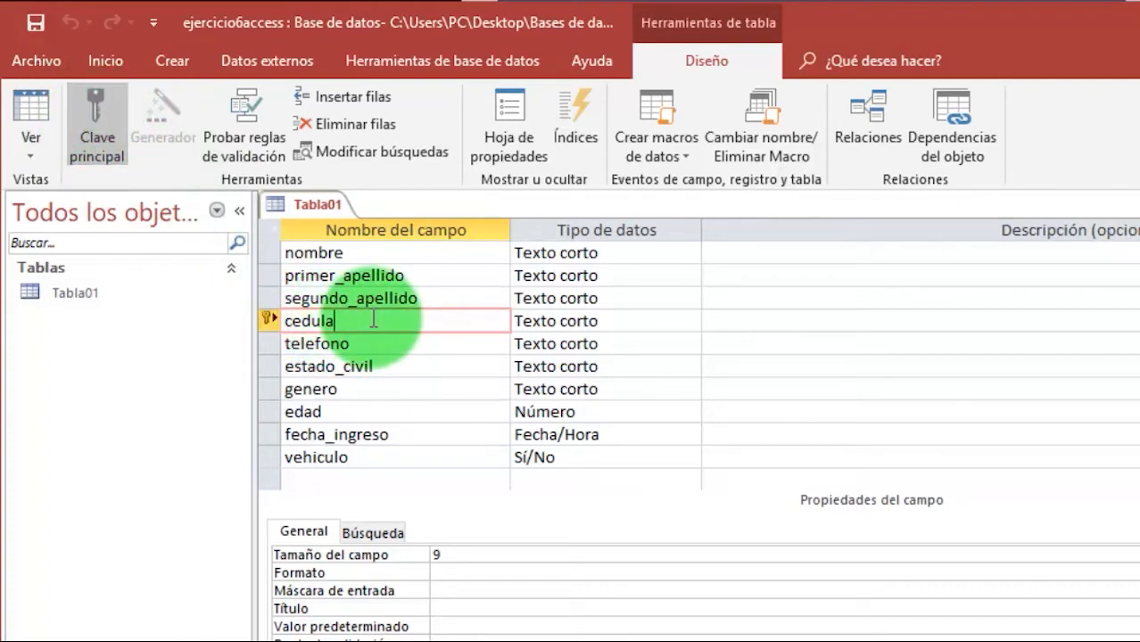
{"action": "left_click", "coordinate": [30, 108]}
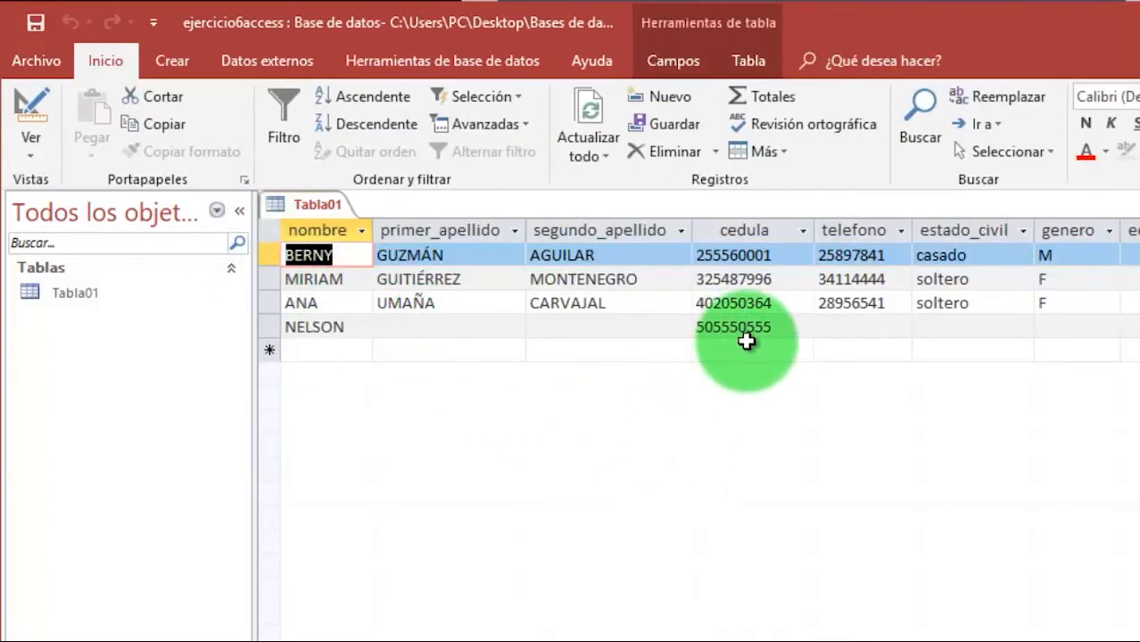
{"action": "left_click", "coordinate": [30, 109]}
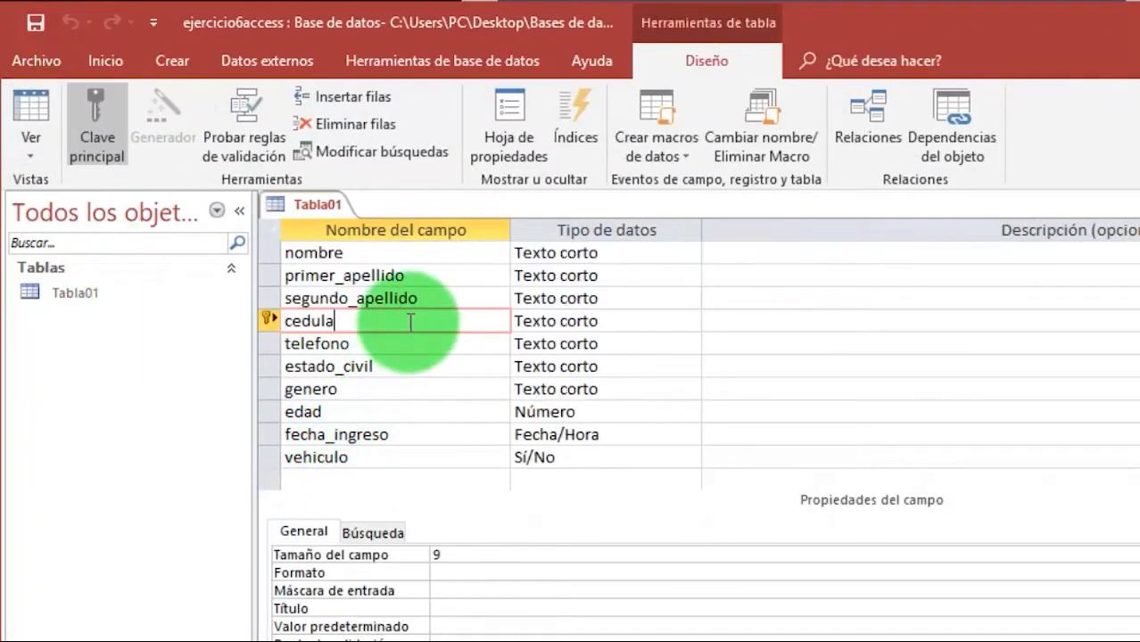
{"action": "left_click", "coordinate": [472, 592]}
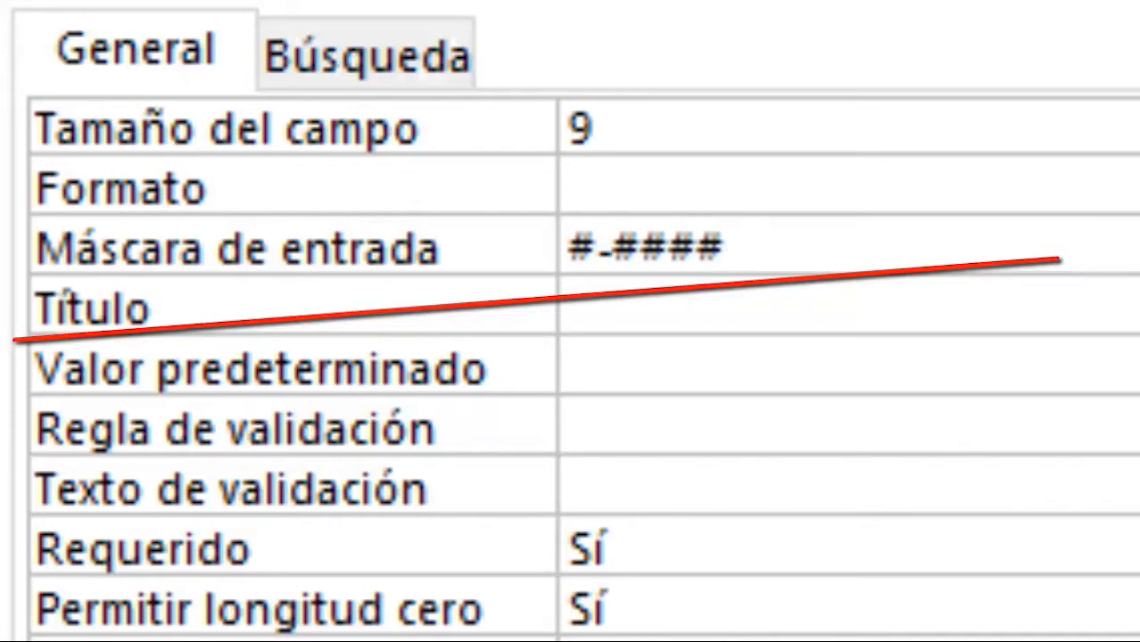
{"action": "type", "text": "-####"}
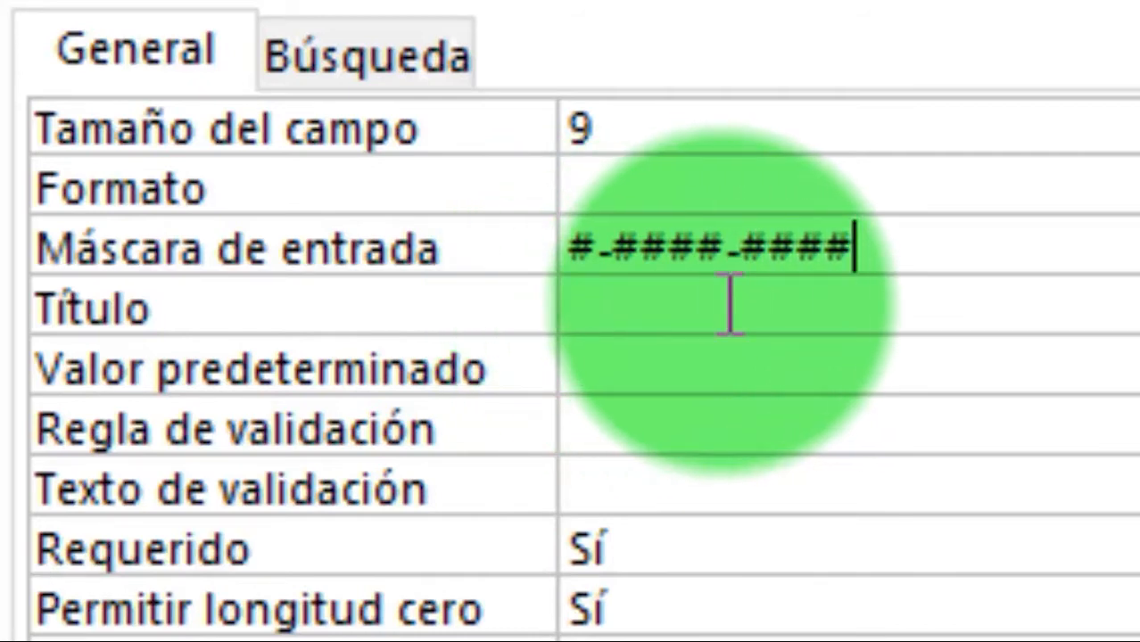
{"action": "left_click", "coordinate": [803, 201]}
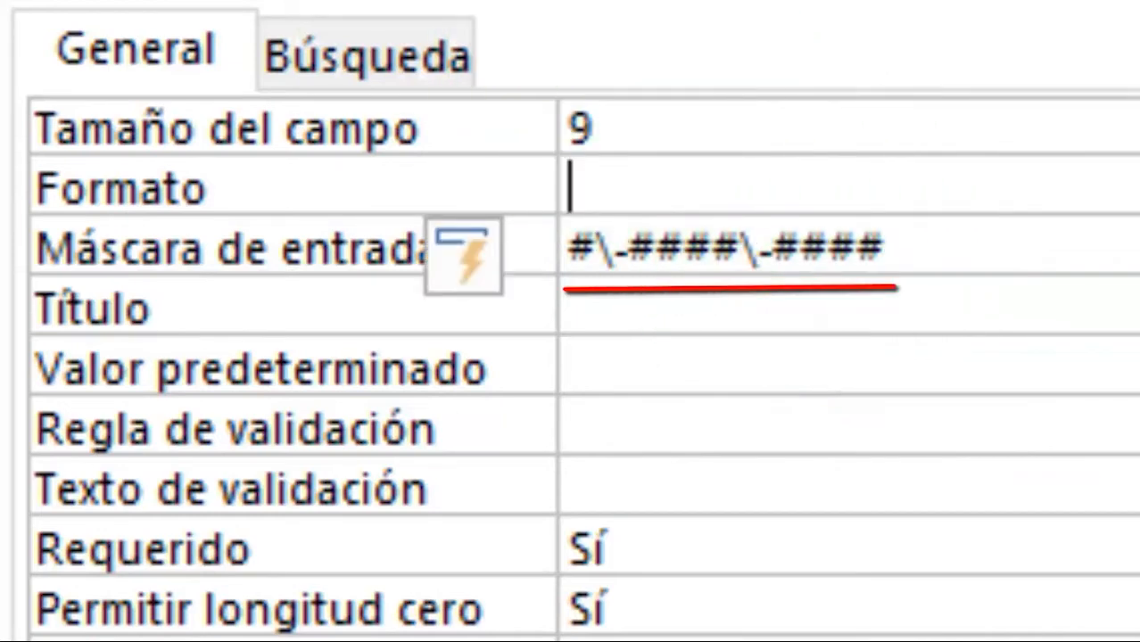
Examine how the cedula input mask is written around its two hyphens, along with the field size
{"action": "left_click", "coordinate": [702, 147]}
{"action": "left_click", "coordinate": [678, 192]}
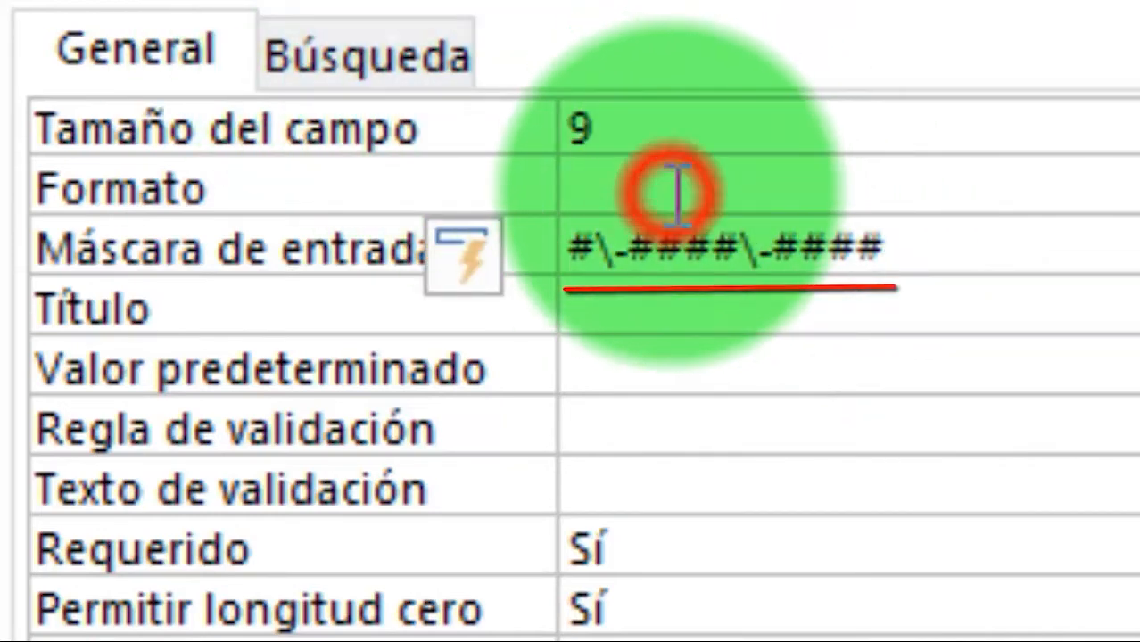
{"action": "left_click", "coordinate": [738, 132]}
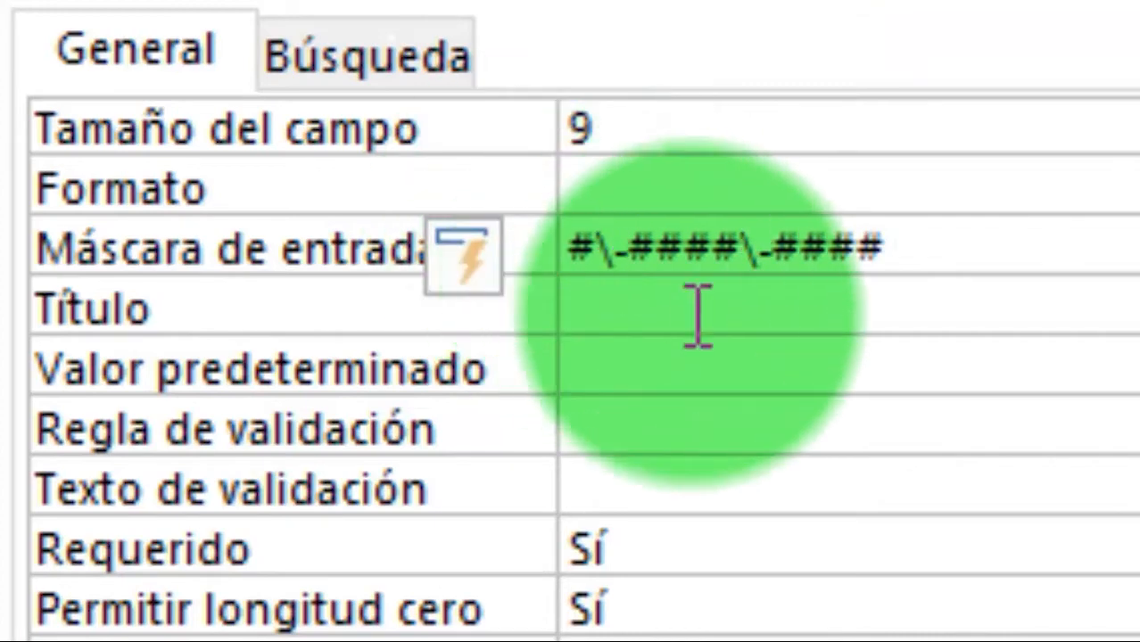
{"action": "left_click", "coordinate": [825, 187]}
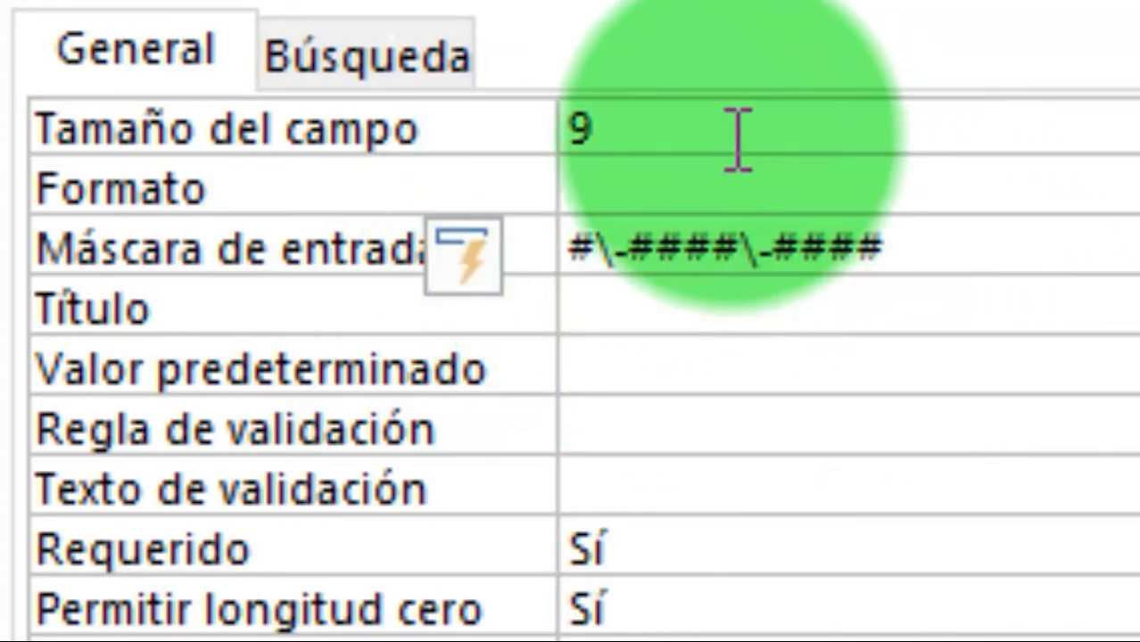
{"action": "left_click", "coordinate": [595, 236]}
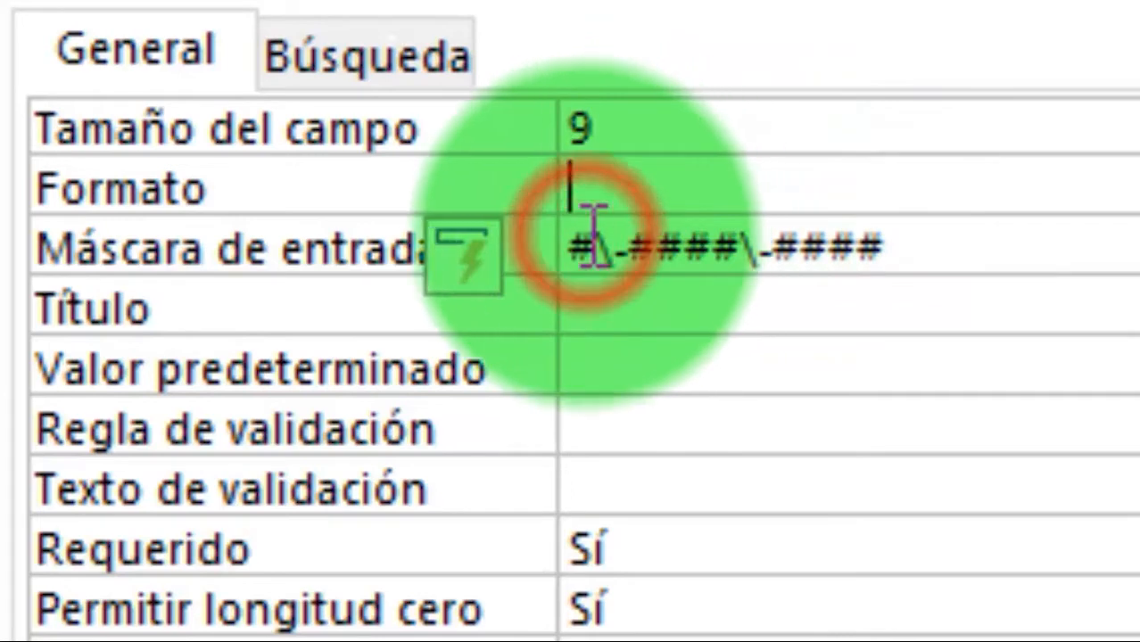
{"action": "left_click", "coordinate": [692, 314]}
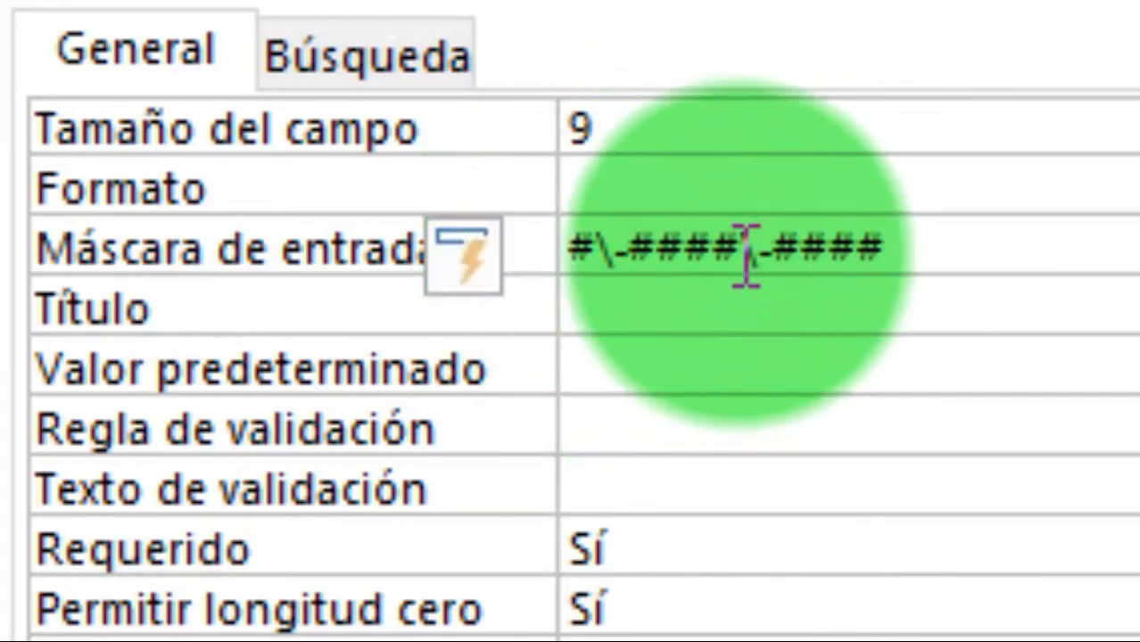
{"action": "left_click_drag", "start_coordinate": [742, 254], "coordinate": [758, 254]}
{"action": "left_click", "coordinate": [734, 118]}
{"action": "left_click", "coordinate": [749, 183]}
{"action": "left_click", "coordinate": [804, 428]}
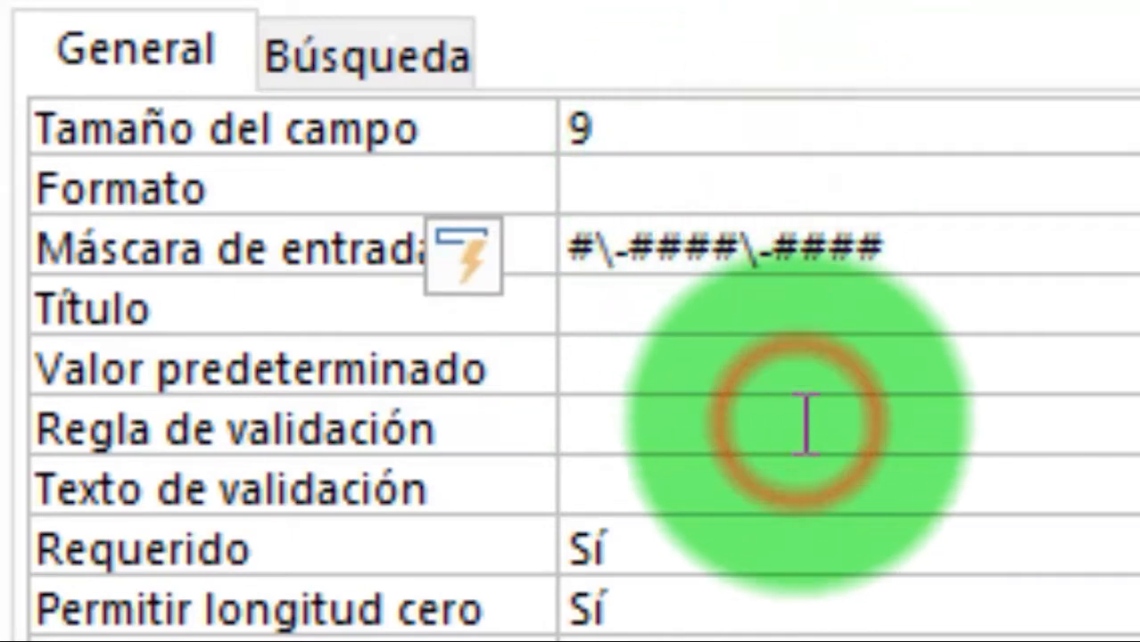
{"action": "left_click", "coordinate": [804, 370]}
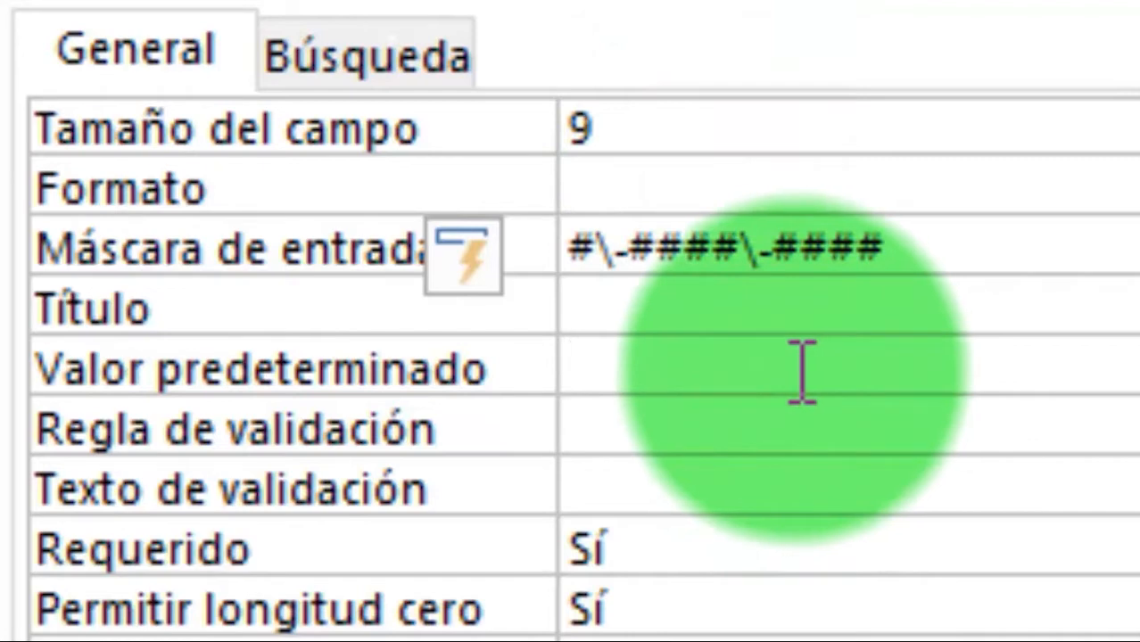
{"action": "left_click", "coordinate": [593, 250]}
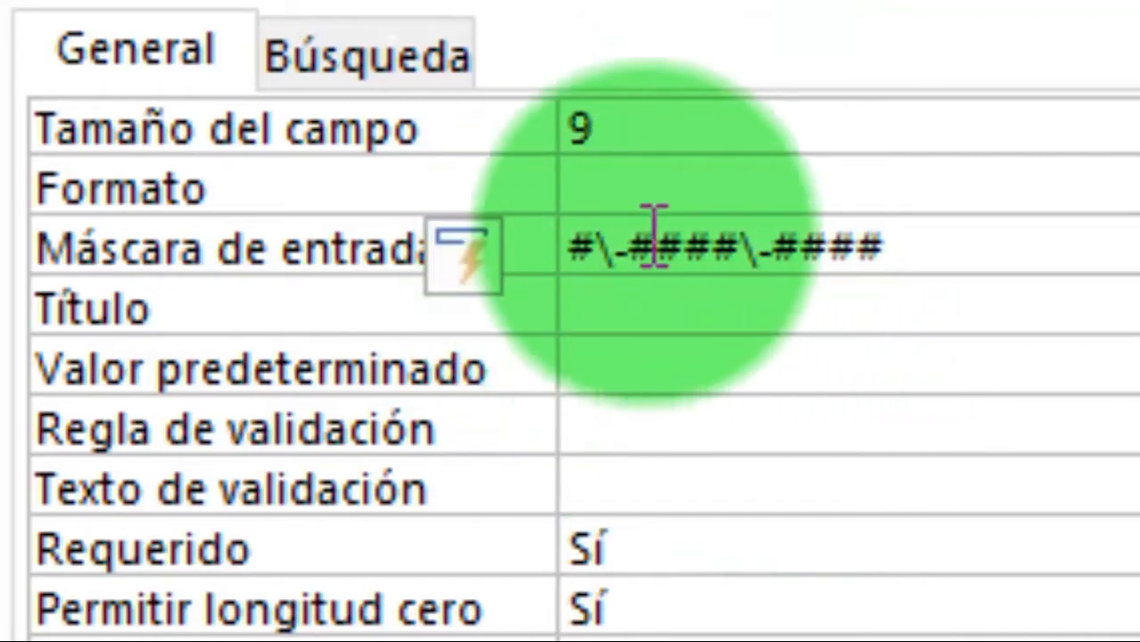
{"action": "left_click", "coordinate": [595, 250]}
{"action": "left_click_drag", "start_coordinate": [601, 250], "coordinate": [625, 251]}
{"action": "left_click", "coordinate": [627, 250]}
{"action": "type", "text": "-"}
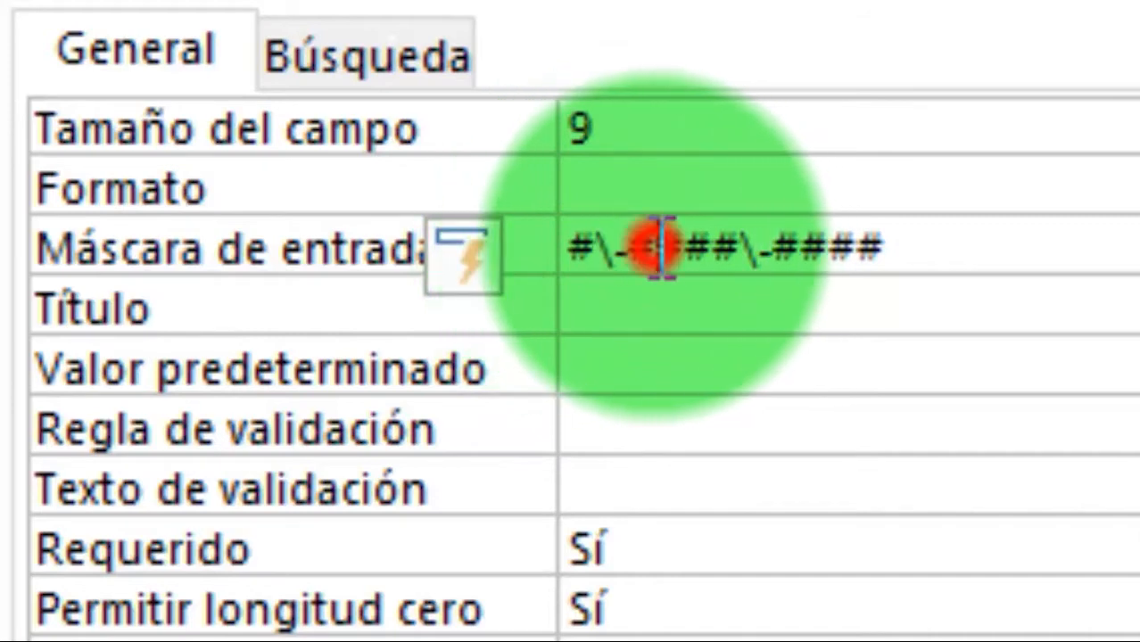
{"action": "left_click", "coordinate": [603, 251]}
{"action": "left_click", "coordinate": [743, 125]}
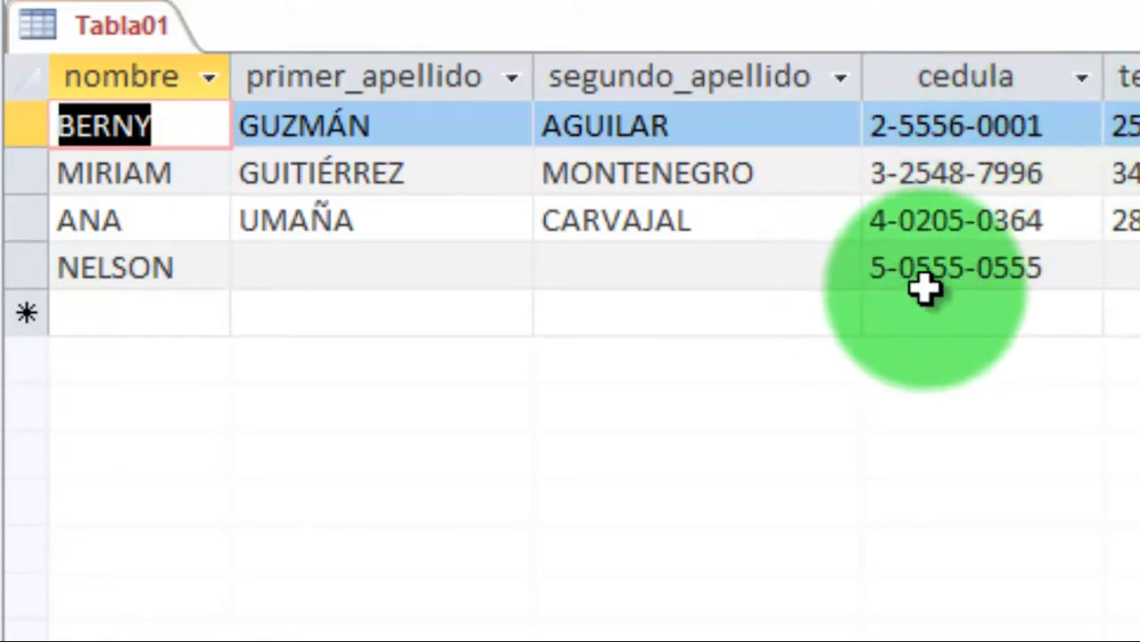
In Datasheet view, replace the cedula of the fourth record with a new ID number, then return to Design view
{"action": "left_click_drag", "start_coordinate": [1045, 267], "coordinate": [890, 268]}
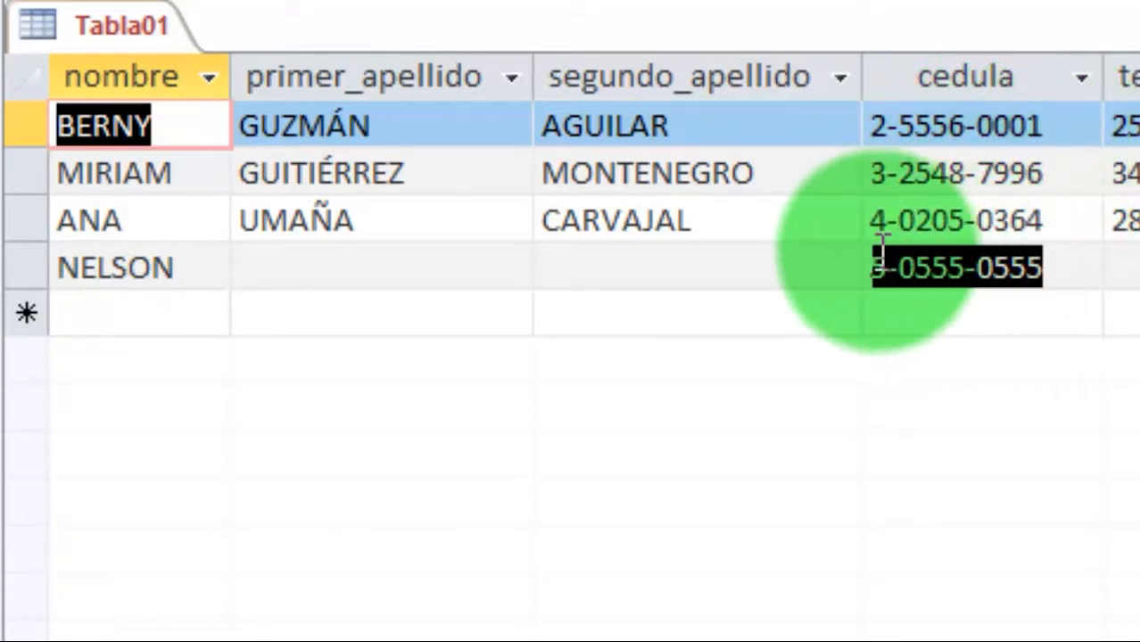
{"action": "key", "text": "End"}
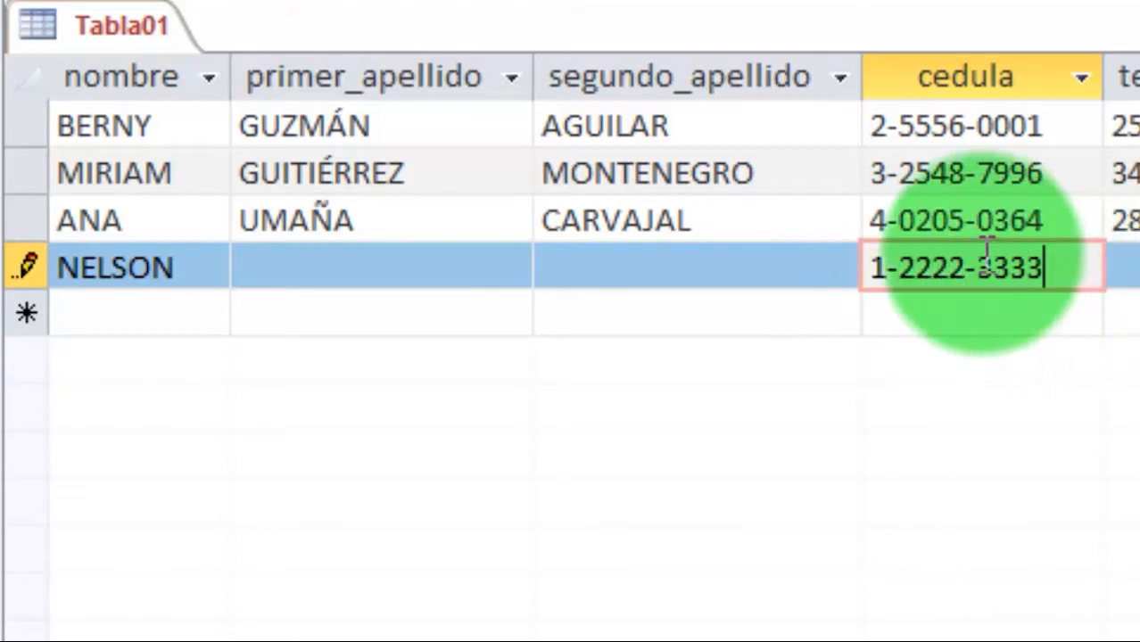
{"action": "left_click", "coordinate": [952, 221]}
{"action": "left_click", "coordinate": [926, 270]}
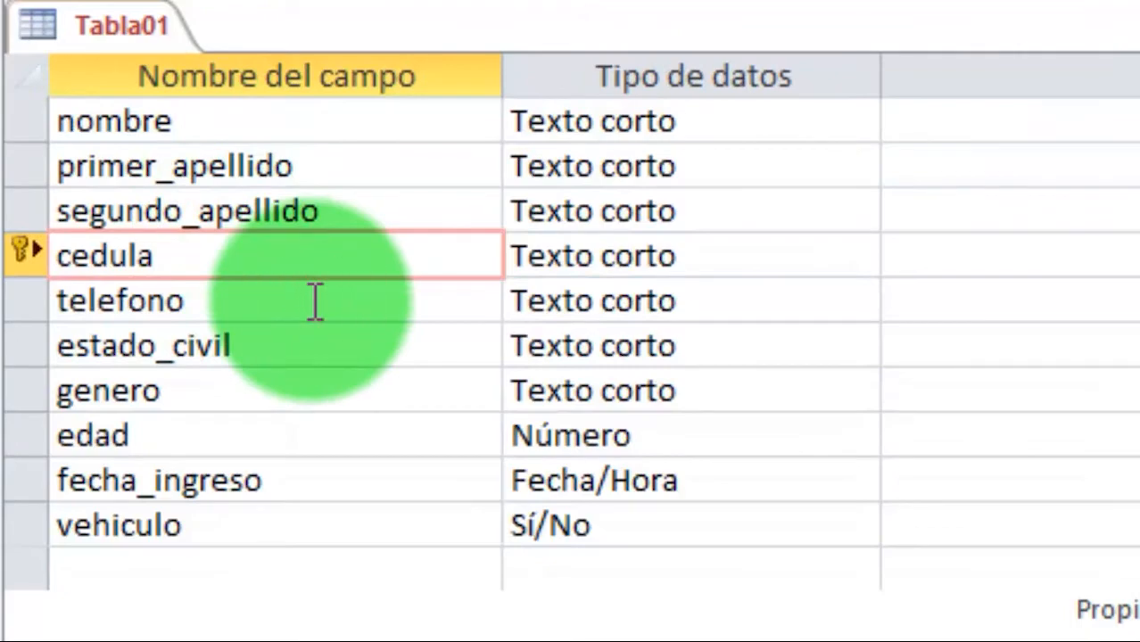
Set the telefono field size to 8 and its input mask to ####-####
{"action": "left_click", "coordinate": [316, 303]}
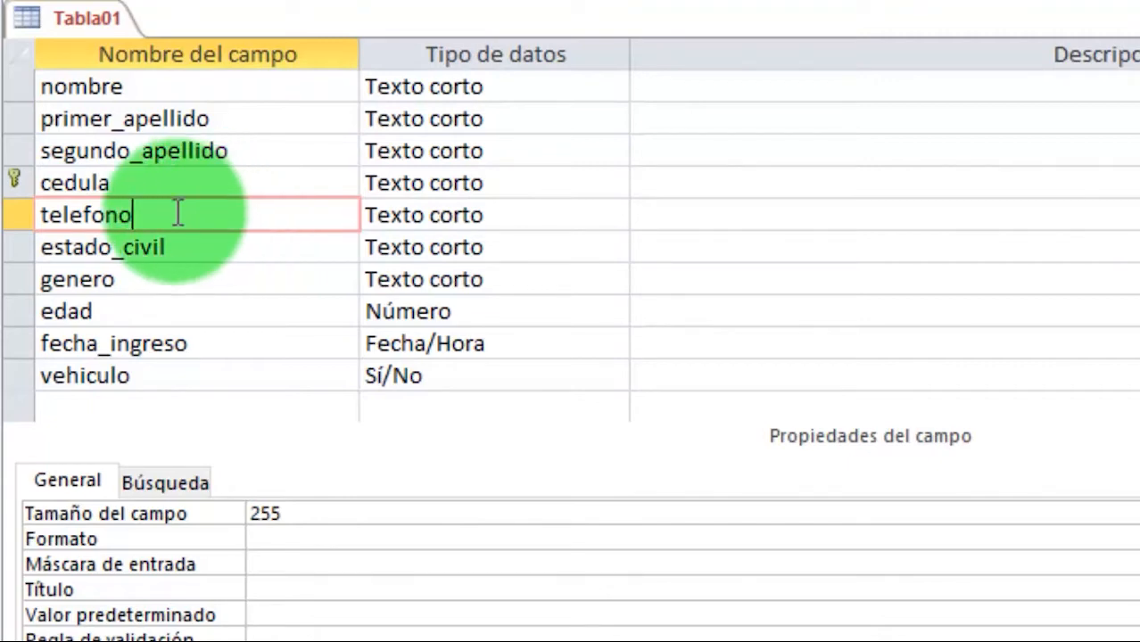
{"action": "left_click", "coordinate": [315, 514]}
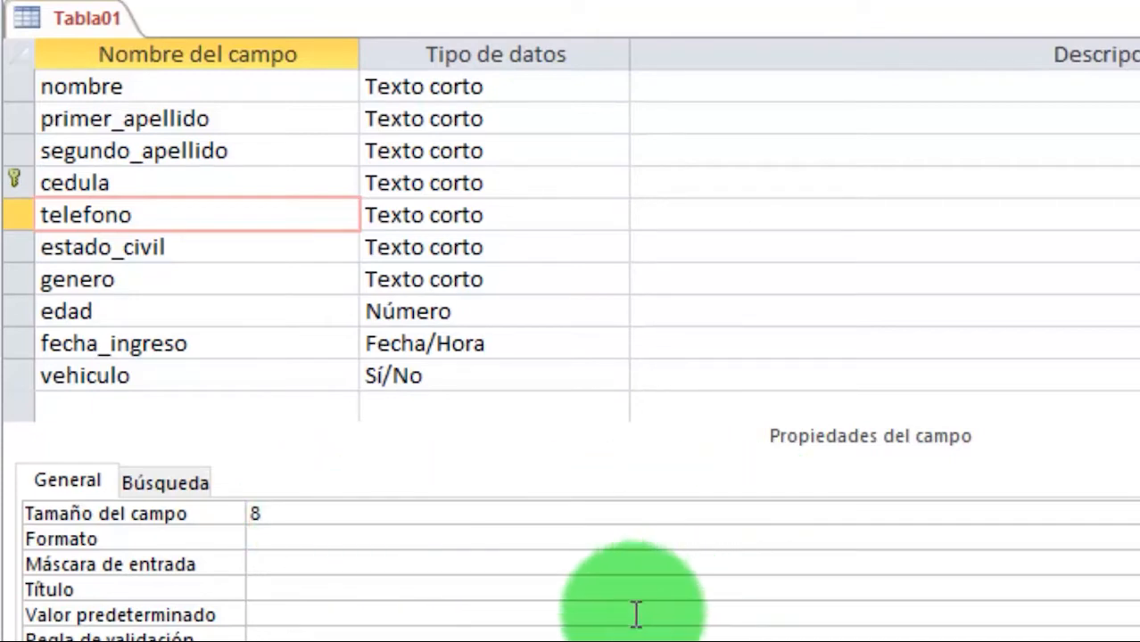
{"action": "left_click", "coordinate": [293, 565]}
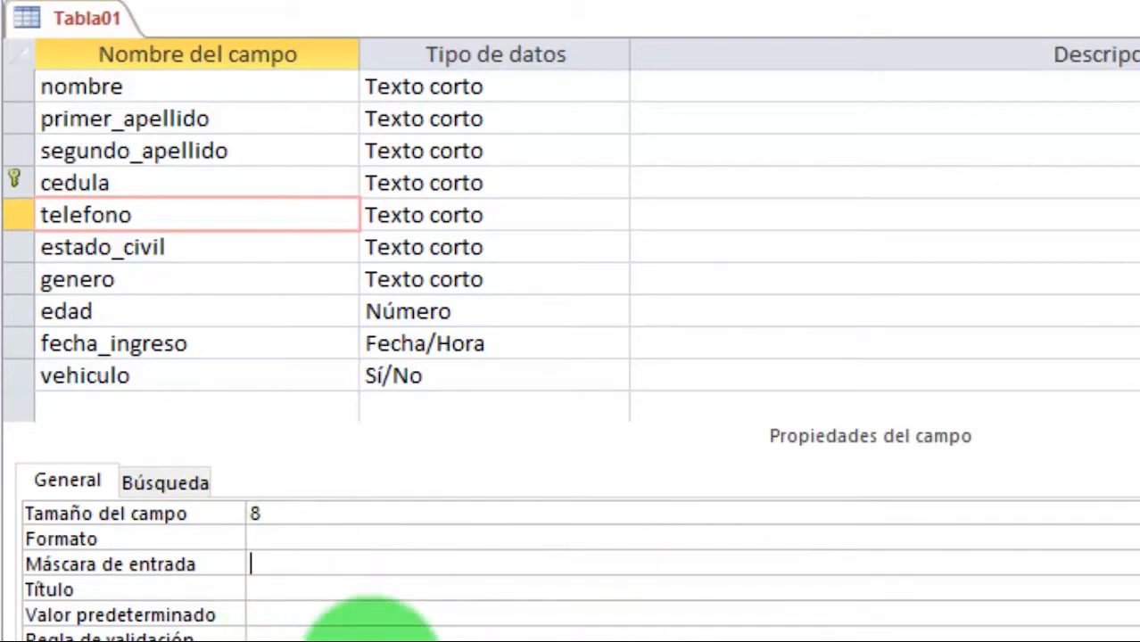
{"action": "type", "text": "####-####"}
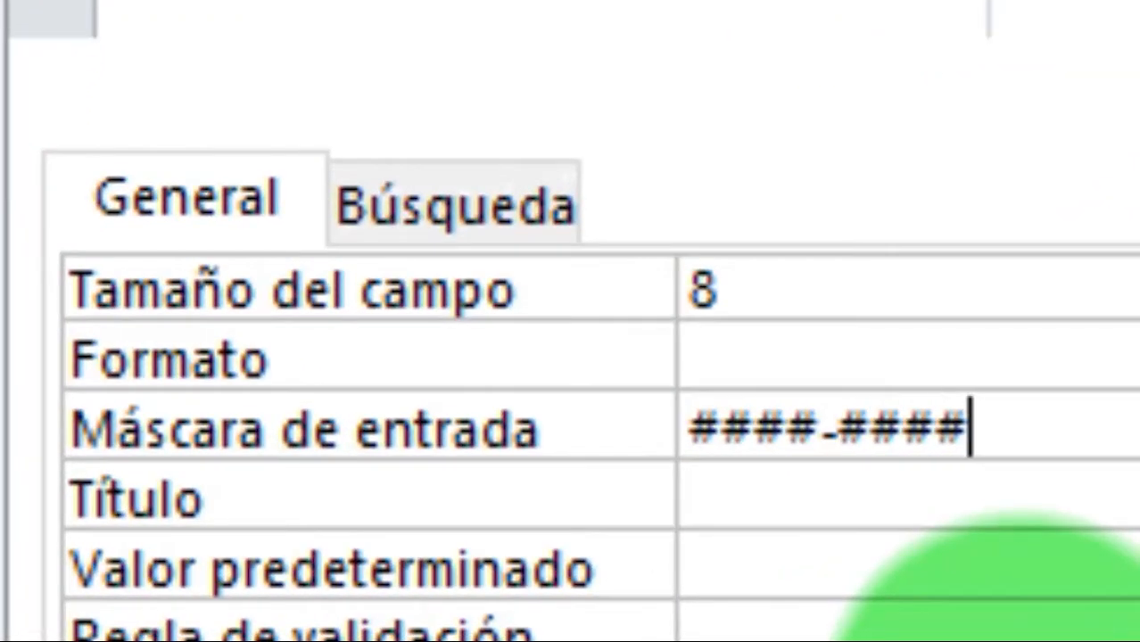
Save Tabla01 with the telefono size and mask changes, accepting the confirmations, and show it in Datasheet view
{"action": "left_click", "coordinate": [882, 362]}
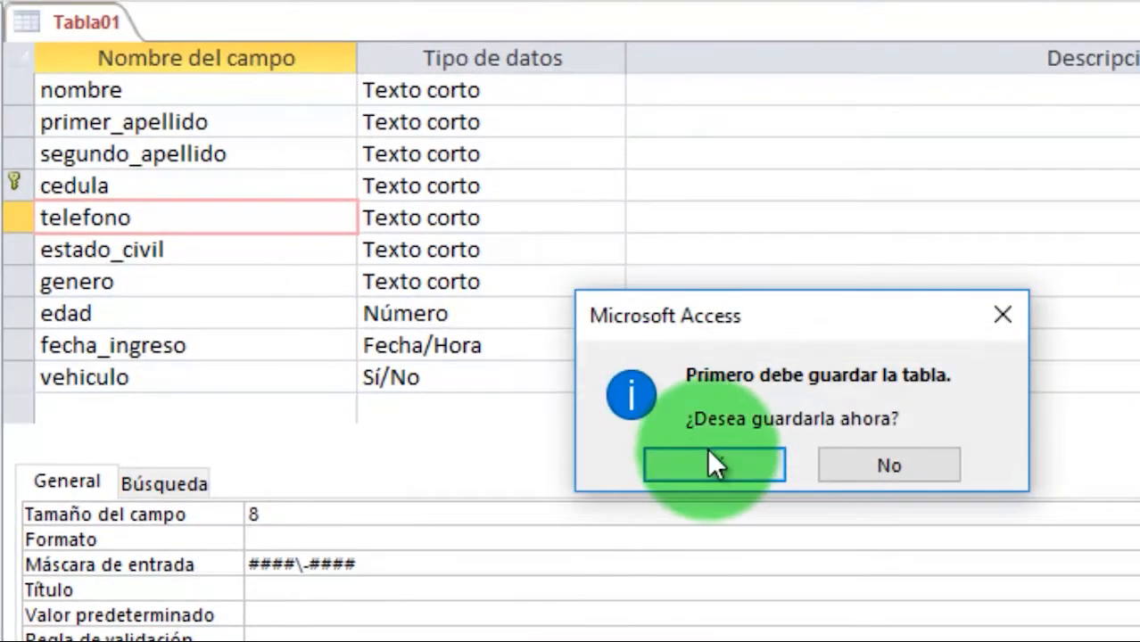
{"action": "left_click", "coordinate": [711, 461]}
{"action": "left_click", "coordinate": [750, 484]}
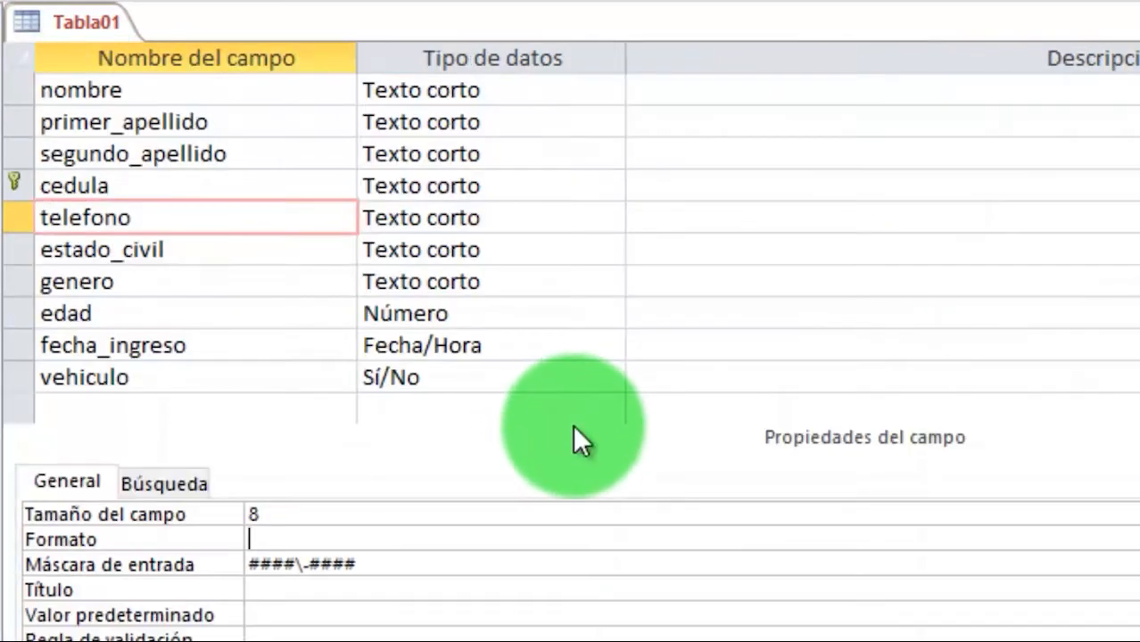
In Design view, regroup the telefono input mask into pairs as ##-##-##-## and save the table
{"action": "left_click", "coordinate": [277, 562]}
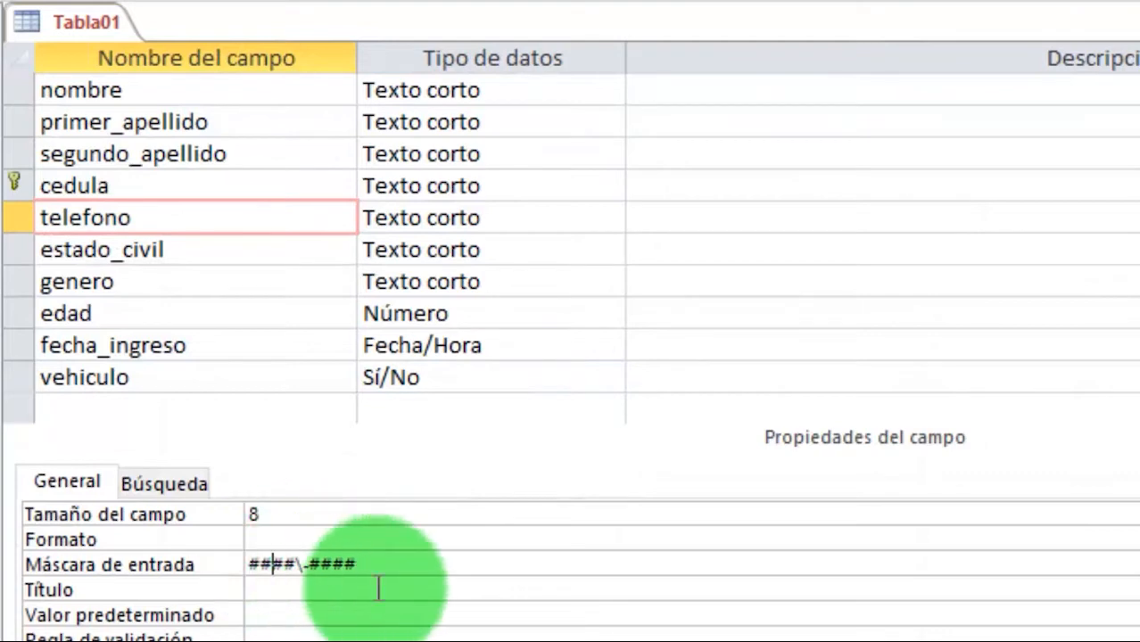
{"action": "type", "text": "-"}
{"action": "type", "text": "-"}
{"action": "left_click", "coordinate": [341, 537]}
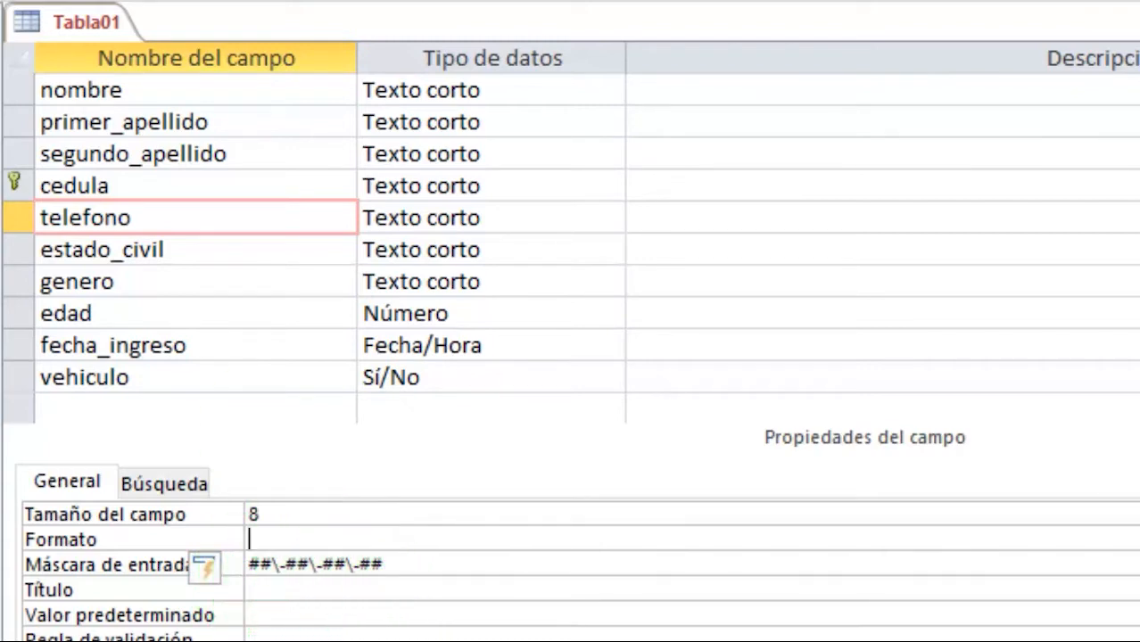
{"action": "left_click", "coordinate": [746, 465]}
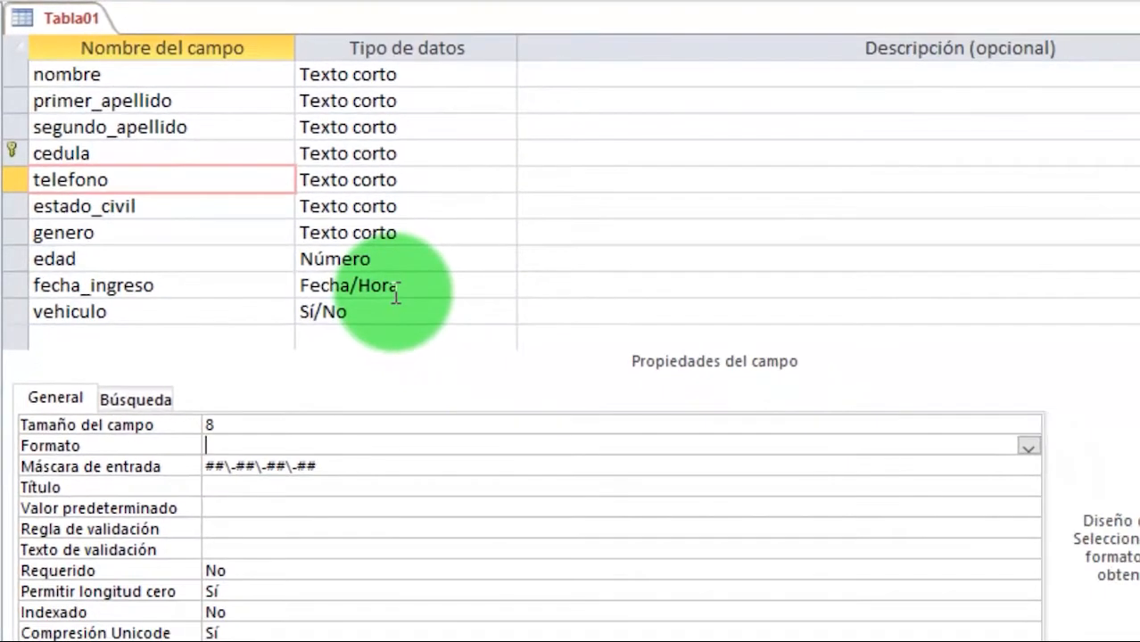
Set the Requerido property of the telefono field to Sí and save the table, accepting the confirmations
{"action": "left_click", "coordinate": [162, 176]}
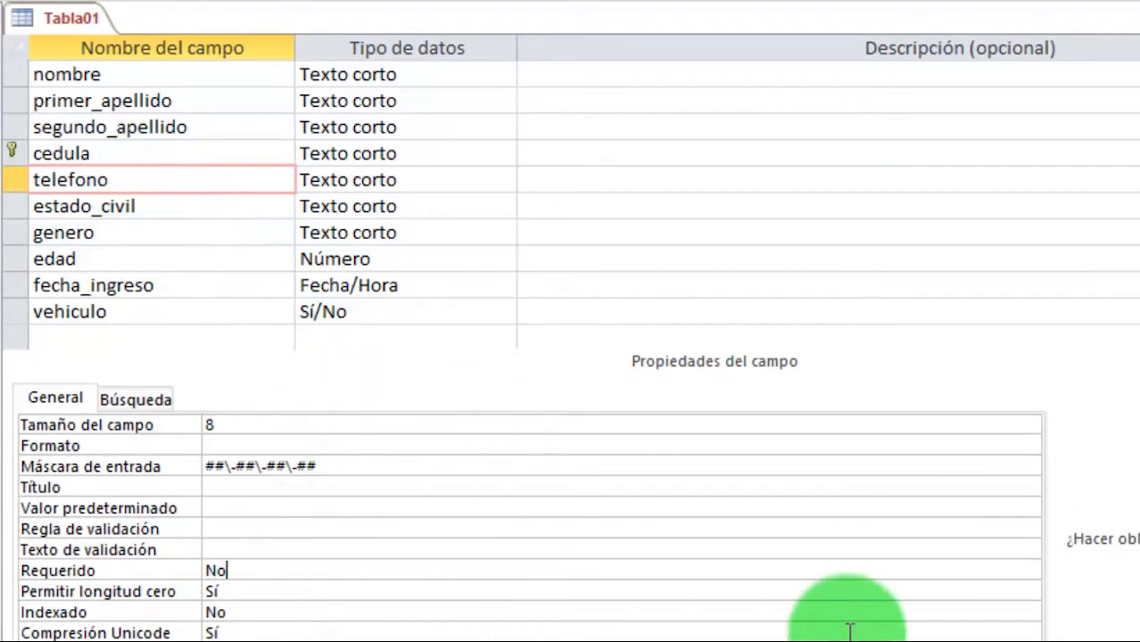
{"action": "left_click", "coordinate": [1030, 571]}
{"action": "left_click", "coordinate": [318, 590]}
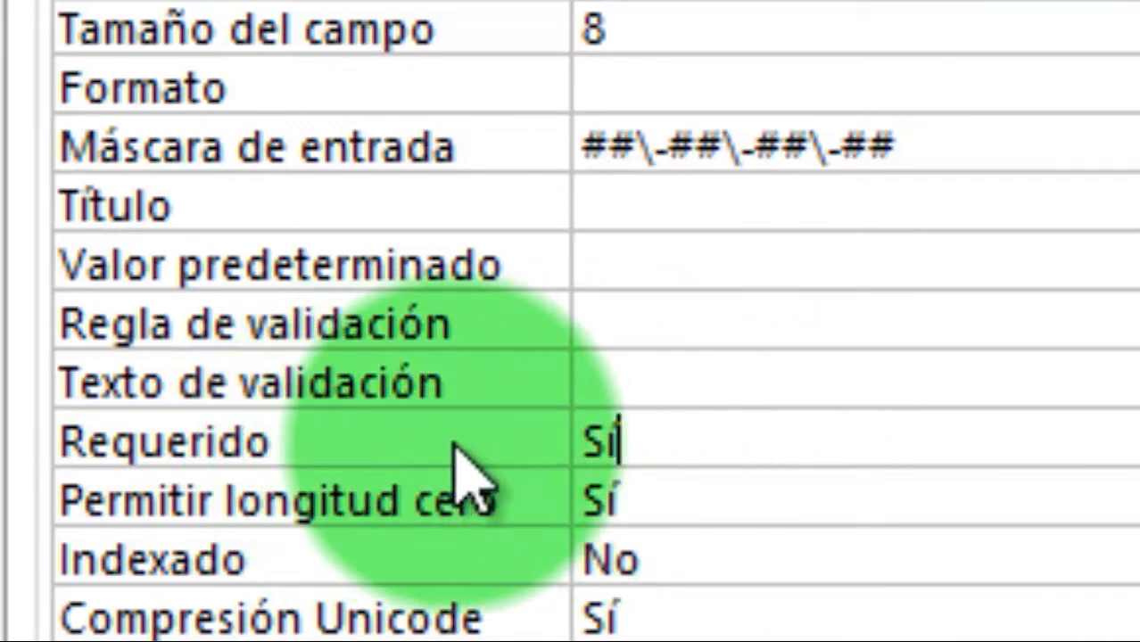
{"action": "left_click", "coordinate": [682, 442]}
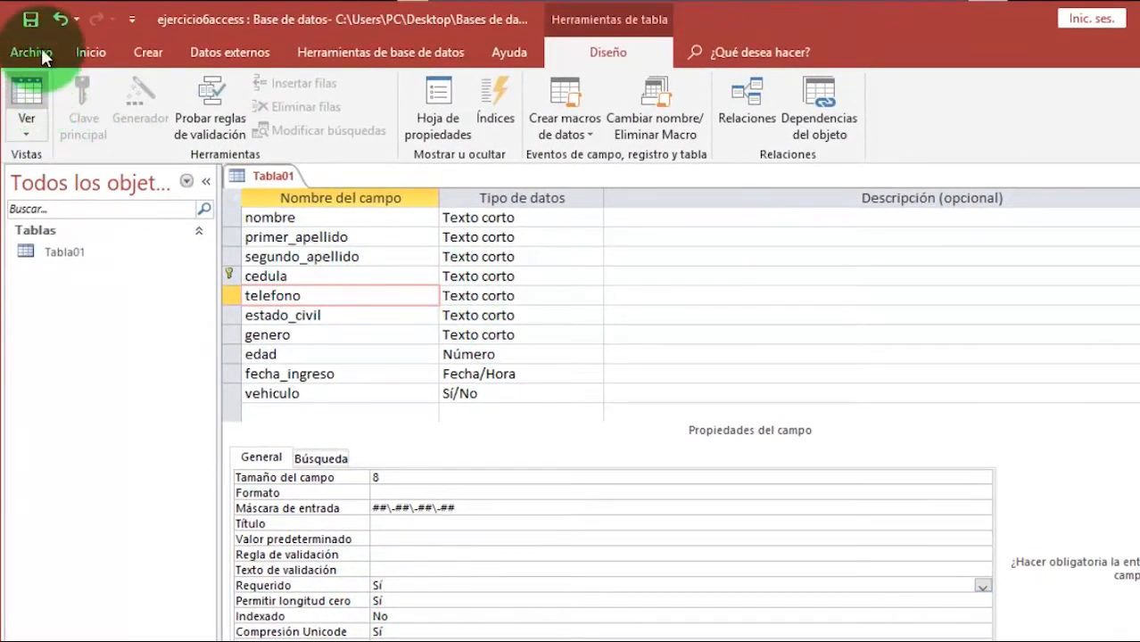
{"action": "left_click", "coordinate": [30, 16]}
{"action": "left_click", "coordinate": [624, 444]}
{"action": "left_click", "coordinate": [632, 465]}
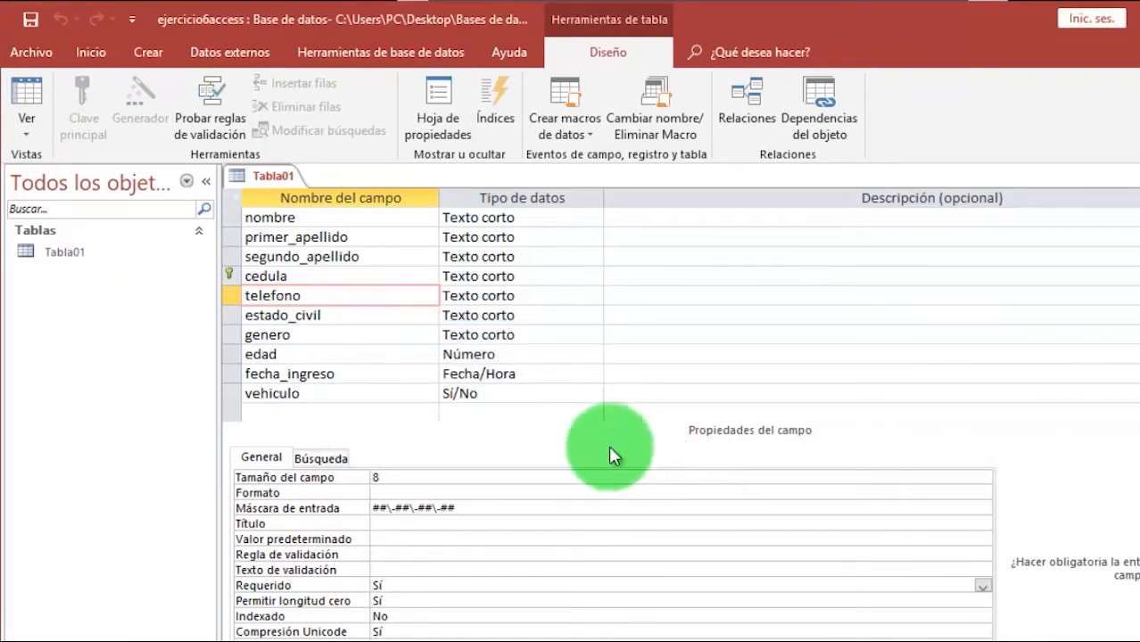
In Datasheet view, enter a phone number in the empty telefono cell of the first record
{"action": "left_click", "coordinate": [25, 92]}
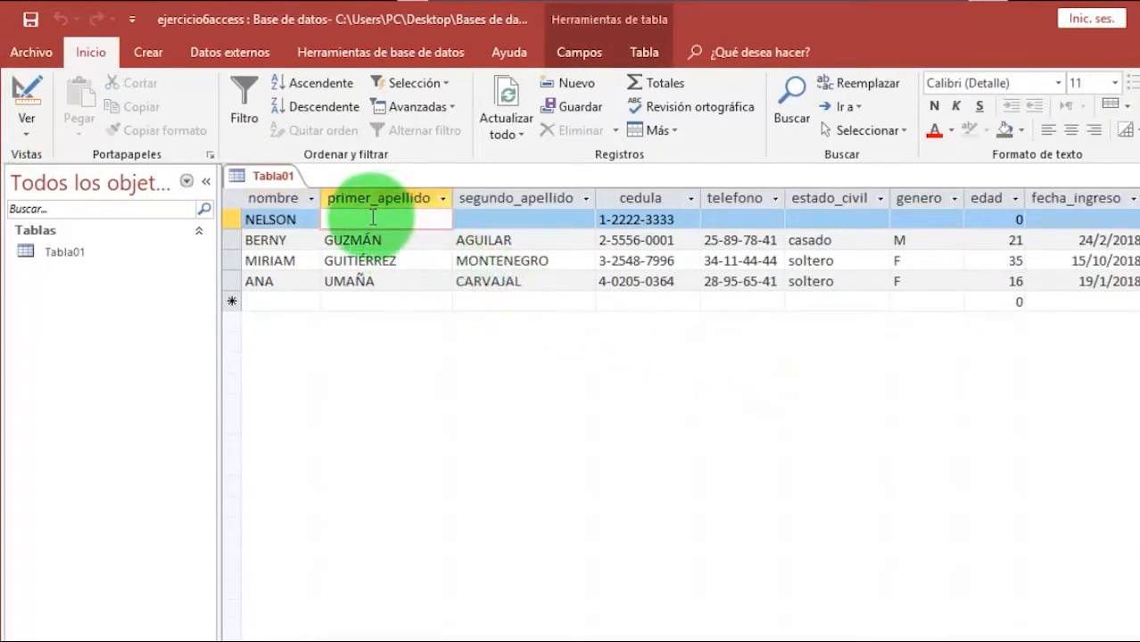
{"action": "left_click", "coordinate": [740, 220]}
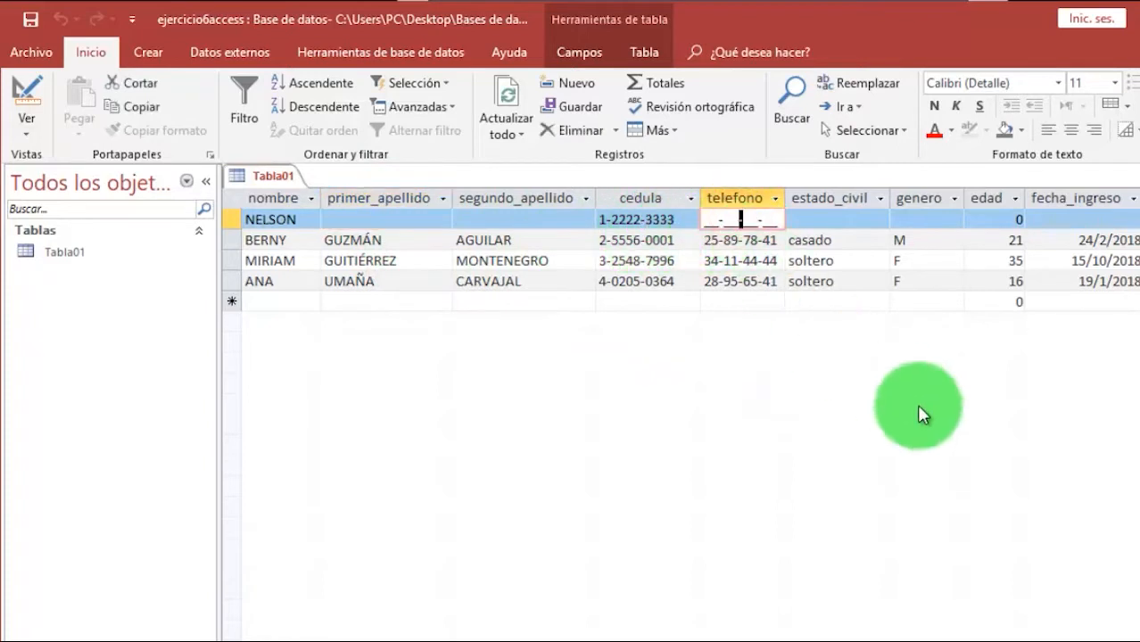
{"action": "left_click", "coordinate": [706, 219]}
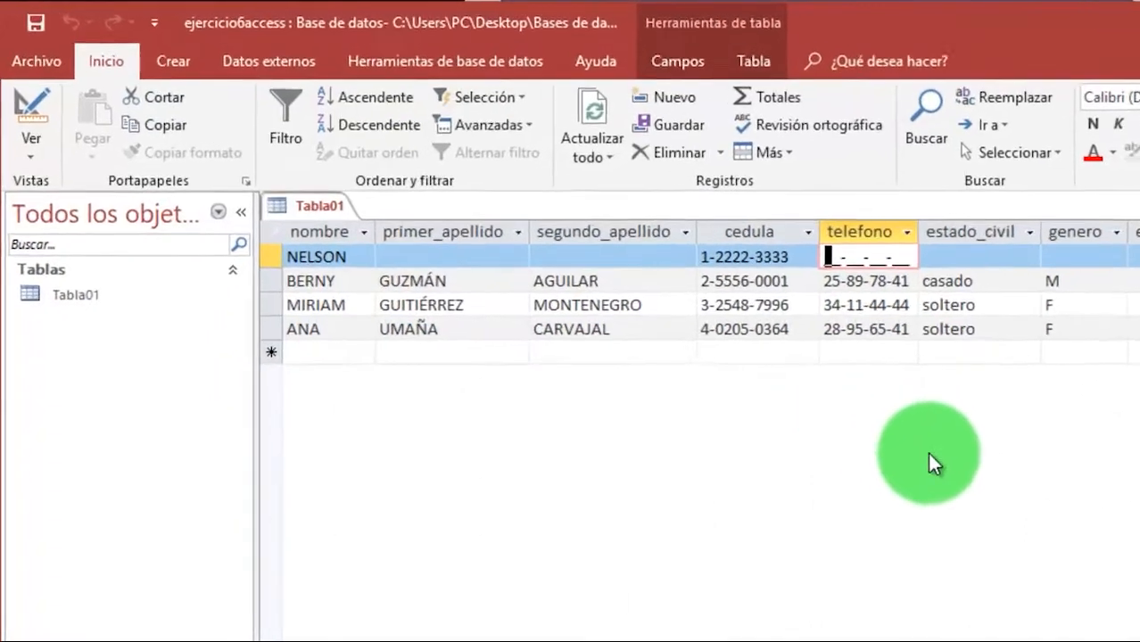
{"action": "type", "text": "8888"}
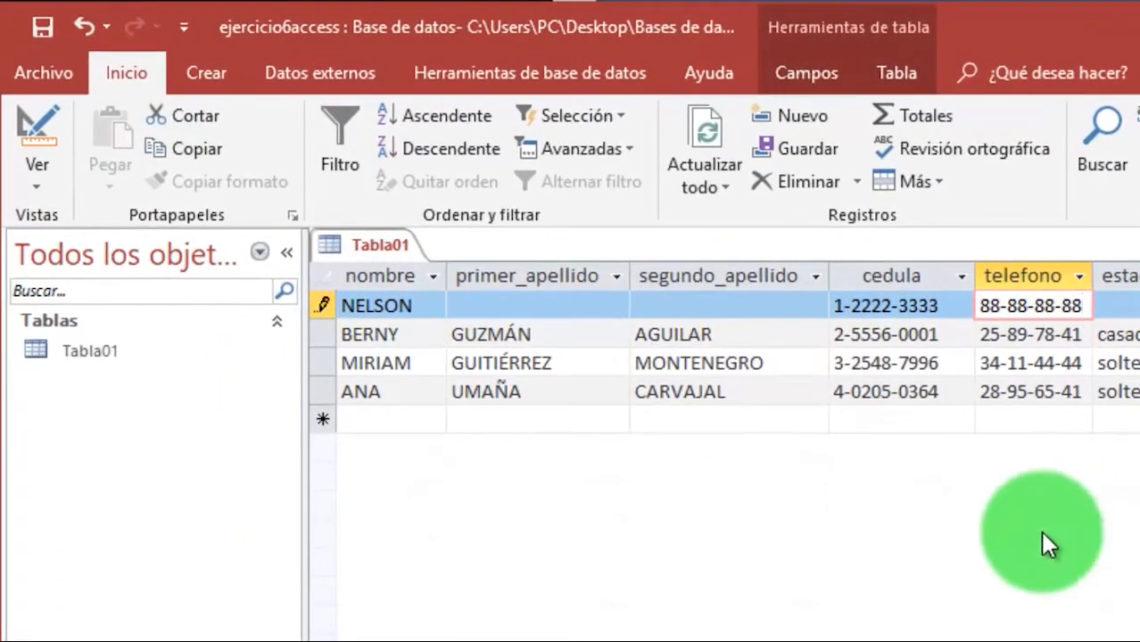
{"action": "left_click", "coordinate": [1032, 306]}
{"action": "left_click", "coordinate": [538, 309]}
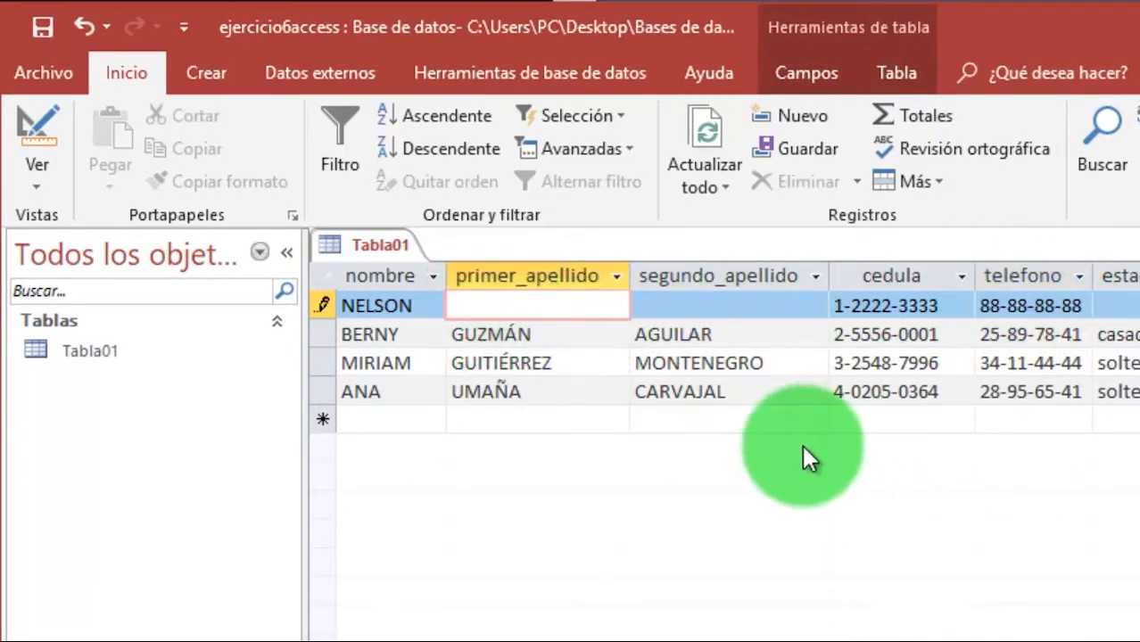
Start a new record at the end of the table with a first name, both surnames and an ID number in cedula
{"action": "left_click", "coordinate": [409, 423]}
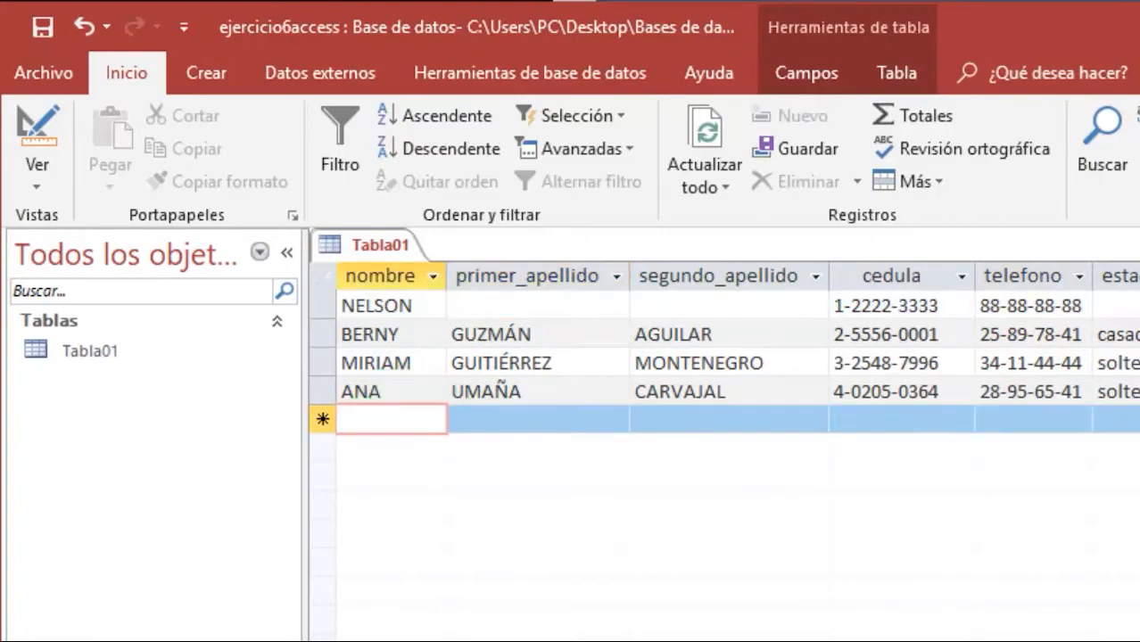
{"action": "type", "text": "mario"}
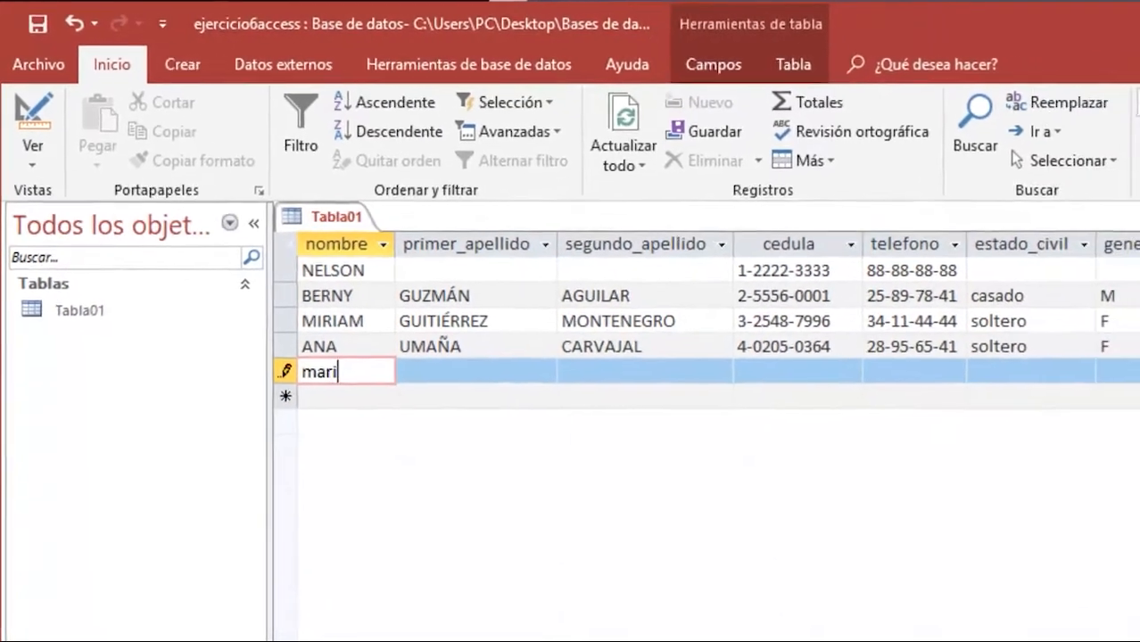
{"action": "key", "text": "Tab"}
{"action": "type", "text": "mora"}
{"action": "key", "text": "Tab"}
{"action": "type", "text": "mora"}
{"action": "key", "text": "Tab"}
{"action": "type", "text": "1-1111-1111"}
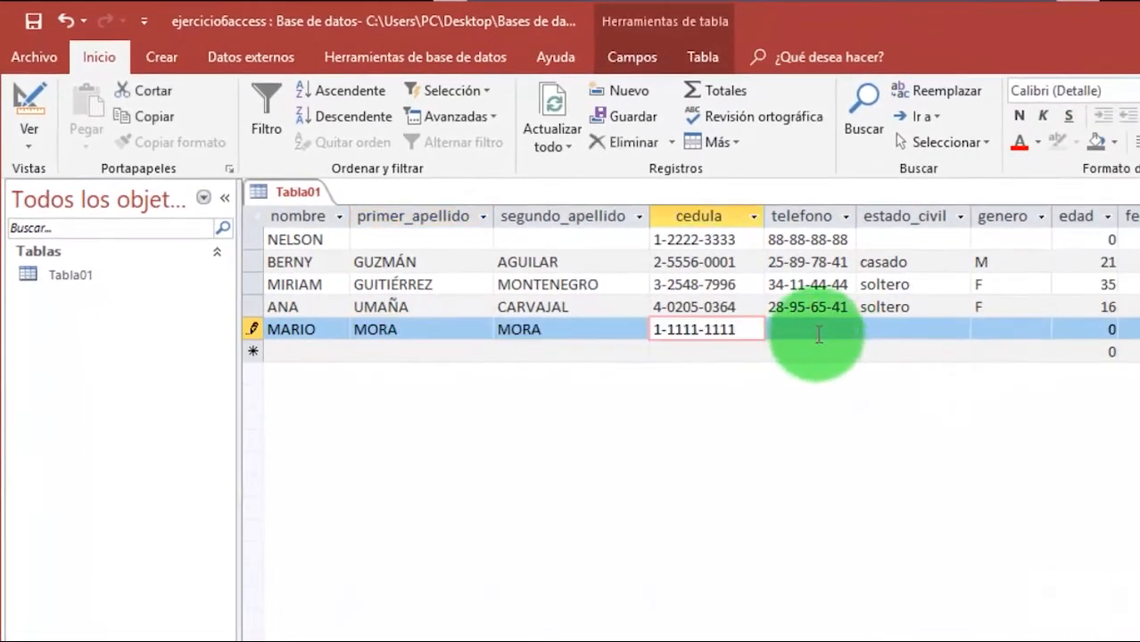
Try to leave the new record with its telefono field empty
{"action": "left_click", "coordinate": [819, 335]}
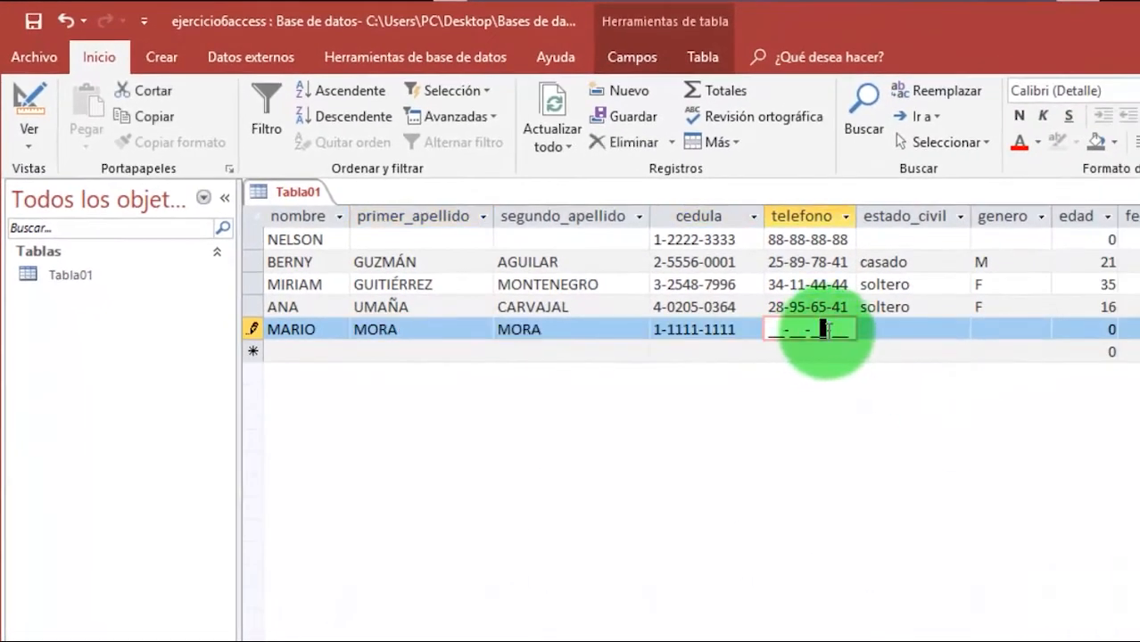
{"action": "left_click", "coordinate": [895, 331]}
{"action": "left_click", "coordinate": [997, 330]}
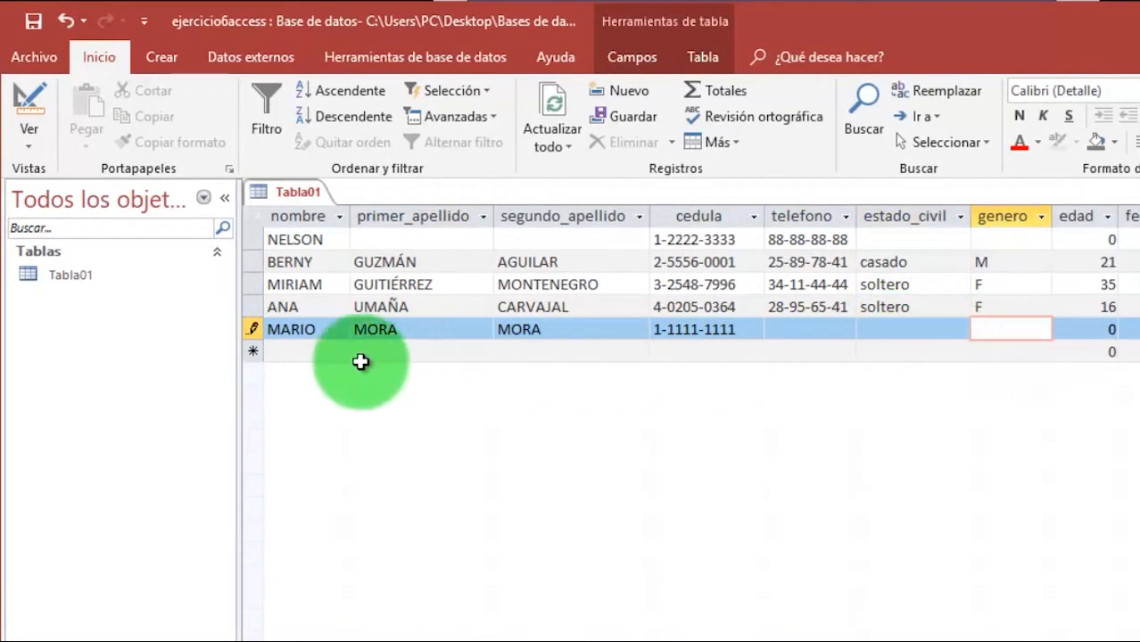
{"action": "left_click", "coordinate": [316, 352]}
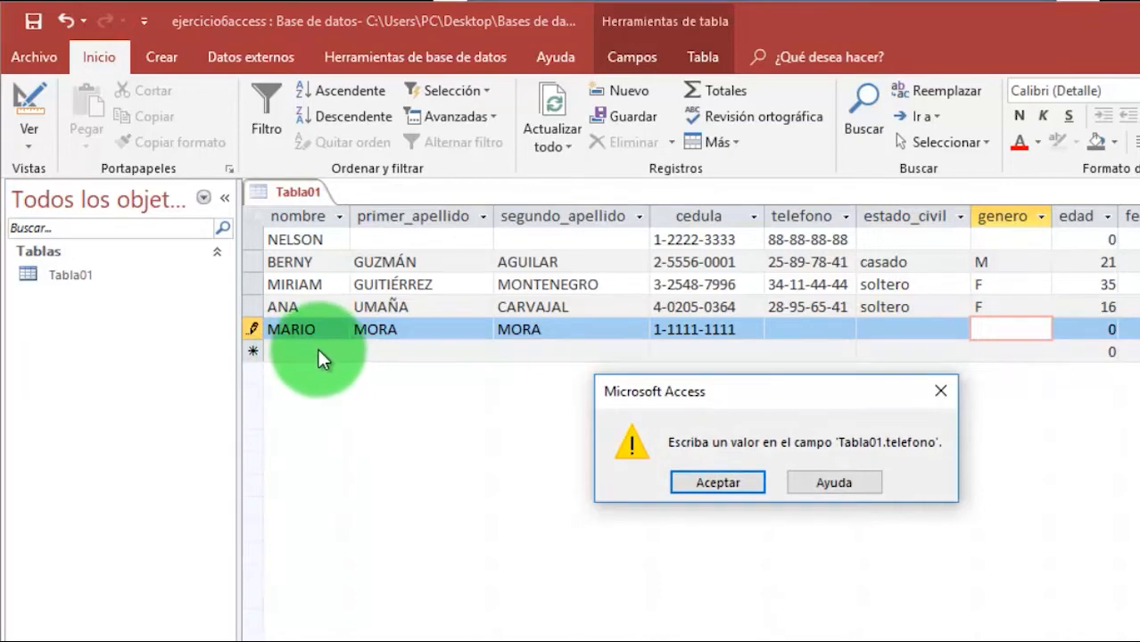
{"action": "left_click", "coordinate": [718, 481]}
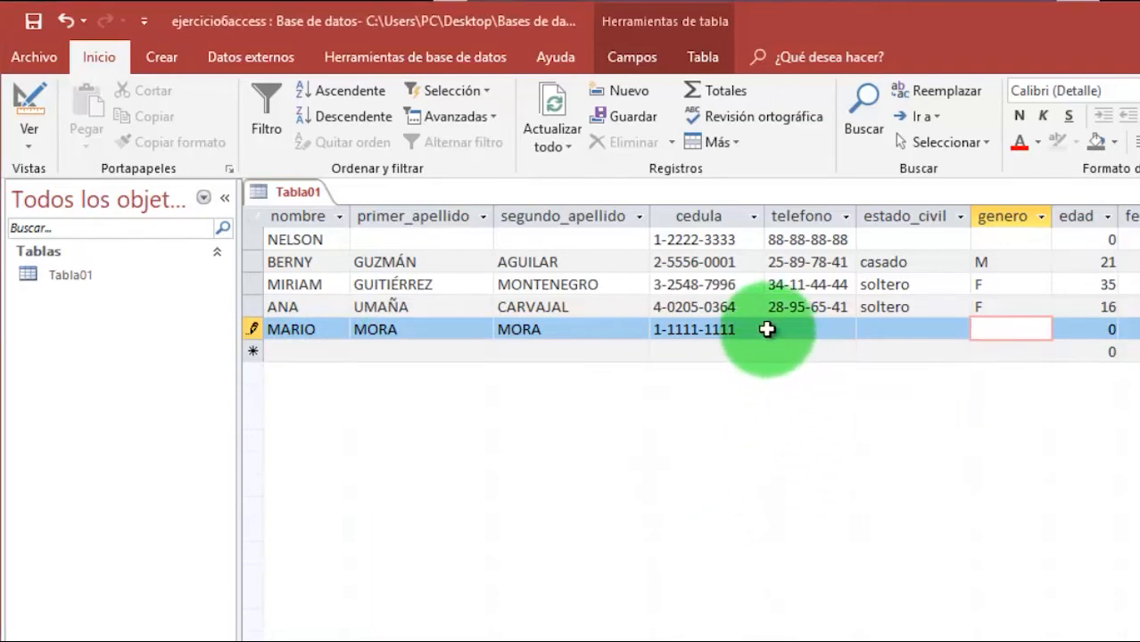
{"action": "left_click", "coordinate": [768, 330]}
{"action": "left_click", "coordinate": [736, 487]}
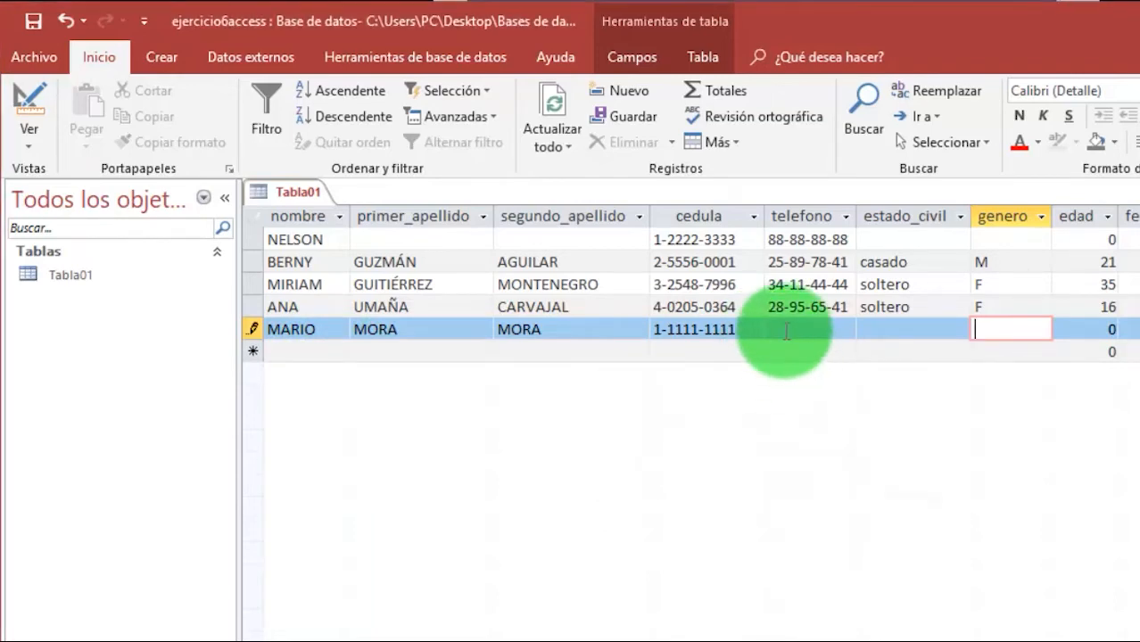
Enter an eight-digit phone number in the new record's telefono field and move to the next blank record
{"action": "left_click", "coordinate": [789, 332]}
{"action": "type", "text": "22222222"}
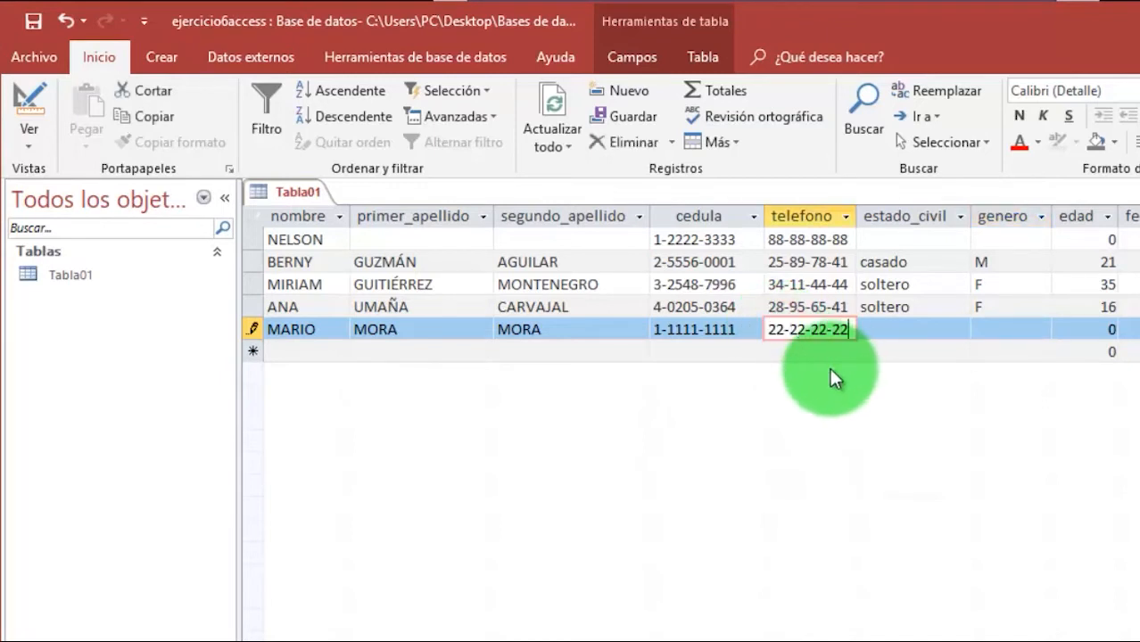
{"action": "left_click", "coordinate": [353, 356]}
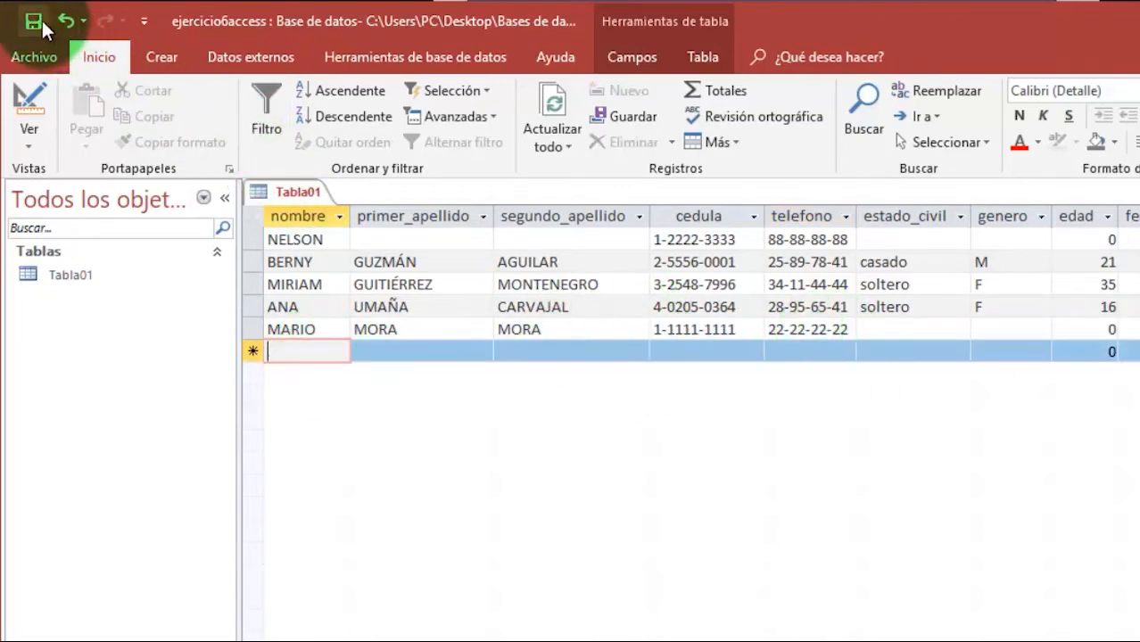
In Design view, set the primer_apellido format to >[Azul], save the table and show it in Datasheet view
{"action": "left_click", "coordinate": [30, 100]}
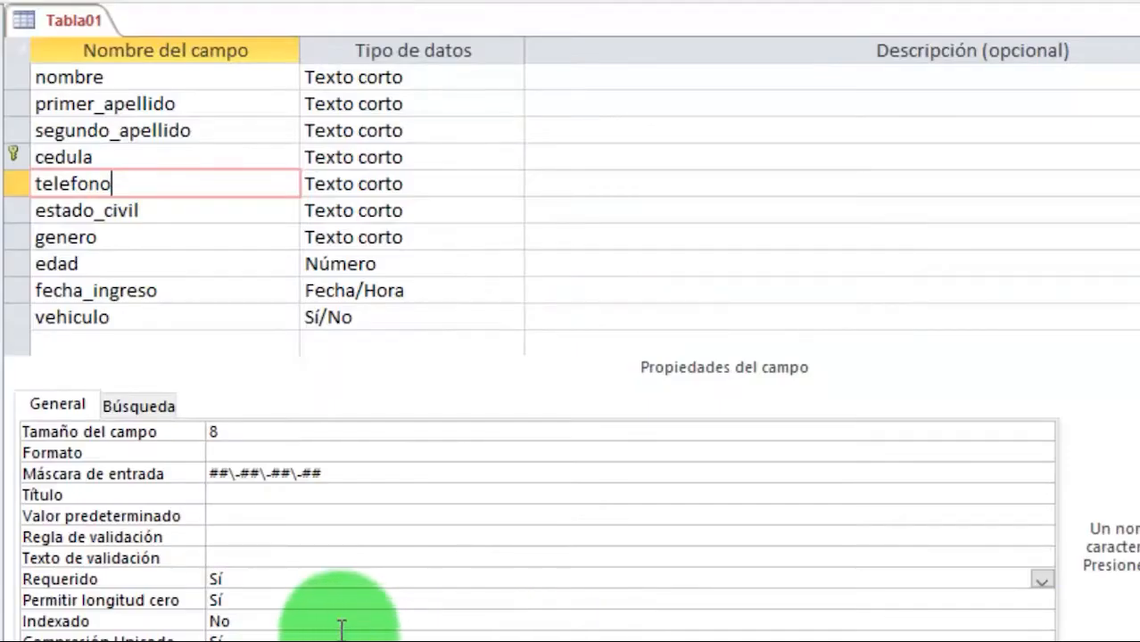
{"action": "left_click", "coordinate": [217, 77]}
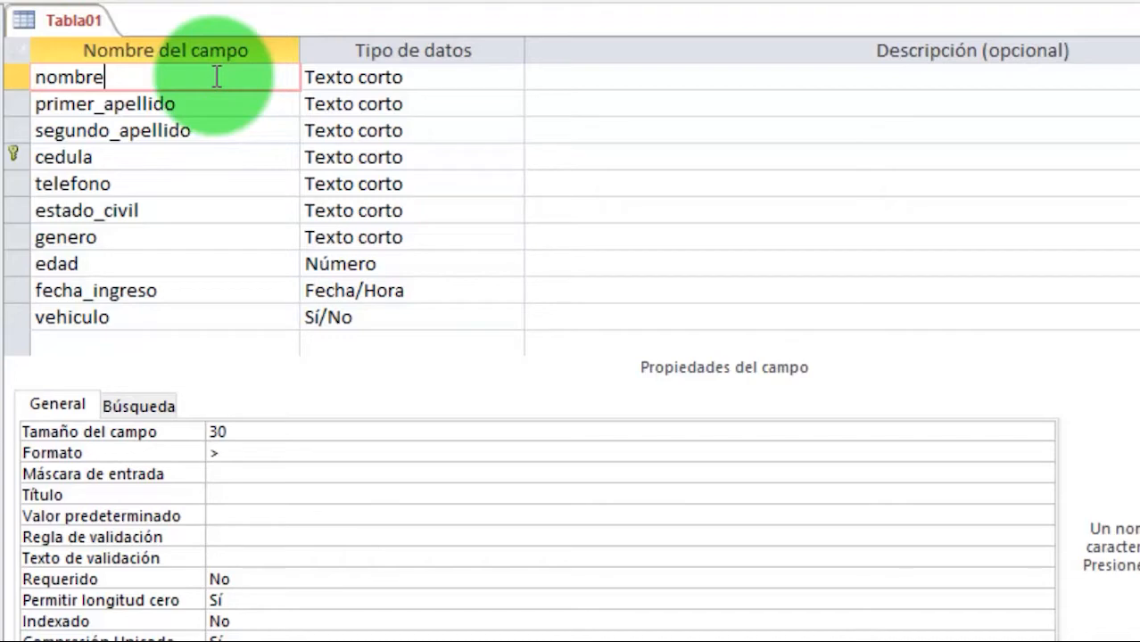
{"action": "key", "text": "F6"}
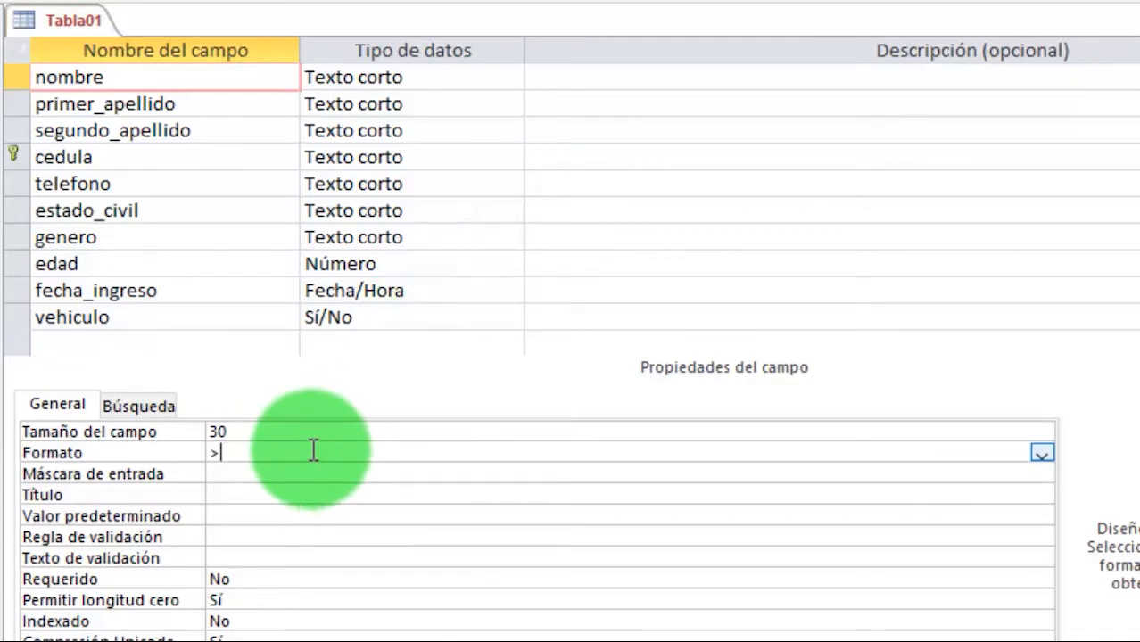
{"action": "left_click", "coordinate": [206, 103]}
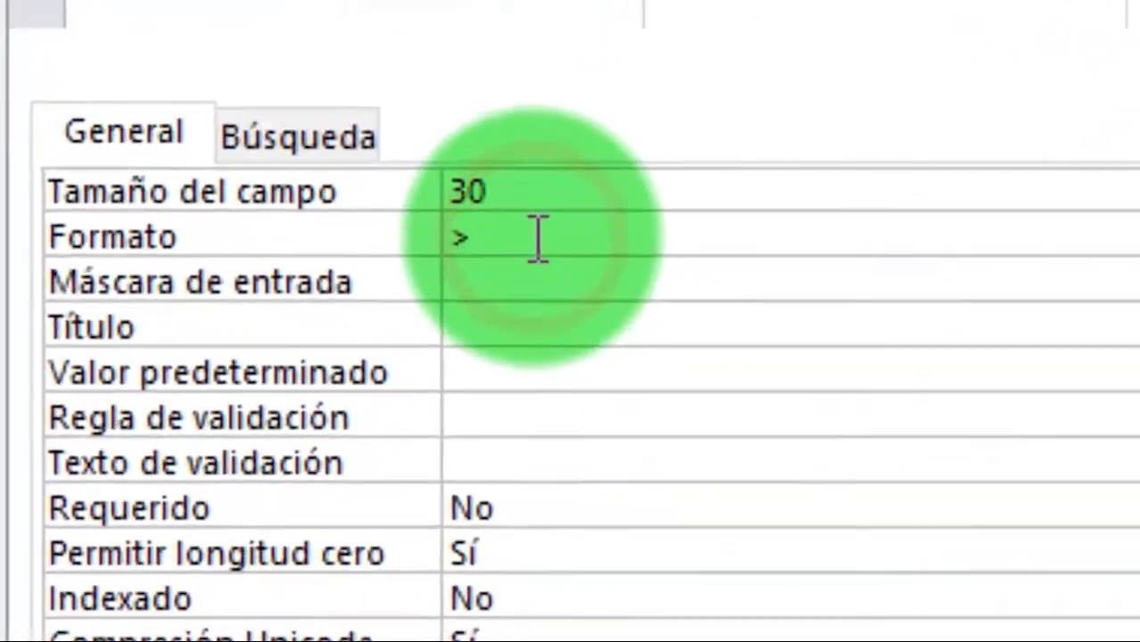
{"action": "left_click", "coordinate": [537, 239]}
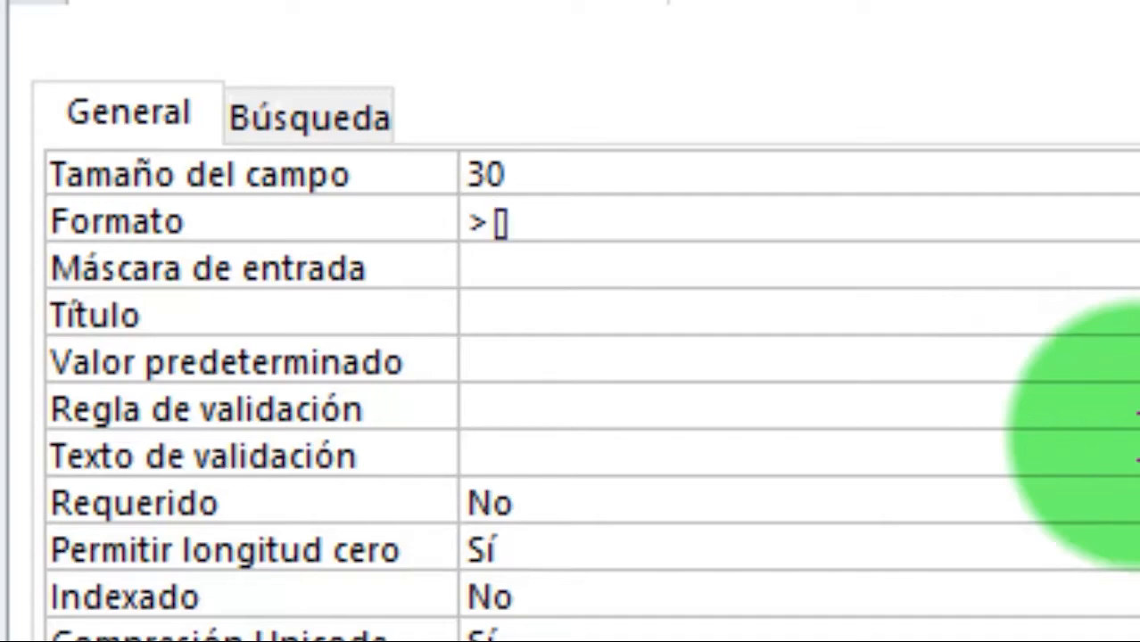
{"action": "type", "text": "]"}
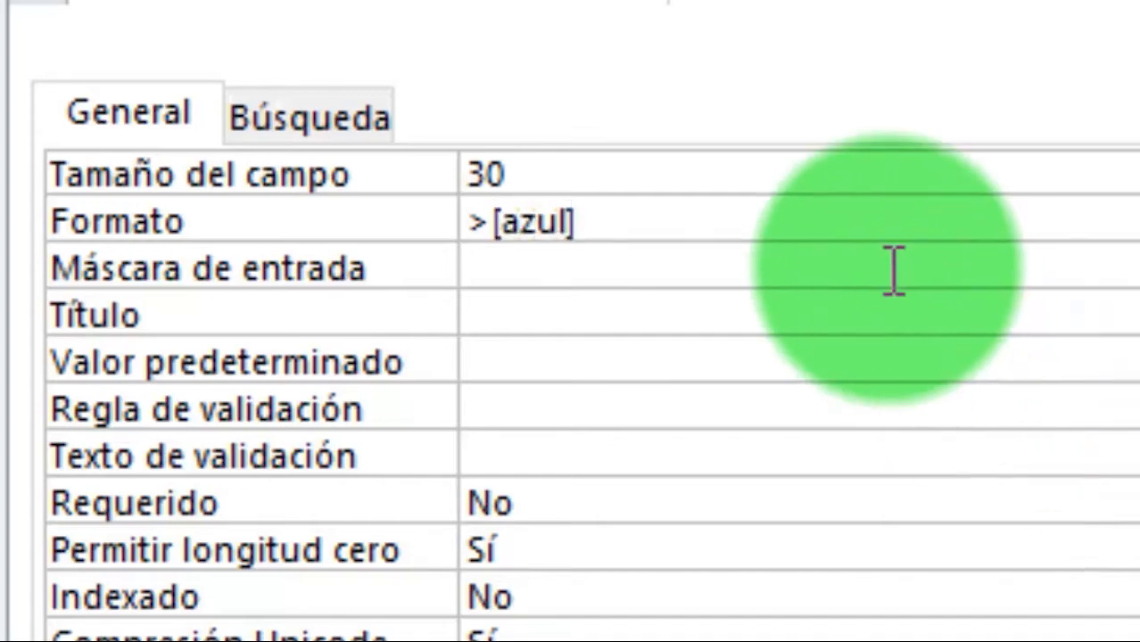
{"action": "left_click", "coordinate": [803, 208]}
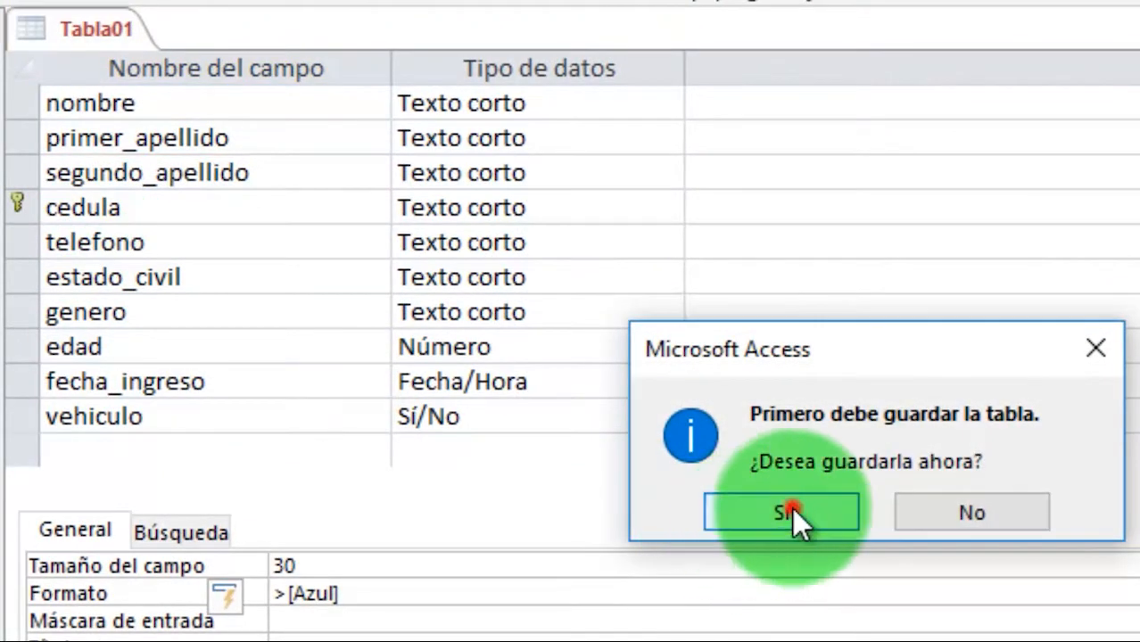
{"action": "left_click", "coordinate": [789, 510]}
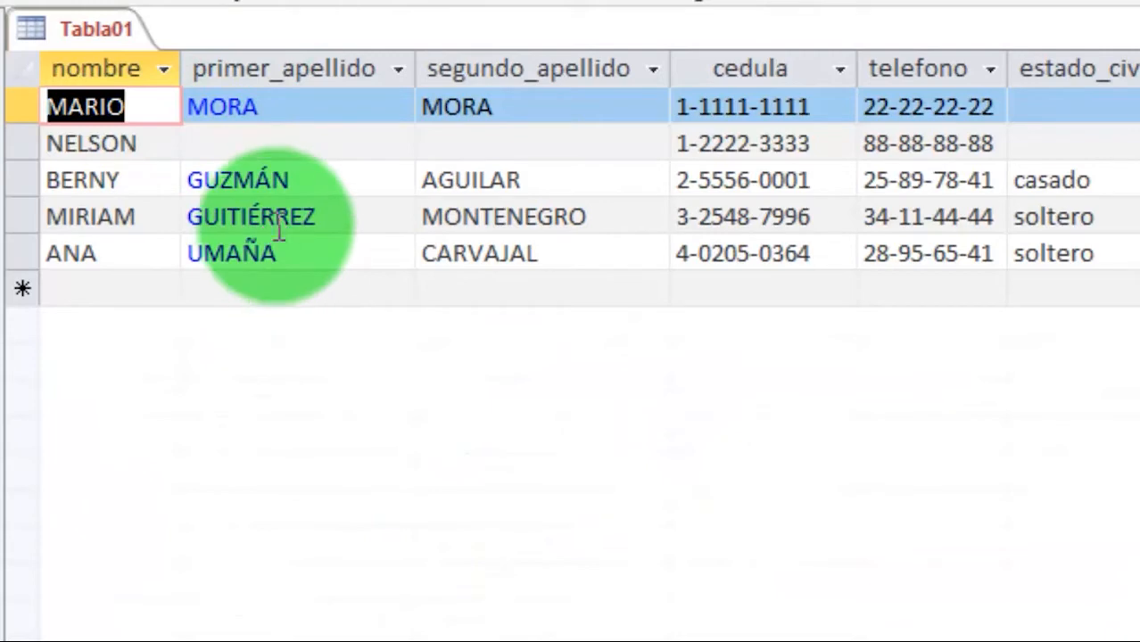
Fill in the missing primer_apellido and segundo_apellido of the second record and commit the record
{"action": "left_click", "coordinate": [267, 146]}
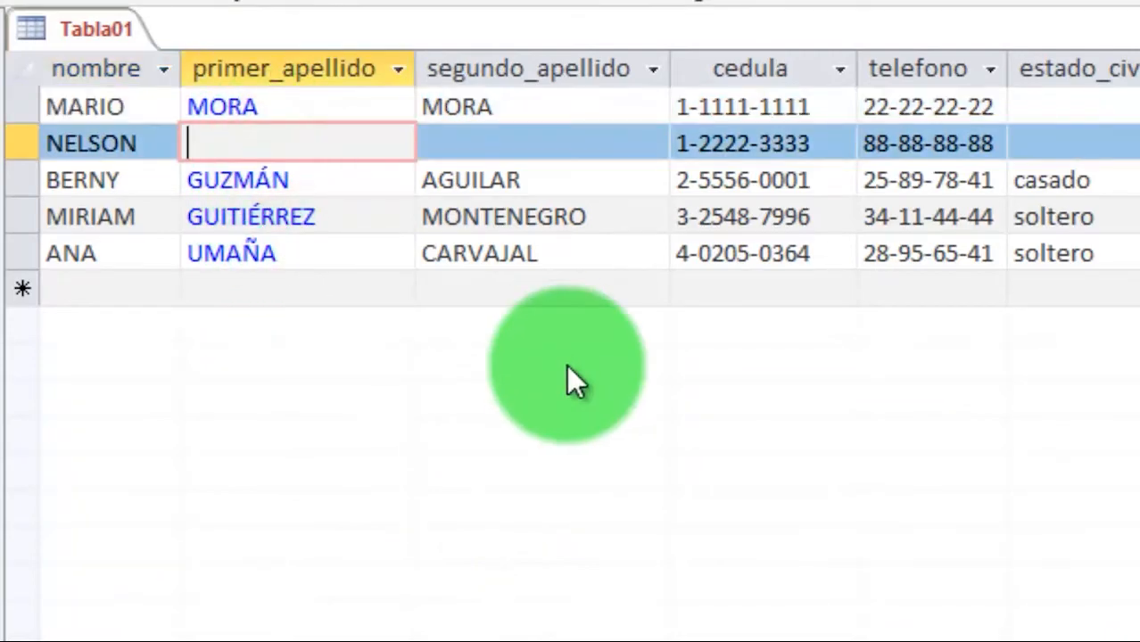
{"action": "type", "text": "GUZMÁN"}
{"action": "key", "text": "Tab"}
{"action": "type", "text": "UREÑA"}
{"action": "key", "text": "Tab"}
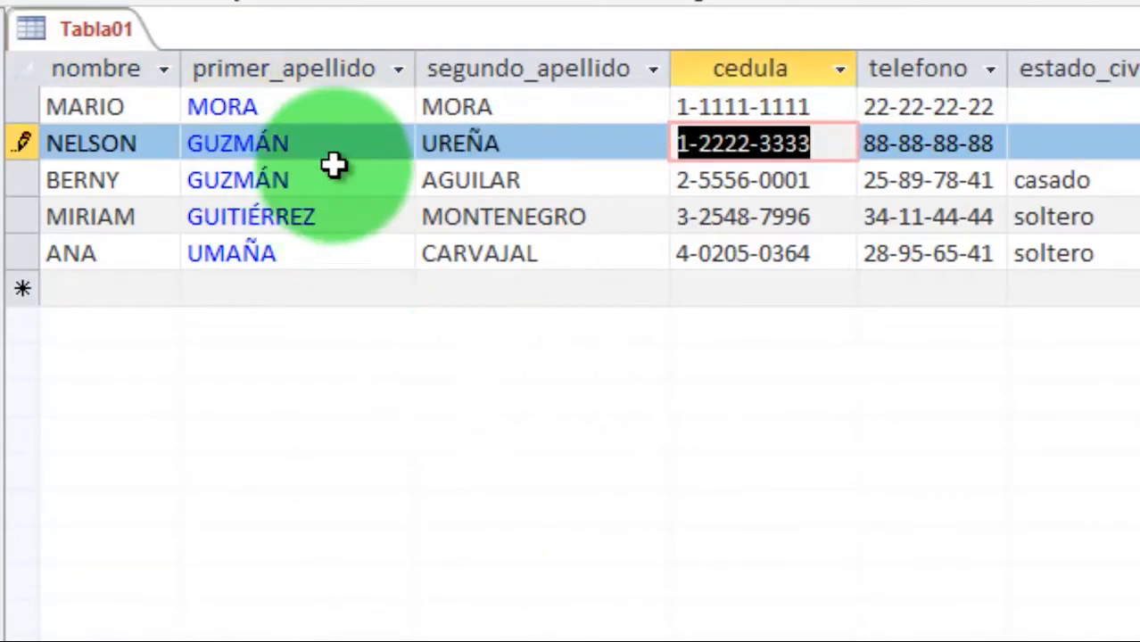
{"action": "left_click", "coordinate": [333, 163]}
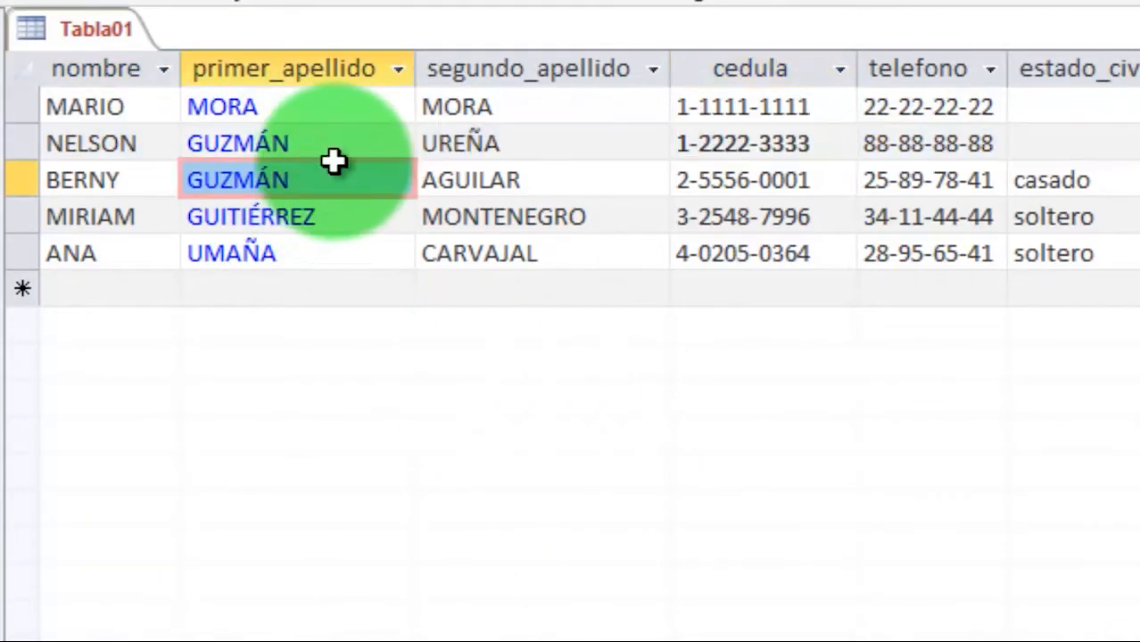
Compare the stored text of the records' primer_apellido values with their formatted display in Datasheet view
{"action": "left_click", "coordinate": [322, 104]}
{"action": "left_click", "coordinate": [330, 147]}
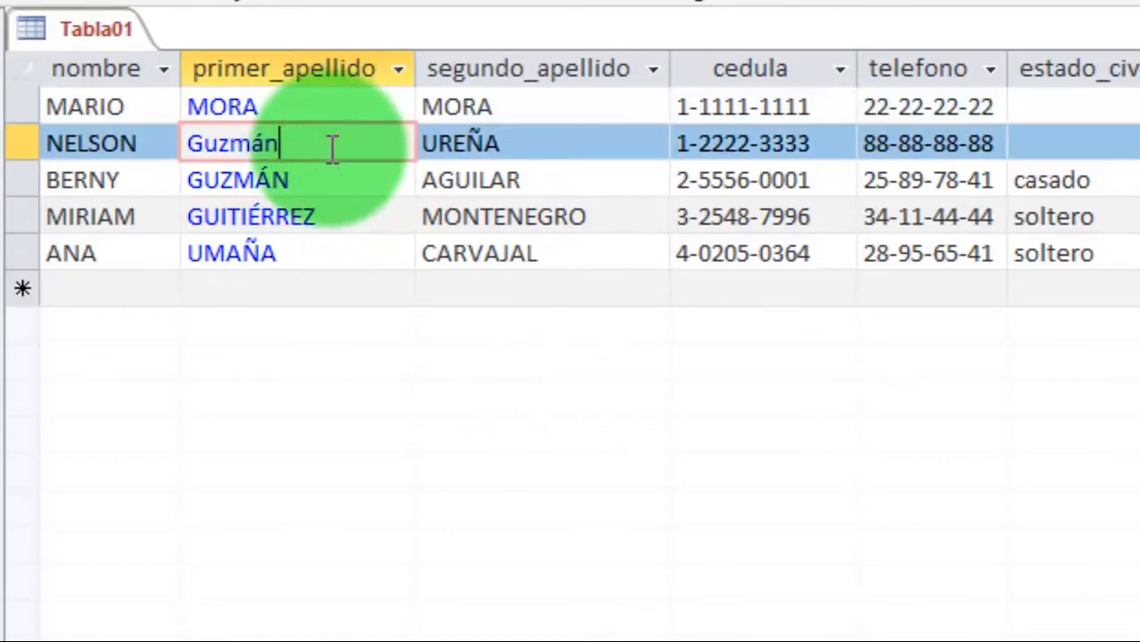
{"action": "left_click", "coordinate": [338, 182]}
{"action": "left_click", "coordinate": [340, 216]}
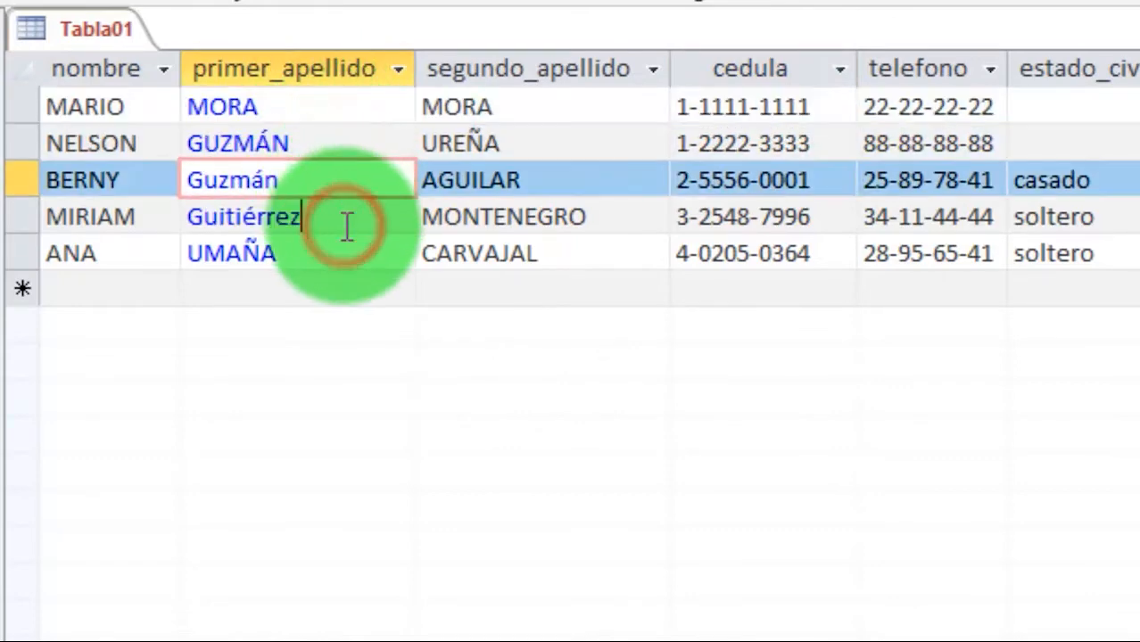
{"action": "left_click", "coordinate": [352, 258]}
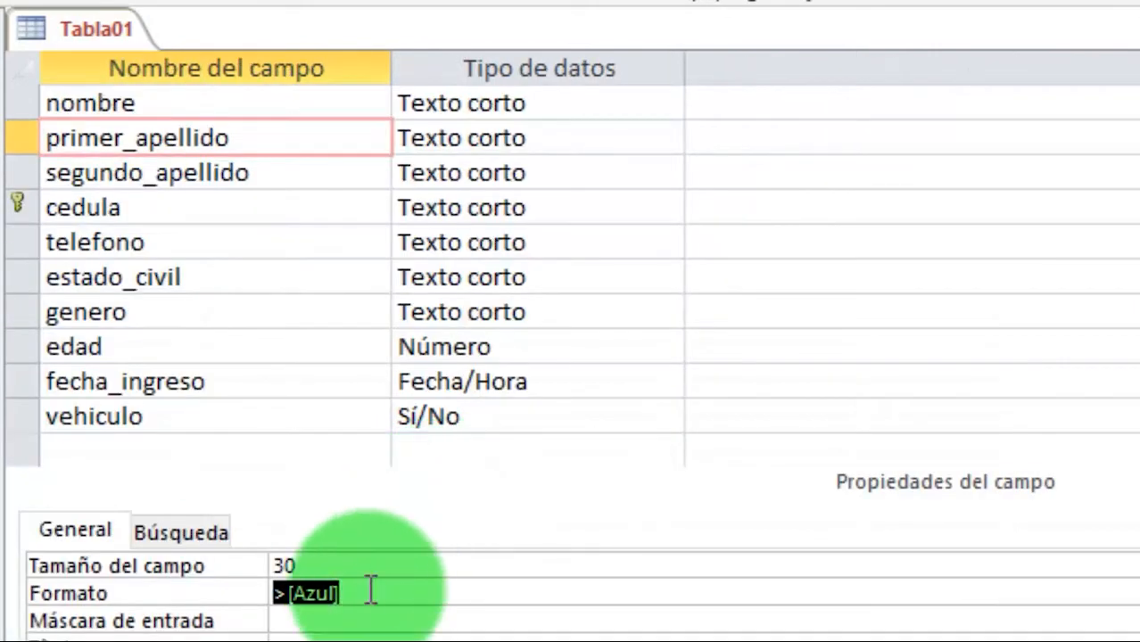
In Design view, try >[Verde] as the primer_apellido format and replace it with >[Rojo]
{"action": "left_click", "coordinate": [376, 591]}
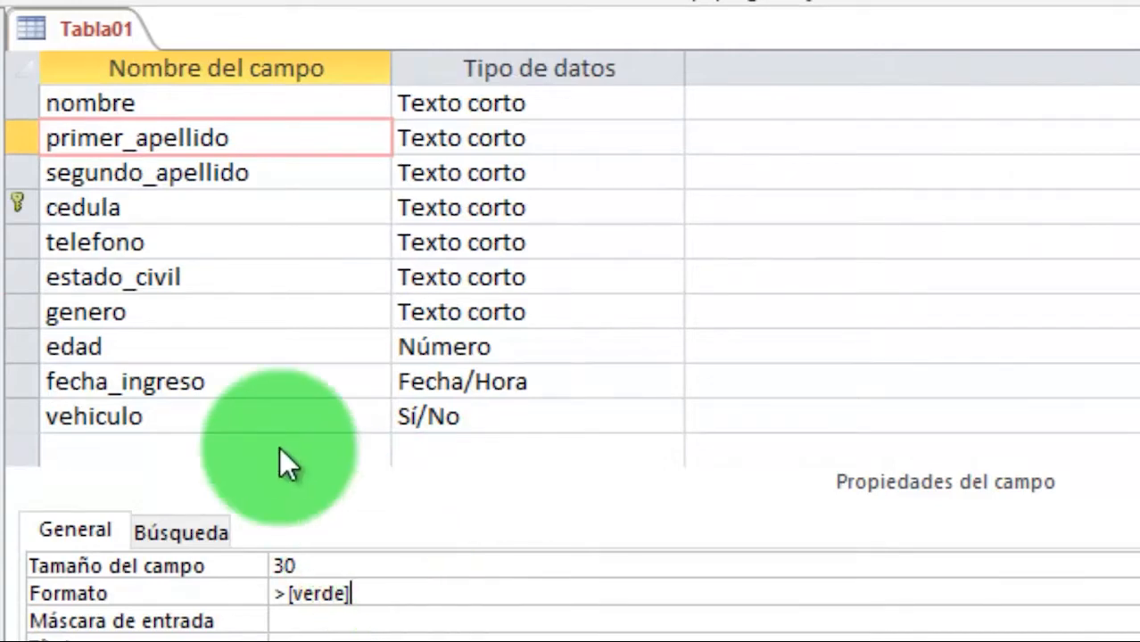
{"action": "left_click", "coordinate": [771, 443]}
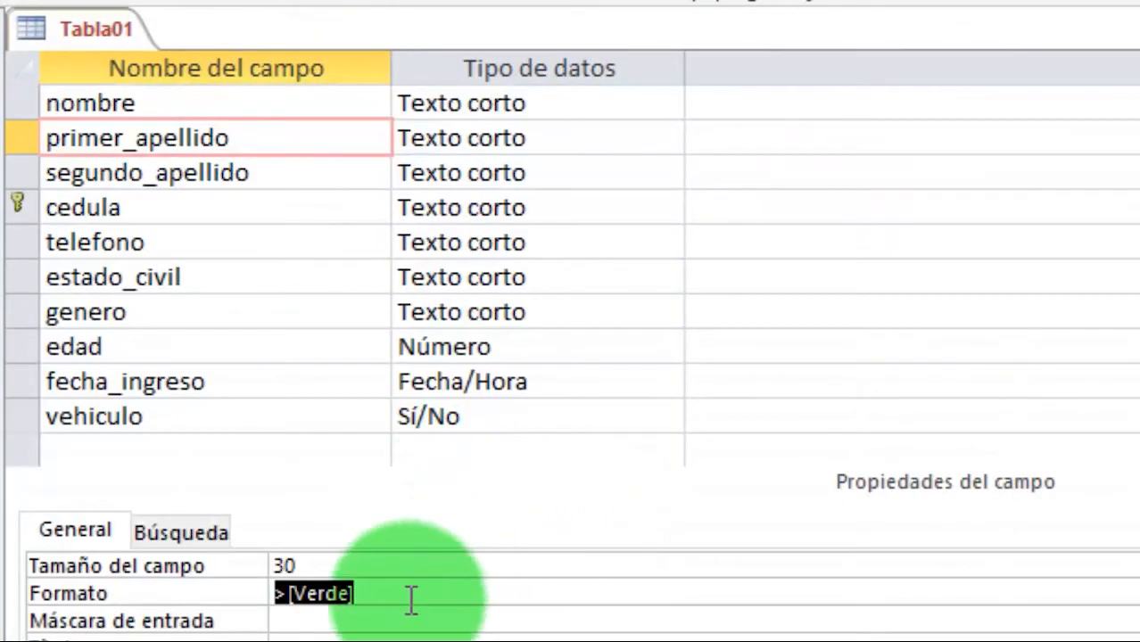
{"action": "left_click", "coordinate": [411, 600]}
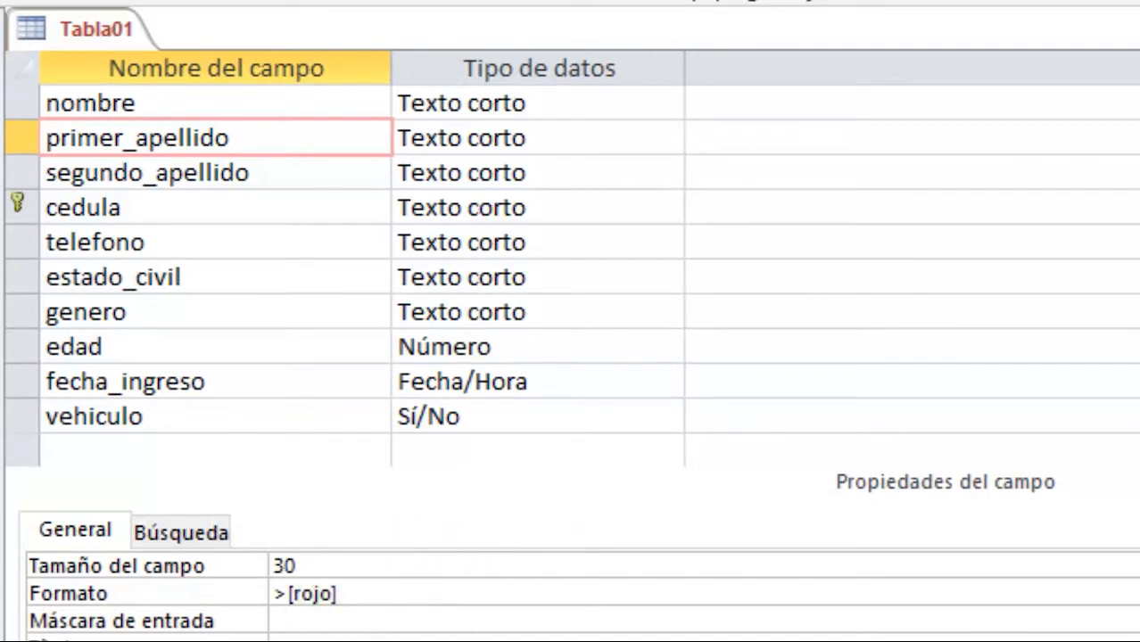
{"action": "left_click", "coordinate": [773, 511]}
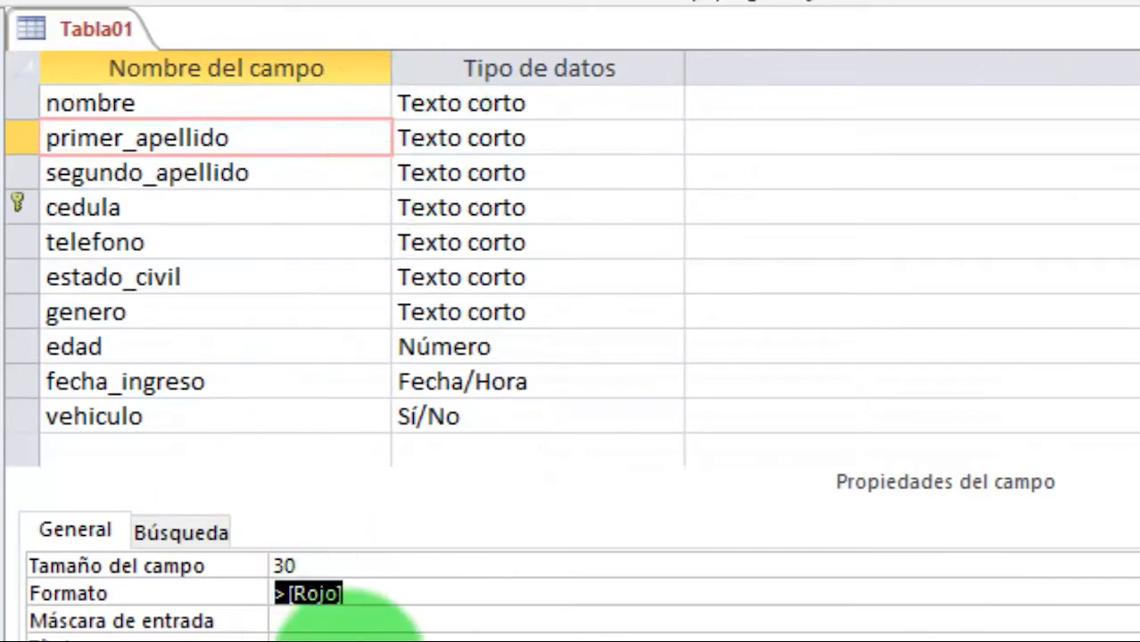
Set the estado_civil field size to 10, its format to < and its default value to Casado
{"action": "left_click", "coordinate": [258, 278]}
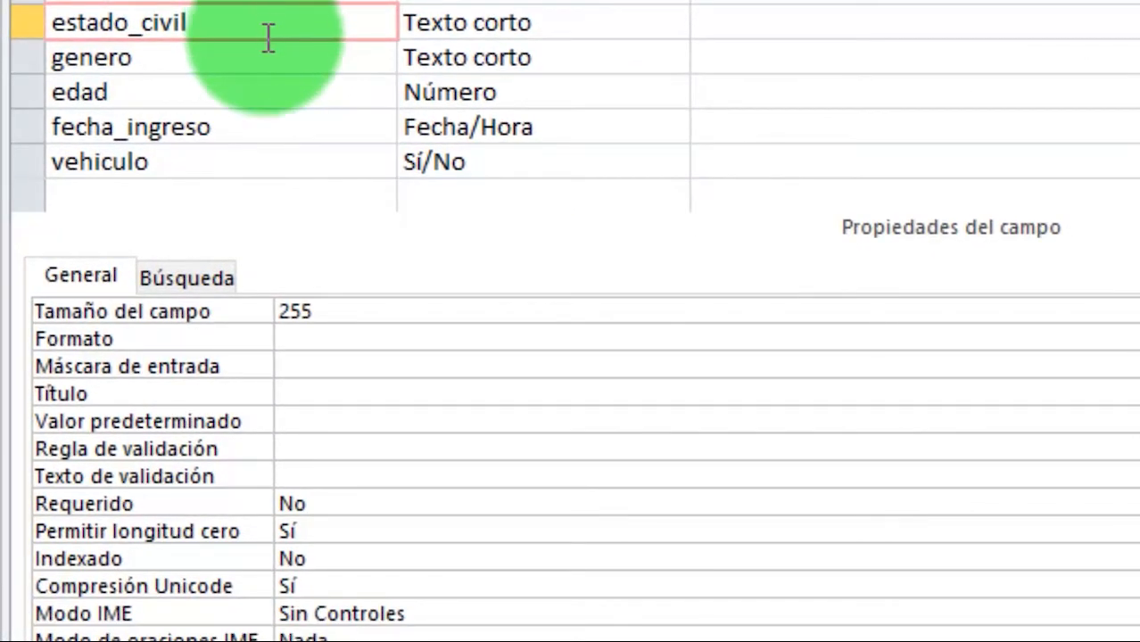
{"action": "left_click", "coordinate": [374, 314]}
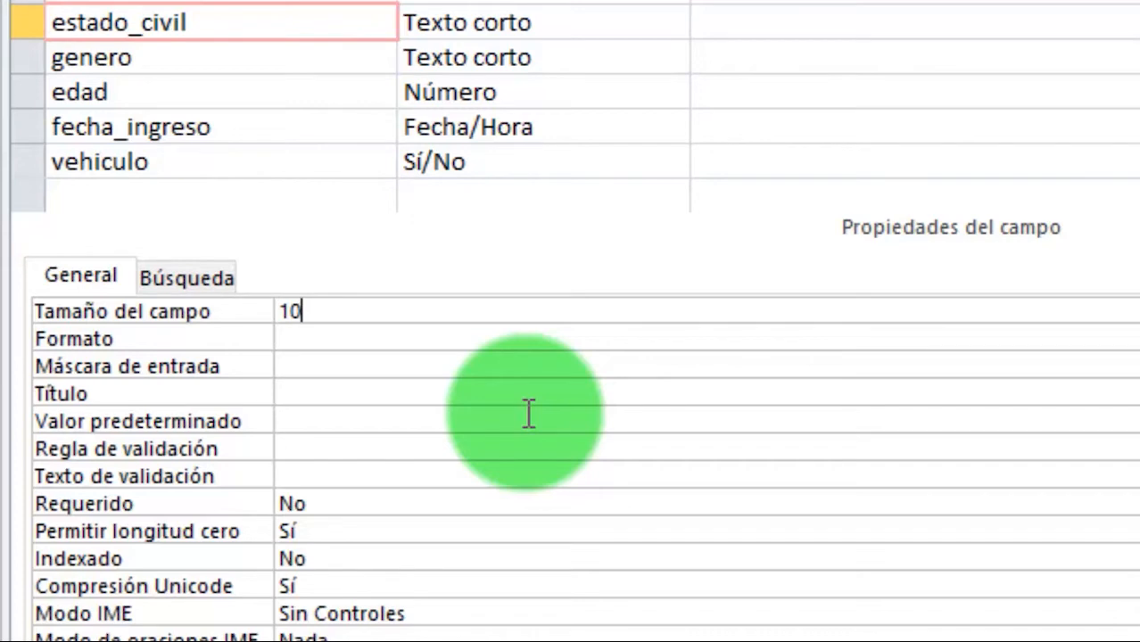
{"action": "type", "text": "10"}
{"action": "left_click", "coordinate": [322, 334]}
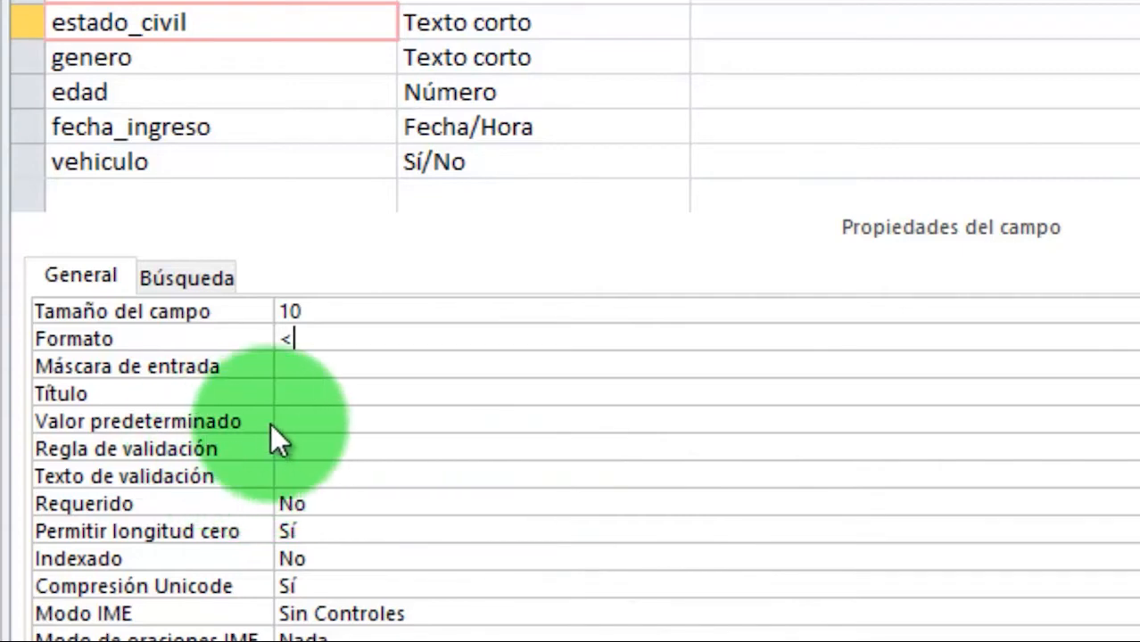
{"action": "left_click", "coordinate": [311, 418]}
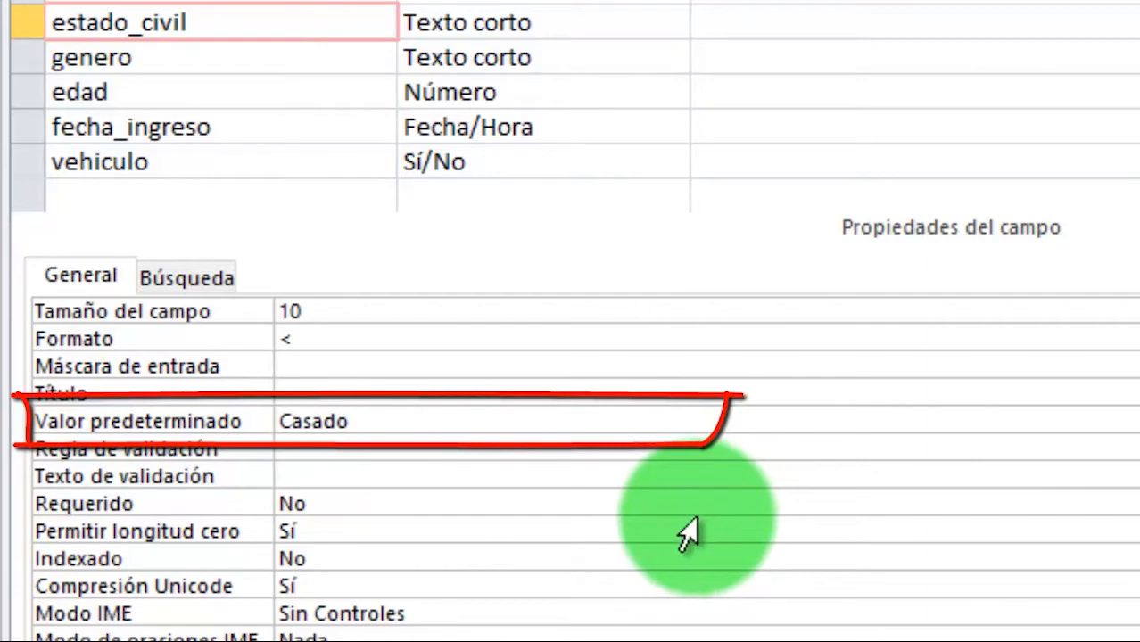
{"action": "left_click", "coordinate": [365, 366]}
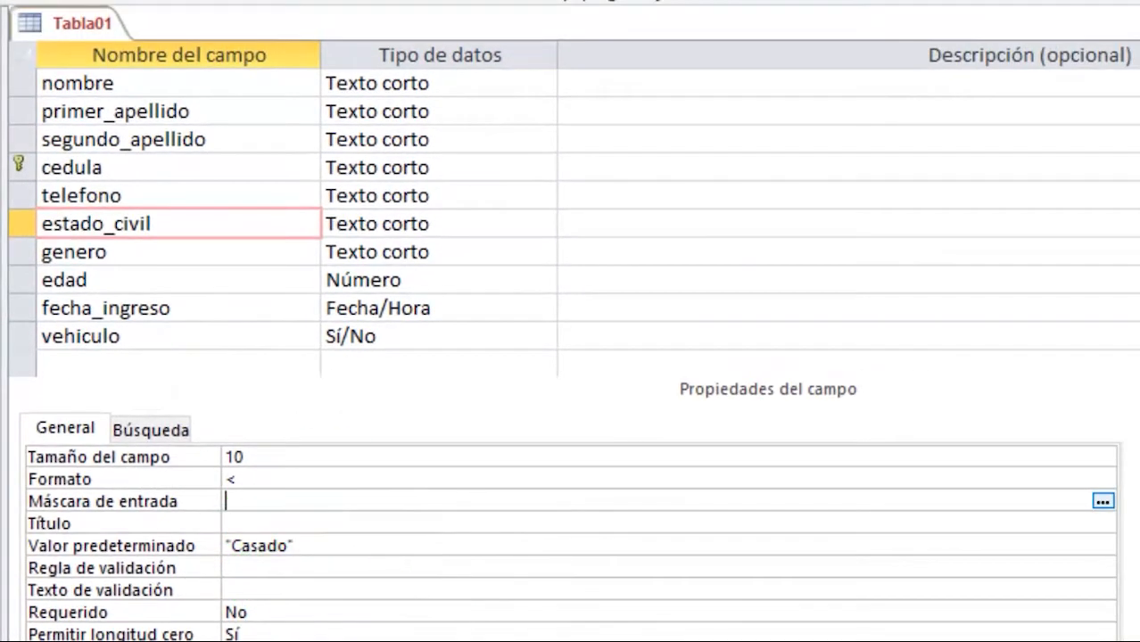
Save the table design, accepting the smaller field size, and show the table in Datasheet view
{"action": "key", "text": "ctrl+s"}
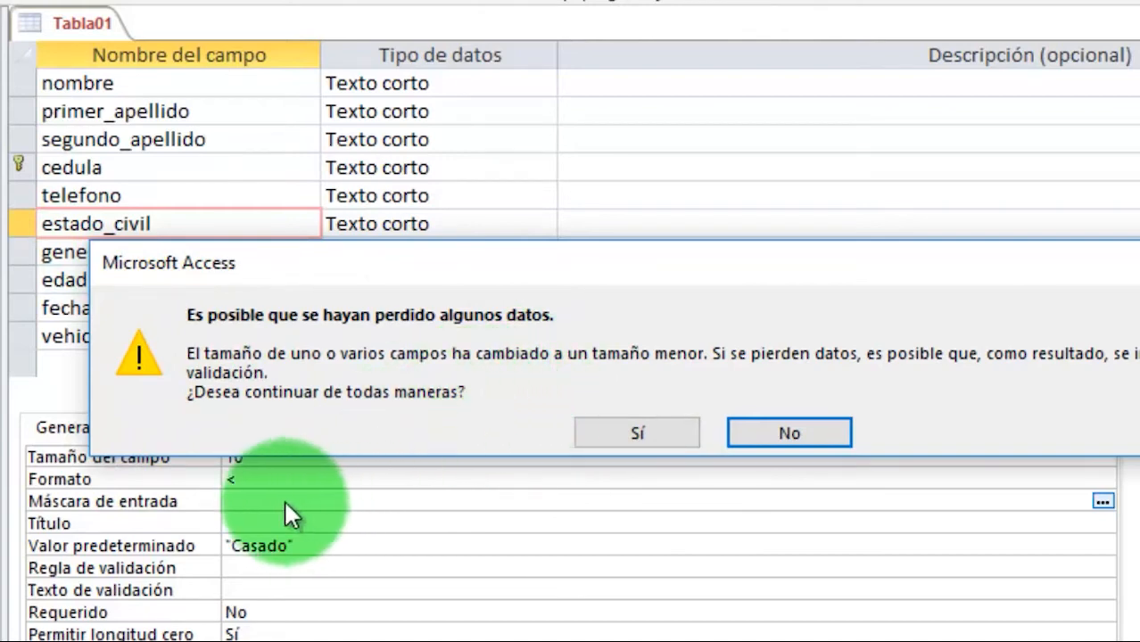
{"action": "left_click_drag", "start_coordinate": [446, 257], "coordinate": [456, 196]}
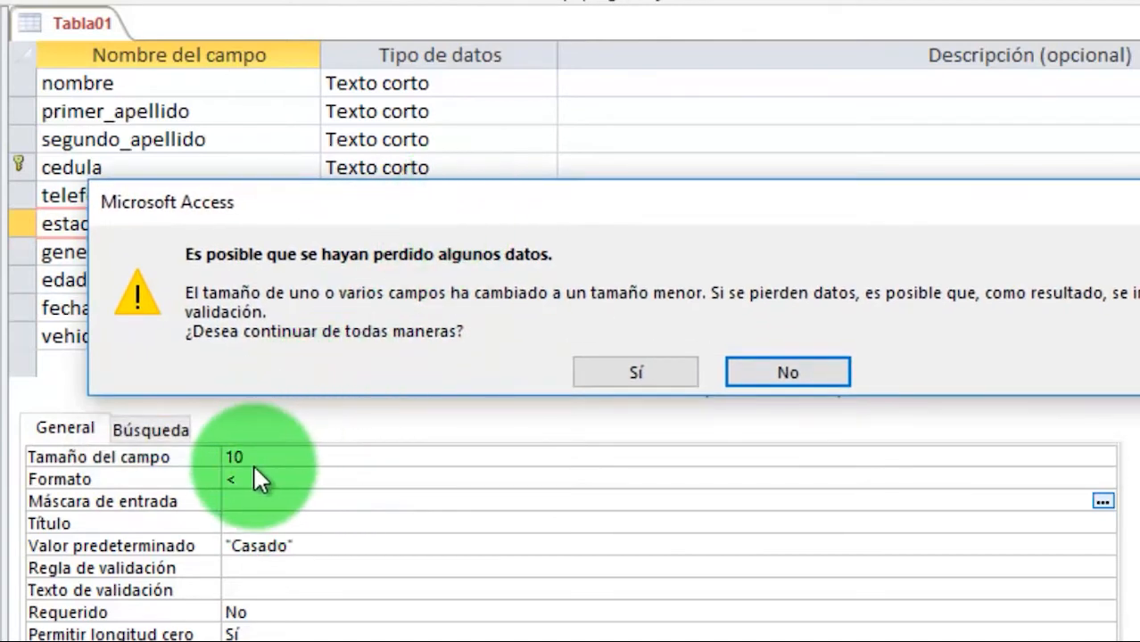
{"action": "left_click", "coordinate": [639, 373]}
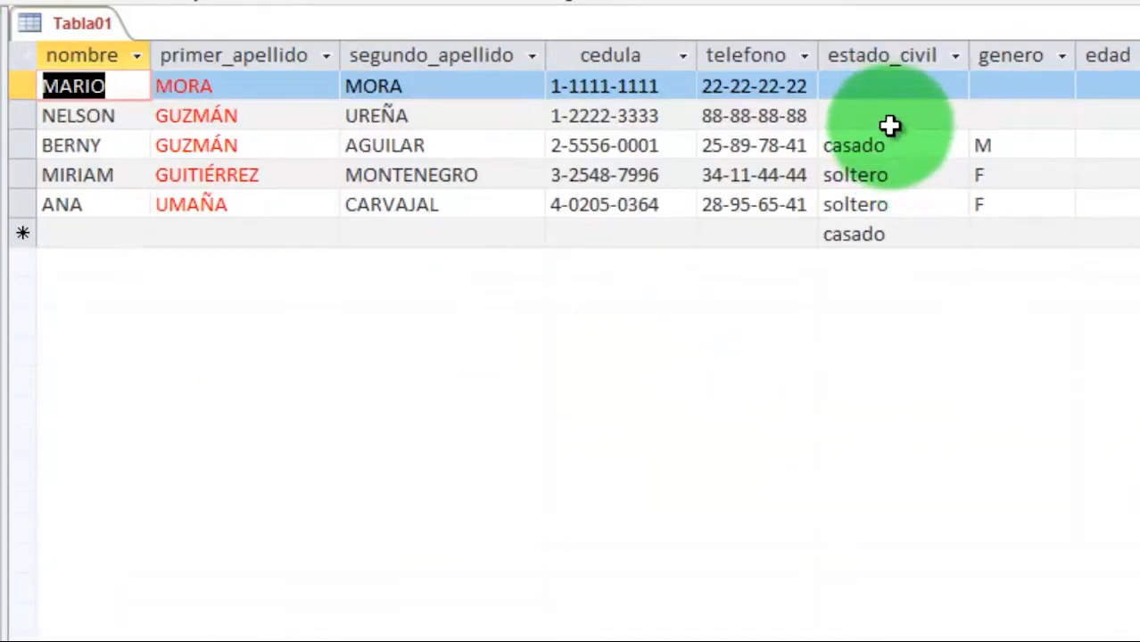
Examine the estado_civil and primer_apellido values of the existing records and of the new blank record
{"action": "left_click", "coordinate": [890, 121]}
{"action": "left_click", "coordinate": [905, 145]}
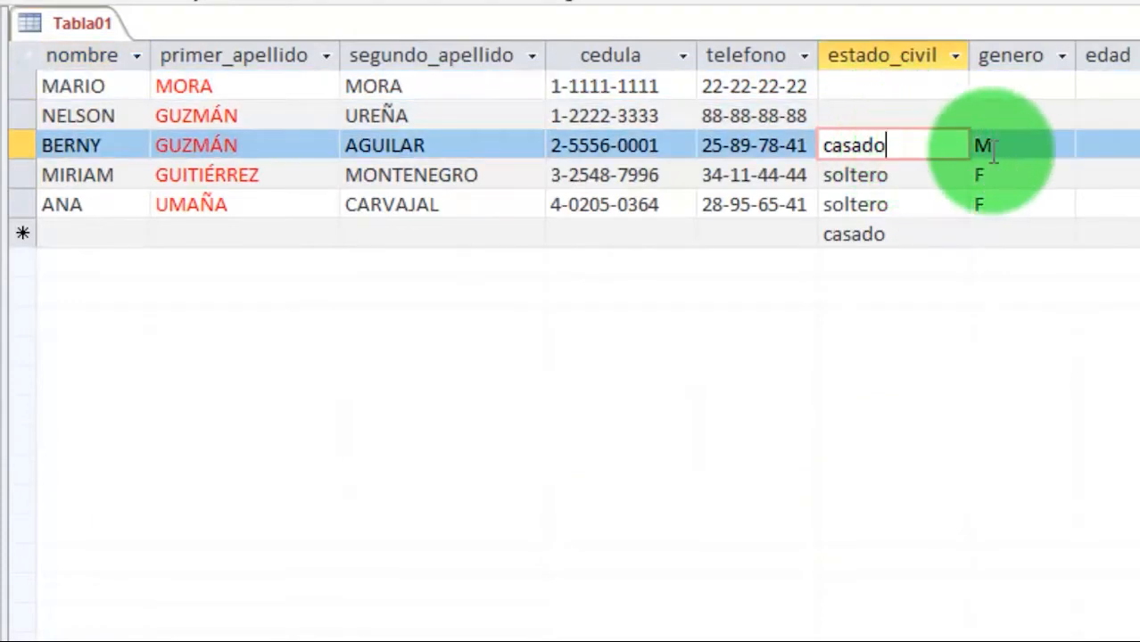
{"action": "left_click", "coordinate": [927, 87]}
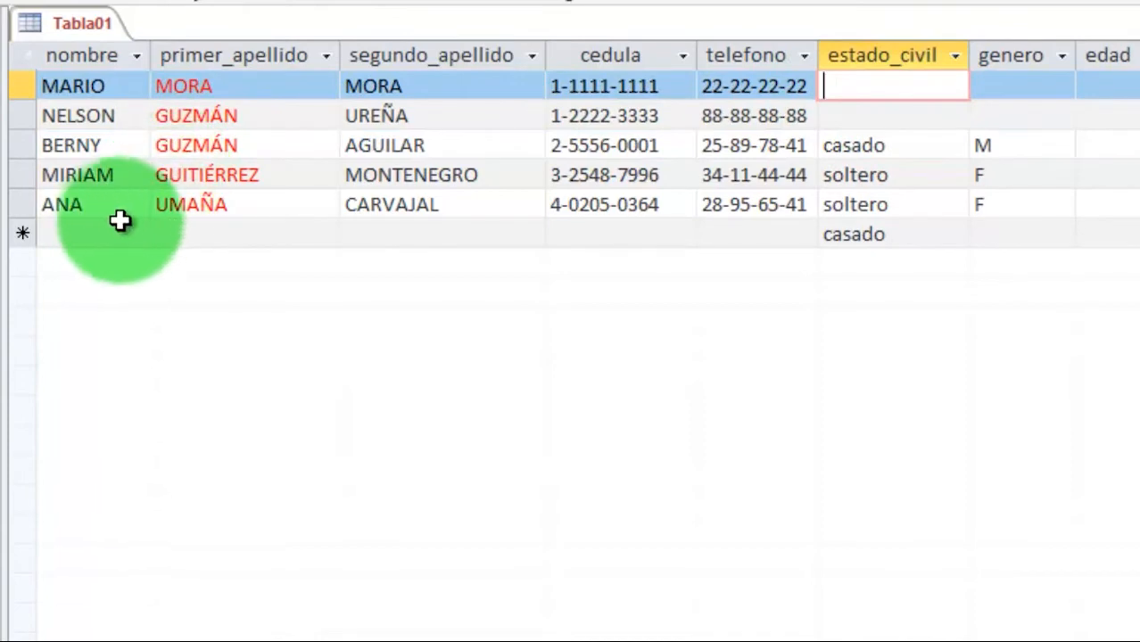
{"action": "left_click", "coordinate": [196, 206]}
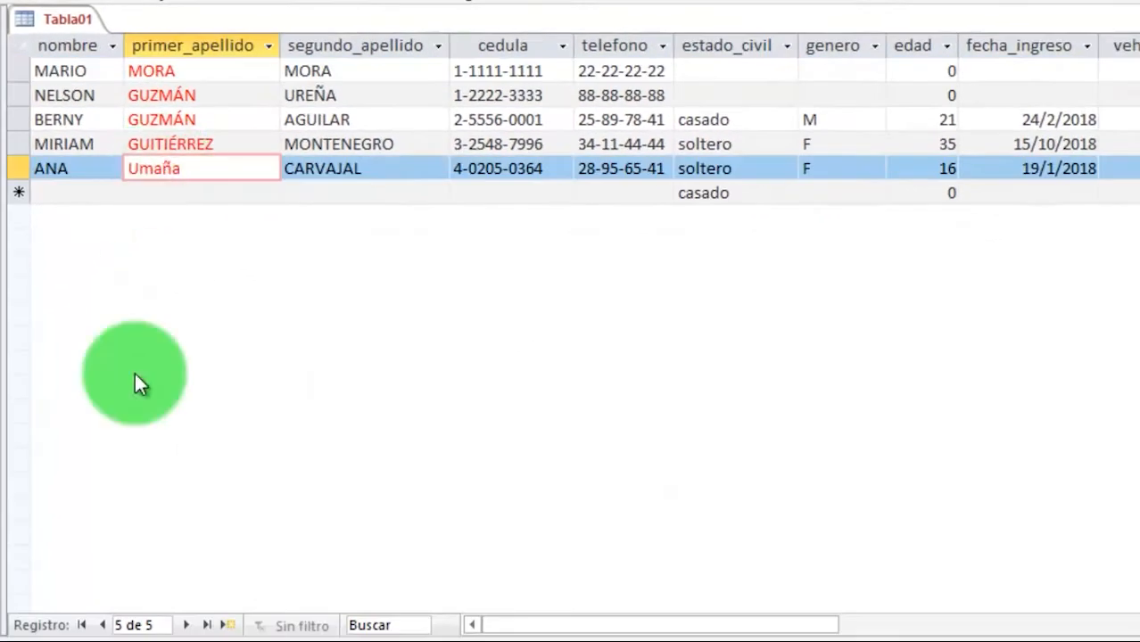
{"action": "left_click", "coordinate": [190, 189]}
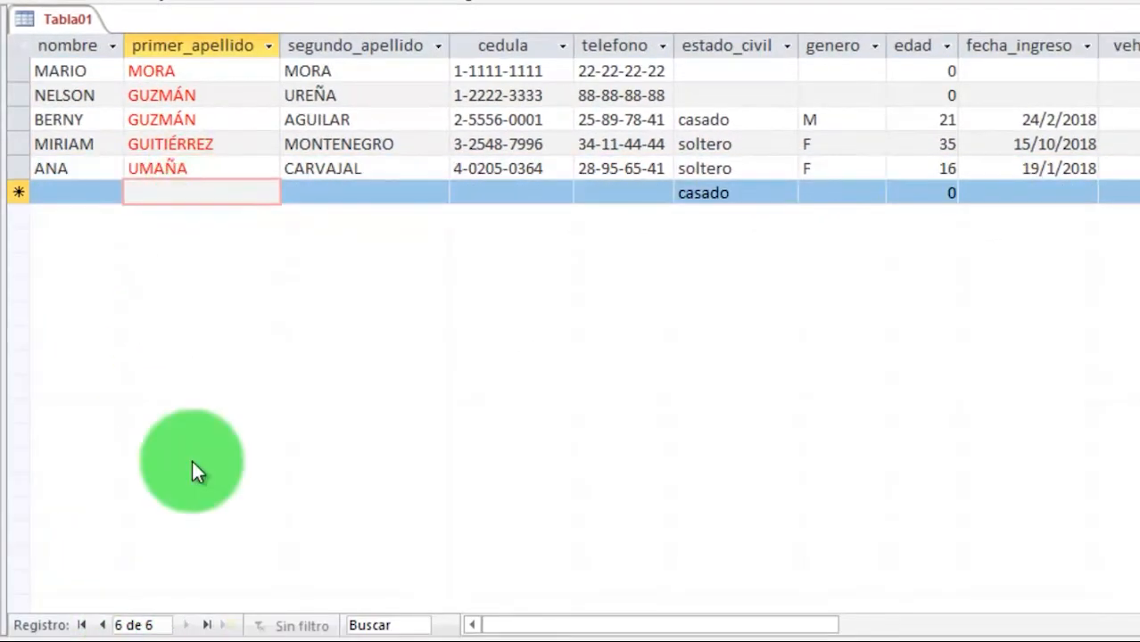
{"action": "left_click", "coordinate": [188, 171]}
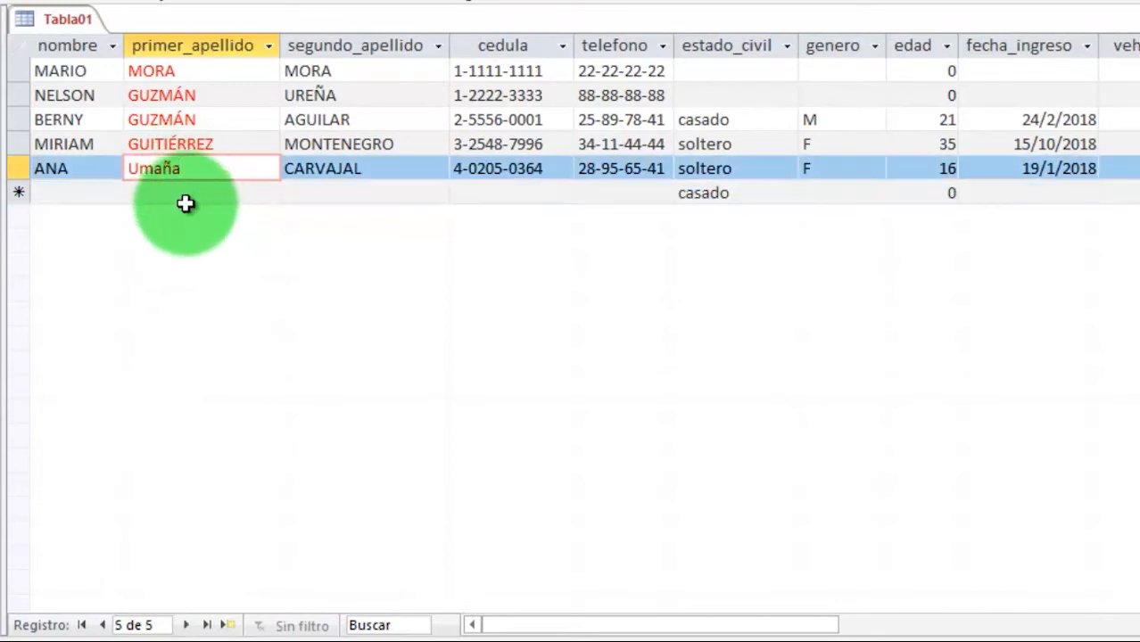
{"action": "left_click", "coordinate": [186, 198]}
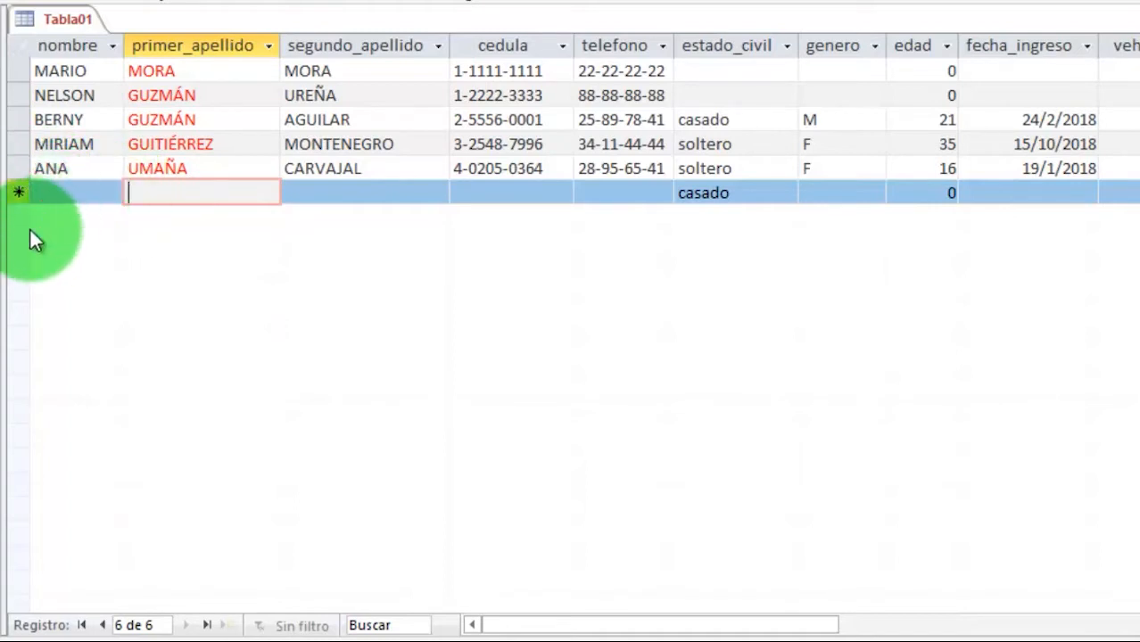
Clear the default estado_civil value in the new record
{"action": "double_click", "coordinate": [725, 192]}
{"action": "type", "text": "Casado"}
{"action": "left_click", "coordinate": [656, 203]}
{"action": "key", "text": "Delete"}
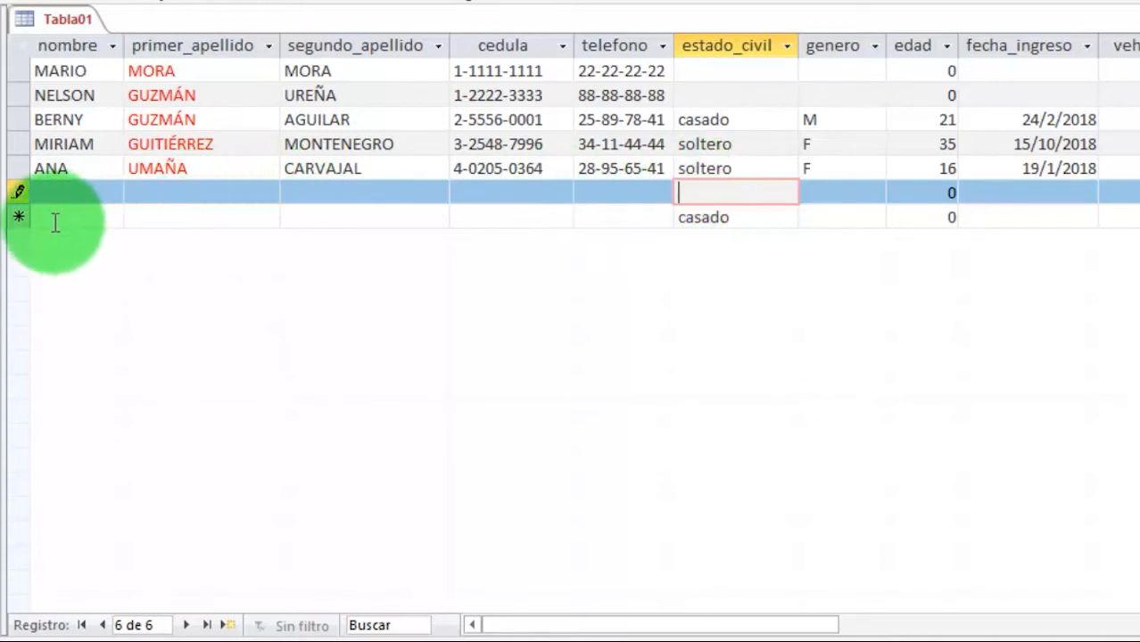
Fill in the new record's name, surnames, ID number and phone, with estado_civil soltera, genero F and edad 21
{"action": "left_click", "coordinate": [107, 189]}
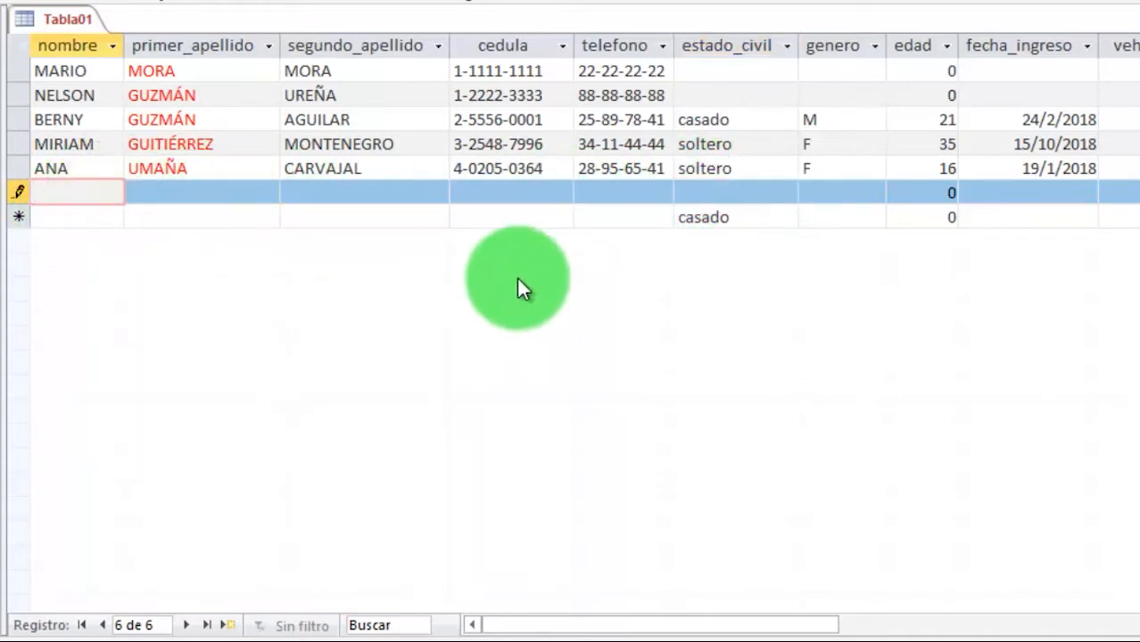
{"action": "key", "text": "Tab"}
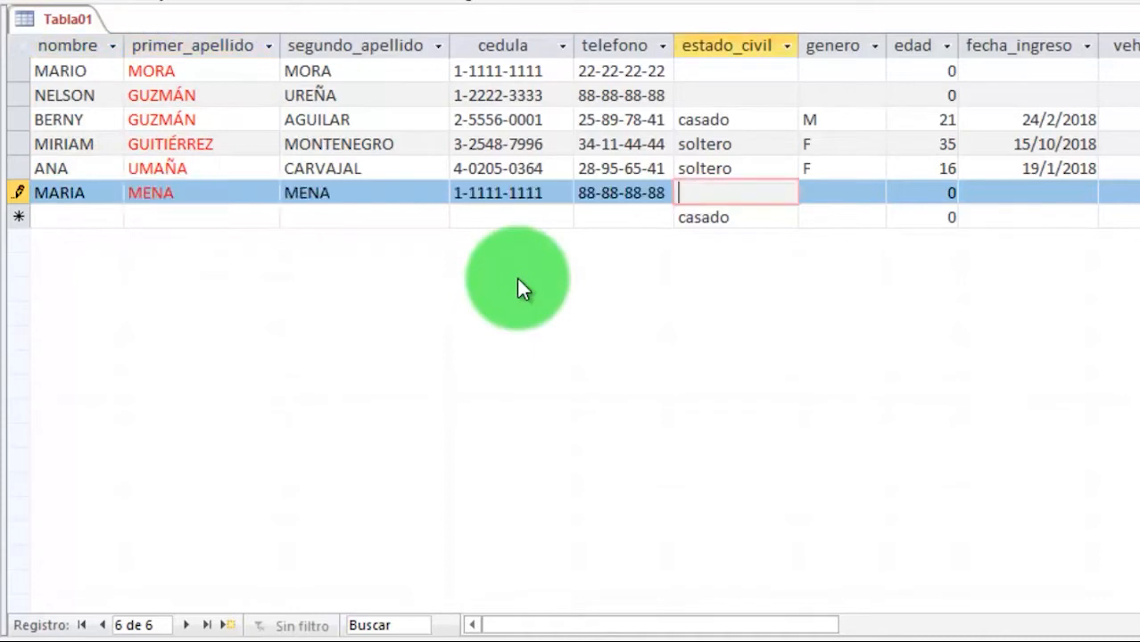
{"action": "type", "text": "soltera"}
{"action": "key", "text": "Tab"}
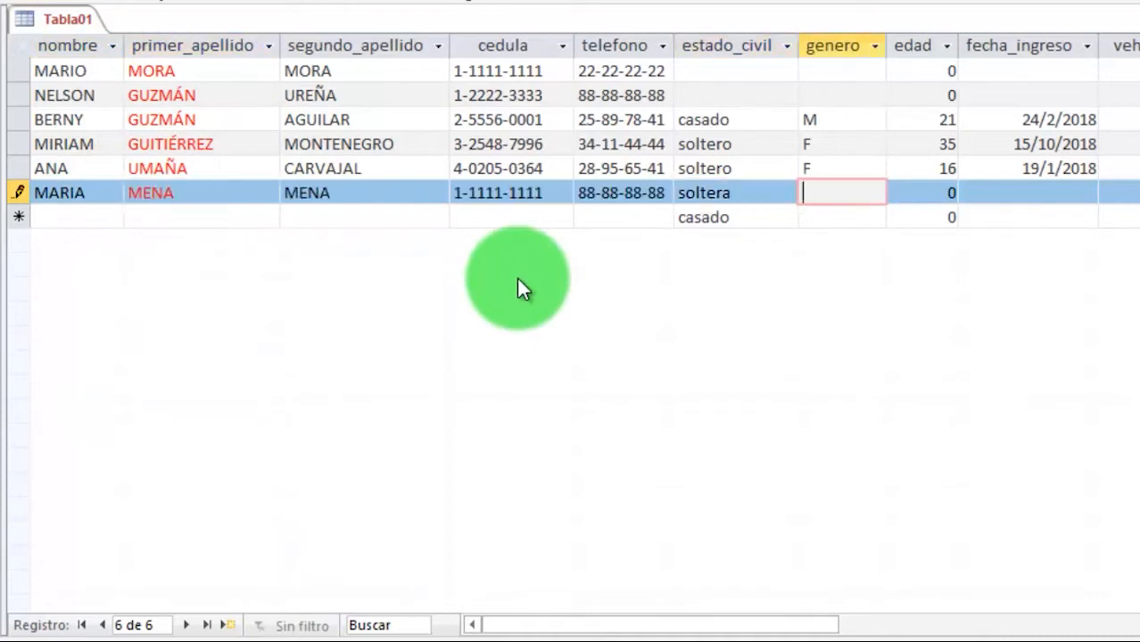
{"action": "key", "text": "Tab"}
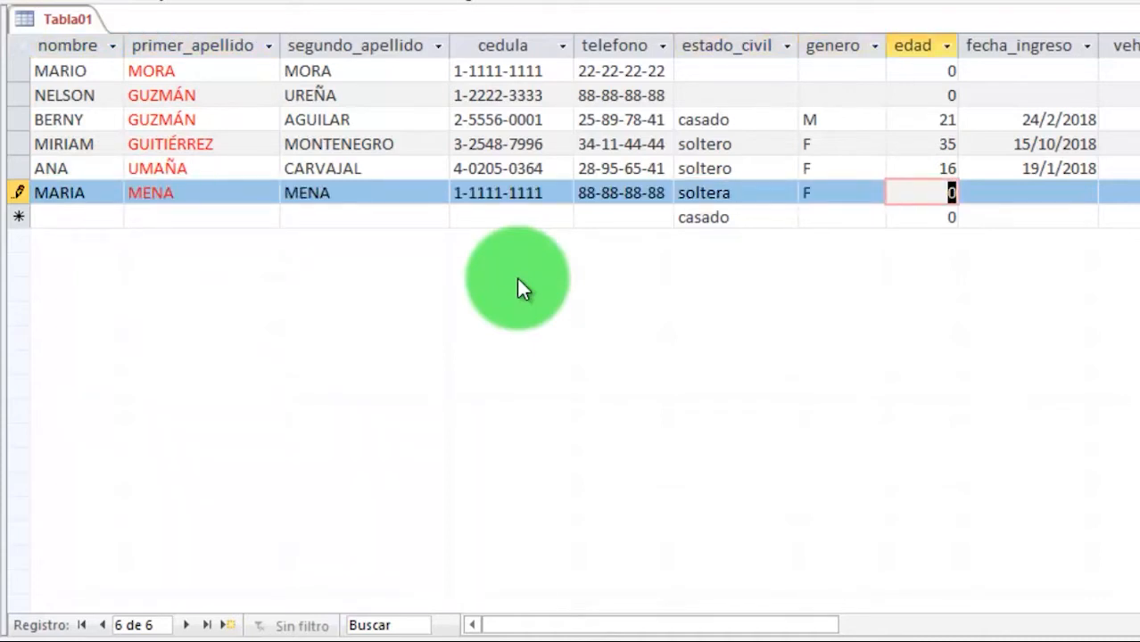
{"action": "key", "text": "Tab"}
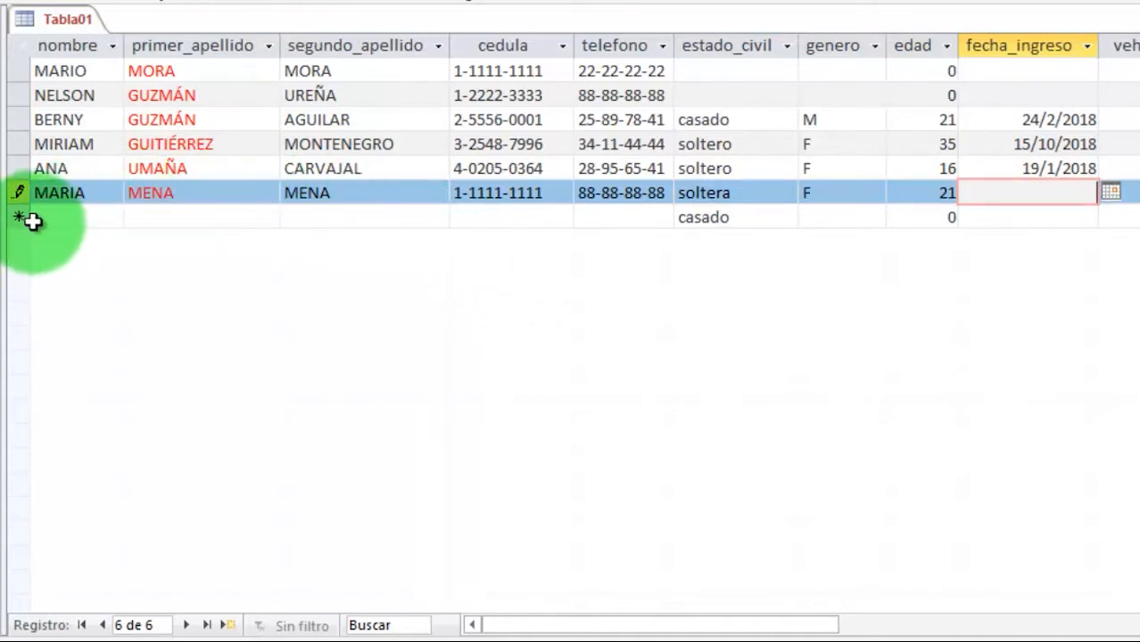
Try to commit the new record with the same cedula as the first record
{"action": "left_click", "coordinate": [720, 221]}
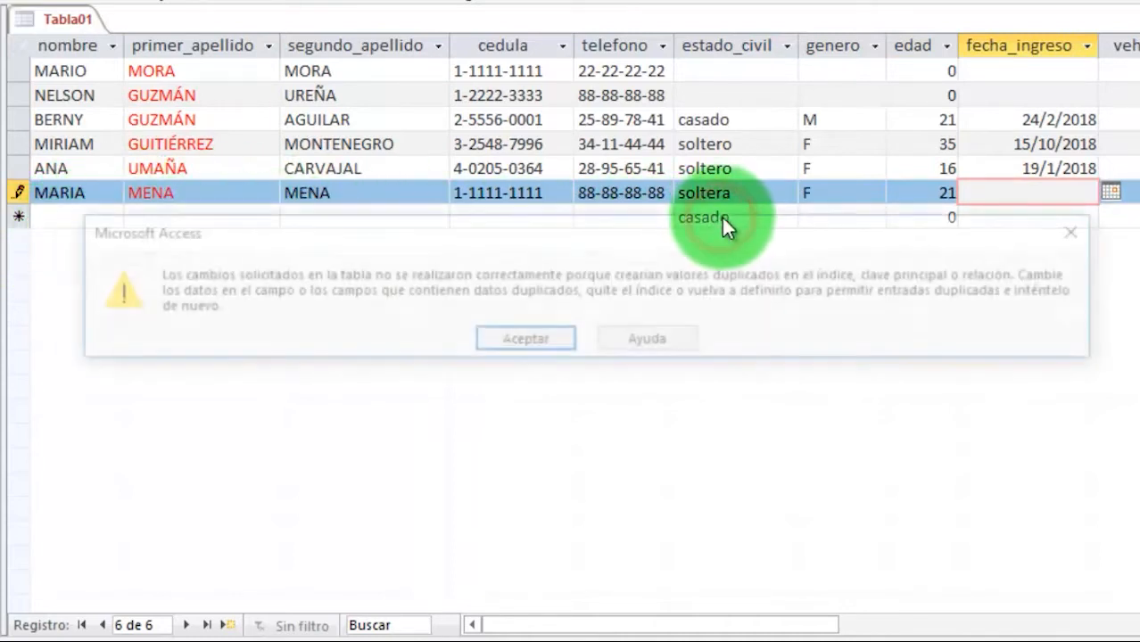
{"action": "left_click", "coordinate": [526, 340]}
{"action": "left_click", "coordinate": [668, 268]}
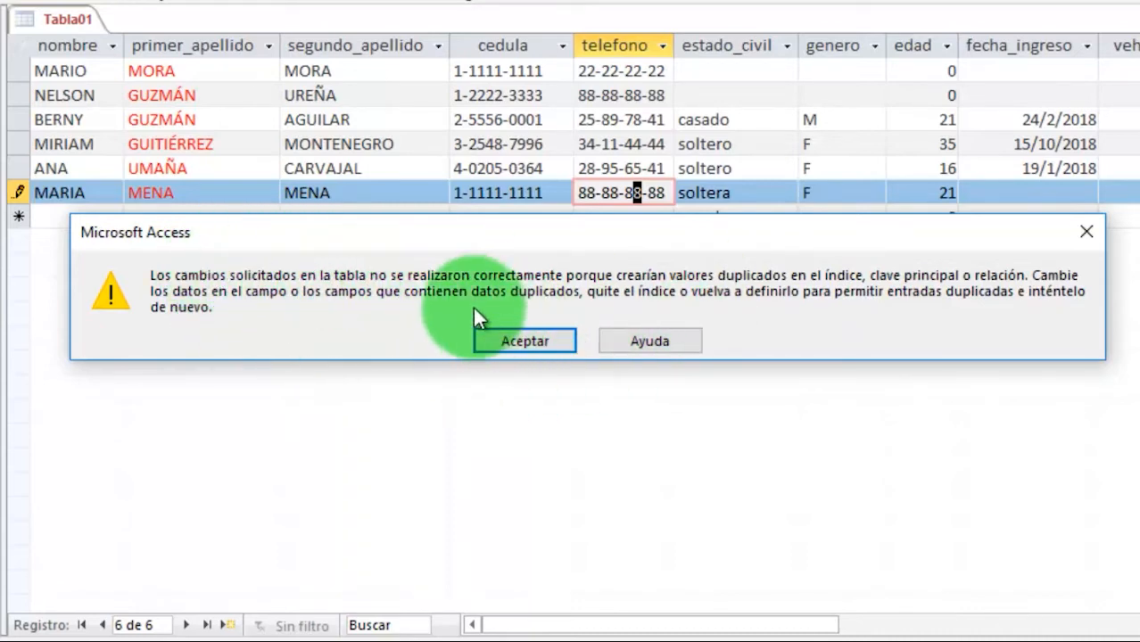
{"action": "left_click", "coordinate": [512, 341]}
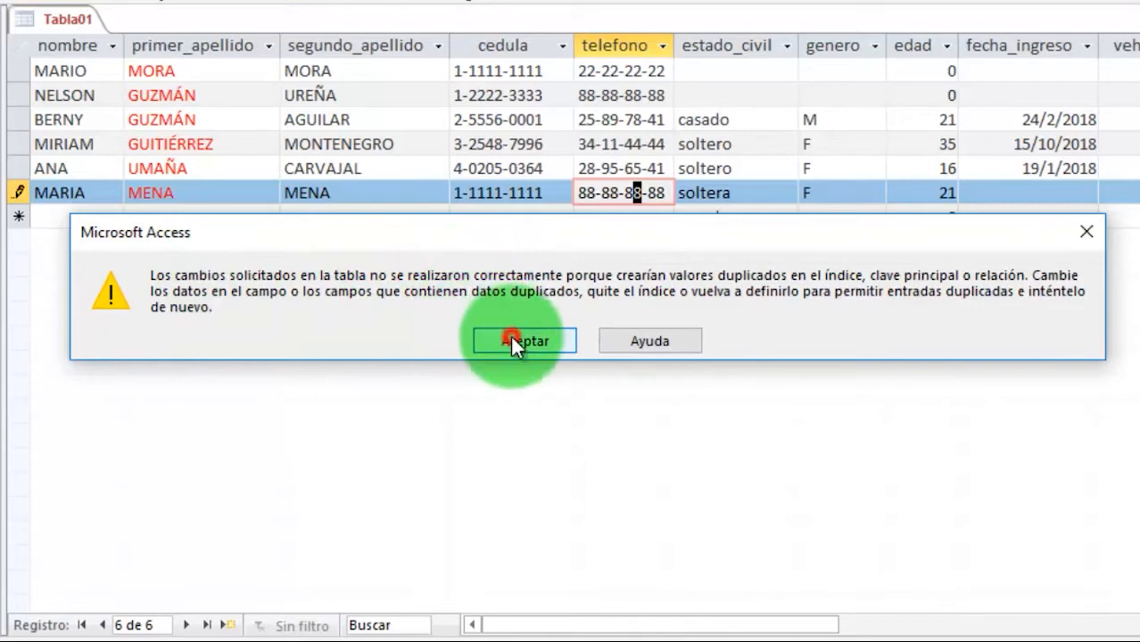
Replace the new record's cedula with a unique ID number and commit the record
{"action": "left_click", "coordinate": [538, 194]}
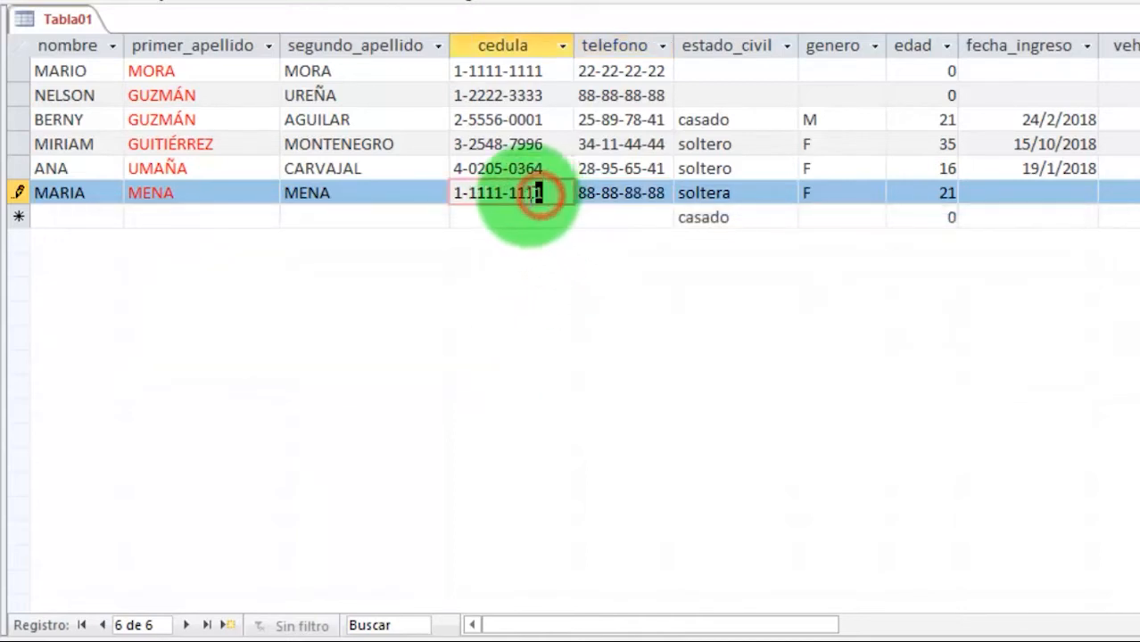
{"action": "left_click", "coordinate": [545, 194]}
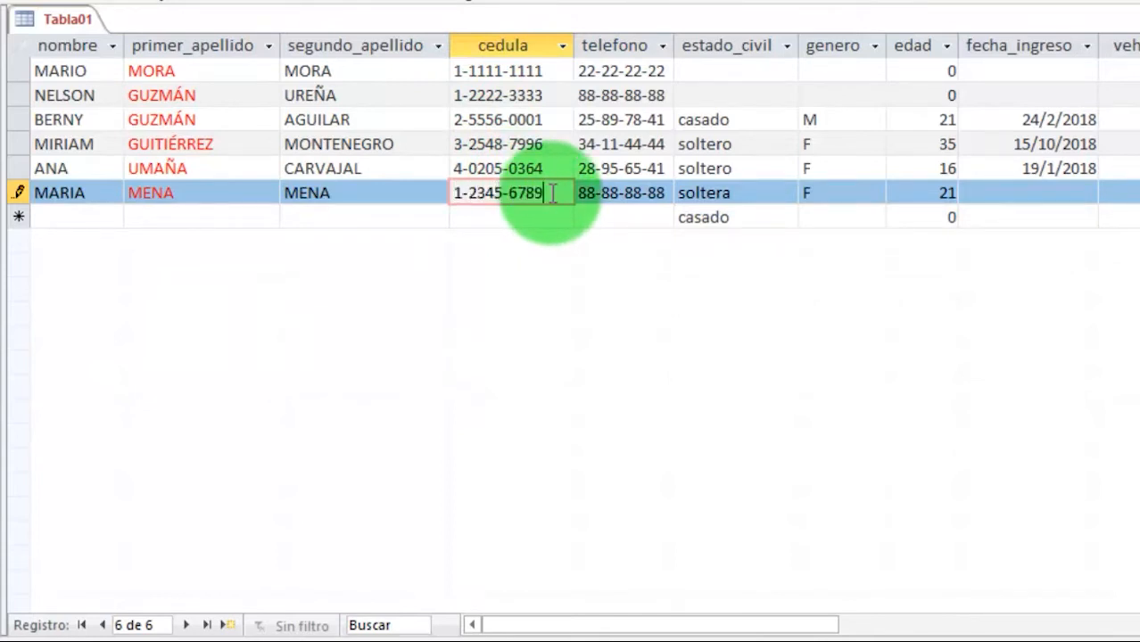
{"action": "left_click", "coordinate": [504, 72]}
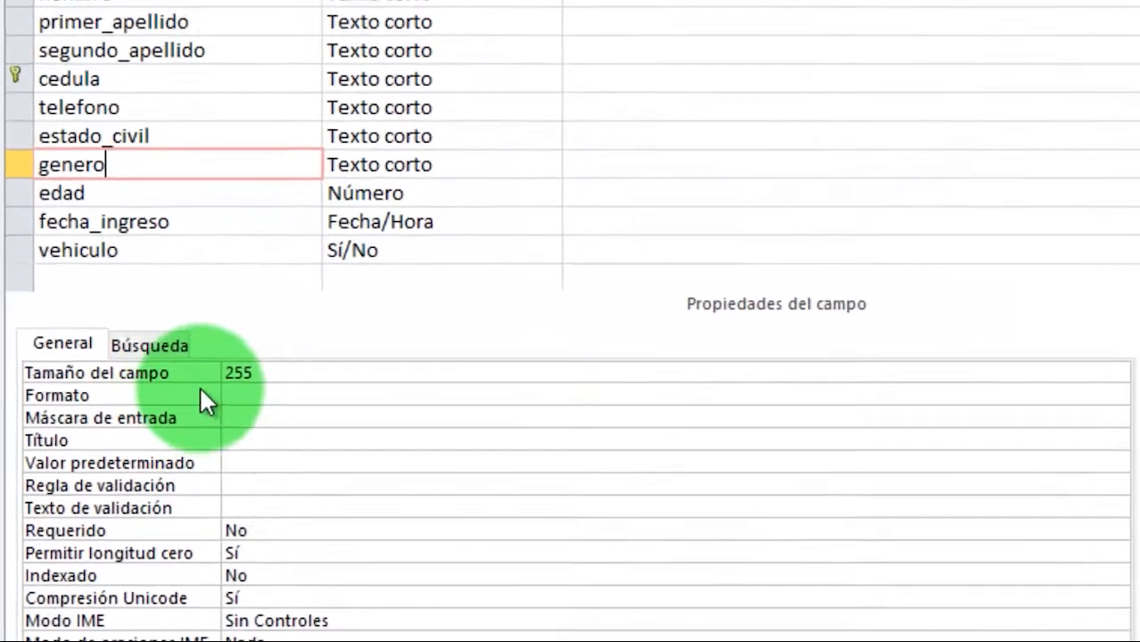
In Design view, set the genero field size to 1 and its format to >
{"action": "left_click", "coordinate": [244, 376]}
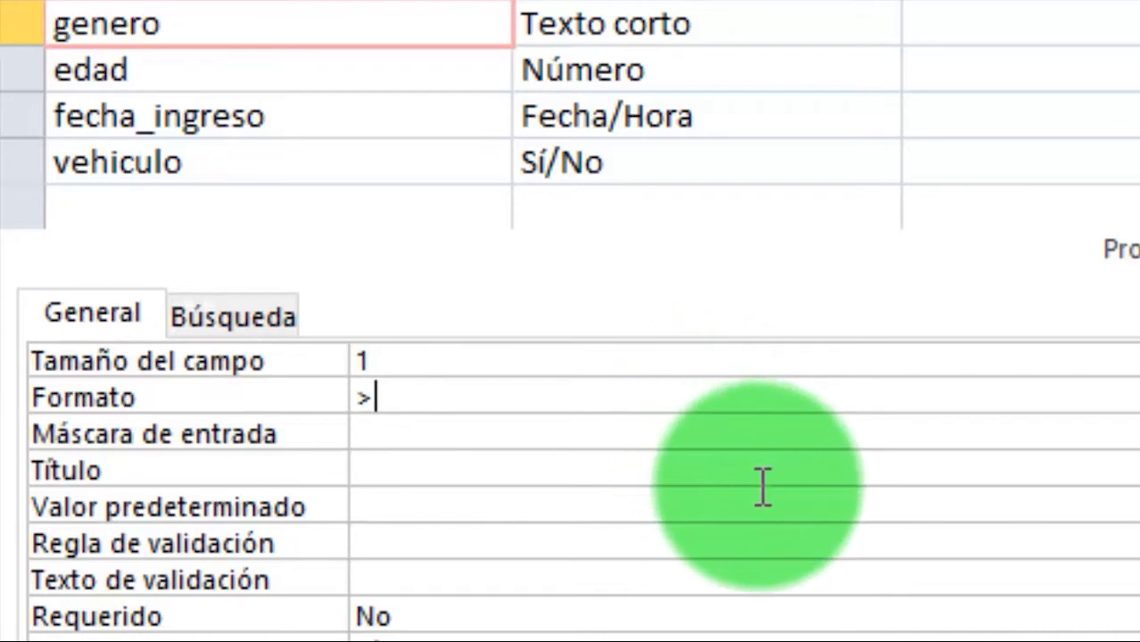
{"action": "left_click", "coordinate": [439, 366]}
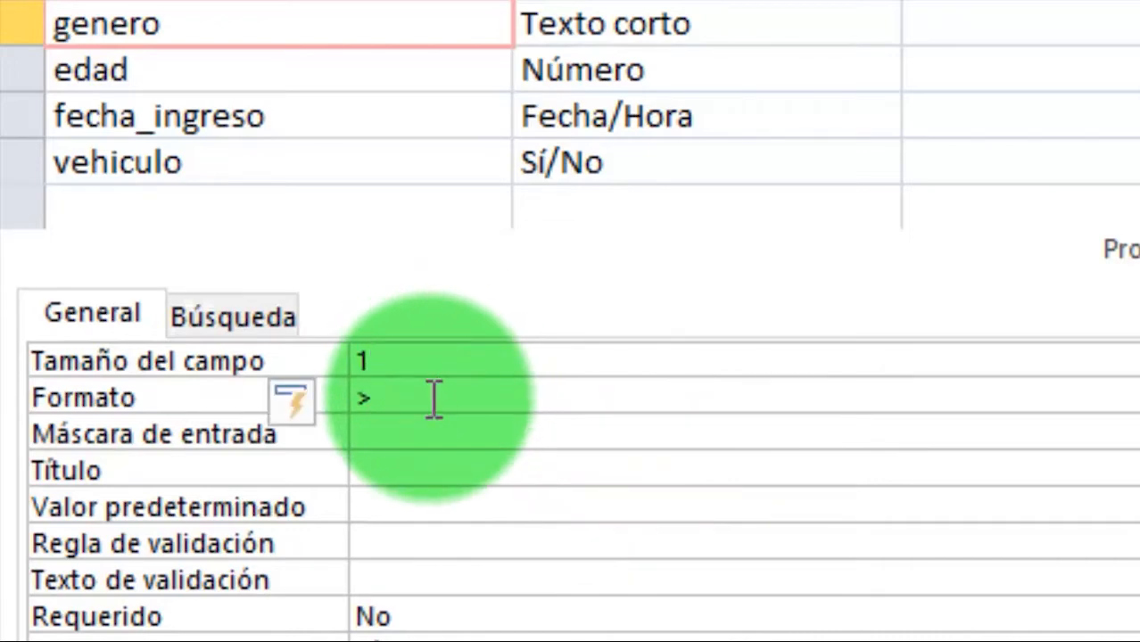
{"action": "left_click", "coordinate": [428, 401]}
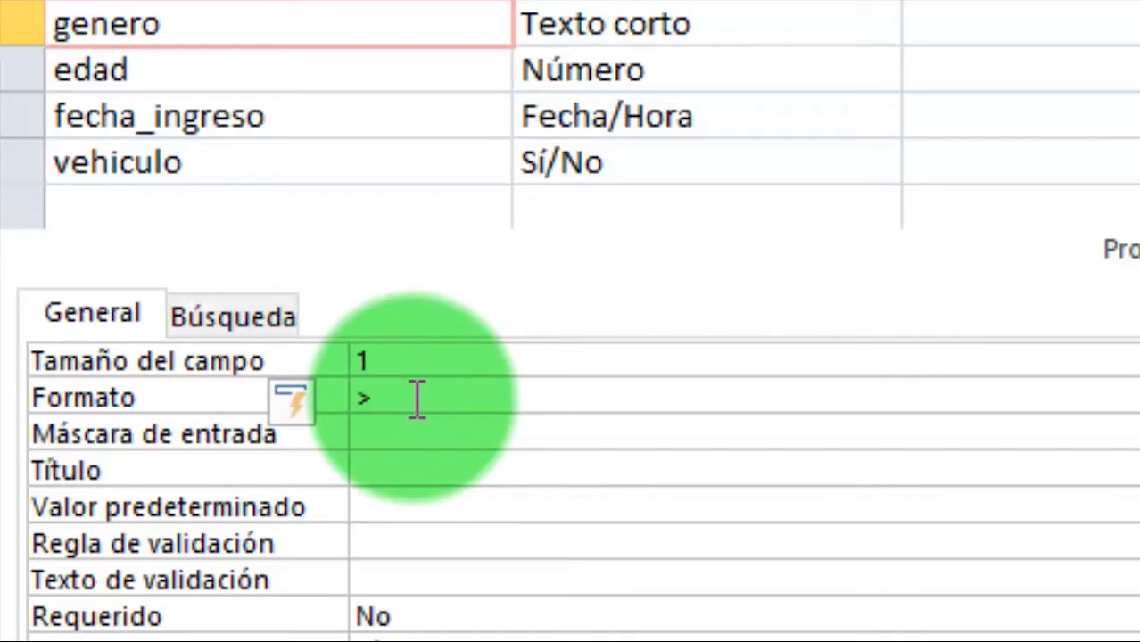
{"action": "left_click", "coordinate": [389, 364]}
{"action": "left_click", "coordinate": [417, 399]}
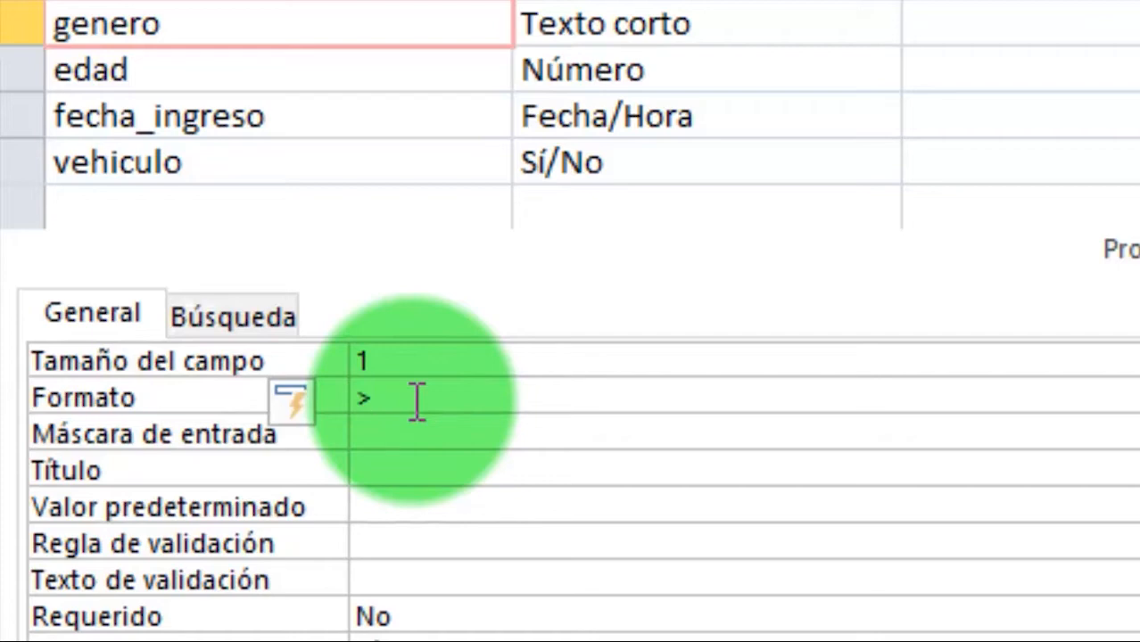
{"action": "left_click", "coordinate": [417, 364]}
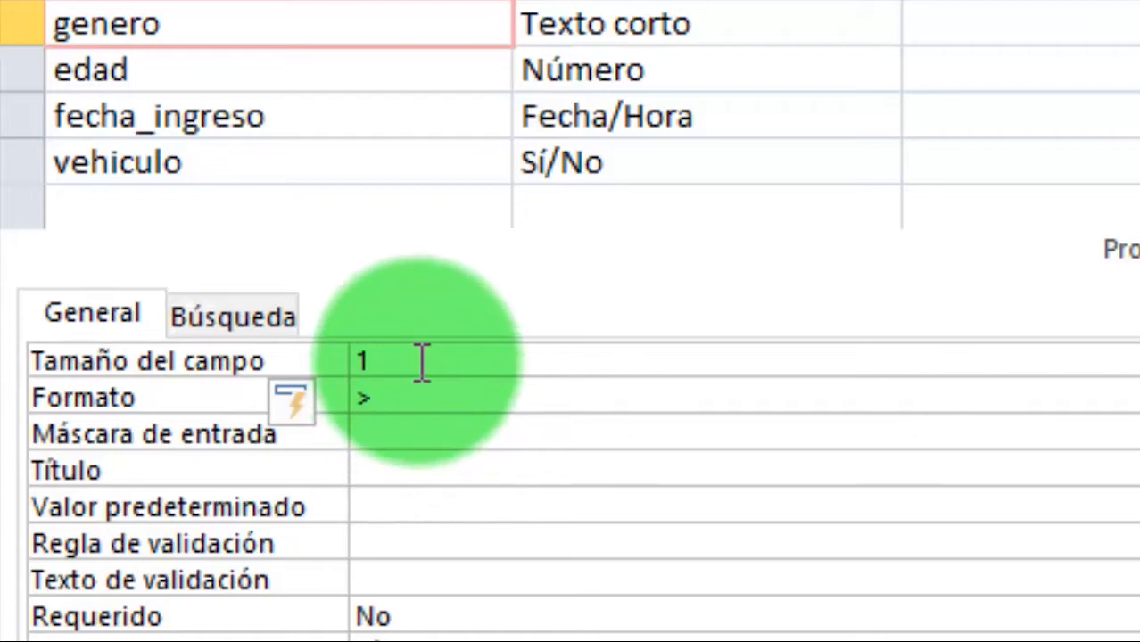
{"action": "double_click", "coordinate": [369, 361]}
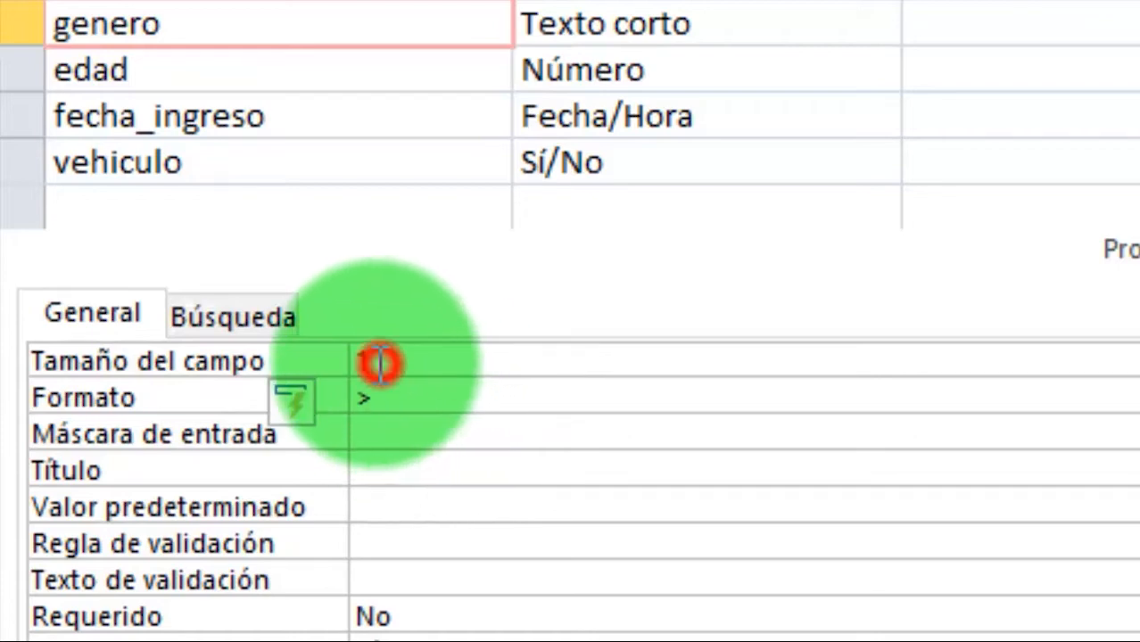
{"action": "left_click", "coordinate": [413, 361]}
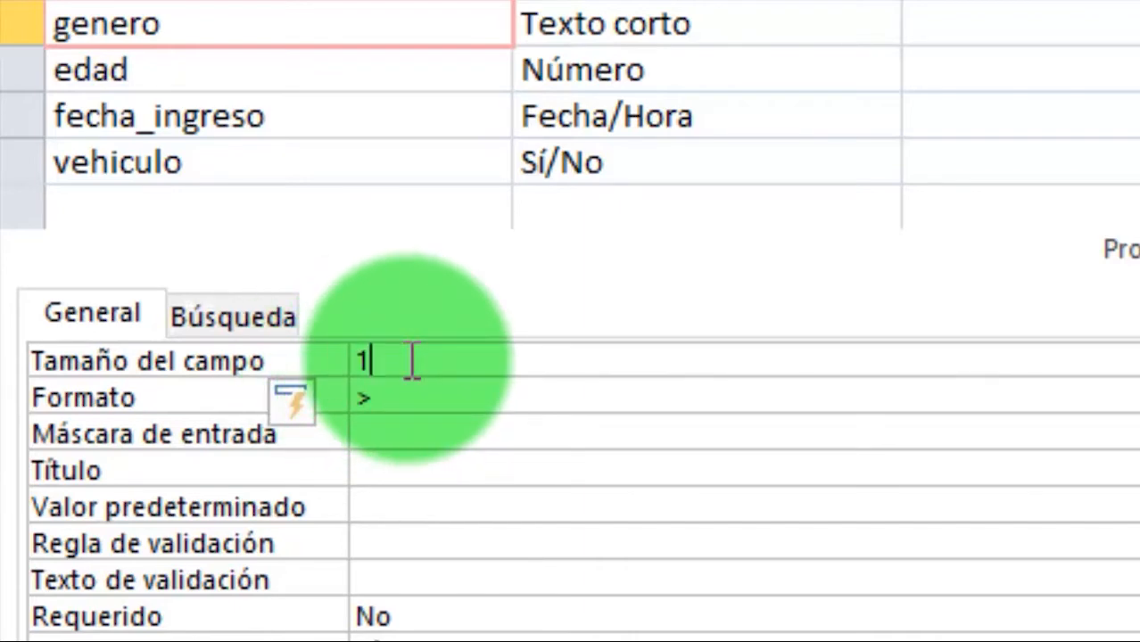
{"action": "double_click", "coordinate": [362, 361]}
{"action": "left_click", "coordinate": [413, 361]}
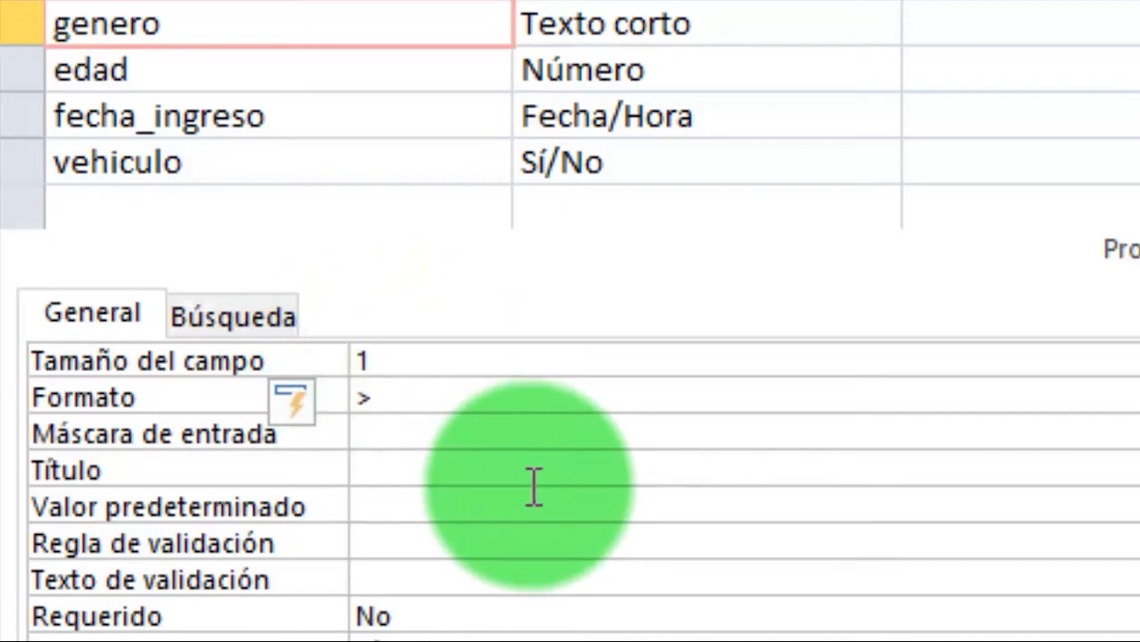
Set the genero field's validation rule to "F" O "M"
{"action": "left_click", "coordinate": [410, 546]}
{"action": "left_click", "coordinate": [412, 544]}
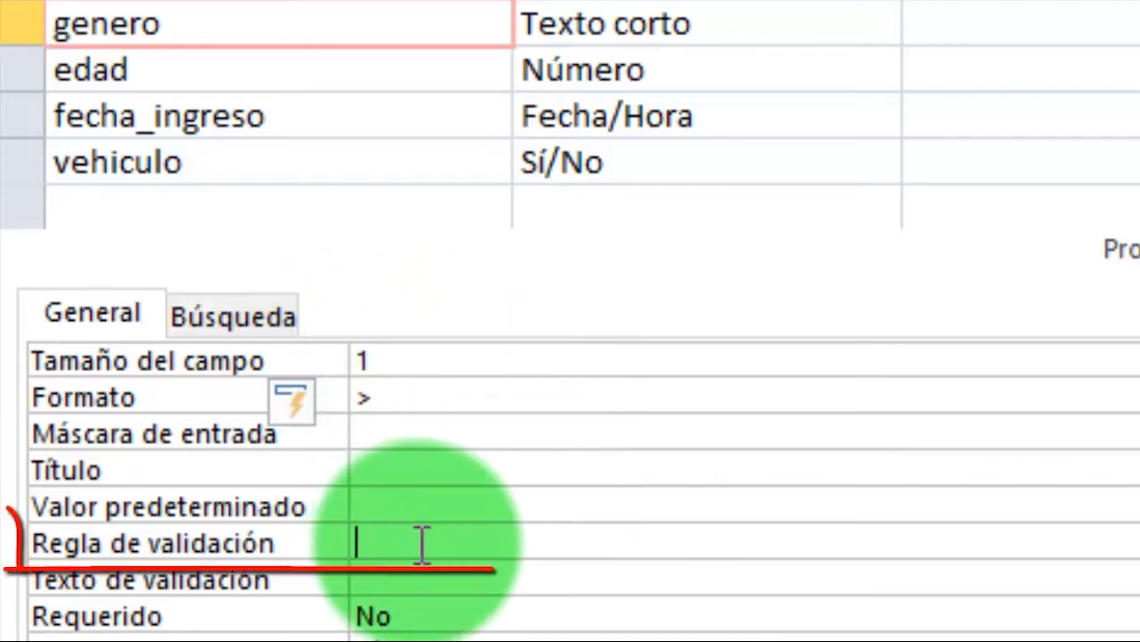
{"action": "type", "text": "F o M"}
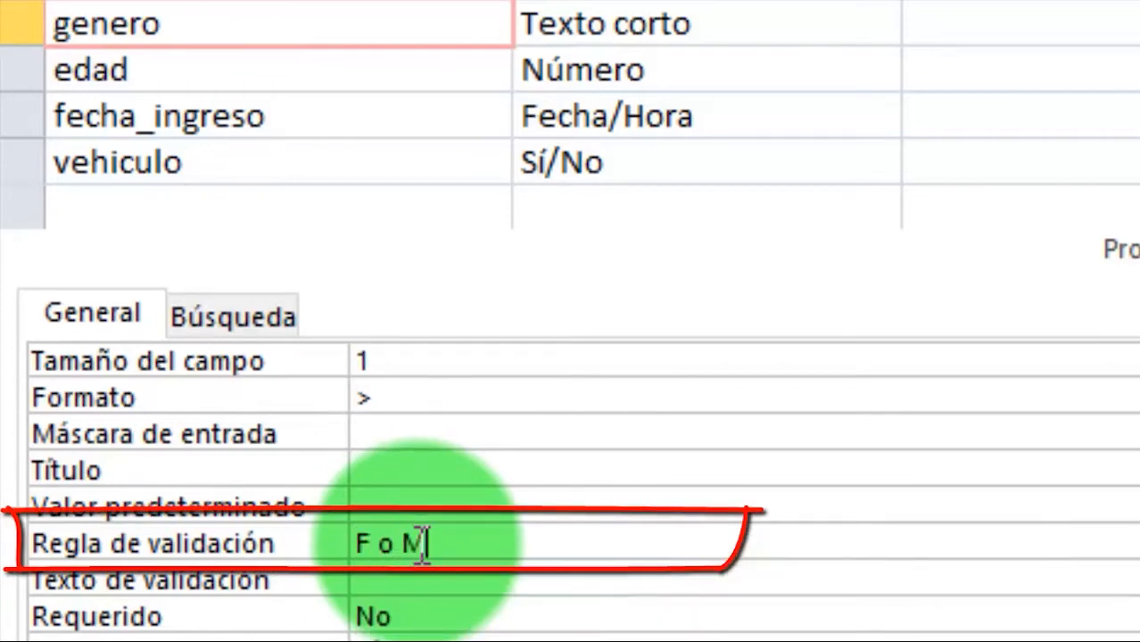
{"action": "left_click", "coordinate": [493, 503]}
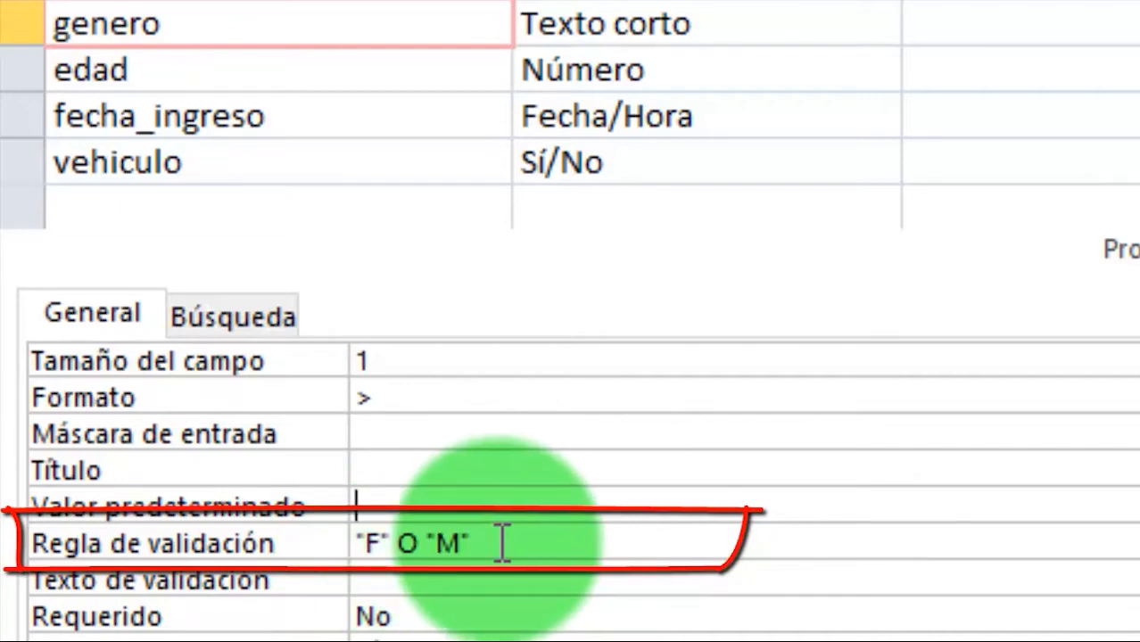
{"action": "left_click", "coordinate": [406, 442]}
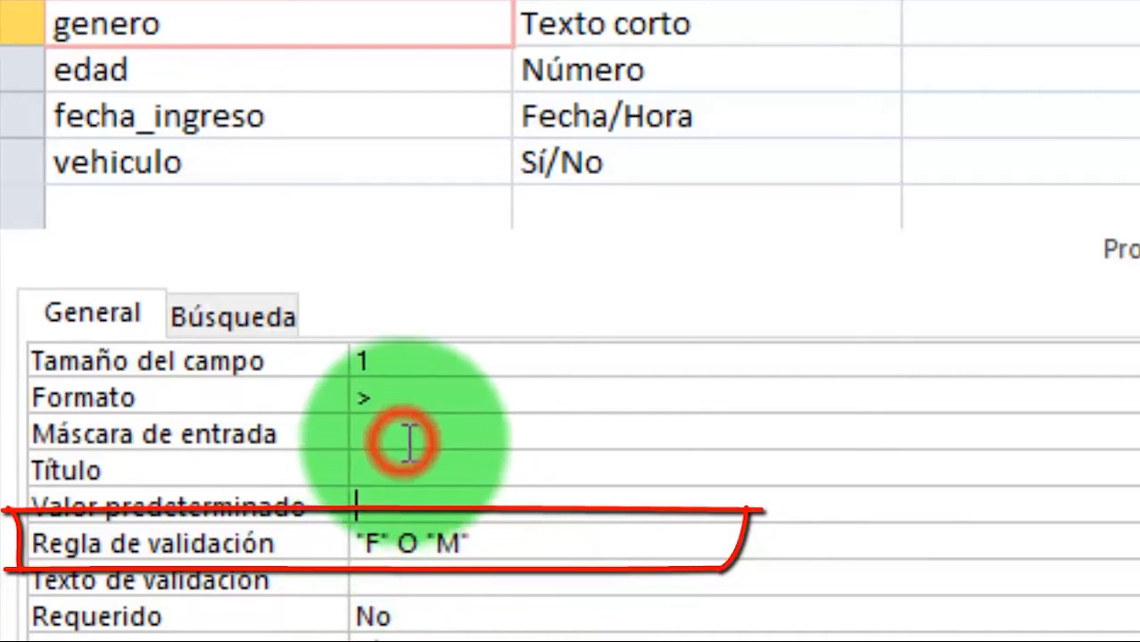
{"action": "left_click", "coordinate": [305, 541]}
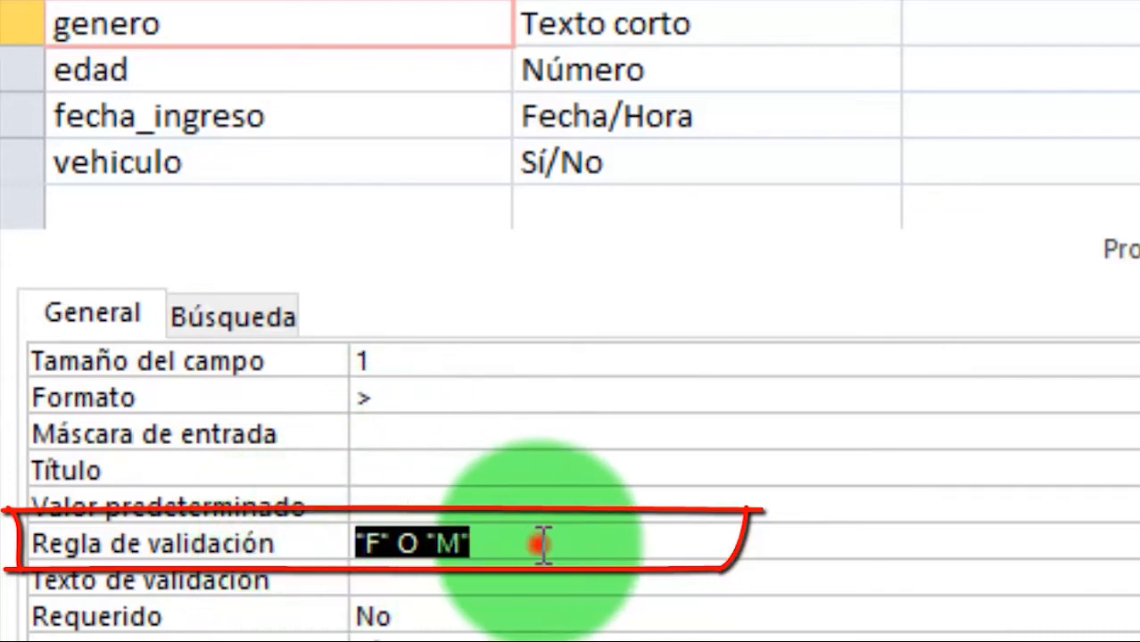
{"action": "left_click", "coordinate": [531, 543]}
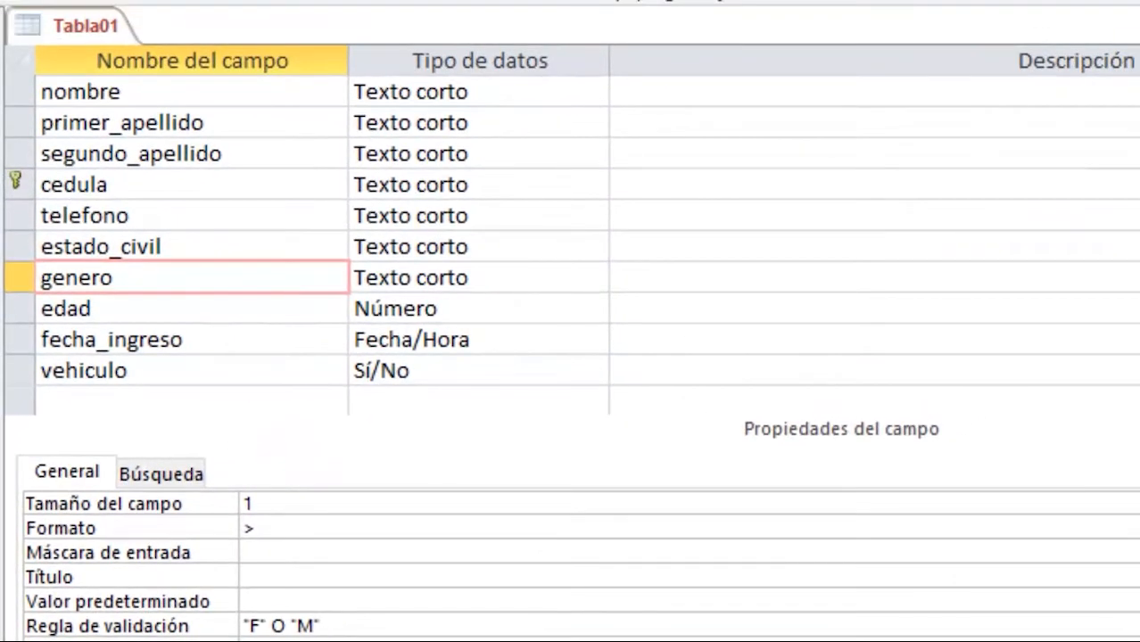
Save the design changes to Tabla01 and display it in Datasheet view
{"action": "key", "text": "ctrl+s"}
{"action": "left_click", "coordinate": [645, 469]}
{"action": "left_click", "coordinate": [649, 453]}
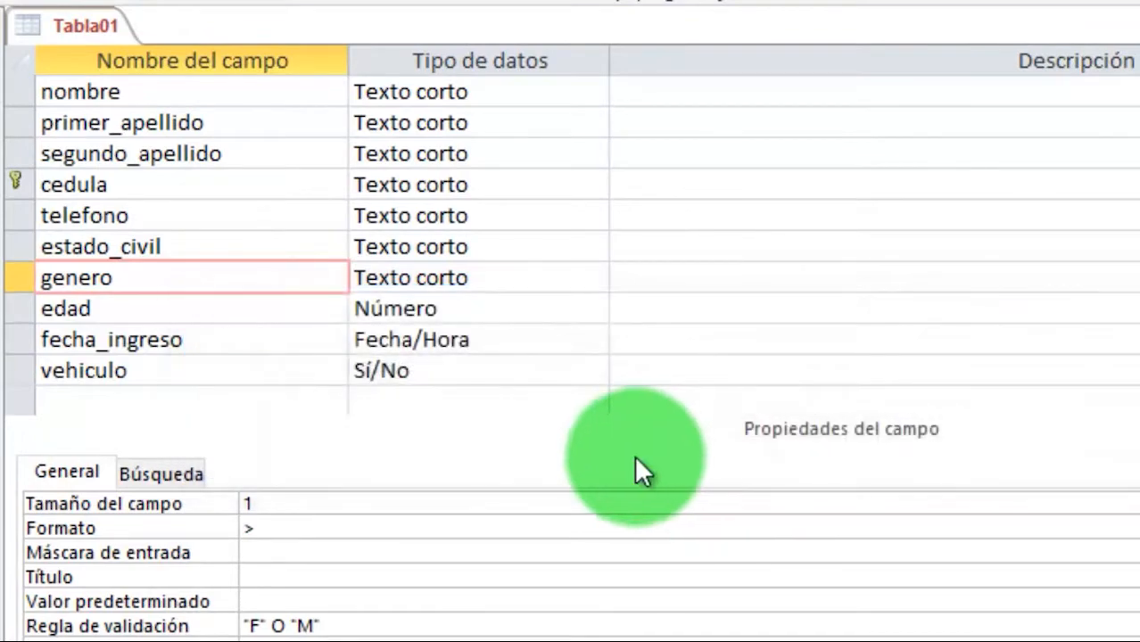
{"action": "left_click", "coordinate": [645, 482]}
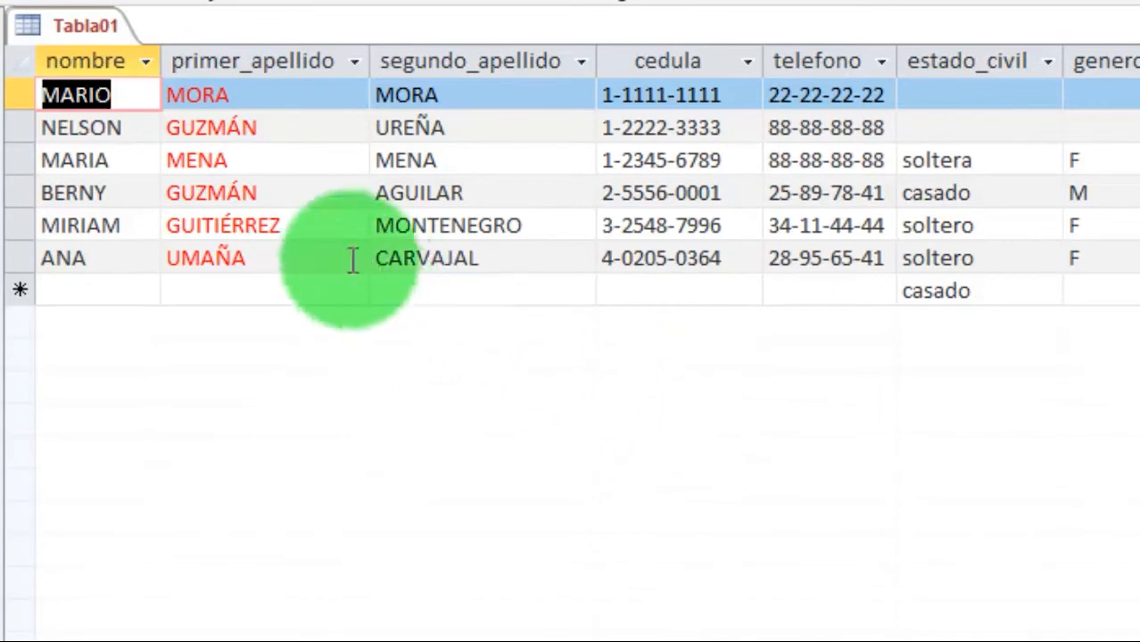
Try to enter A as the genero of the first record to test the validation rule
{"action": "left_click", "coordinate": [1115, 95]}
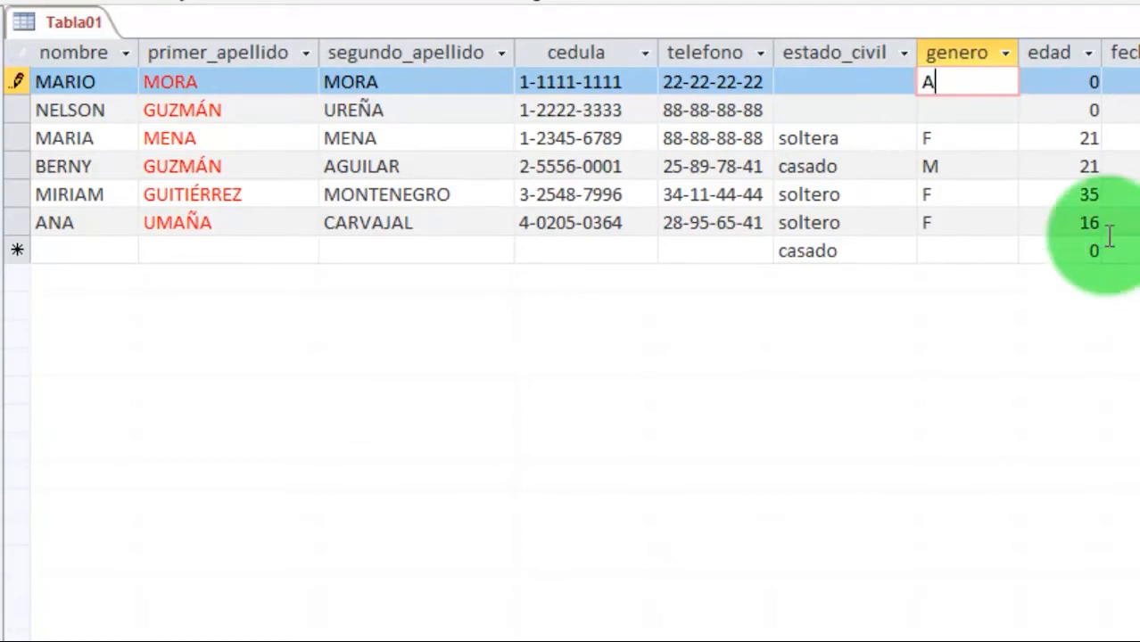
{"action": "left_click", "coordinate": [960, 115]}
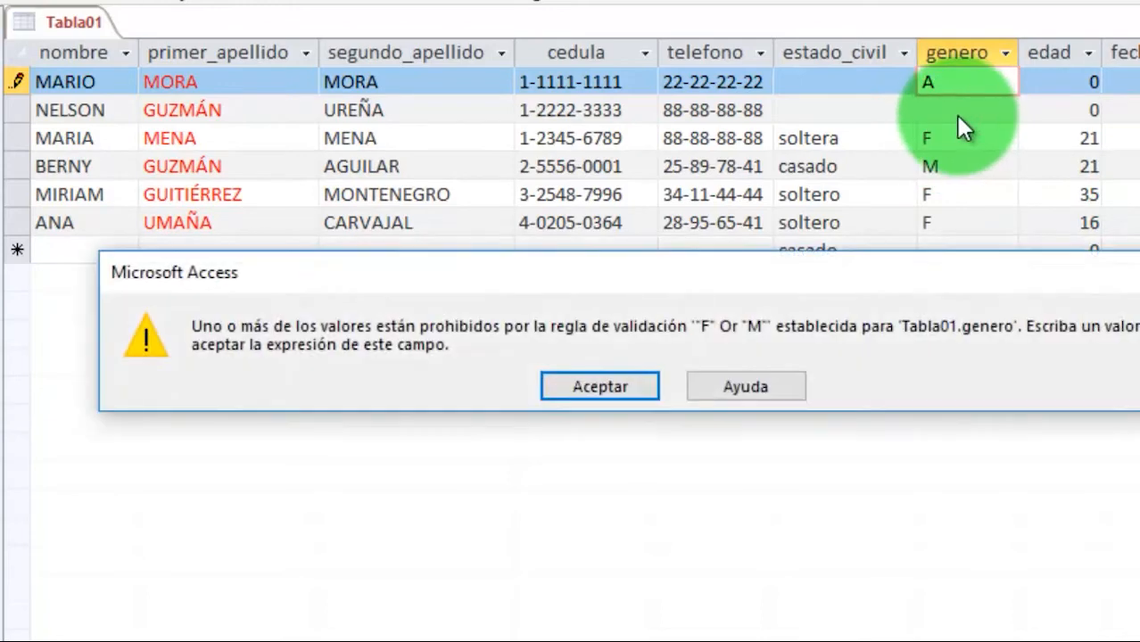
{"action": "left_click", "coordinate": [645, 387]}
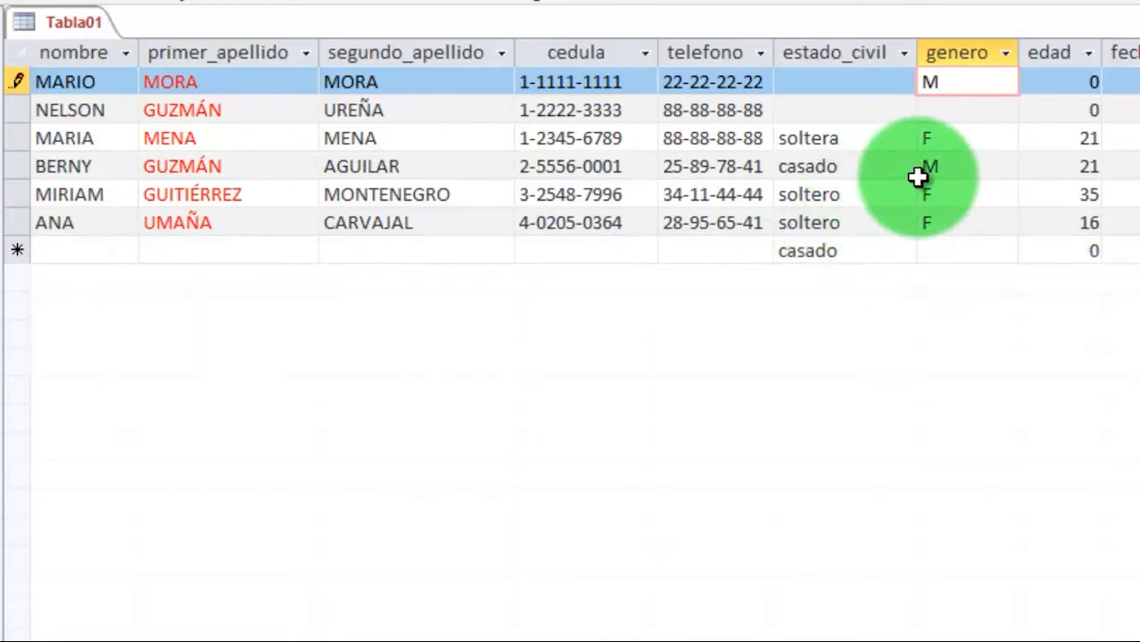
Enter M as the genero of the first and second records and commit both
{"action": "left_click", "coordinate": [961, 111]}
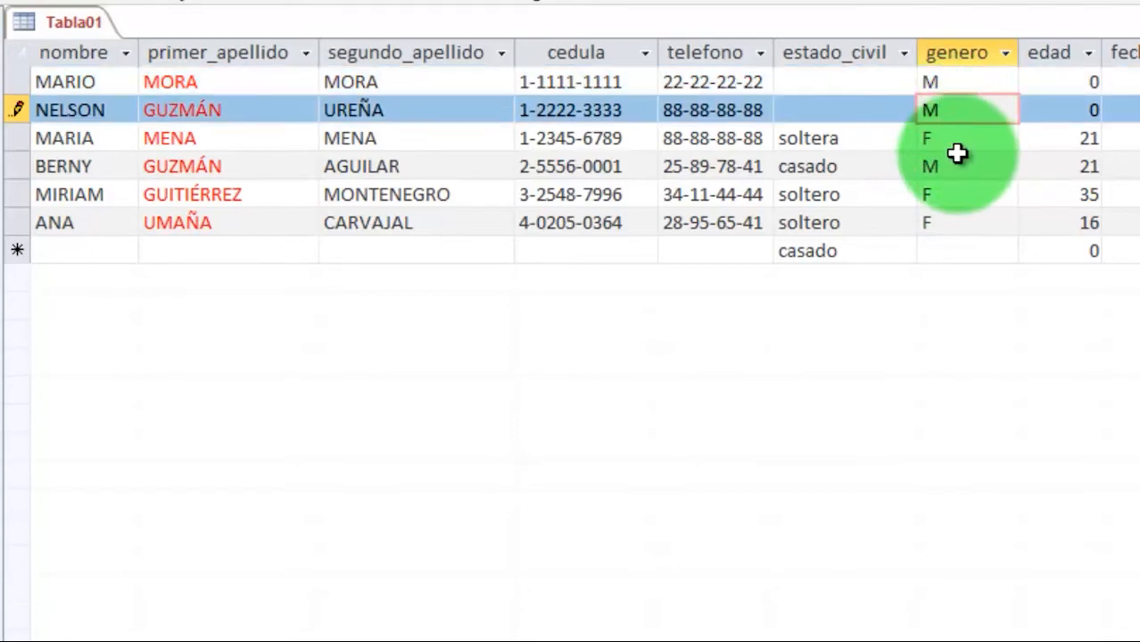
{"action": "left_click", "coordinate": [967, 141]}
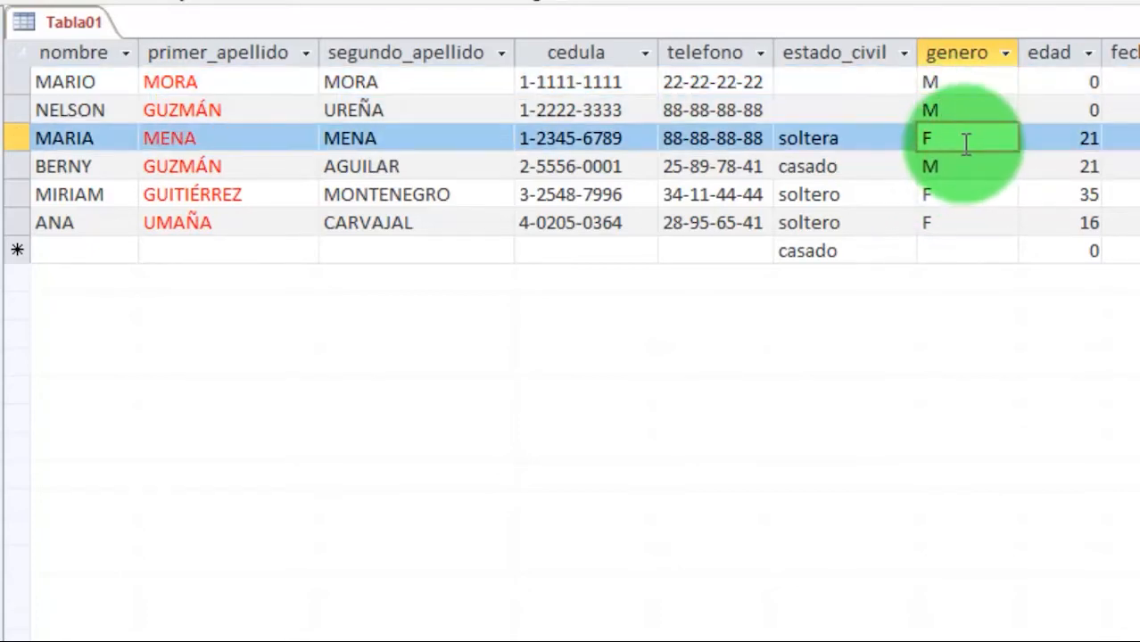
{"action": "left_click", "coordinate": [949, 84]}
{"action": "left_click", "coordinate": [951, 114]}
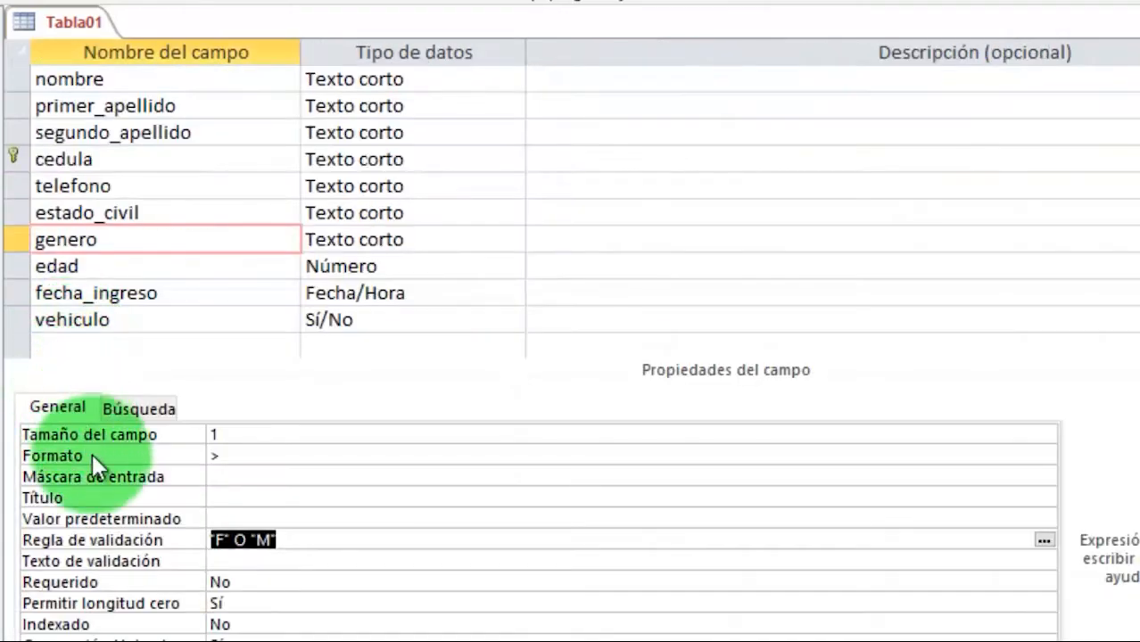
In Design view, set the data type of the edad field to Número
{"action": "left_click", "coordinate": [295, 539]}
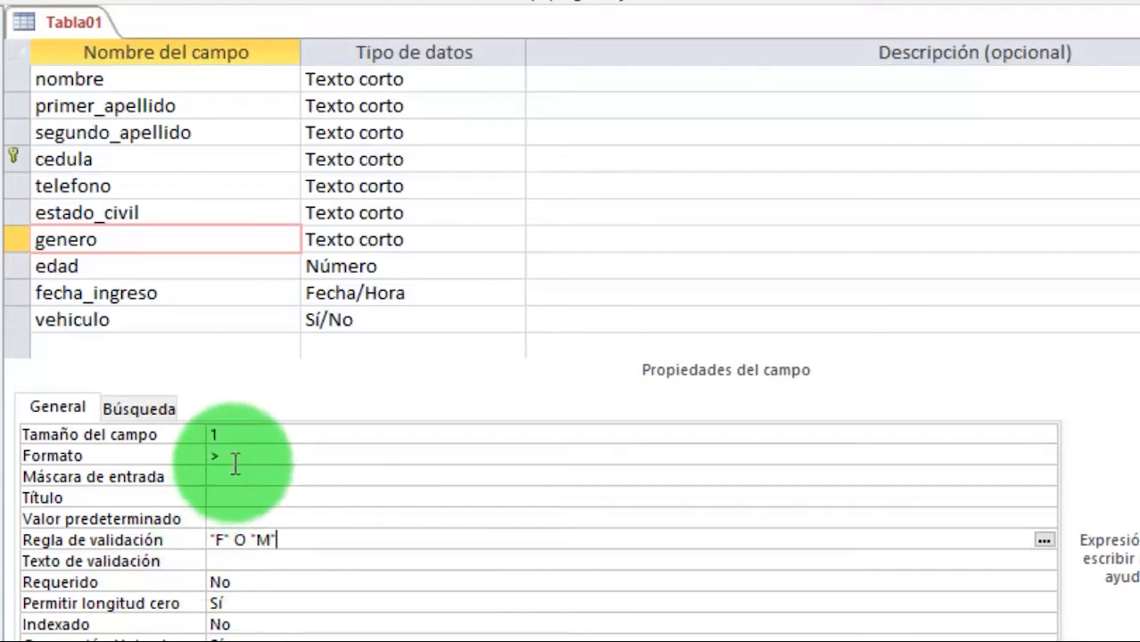
{"action": "left_click", "coordinate": [201, 265]}
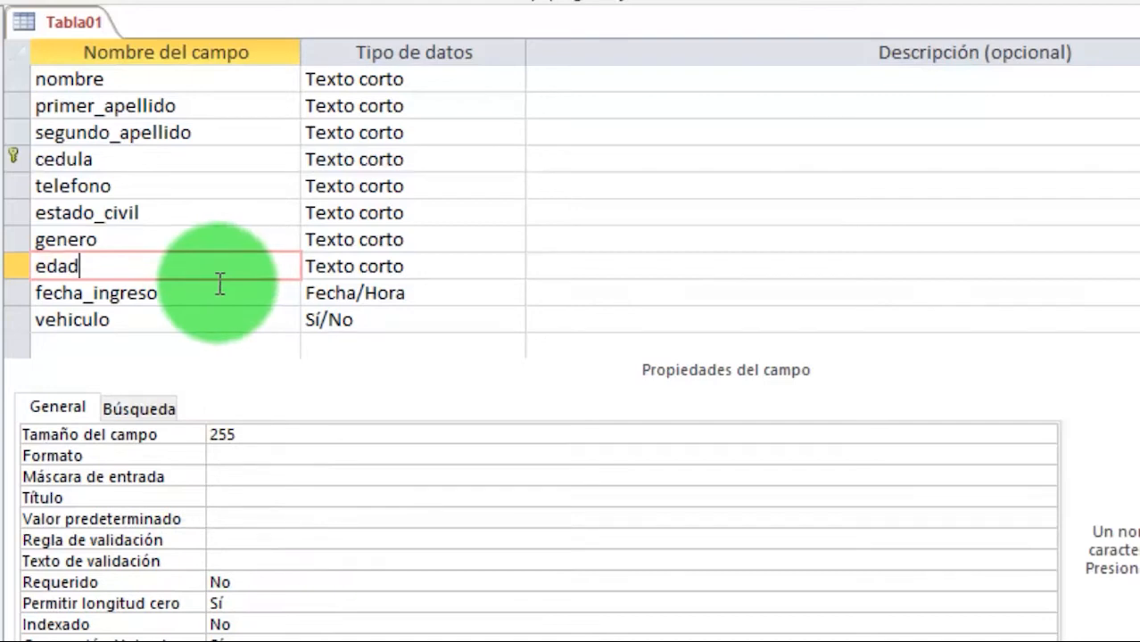
{"action": "left_click", "coordinate": [420, 265]}
{"action": "left_click", "coordinate": [511, 265]}
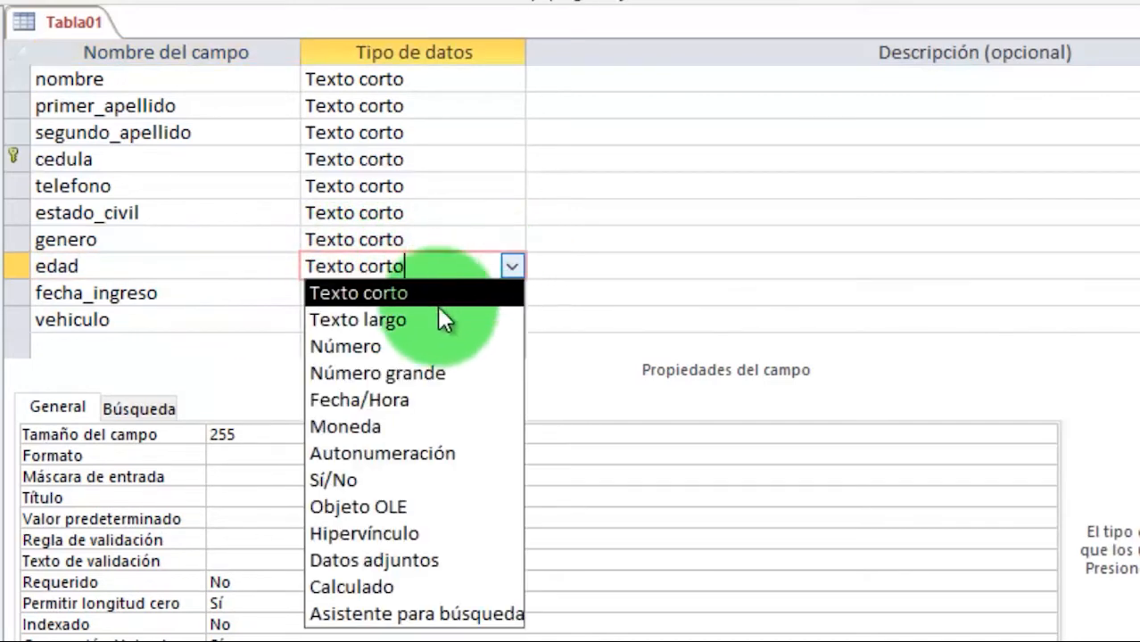
{"action": "left_click", "coordinate": [445, 346]}
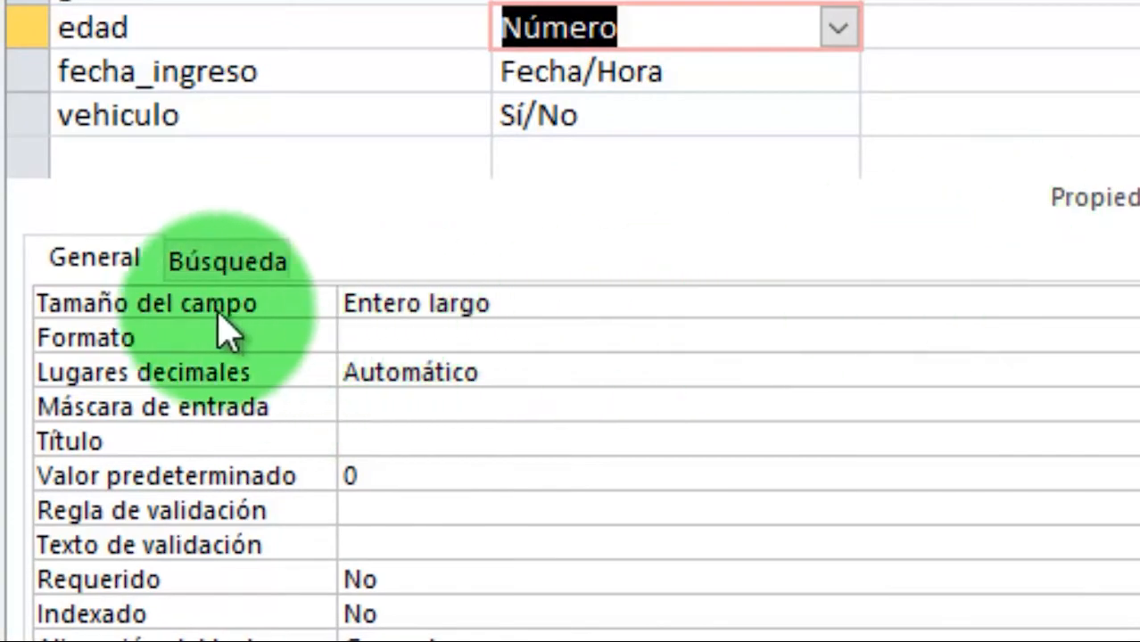
List the field size options for edad and examine the web help page for the value ranges and storage of each number size
{"action": "left_click", "coordinate": [506, 303]}
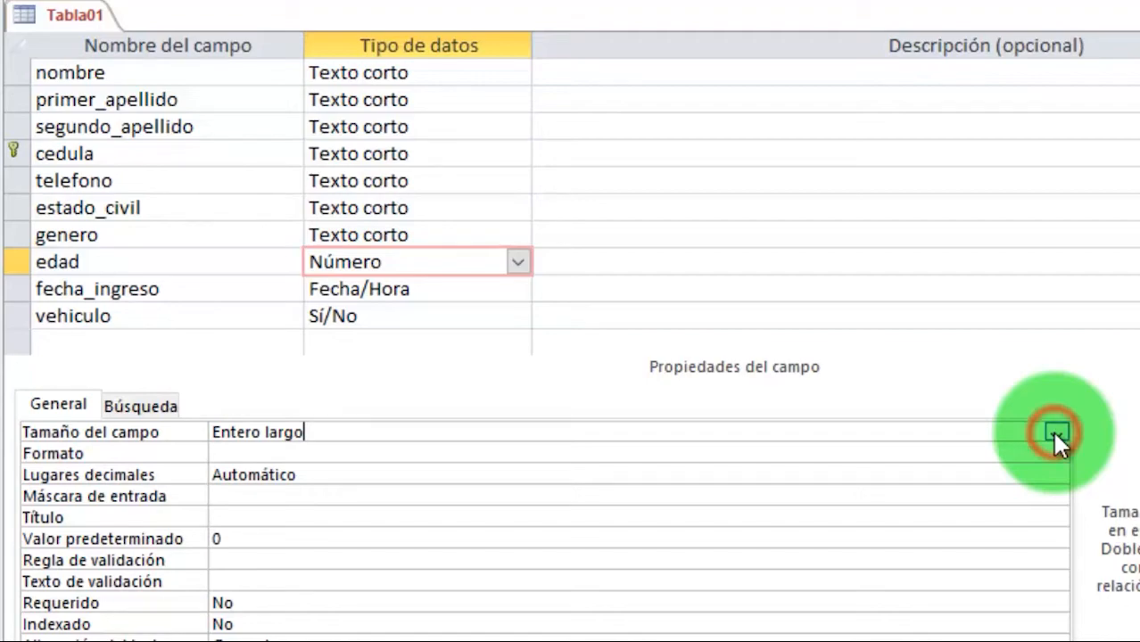
{"action": "left_click", "coordinate": [1054, 434]}
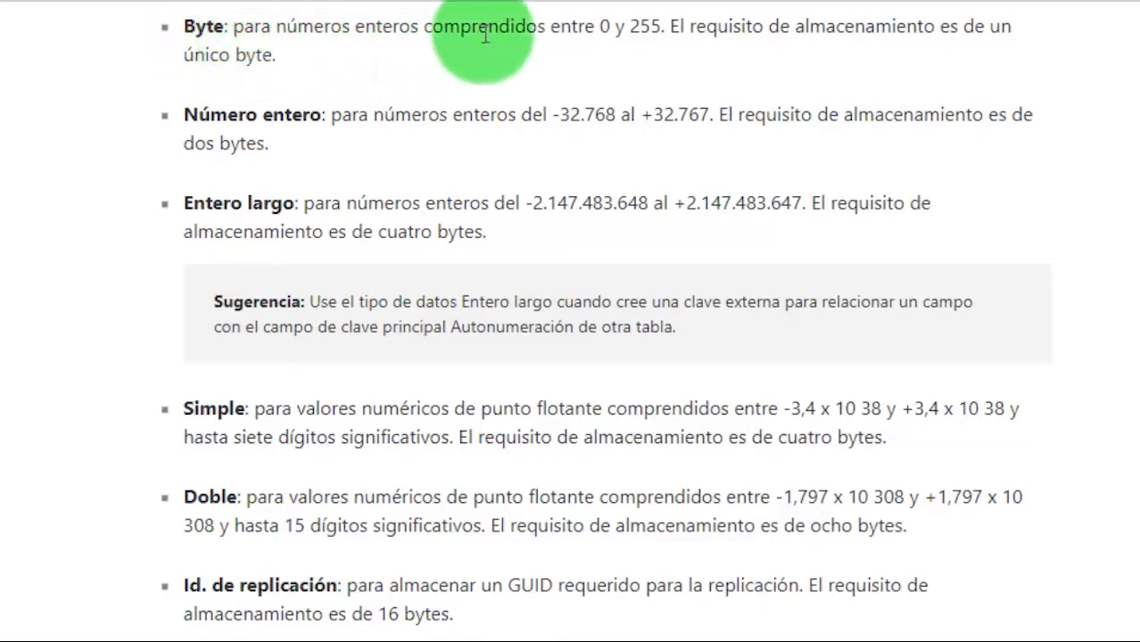
{"action": "left_click_drag", "start_coordinate": [594, 25], "coordinate": [661, 29]}
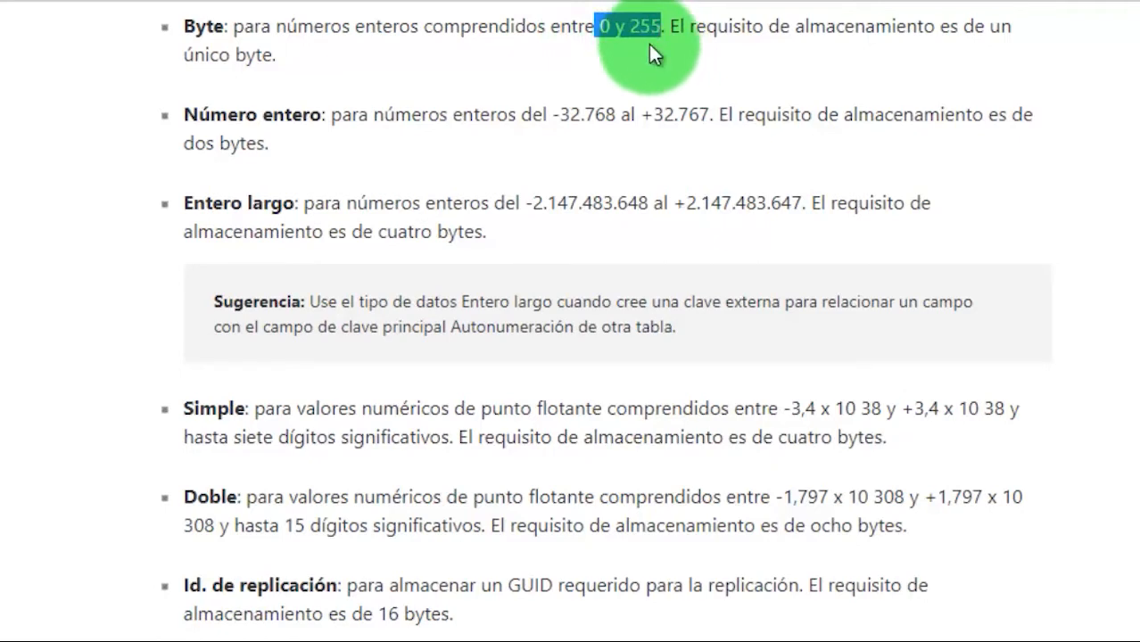
{"action": "left_click", "coordinate": [607, 37]}
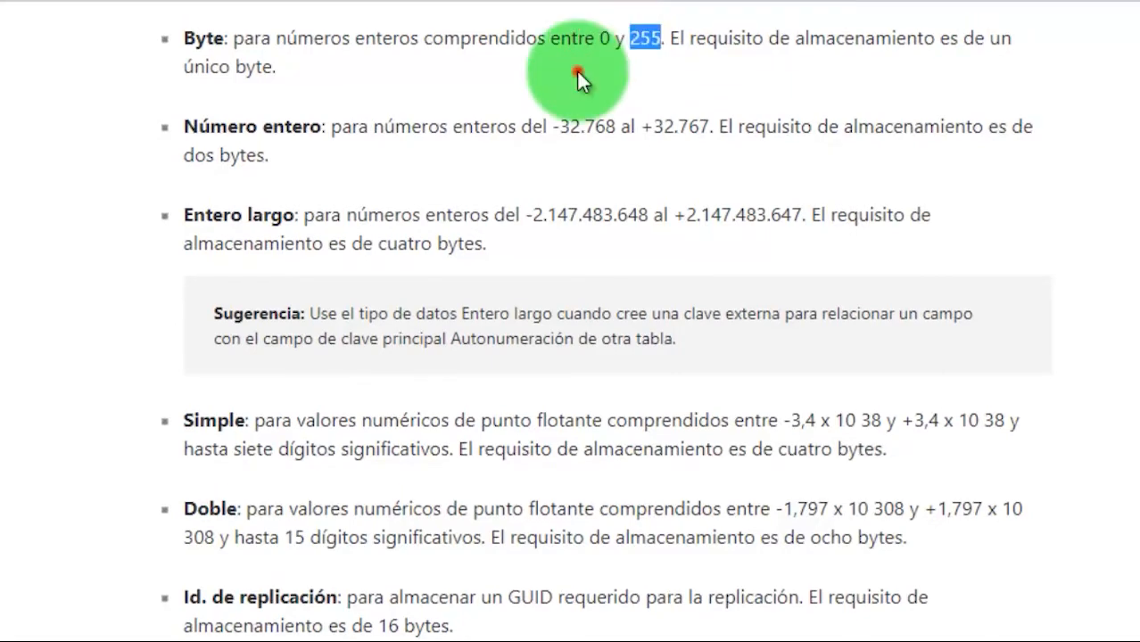
{"action": "left_click", "coordinate": [576, 69]}
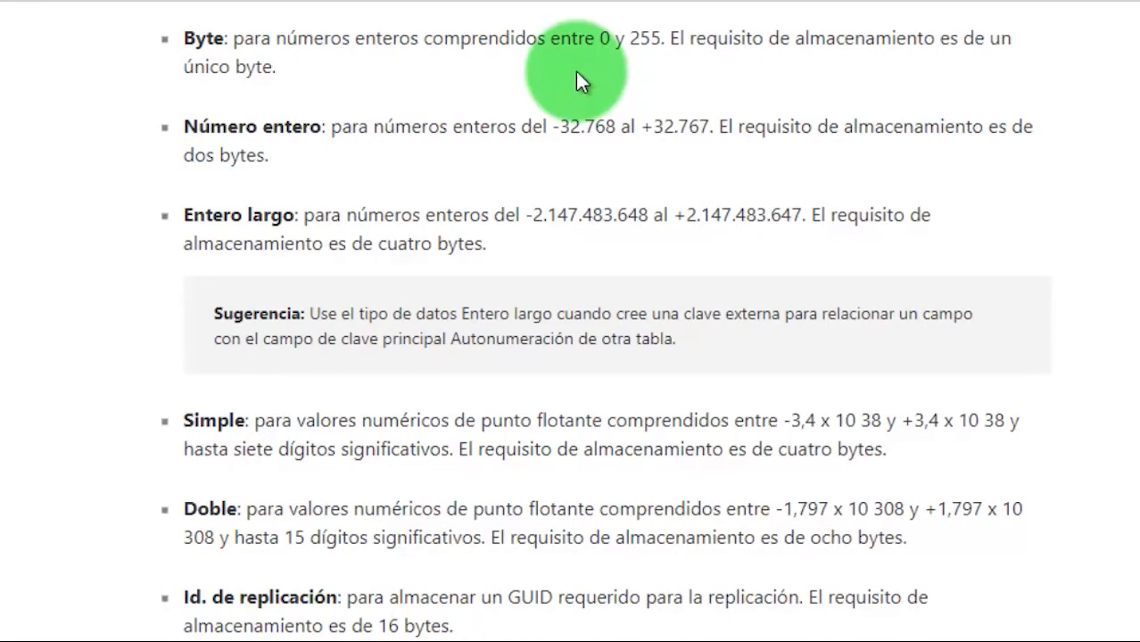
{"action": "left_click_drag", "start_coordinate": [629, 40], "coordinate": [662, 43]}
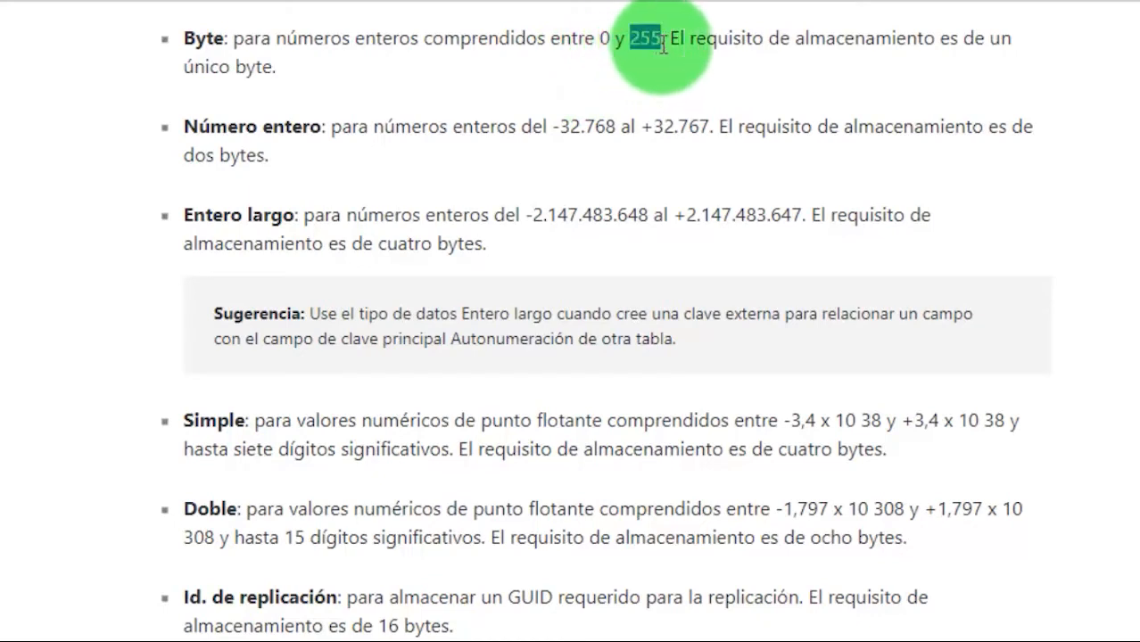
{"action": "left_click", "coordinate": [301, 59]}
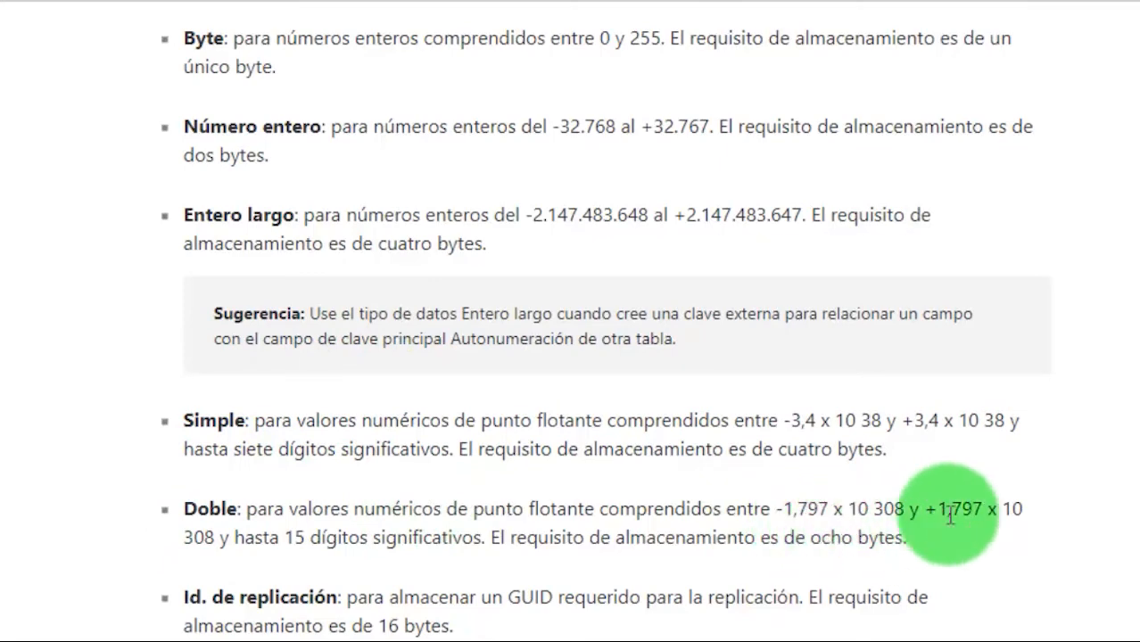
{"action": "scroll", "coordinate": [856, 456], "scroll_direction": "down", "scroll_amount": 5}
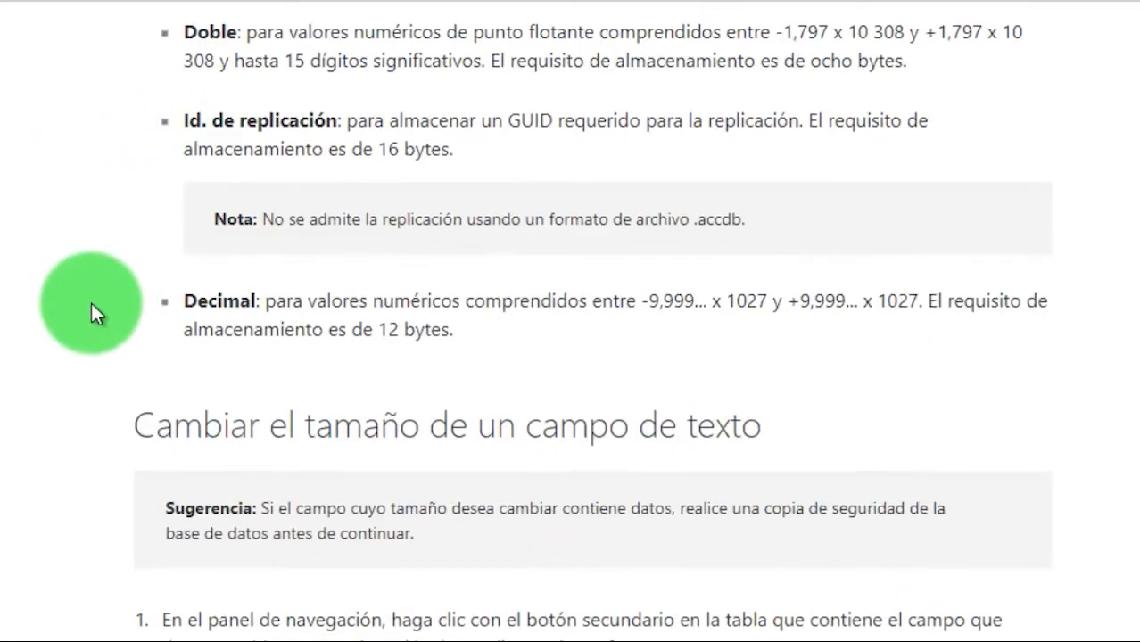
{"action": "scroll", "coordinate": [90, 308], "scroll_direction": "up", "scroll_amount": 3}
{"action": "scroll", "coordinate": [91, 303], "scroll_direction": "up", "scroll_amount": 5}
{"action": "scroll", "coordinate": [72, 303], "scroll_direction": "up", "scroll_amount": 2}
{"action": "scroll", "coordinate": [20, 317], "scroll_direction": "down", "scroll_amount": 4}
{"action": "scroll", "coordinate": [17, 321], "scroll_direction": "down", "scroll_amount": 1}
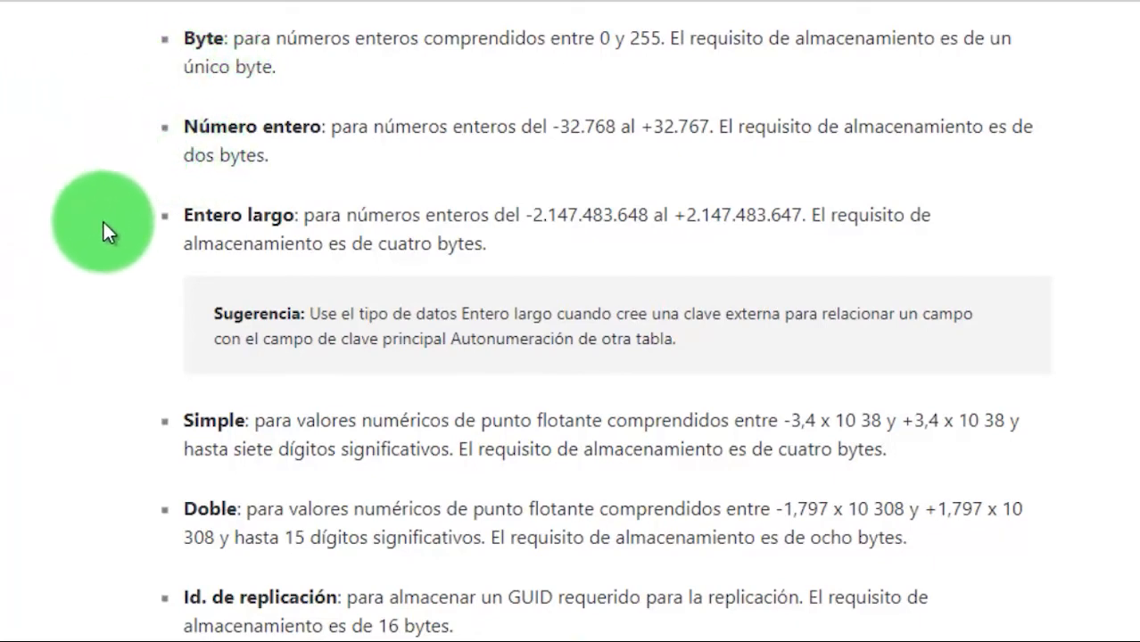
Return from the help page to the Access table design and set the field size of edad to Byte
{"action": "key", "text": "alt+Tab"}
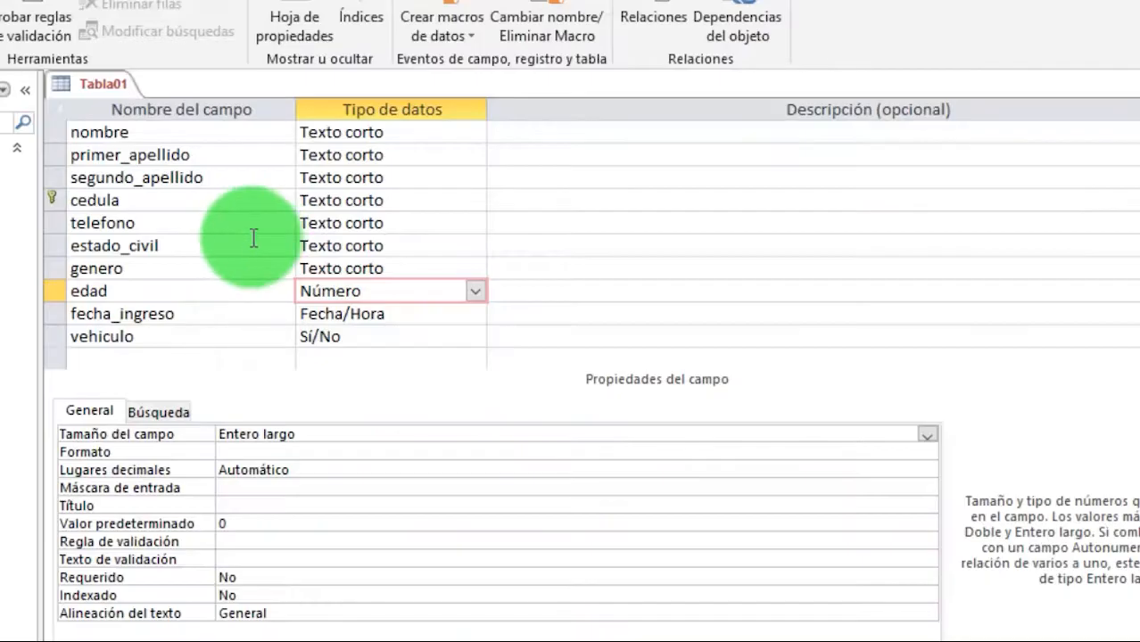
{"action": "left_click", "coordinate": [359, 292]}
{"action": "left_click", "coordinate": [308, 434]}
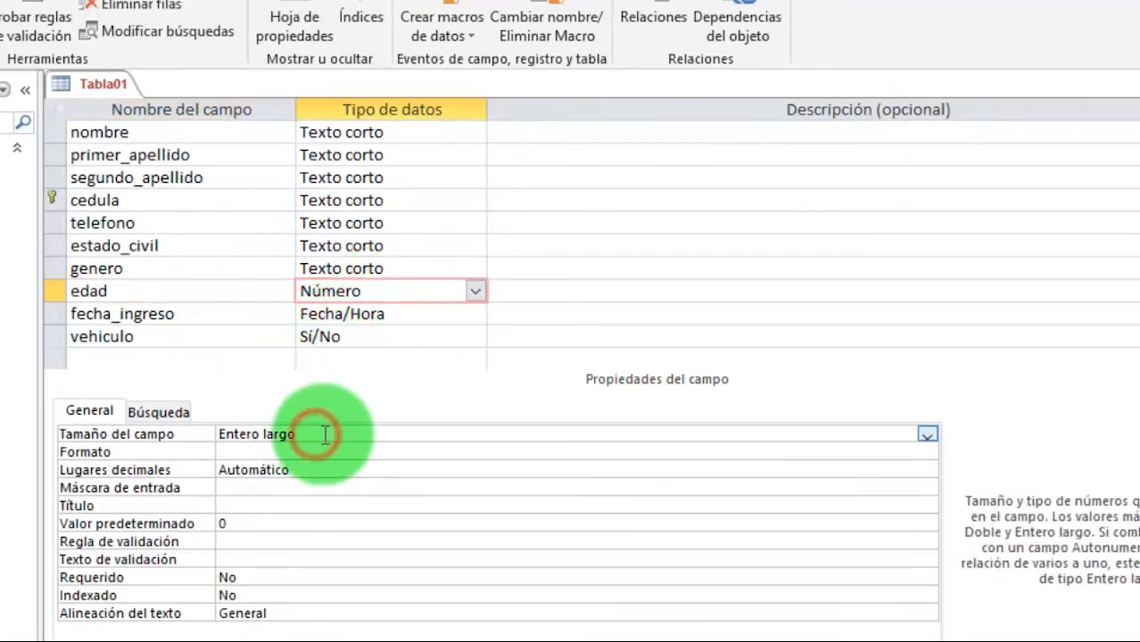
{"action": "left_click", "coordinate": [925, 433]}
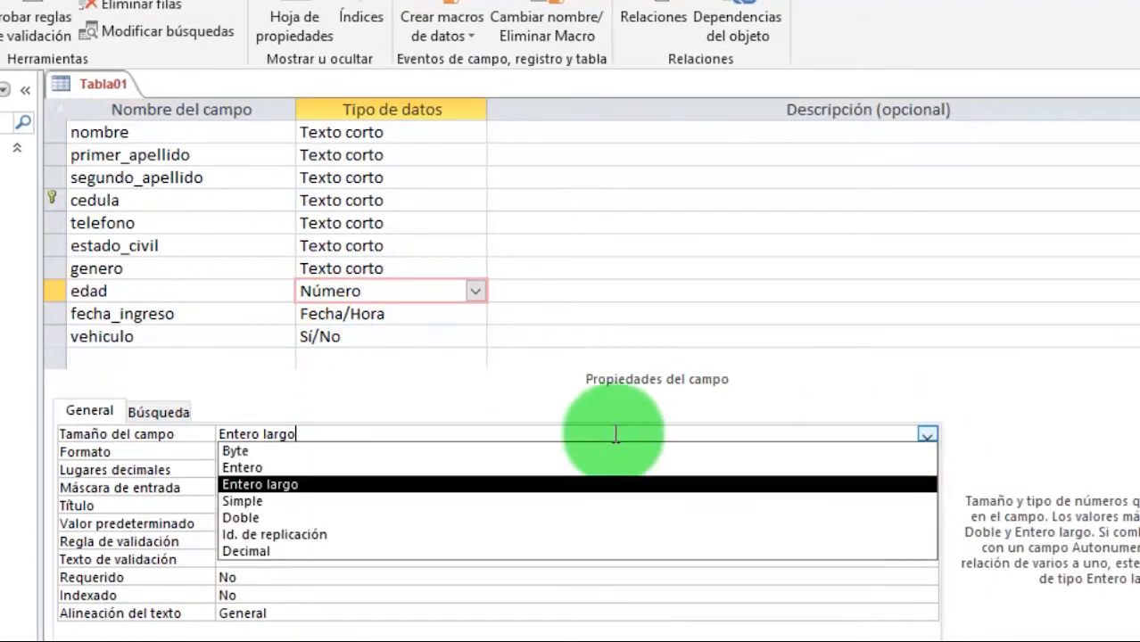
{"action": "left_click", "coordinate": [392, 450]}
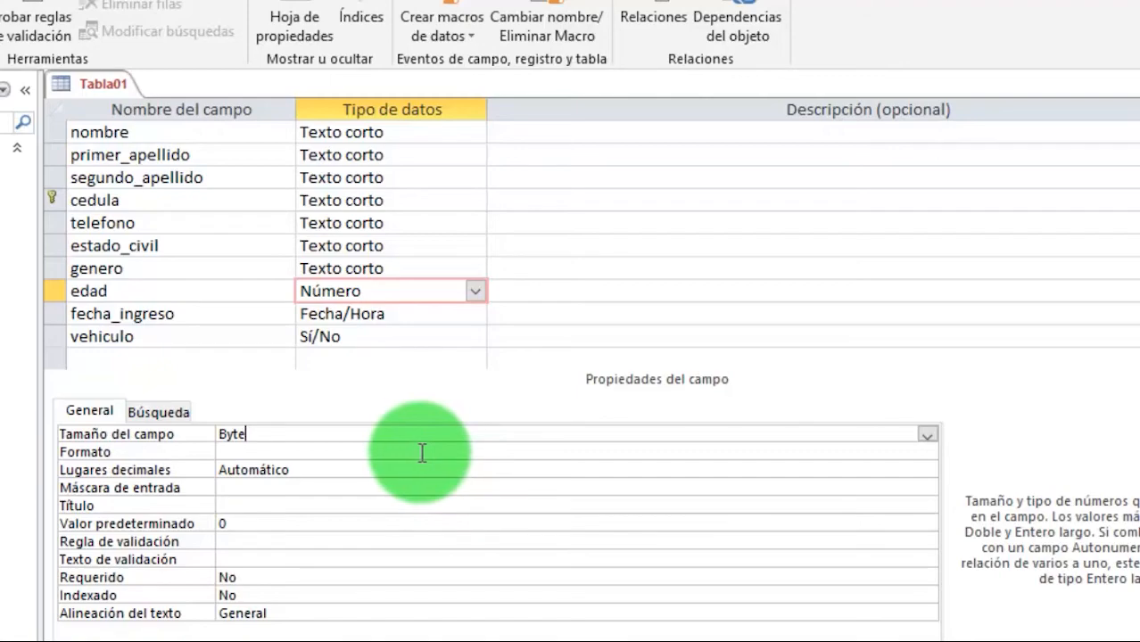
Enter >=15 O <=40 as the validation rule of the edad field
{"action": "left_click", "coordinate": [243, 543]}
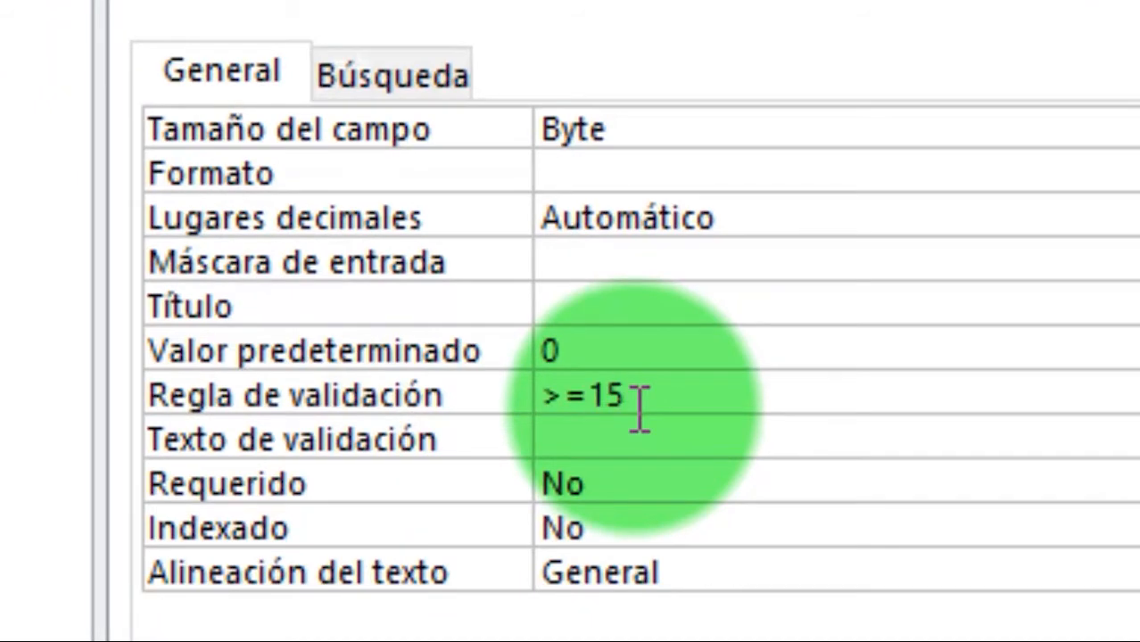
{"action": "type", "text": ">=15 o"}
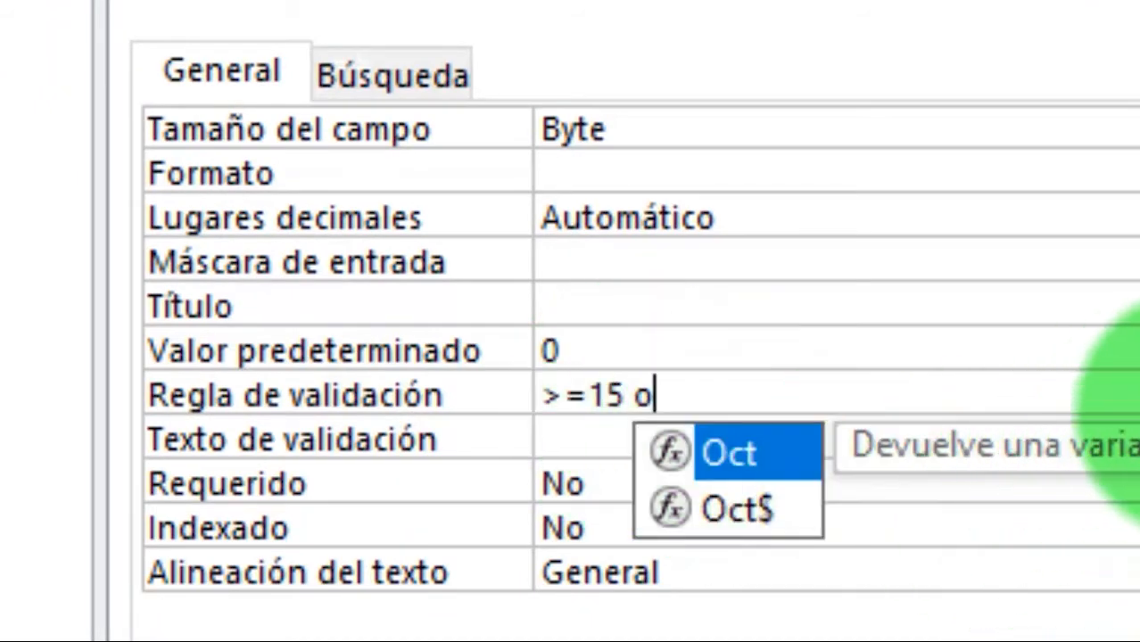
{"action": "type", "text": "<=40"}
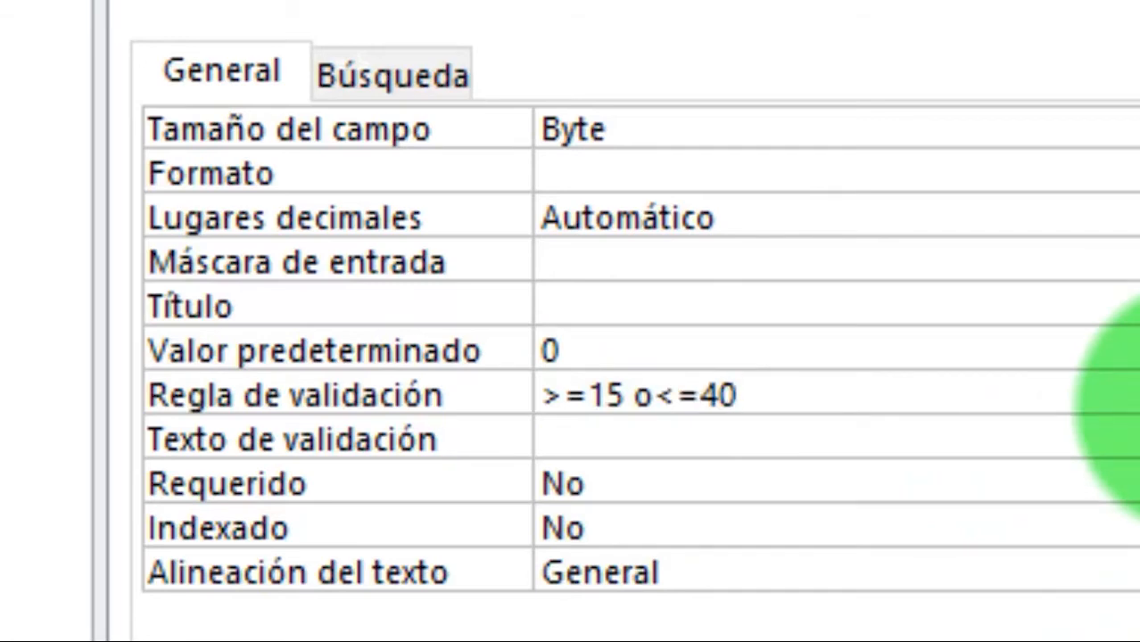
Set the validation text of the edad field to "Ingrese solo edades entre 15 y 40 años"
{"action": "left_click", "coordinate": [1053, 455]}
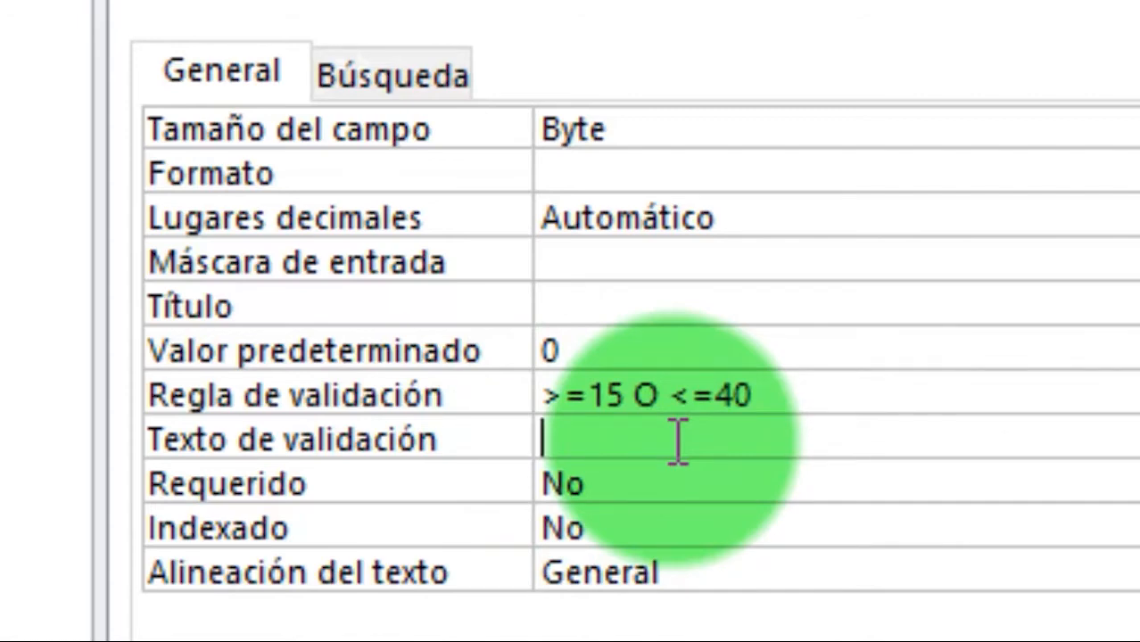
{"action": "type", "text": "IN"}
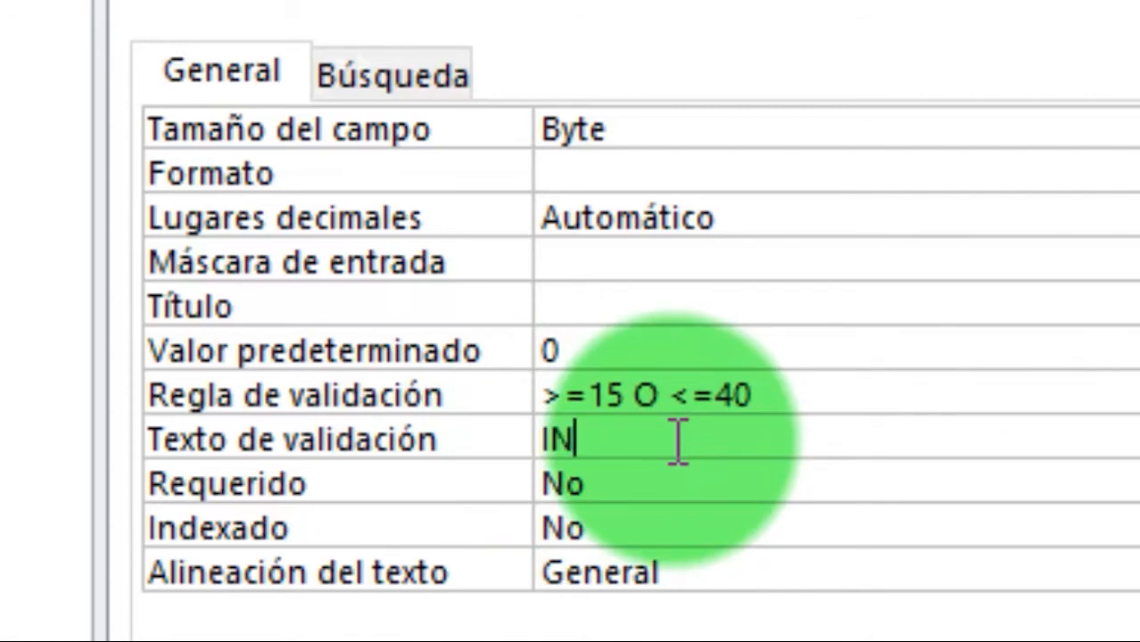
{"action": "key", "text": "BackSpace"}
{"action": "key", "text": "BackSpace"}
{"action": "type", "text": "Ingrese solo edades entre 15 y 40 años"}
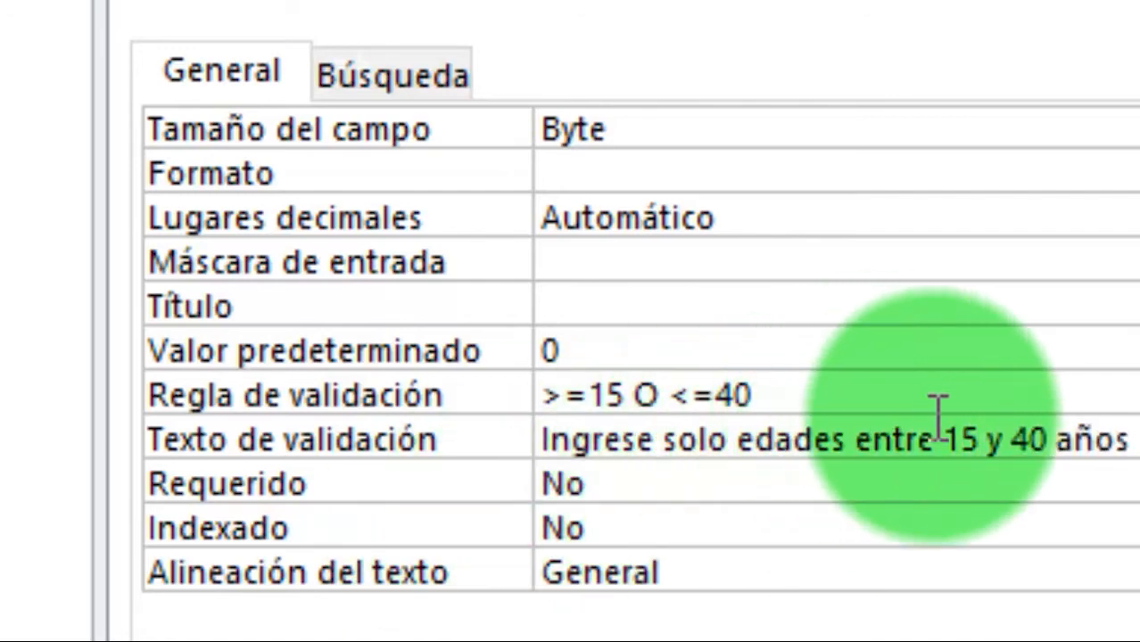
{"action": "left_click", "coordinate": [883, 379]}
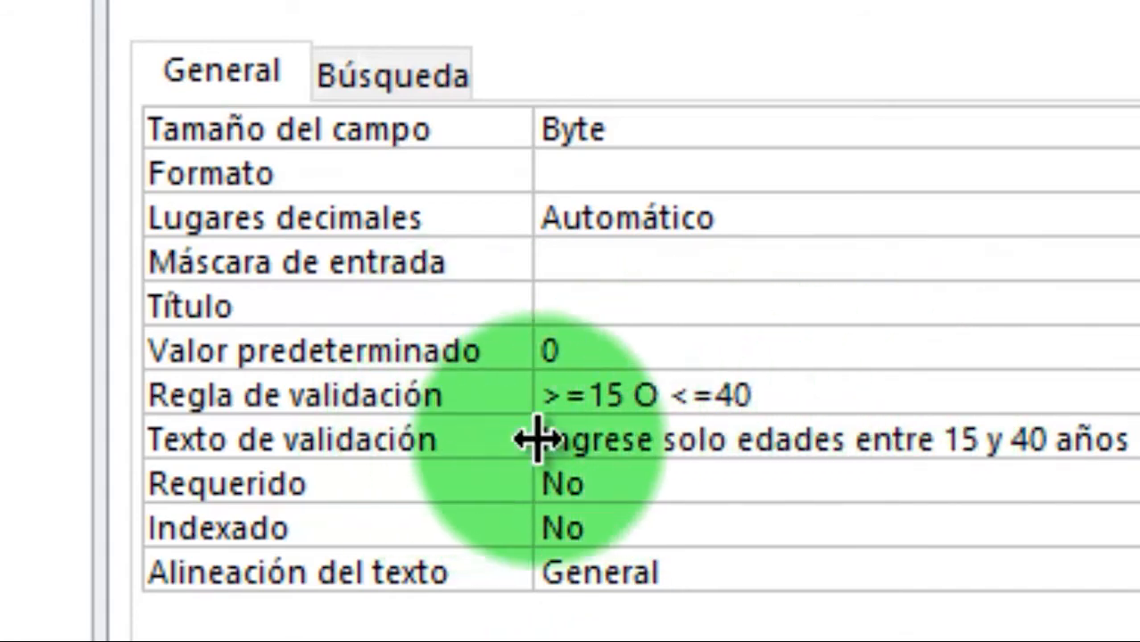
{"action": "left_click", "coordinate": [694, 440]}
{"action": "left_click", "coordinate": [543, 440]}
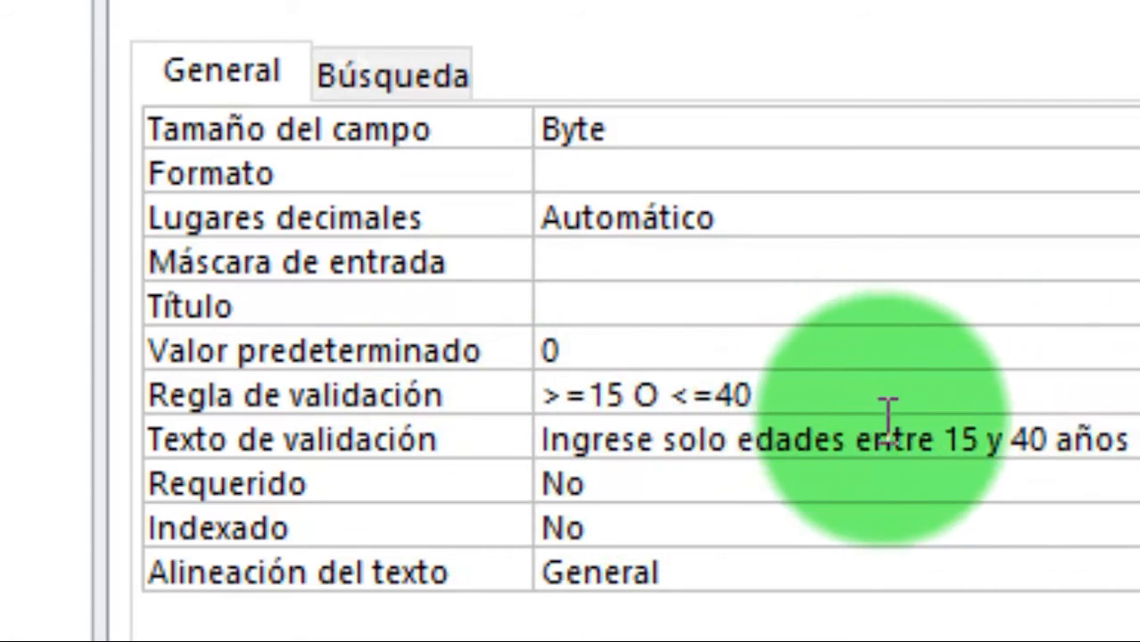
{"action": "left_click", "coordinate": [839, 391]}
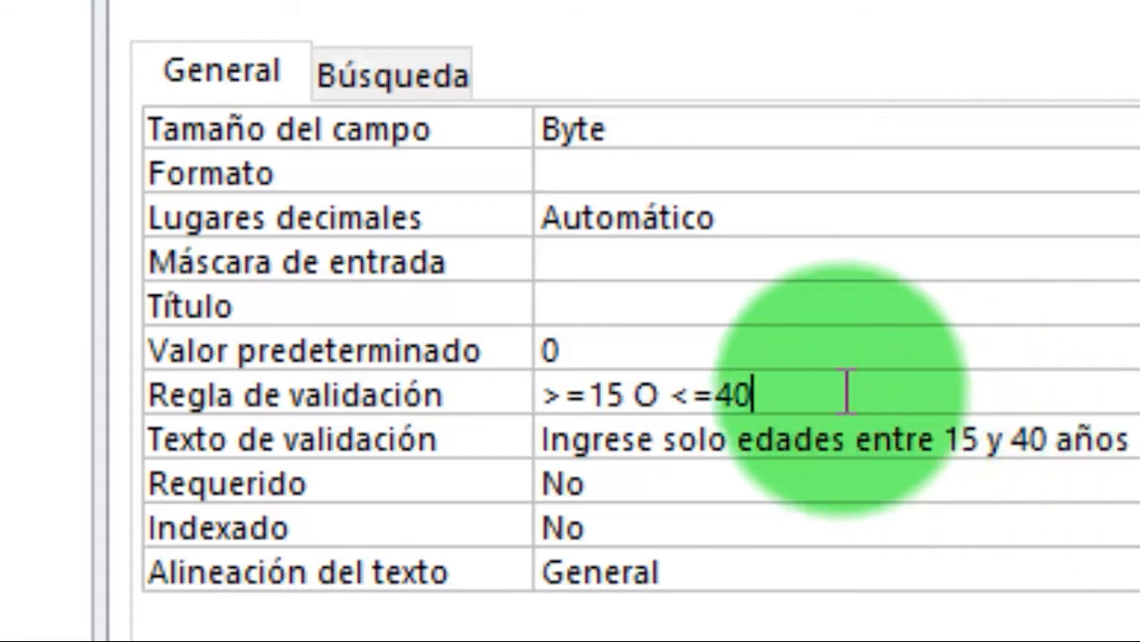
{"action": "left_click", "coordinate": [1125, 437]}
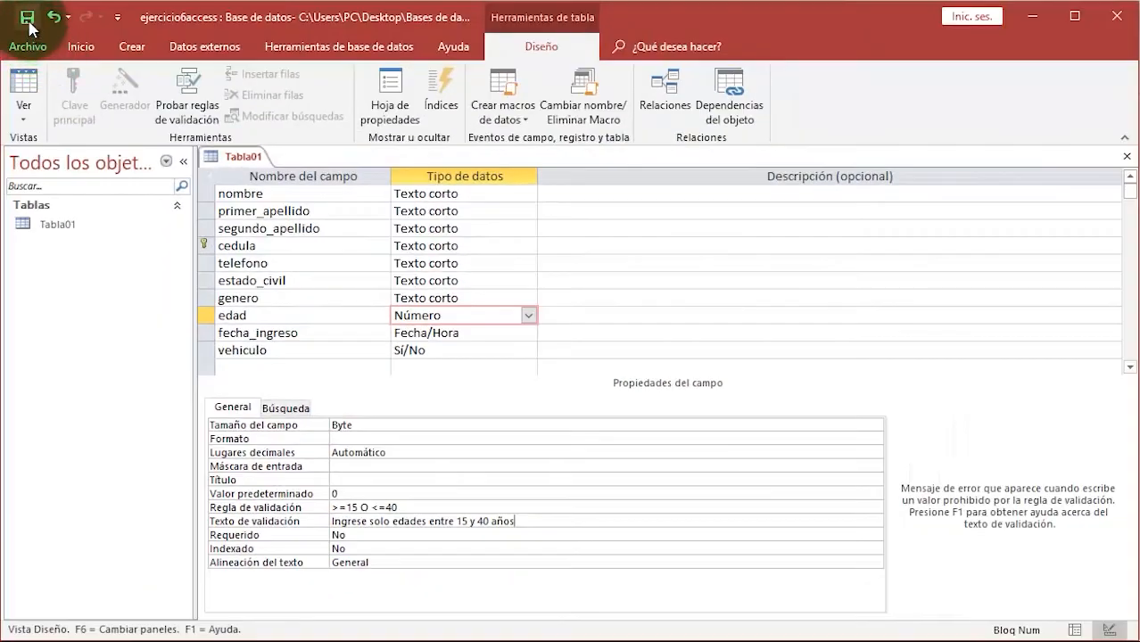
Save the Tabla01 design, accept the possible data loss, and show the table in Datasheet view
{"action": "left_click", "coordinate": [28, 20]}
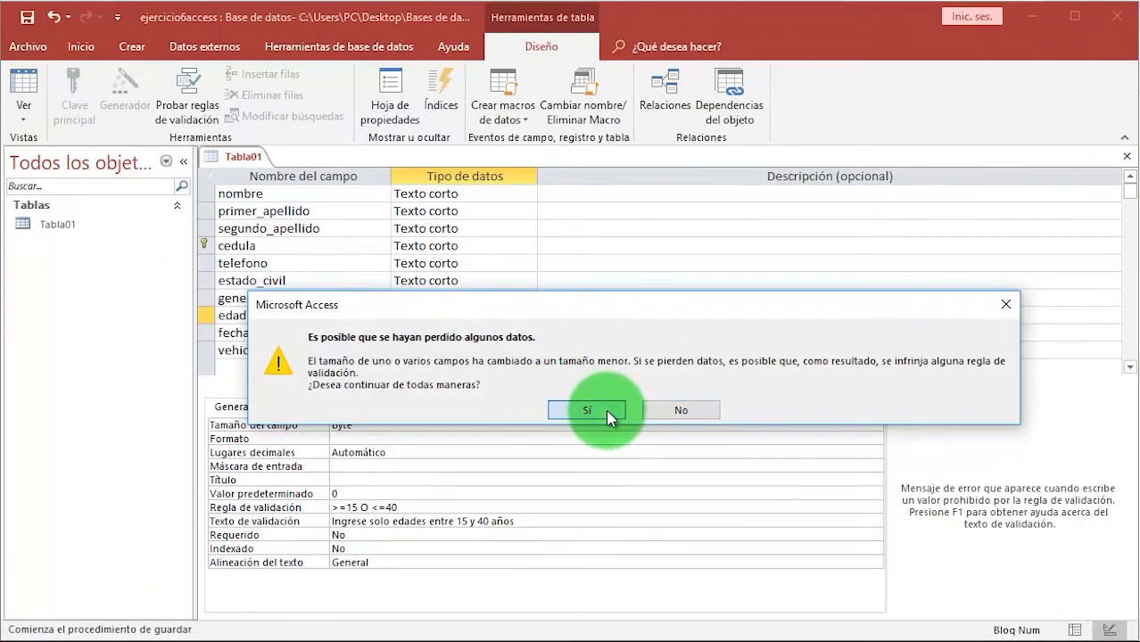
{"action": "left_click", "coordinate": [587, 410]}
{"action": "left_click", "coordinate": [539, 399]}
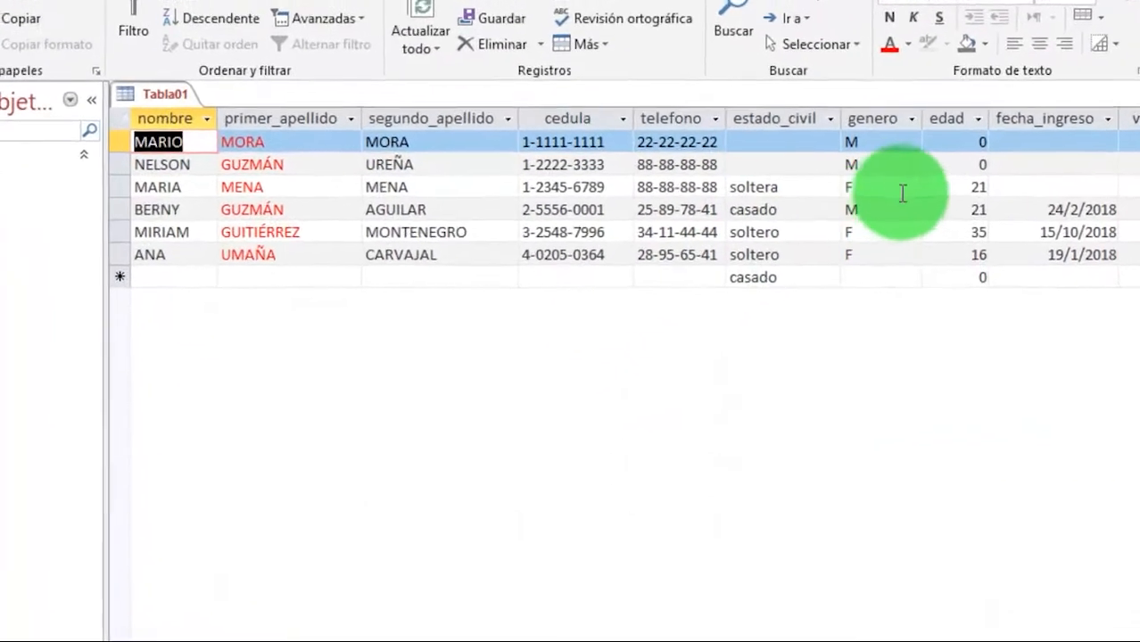
Enter 19 as the edad of the first record and 13 for the second to test the validation rule
{"action": "left_click", "coordinate": [892, 195]}
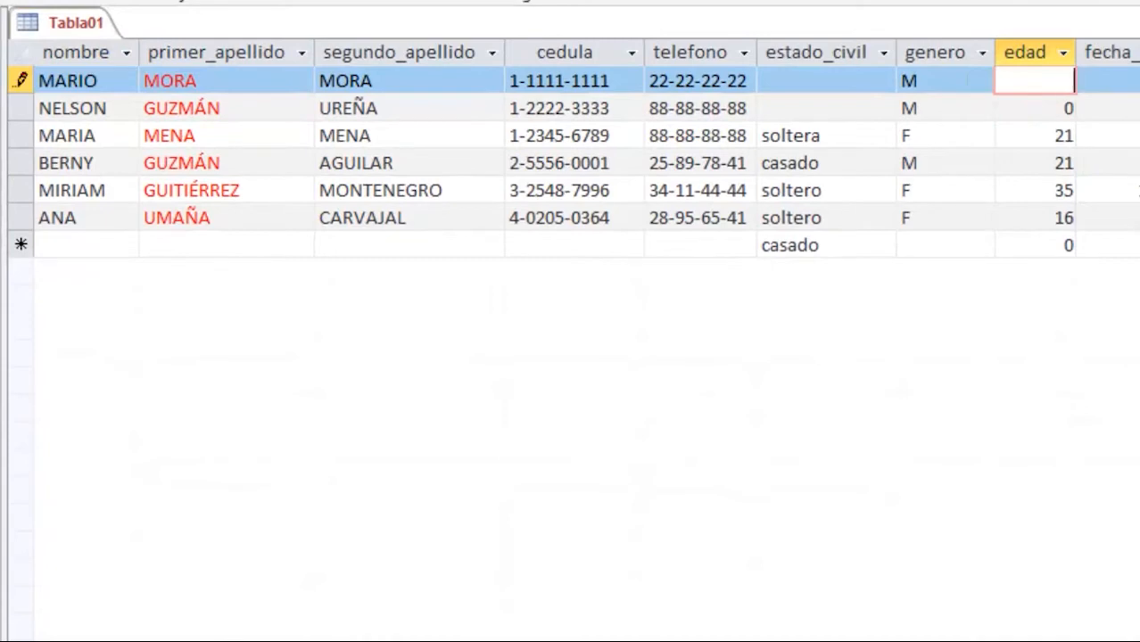
{"action": "left_click", "coordinate": [1062, 108]}
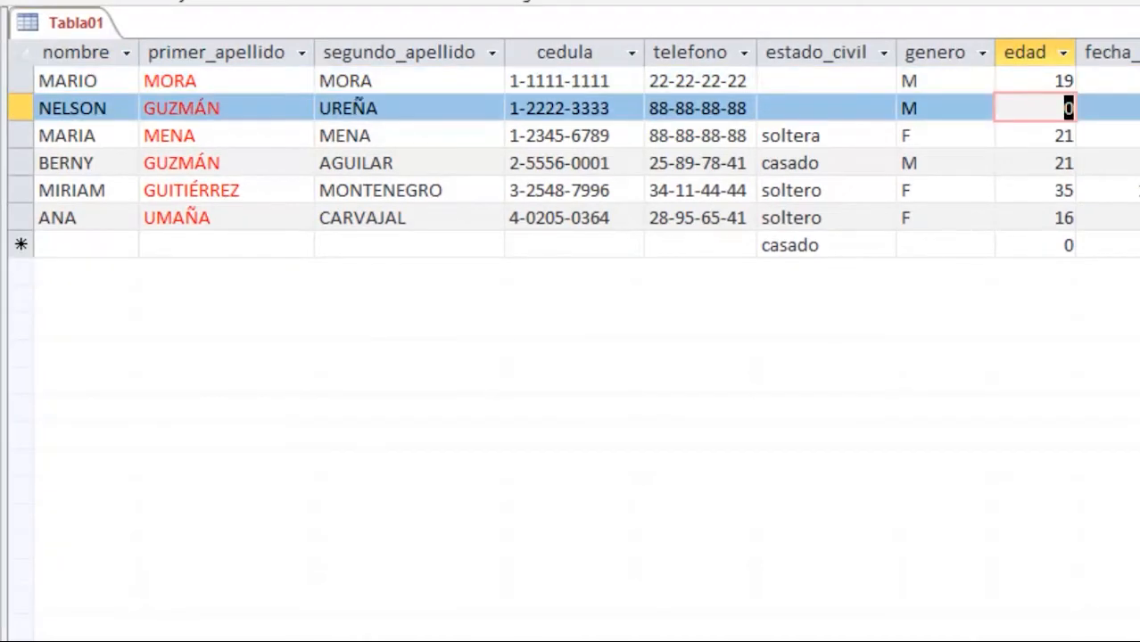
{"action": "key", "text": "BackSpace"}
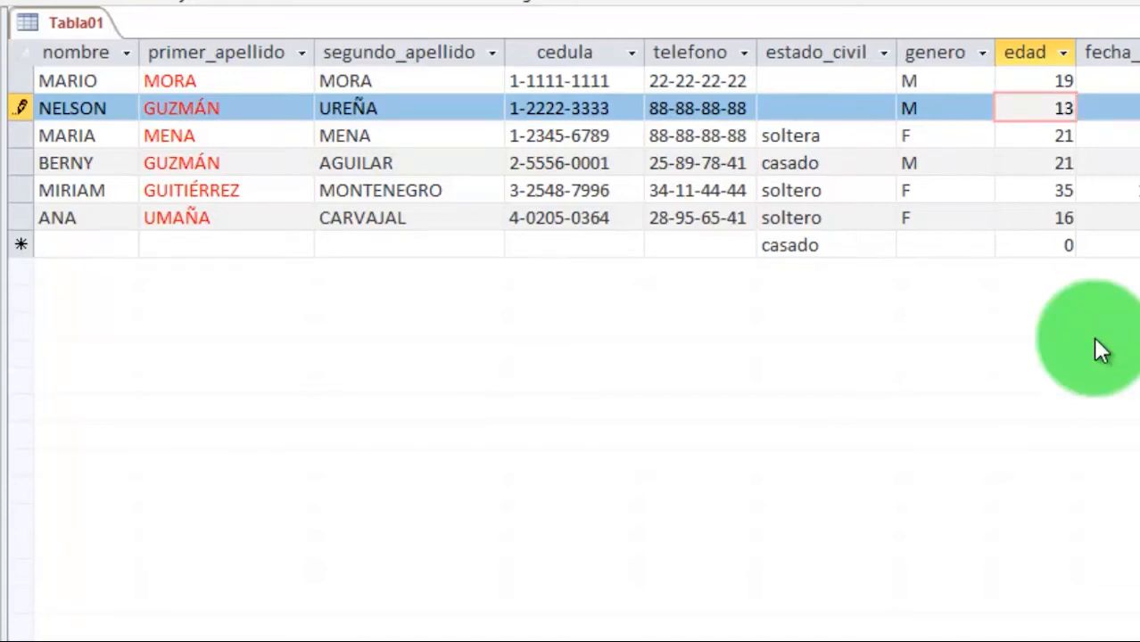
{"action": "left_click", "coordinate": [1034, 80]}
{"action": "left_click", "coordinate": [1044, 105]}
{"action": "left_click", "coordinate": [1039, 135]}
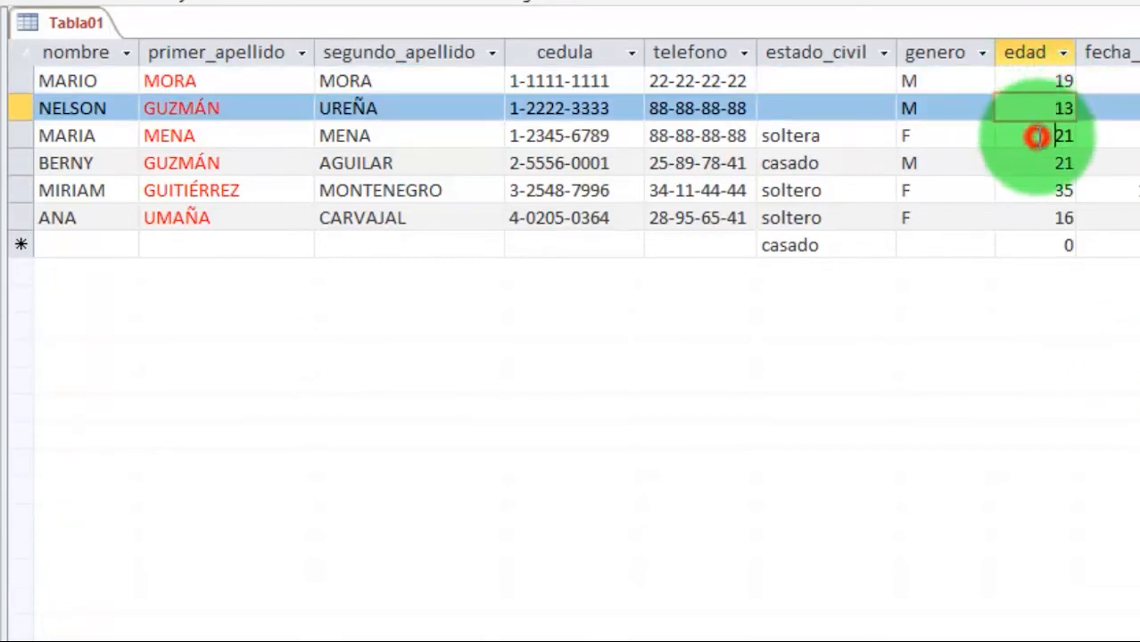
{"action": "left_click", "coordinate": [1032, 118]}
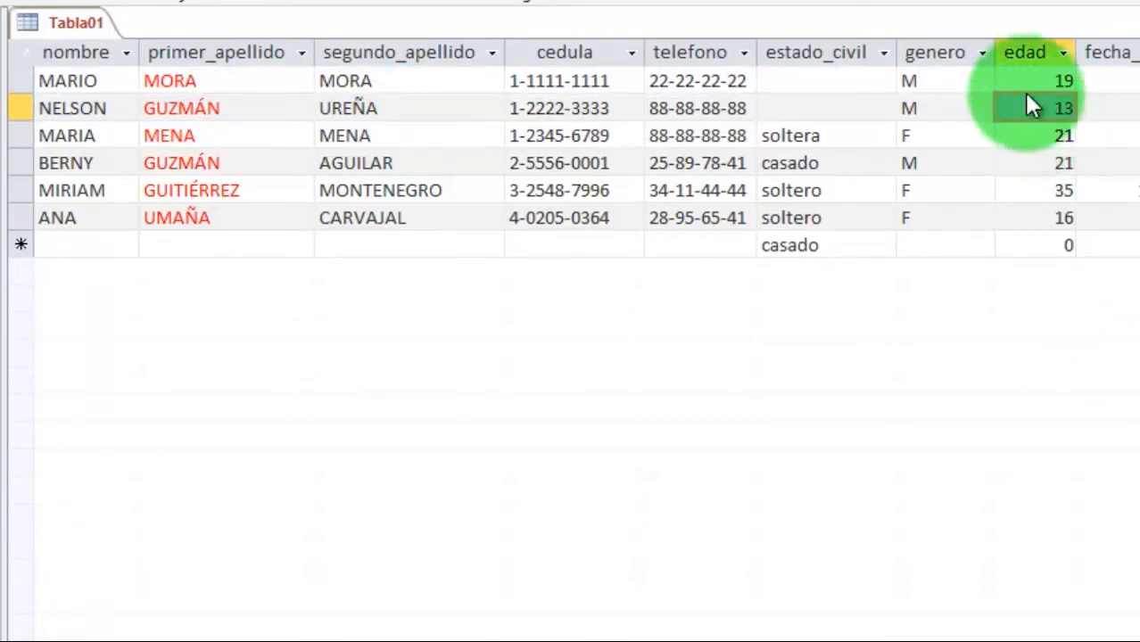
{"action": "left_click", "coordinate": [1039, 109]}
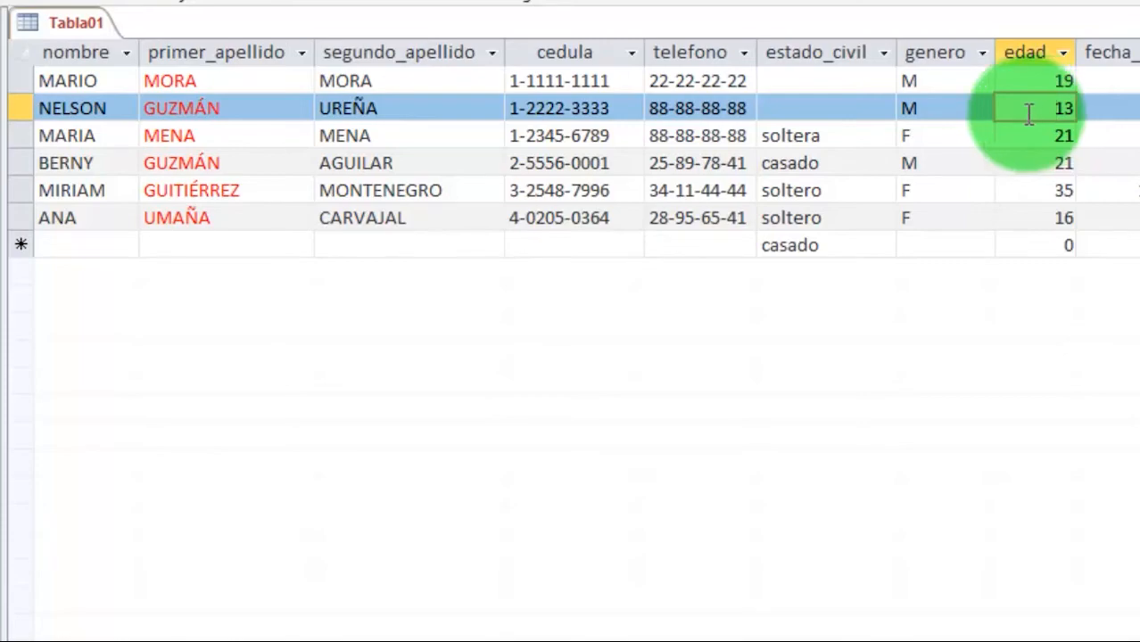
{"action": "left_click", "coordinate": [1029, 111]}
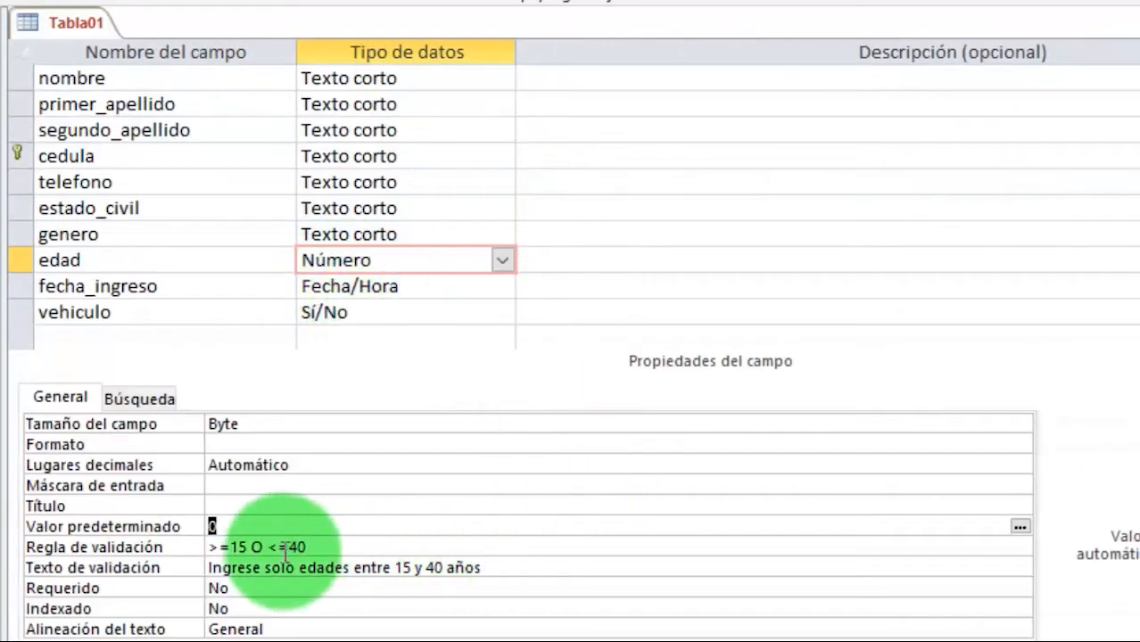
In Design view, change the edad validation rule to >=15 Y <=40, then save the table and return to Datasheet view
{"action": "left_click", "coordinate": [264, 547]}
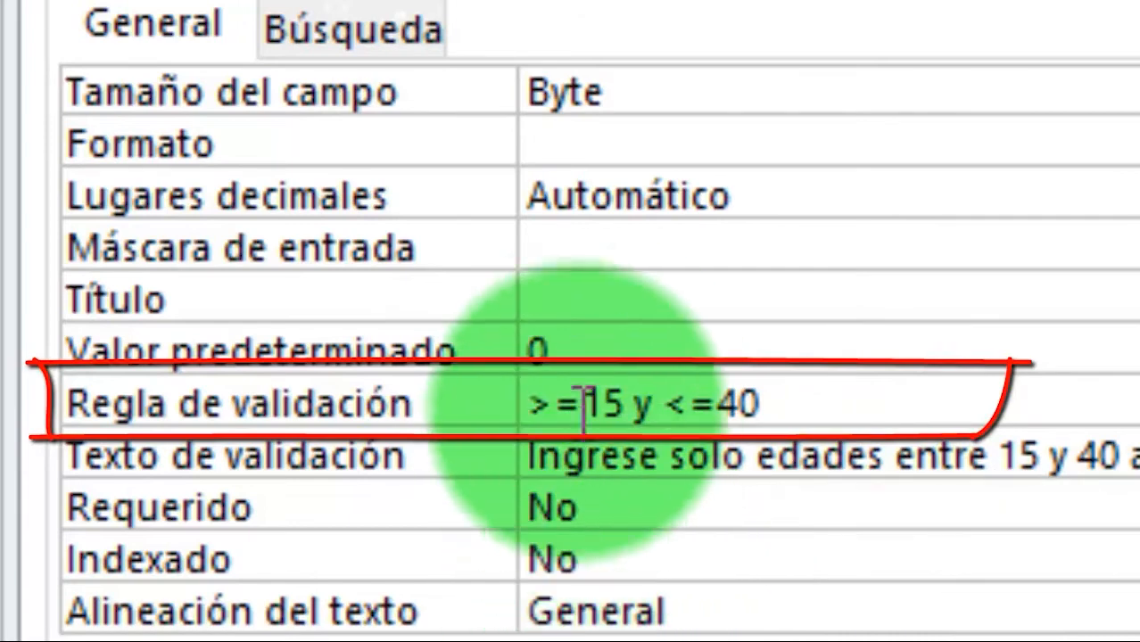
{"action": "left_click", "coordinate": [644, 352]}
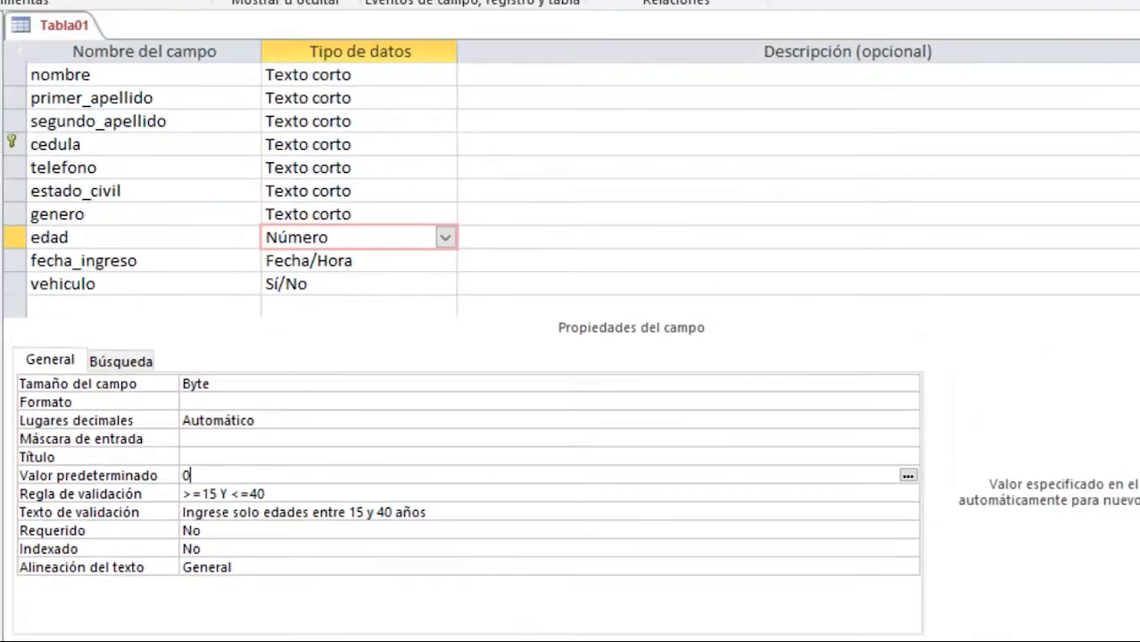
{"action": "left_click", "coordinate": [542, 337]}
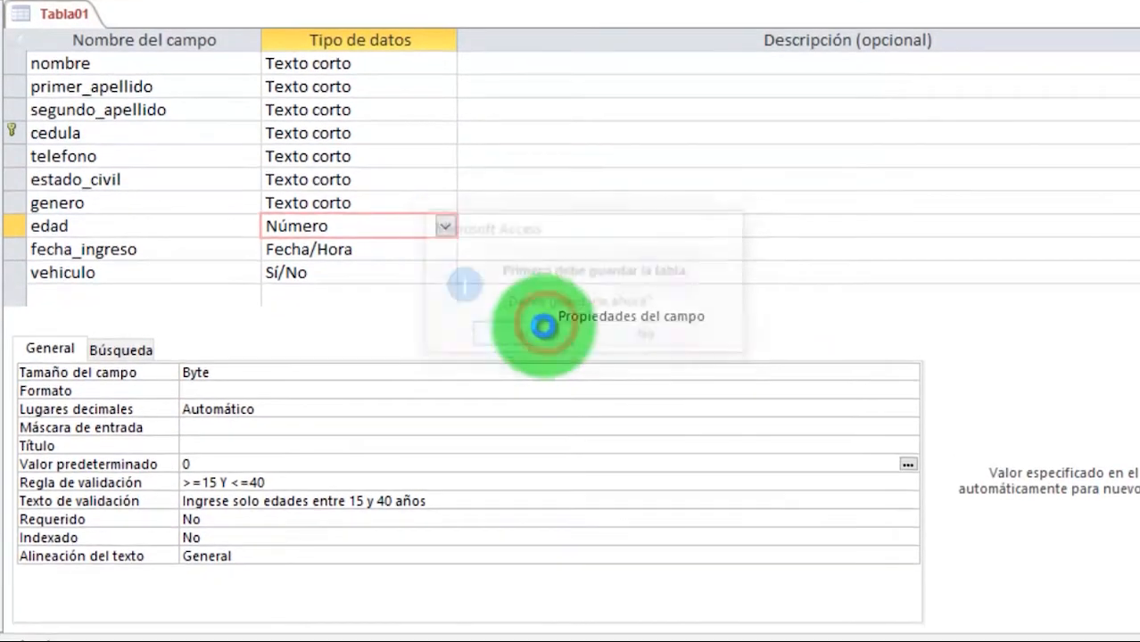
{"action": "left_click", "coordinate": [485, 335]}
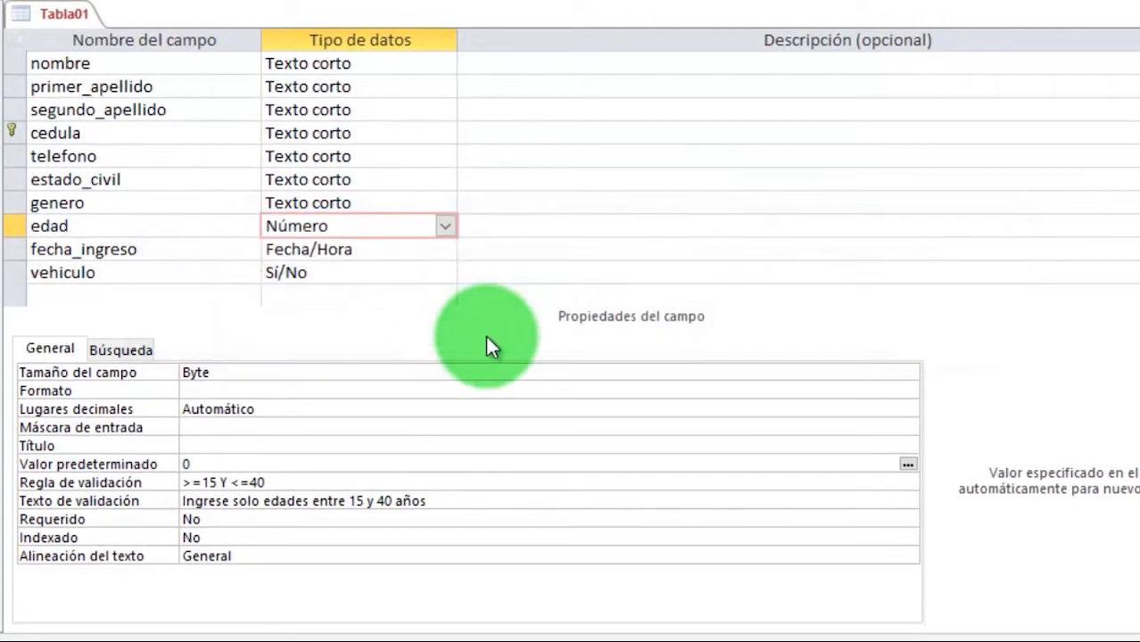
{"action": "left_click", "coordinate": [489, 346]}
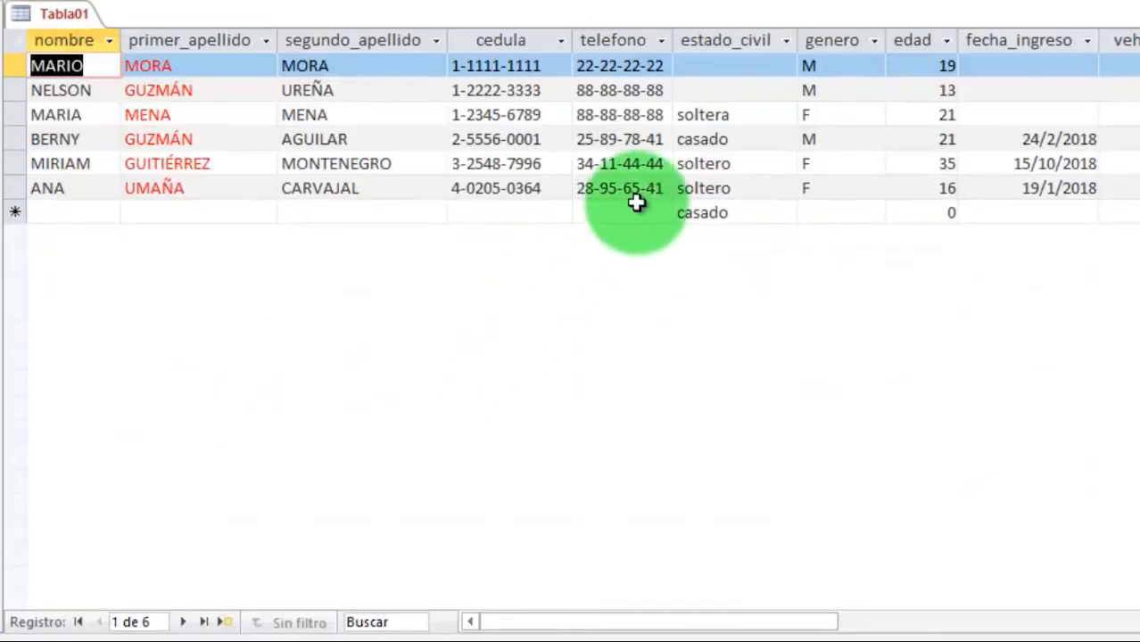
Enter 39 as the edad of the second record and commit it to test the corrected rule
{"action": "left_click", "coordinate": [908, 93]}
{"action": "key", "text": "Delete"}
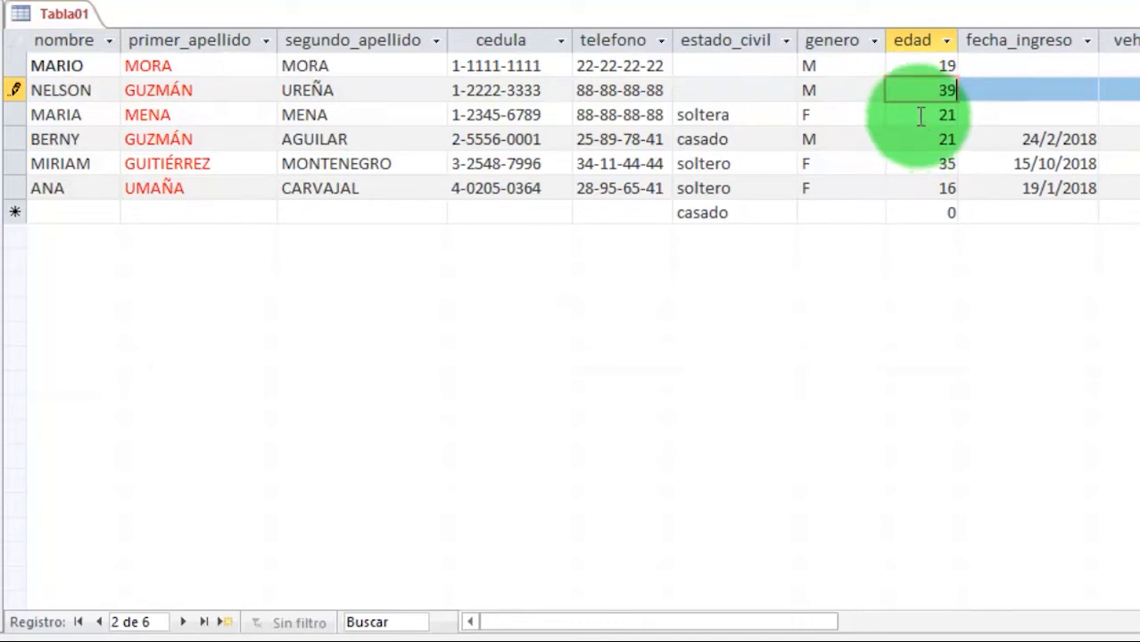
{"action": "left_click", "coordinate": [929, 64]}
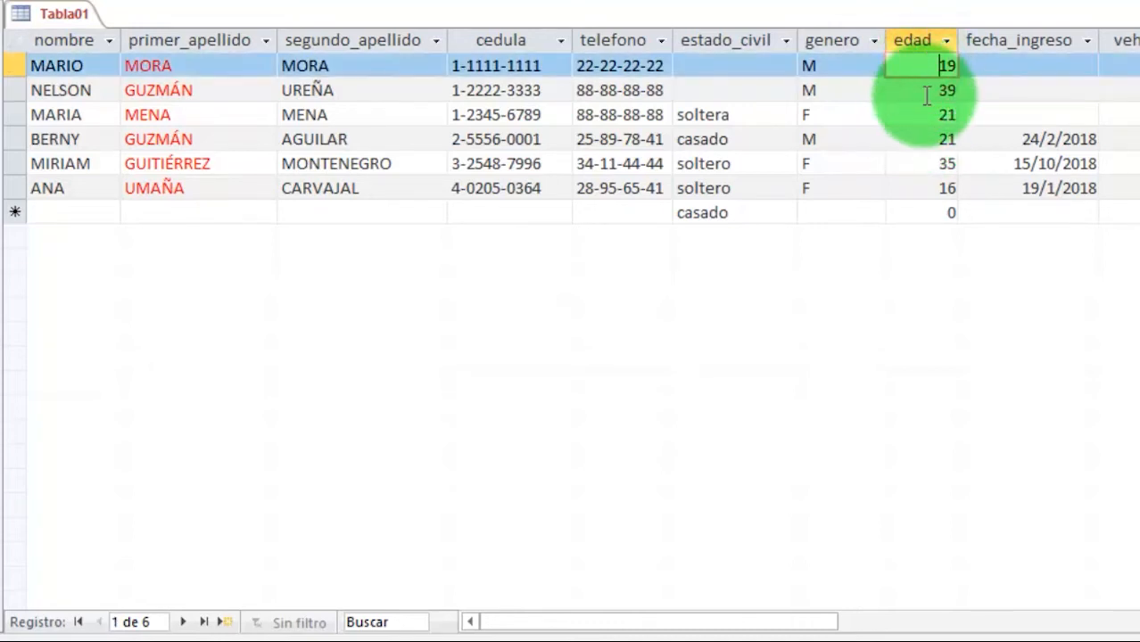
Try to enter 11 as the edad of the second record to test the lower age limit
{"action": "left_click", "coordinate": [932, 90]}
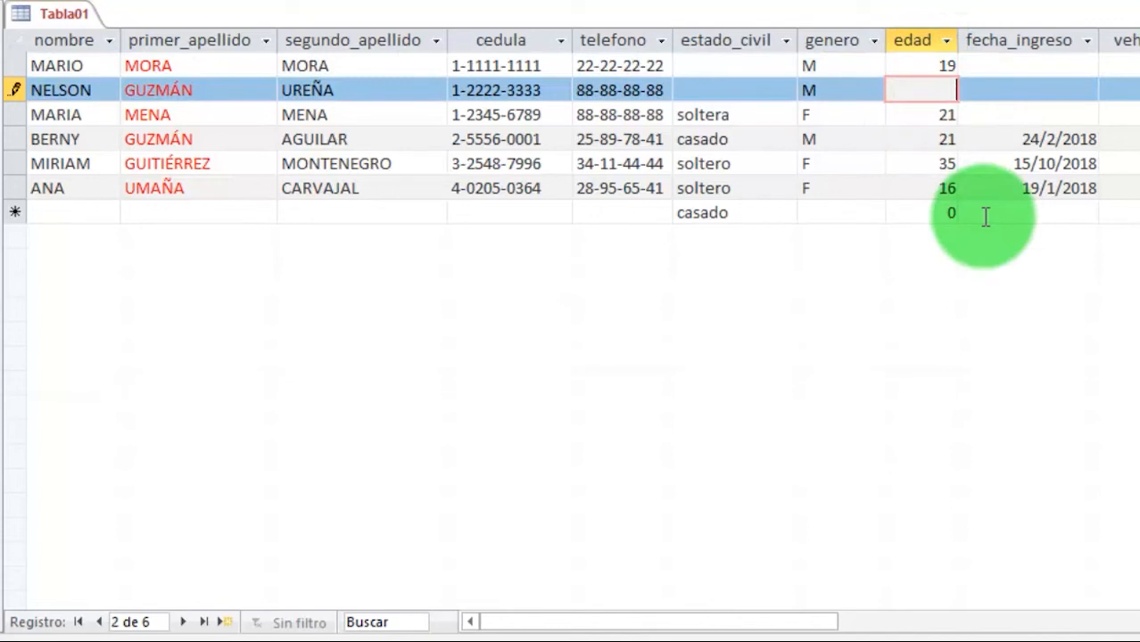
{"action": "type", "text": "11"}
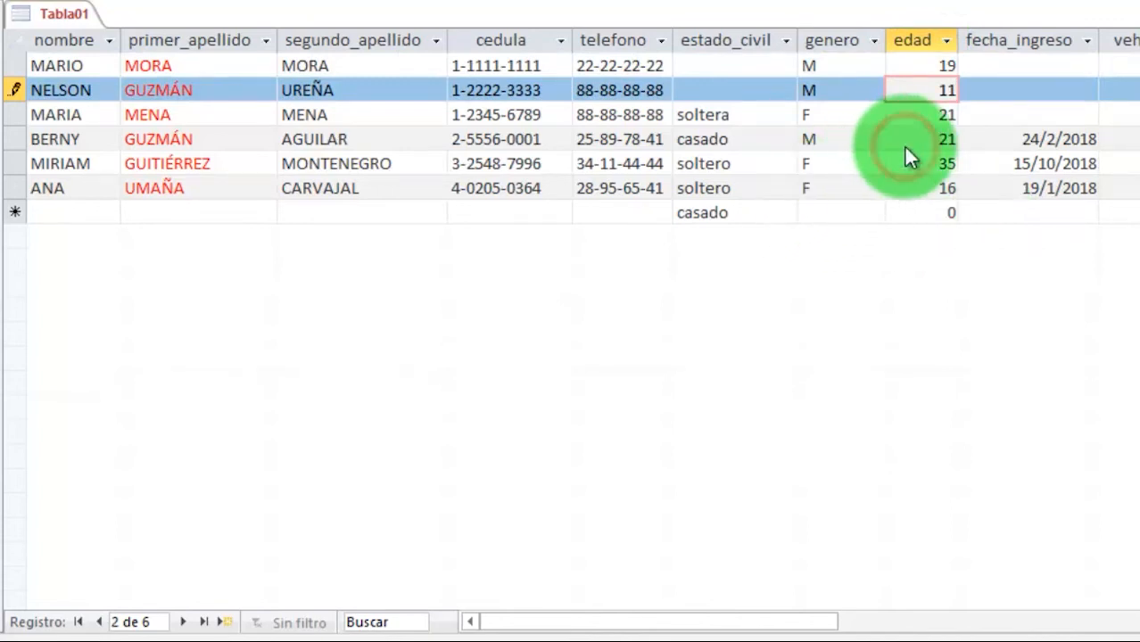
{"action": "left_click", "coordinate": [906, 154]}
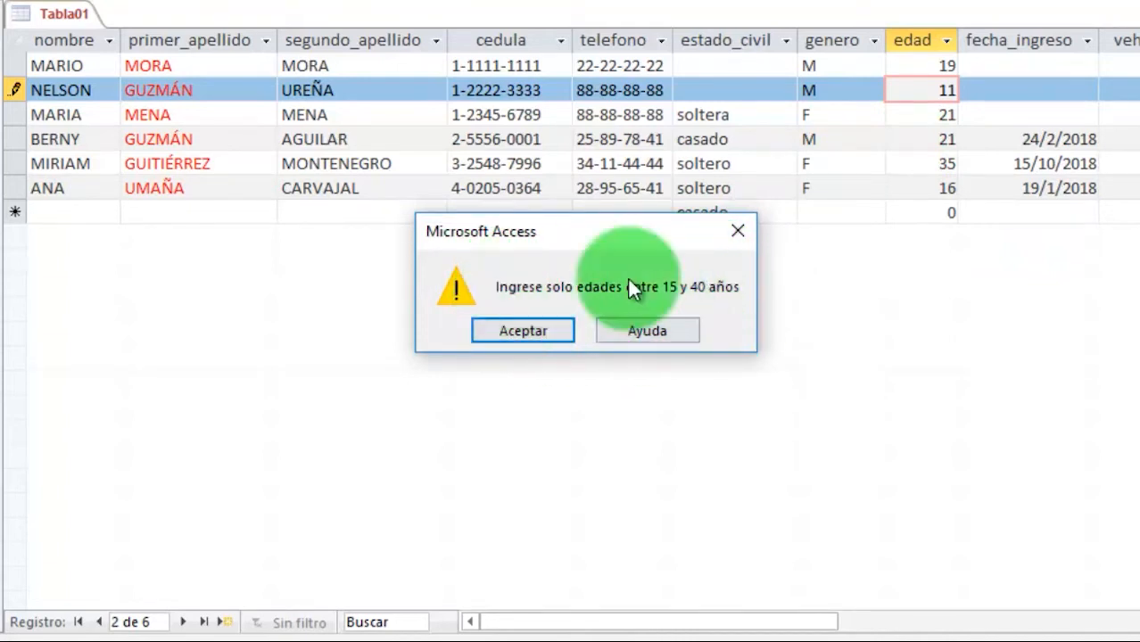
Dismiss the validation message, enter 20 as the edad of the second record and commit it
{"action": "left_click", "coordinate": [546, 330]}
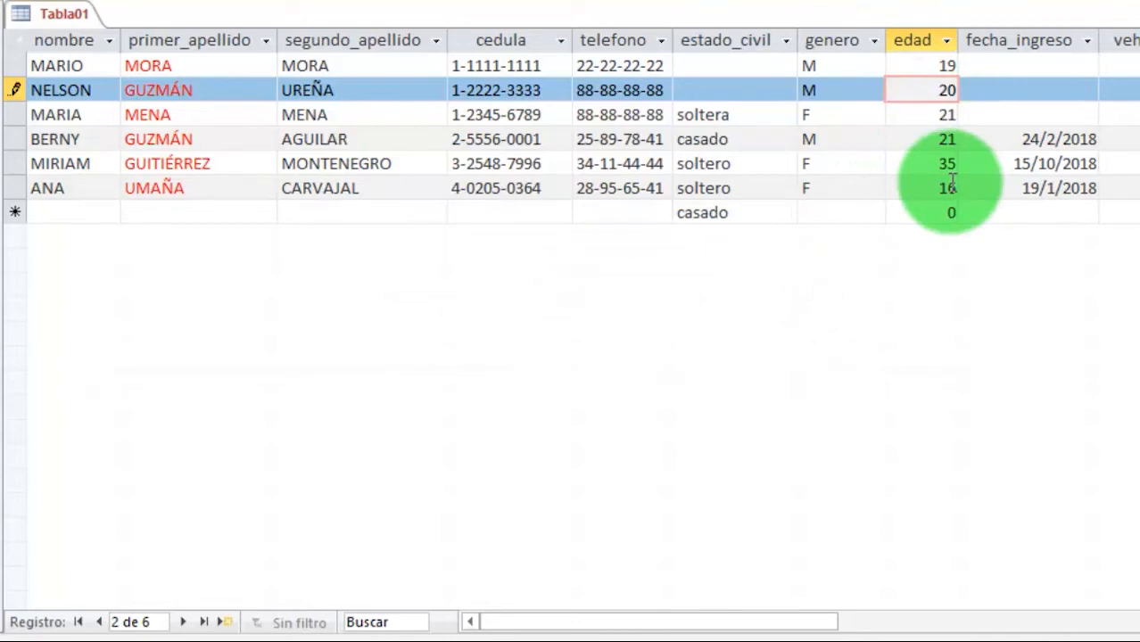
{"action": "left_click", "coordinate": [899, 66]}
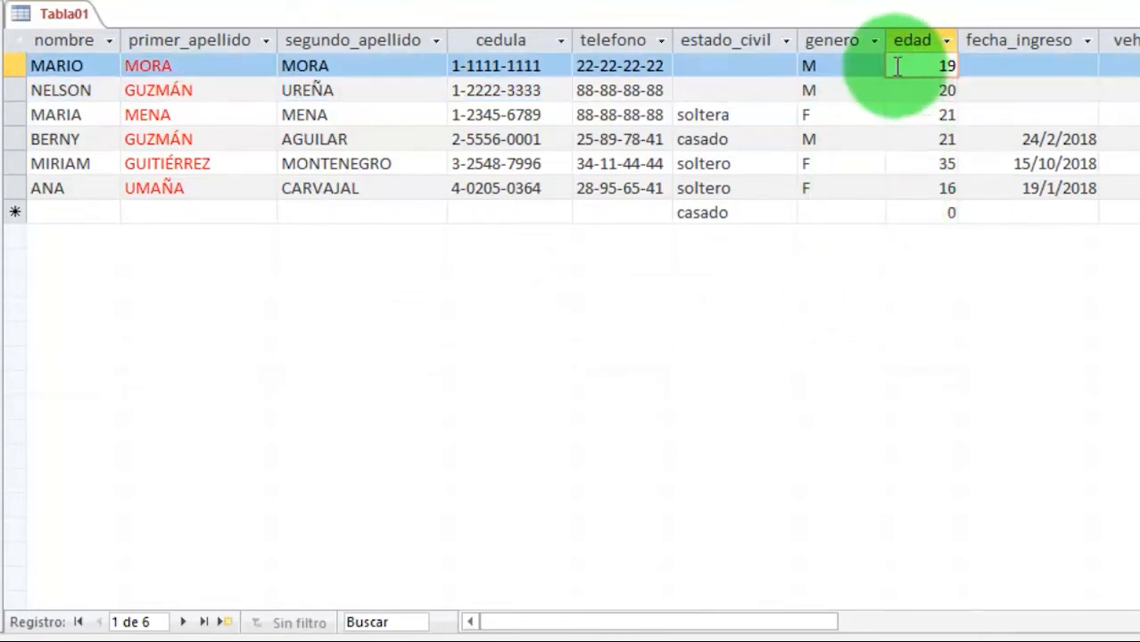
In Design view, set the format of the fecha_ingreso field to Fecha mediana
{"action": "left_click", "coordinate": [200, 253]}
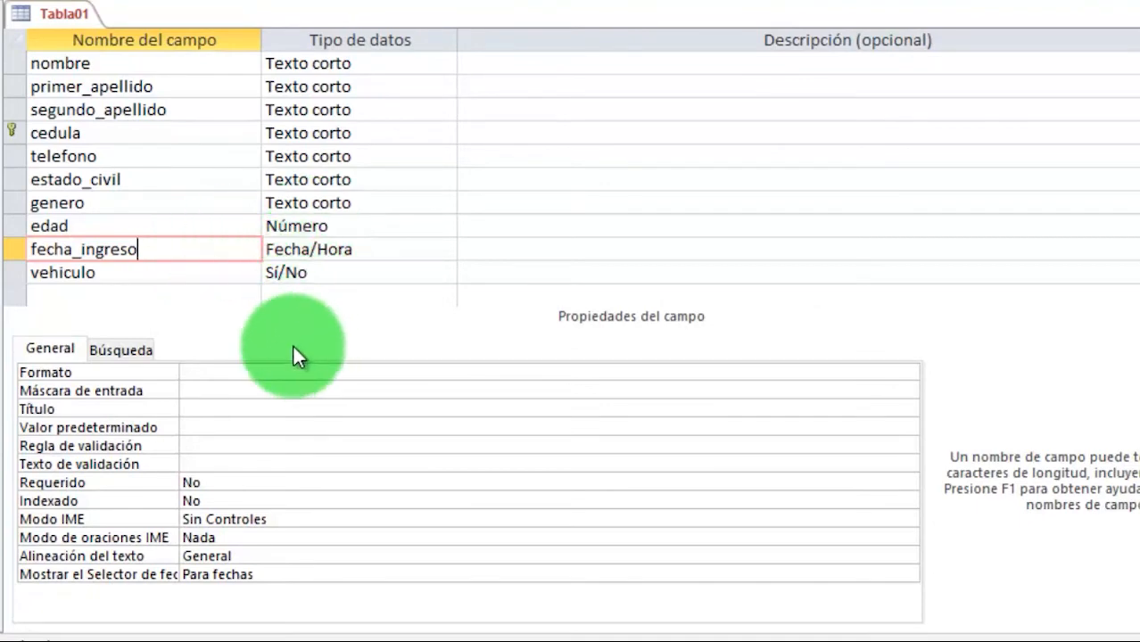
{"action": "left_click", "coordinate": [277, 371]}
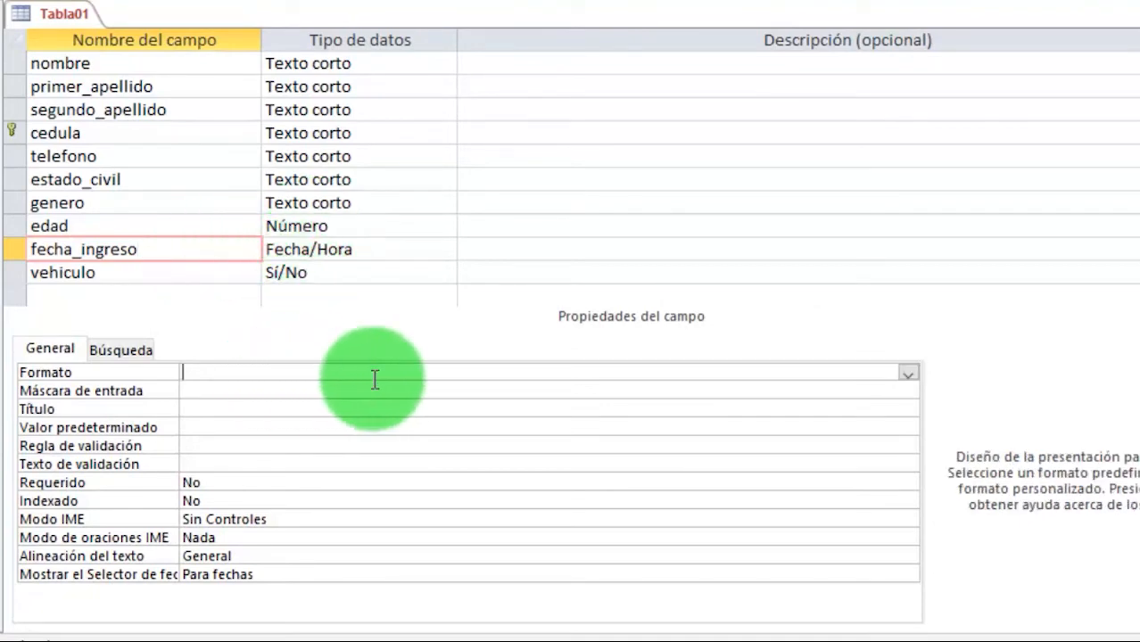
{"action": "left_click", "coordinate": [909, 373]}
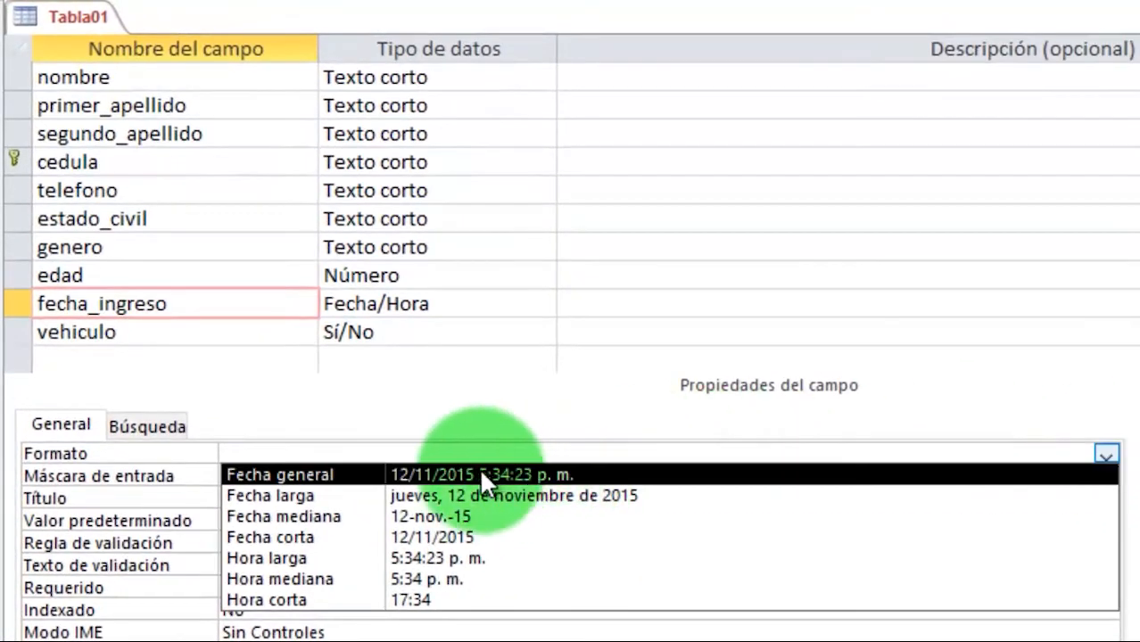
{"action": "left_click", "coordinate": [338, 516]}
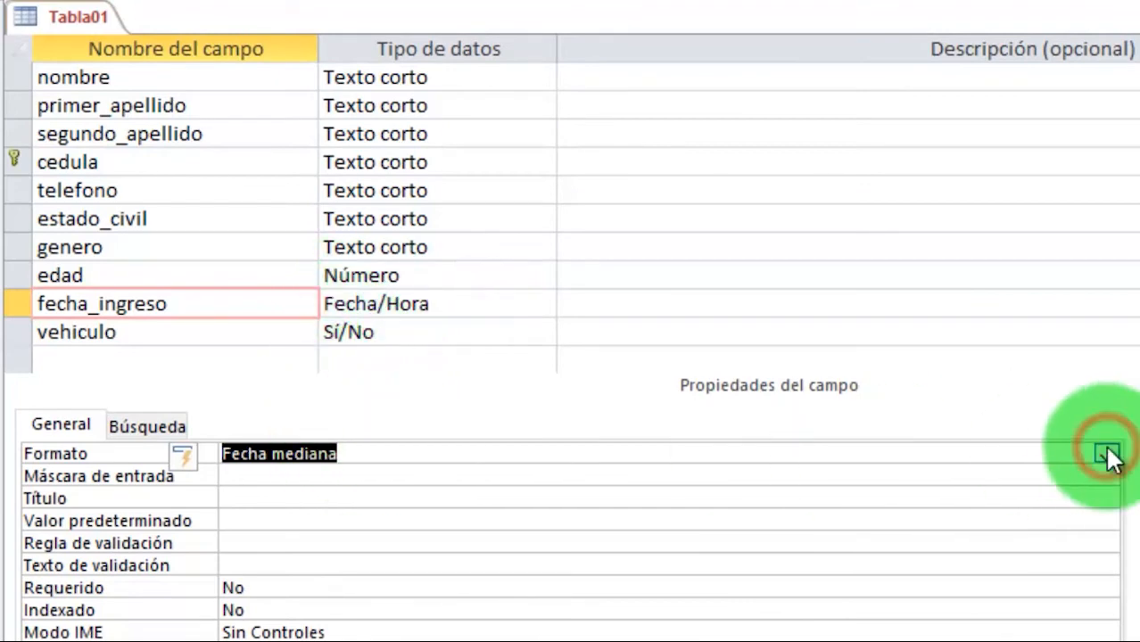
{"action": "left_click", "coordinate": [1106, 455]}
{"action": "left_click", "coordinate": [398, 515]}
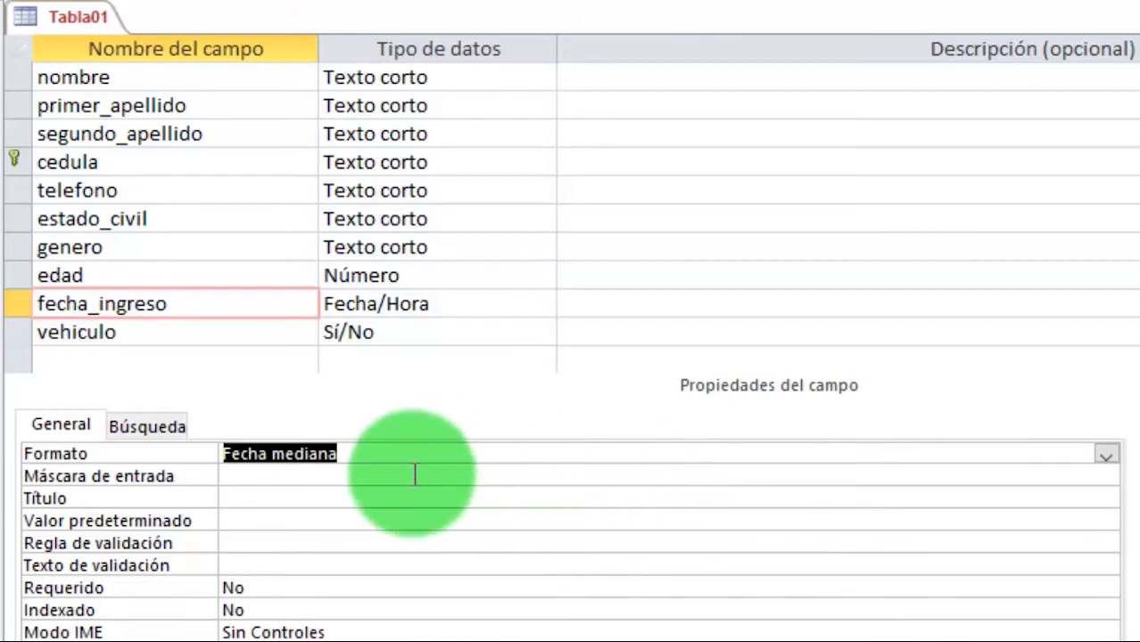
Set the validation rule of the fecha_ingreso field to >01/01/2016
{"action": "left_click", "coordinate": [280, 545]}
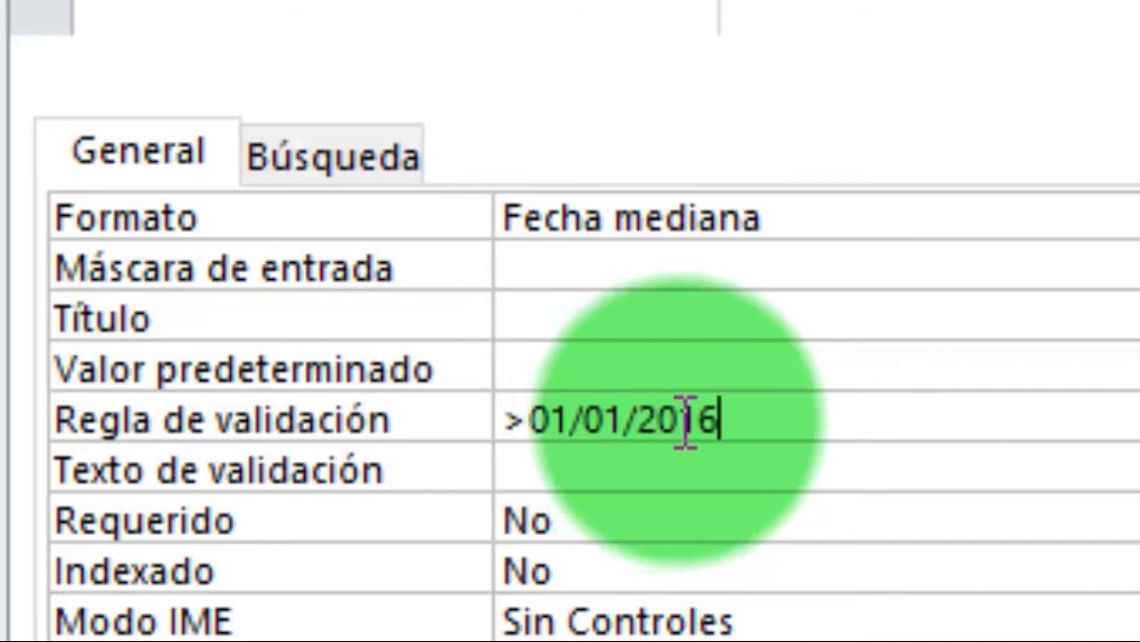
{"action": "left_click", "coordinate": [714, 371]}
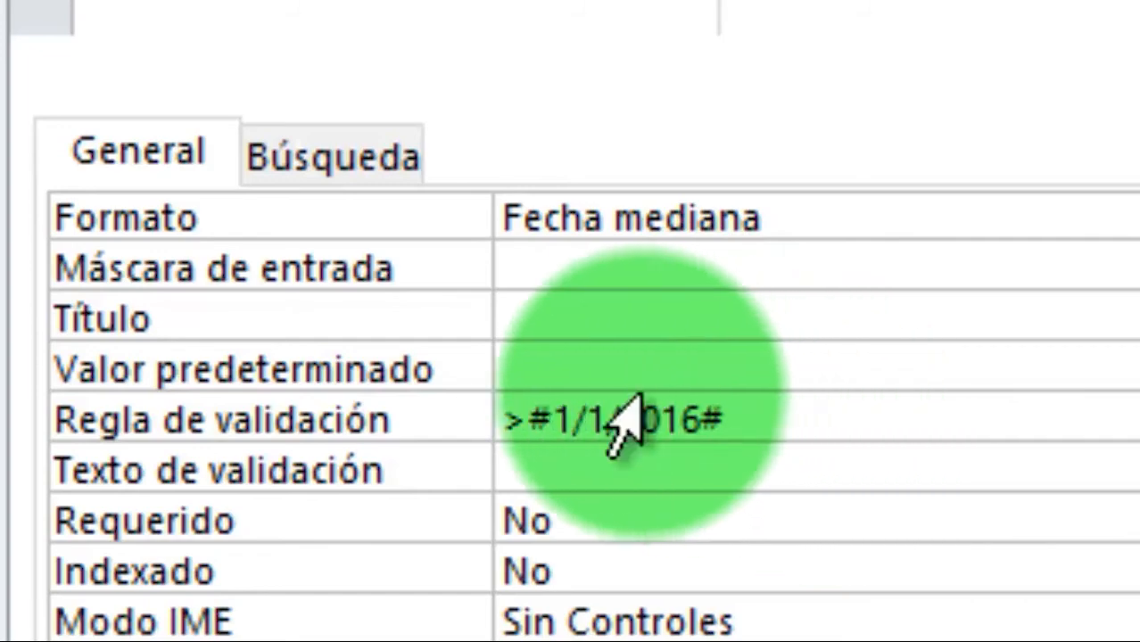
{"action": "left_click", "coordinate": [547, 328]}
{"action": "left_click", "coordinate": [602, 375]}
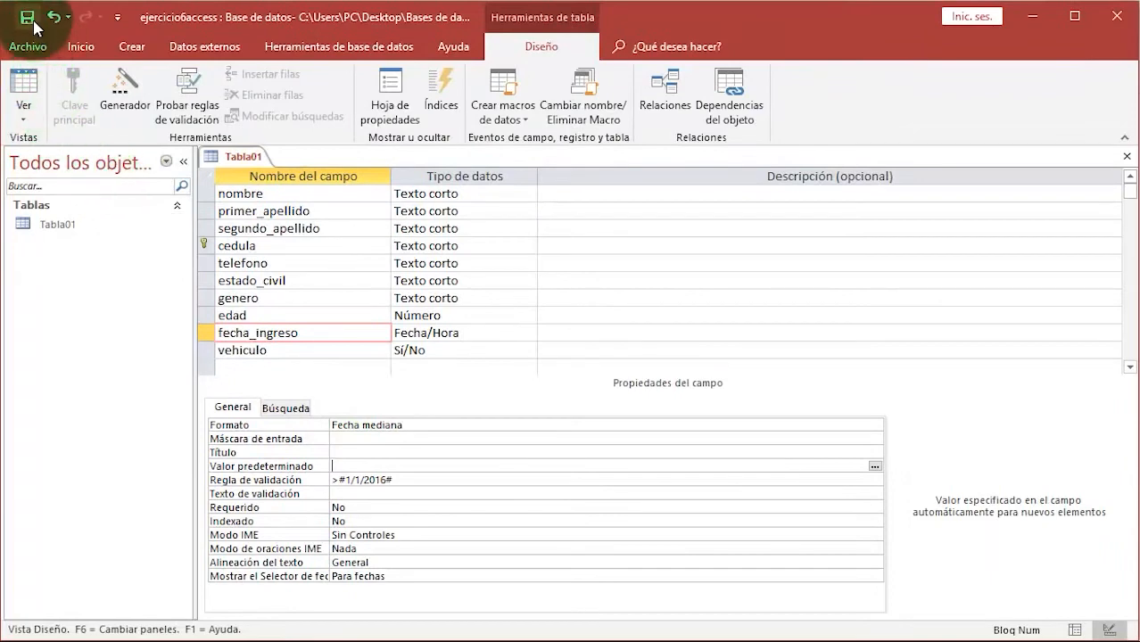
Save the design changes to Tabla01, accept the data integrity check and switch to Datasheet view
{"action": "left_click", "coordinate": [34, 22]}
{"action": "left_click", "coordinate": [526, 396]}
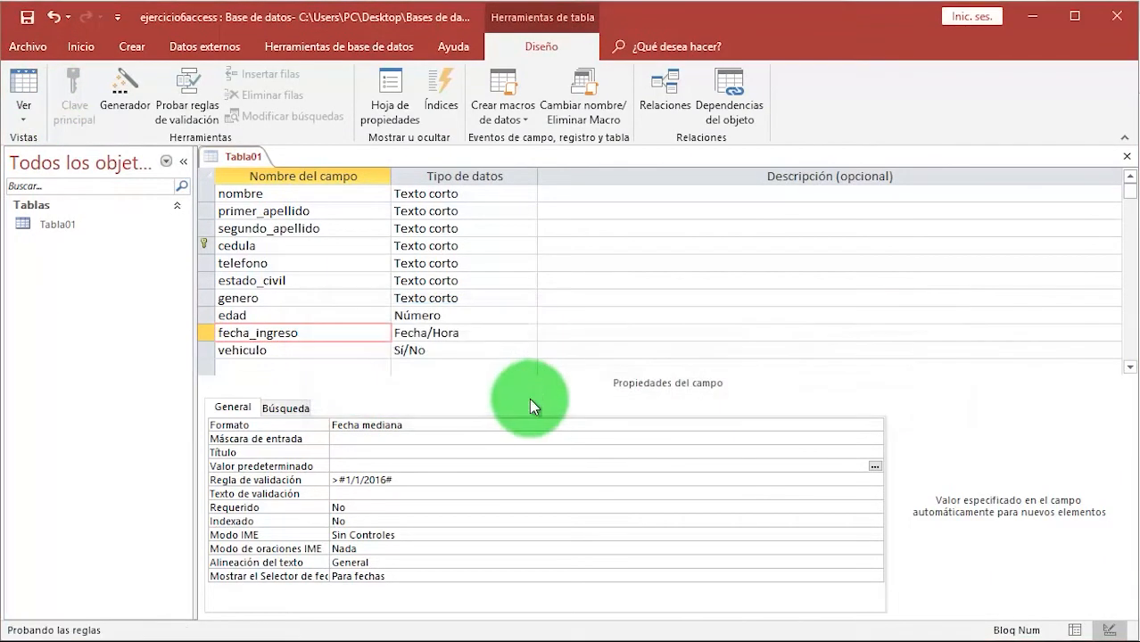
{"action": "left_click", "coordinate": [553, 417]}
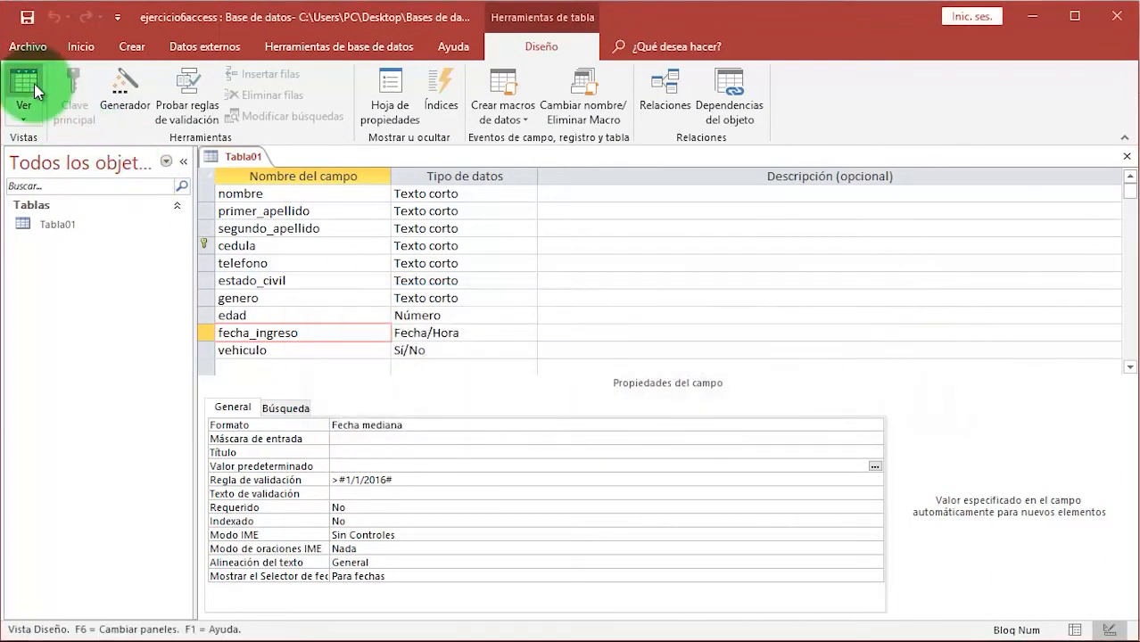
{"action": "left_click", "coordinate": [34, 83]}
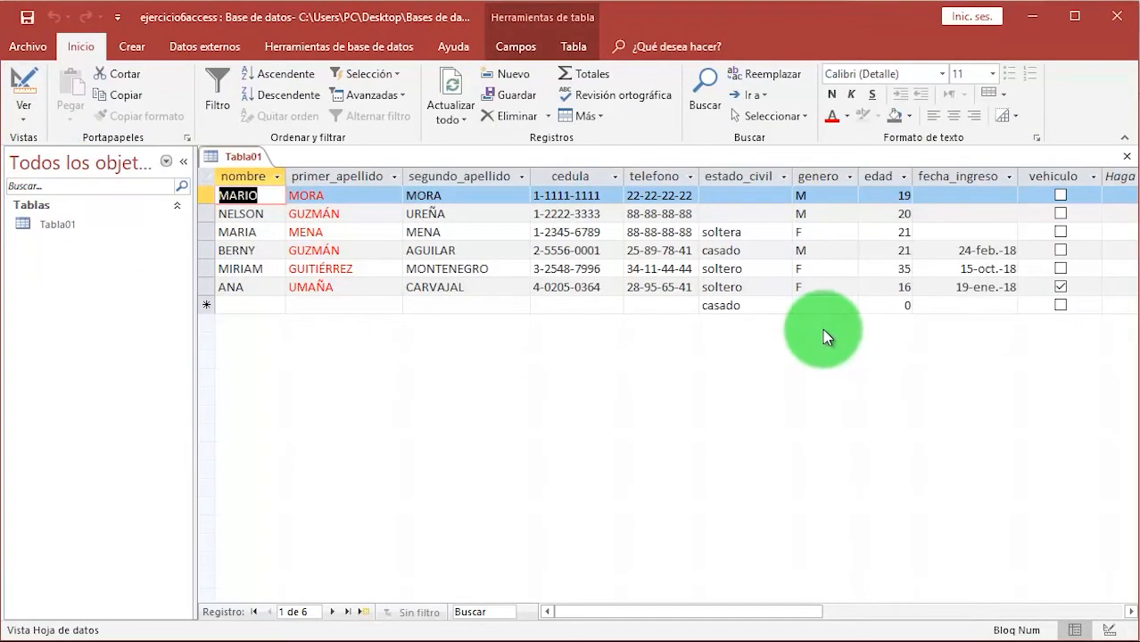
Try to enter 2/12/2010 as the first record's fecha_ingreso, then dismiss the validation message and clear the date
{"action": "left_click", "coordinate": [963, 195]}
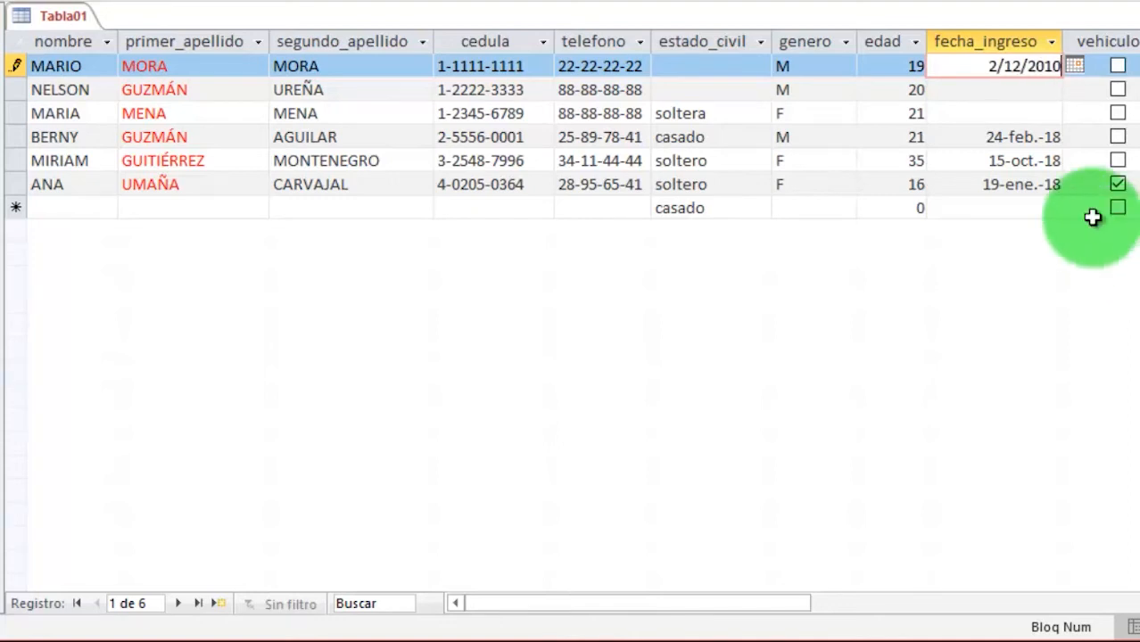
{"action": "left_click", "coordinate": [1006, 100]}
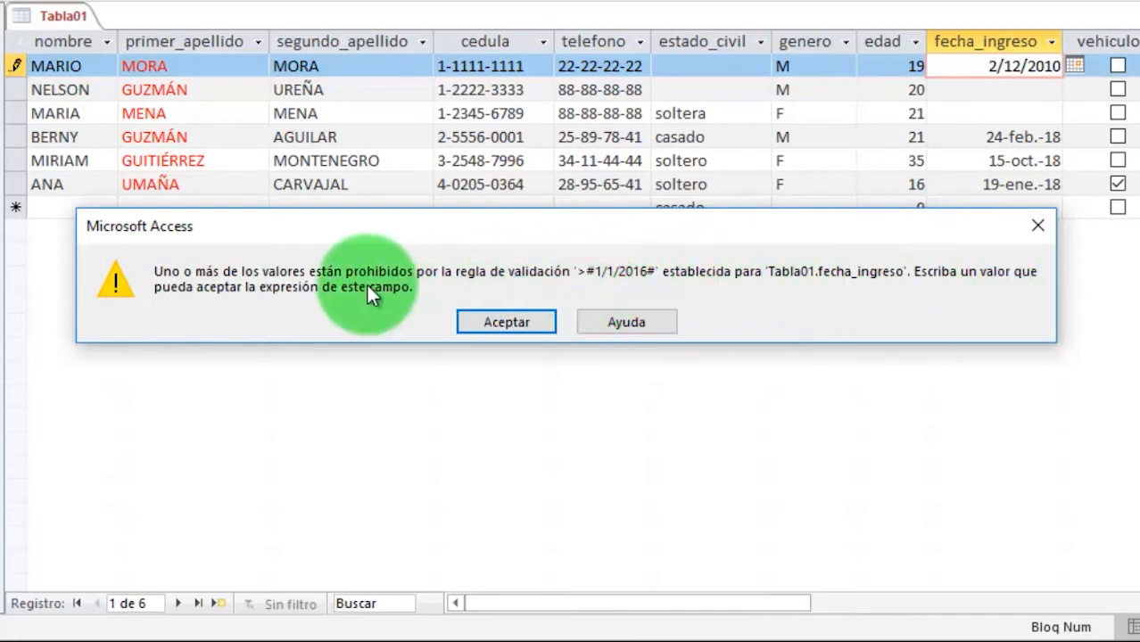
{"action": "left_click", "coordinate": [1039, 225]}
{"action": "left_click_drag", "start_coordinate": [1054, 66], "coordinate": [991, 75]}
{"action": "key", "text": "BackSpace"}
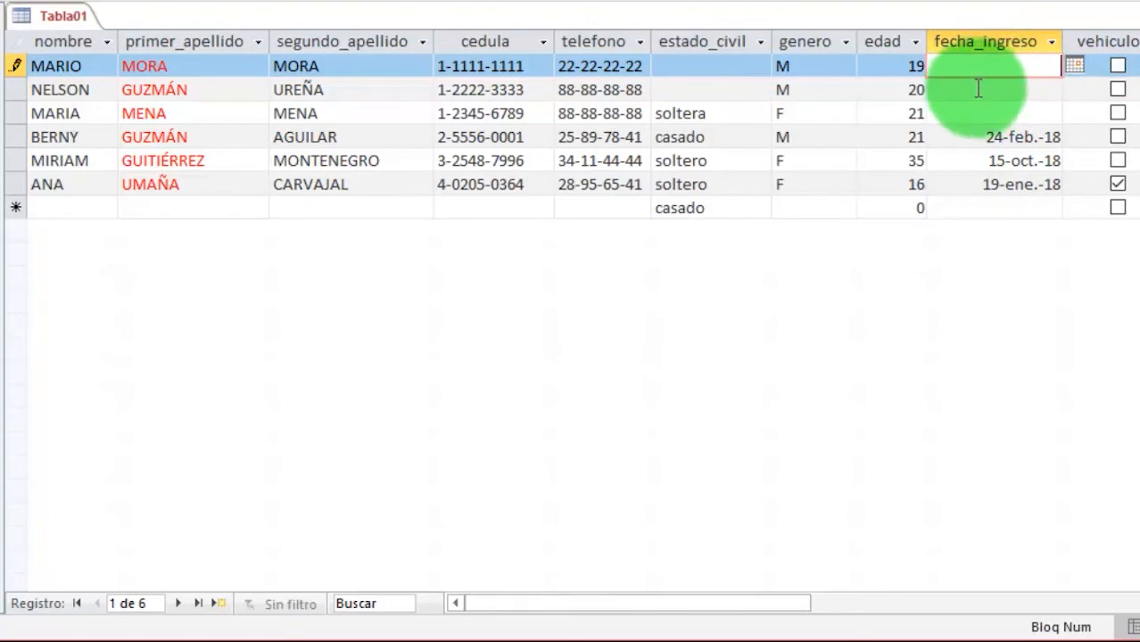
{"action": "key", "text": "BackSpace"}
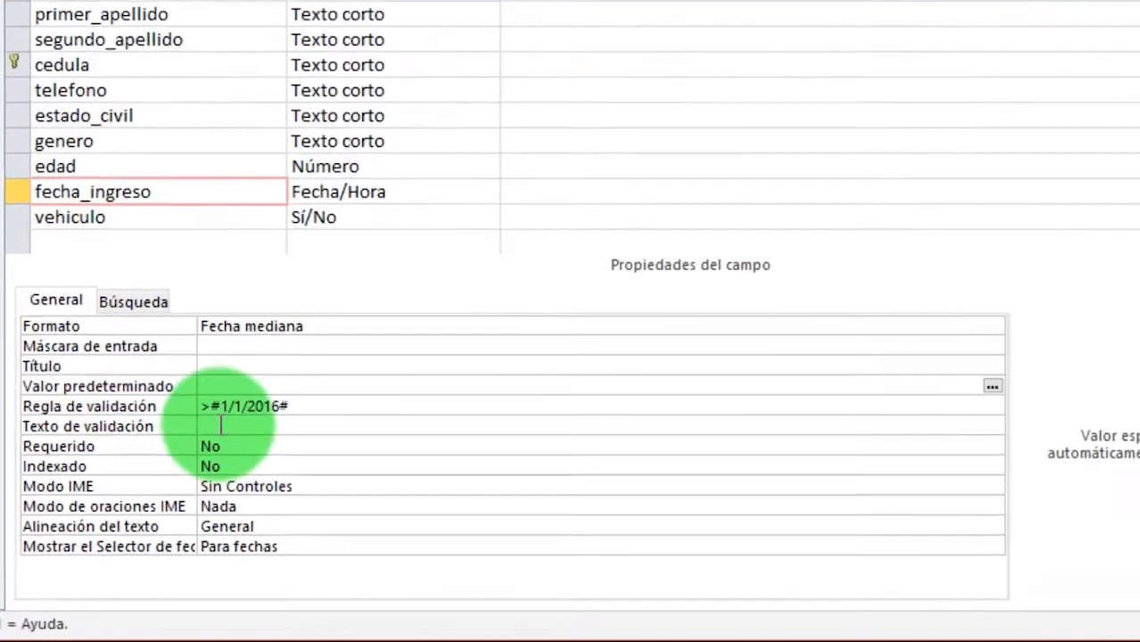
Set the fecha_ingreso validation text to "La fecha de ingreso debe ser mayor al 1/1/2016", save the table and return to Datasheet view
{"action": "left_click", "coordinate": [218, 452]}
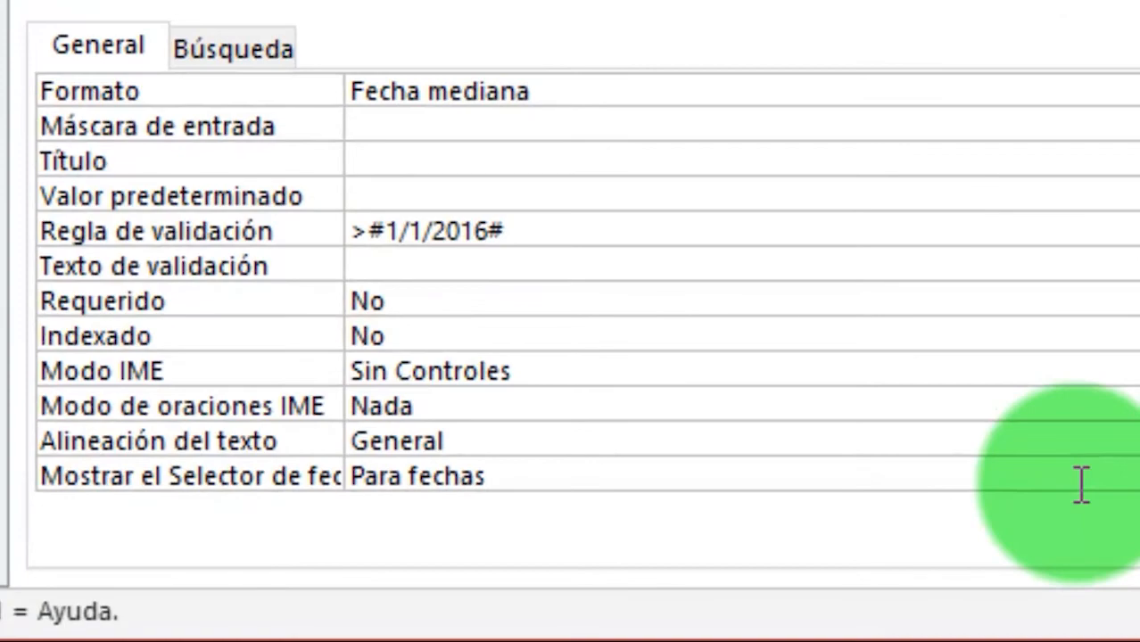
{"action": "type", "text": "La fecha de ingreso debe ser mayor al 1/1/2016"}
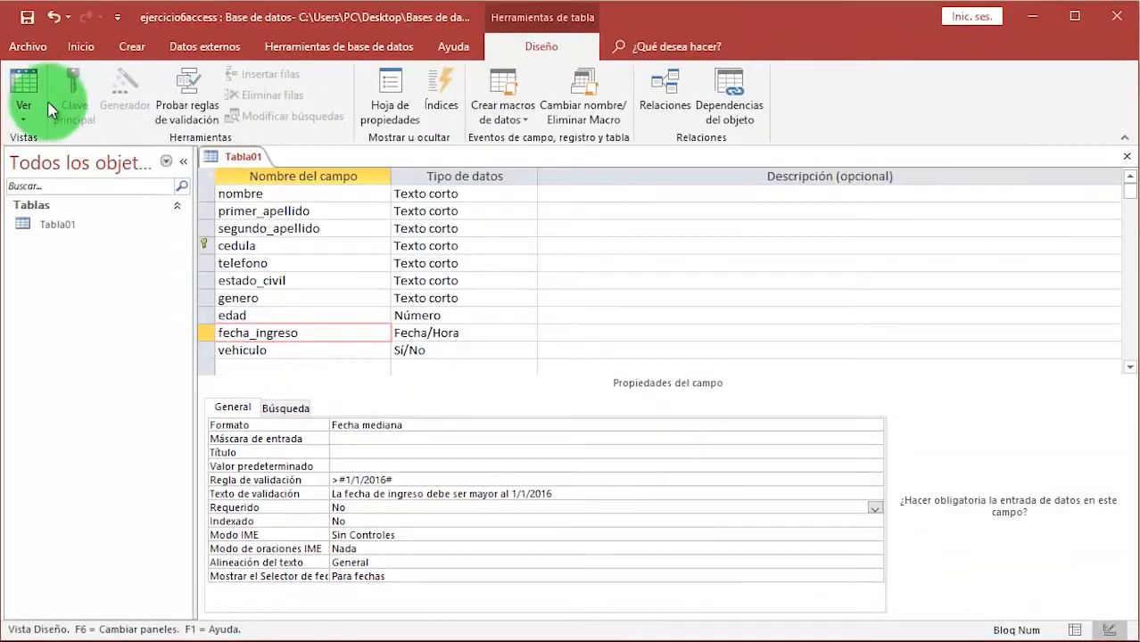
{"action": "key", "text": "Return"}
{"action": "left_click", "coordinate": [27, 83]}
{"action": "left_click", "coordinate": [585, 398]}
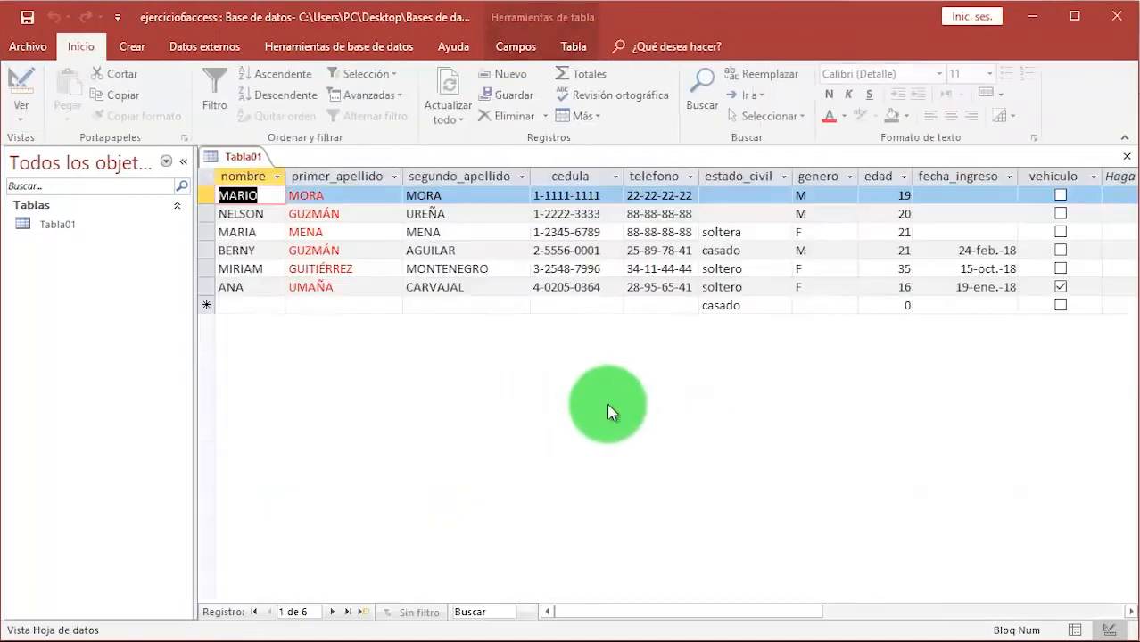
Test the first record's fecha_ingreso with 2/12/2010, dismiss the custom message, then replace it with 2/12/2018 and commit it
{"action": "left_click", "coordinate": [972, 196]}
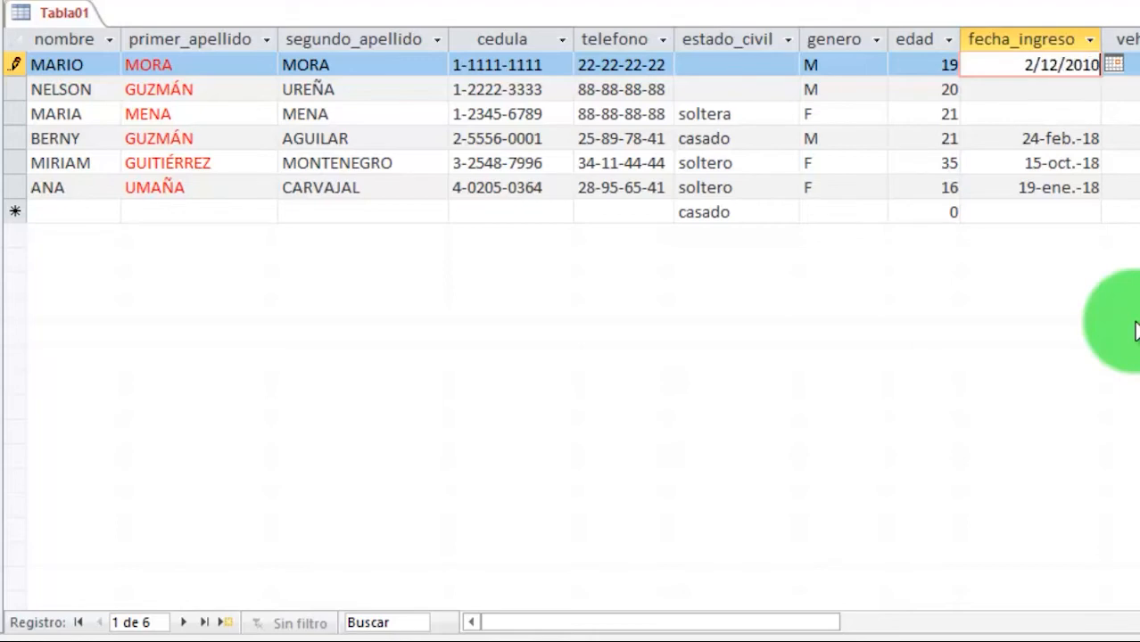
{"action": "key", "text": "Return"}
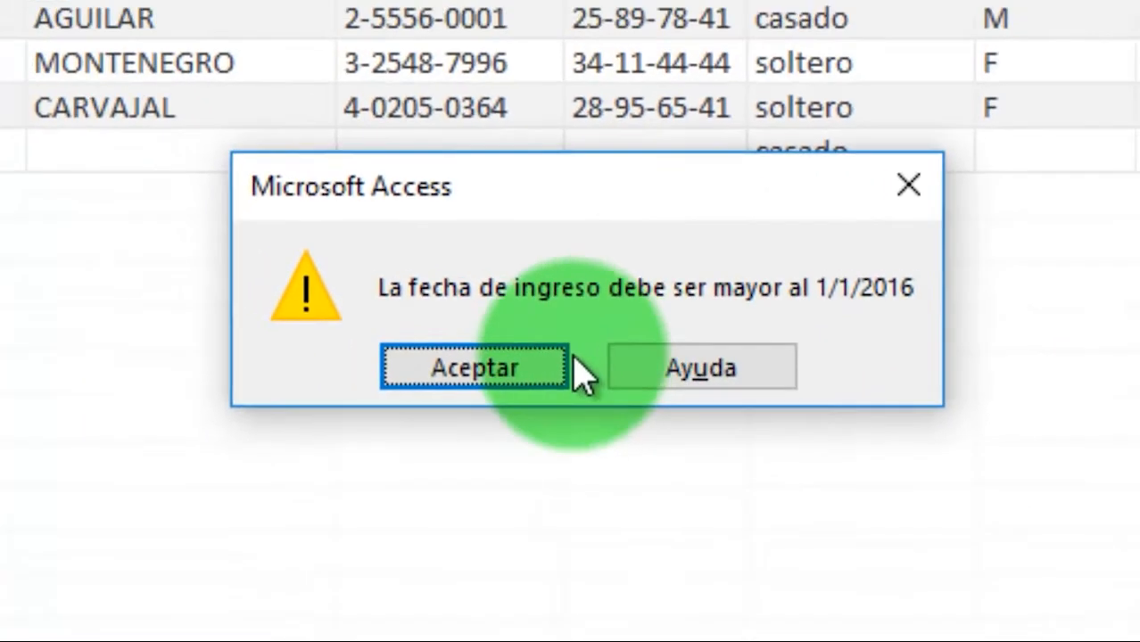
{"action": "left_click", "coordinate": [535, 353]}
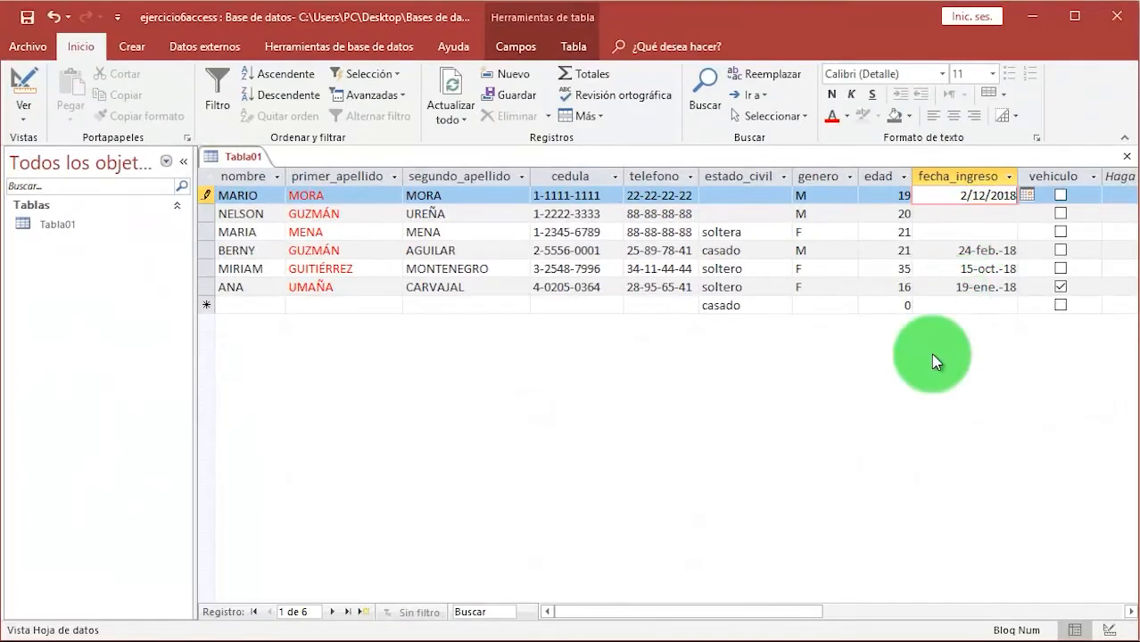
{"action": "left_click", "coordinate": [968, 215]}
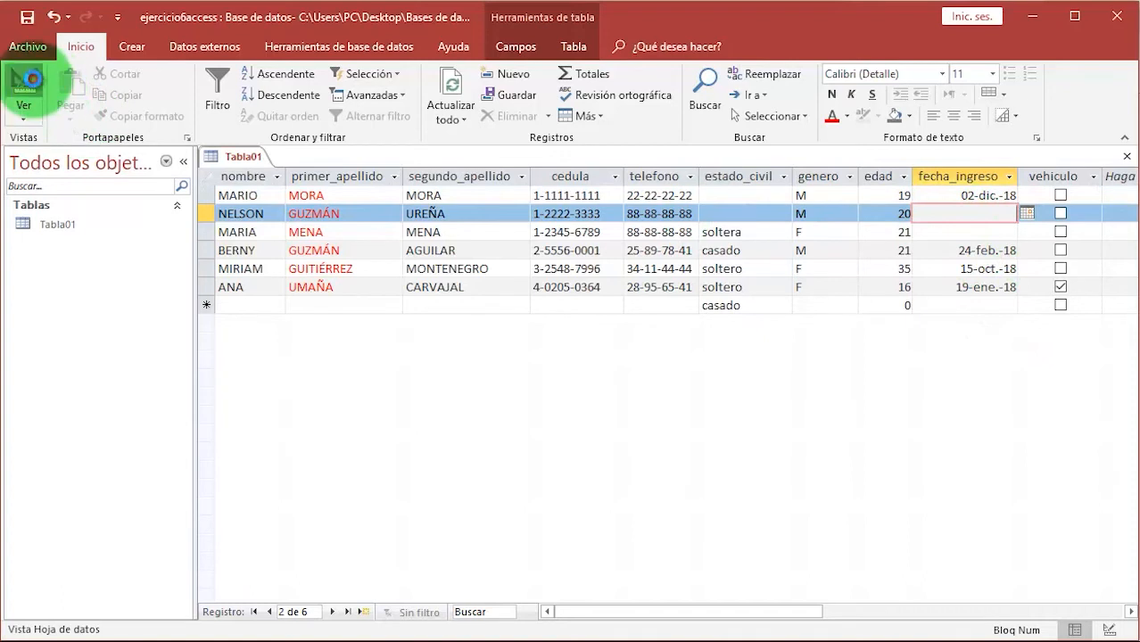
Check the fecha_ingreso properties in Design view, return to Datasheet view and close Tabla01
{"action": "left_click", "coordinate": [25, 91]}
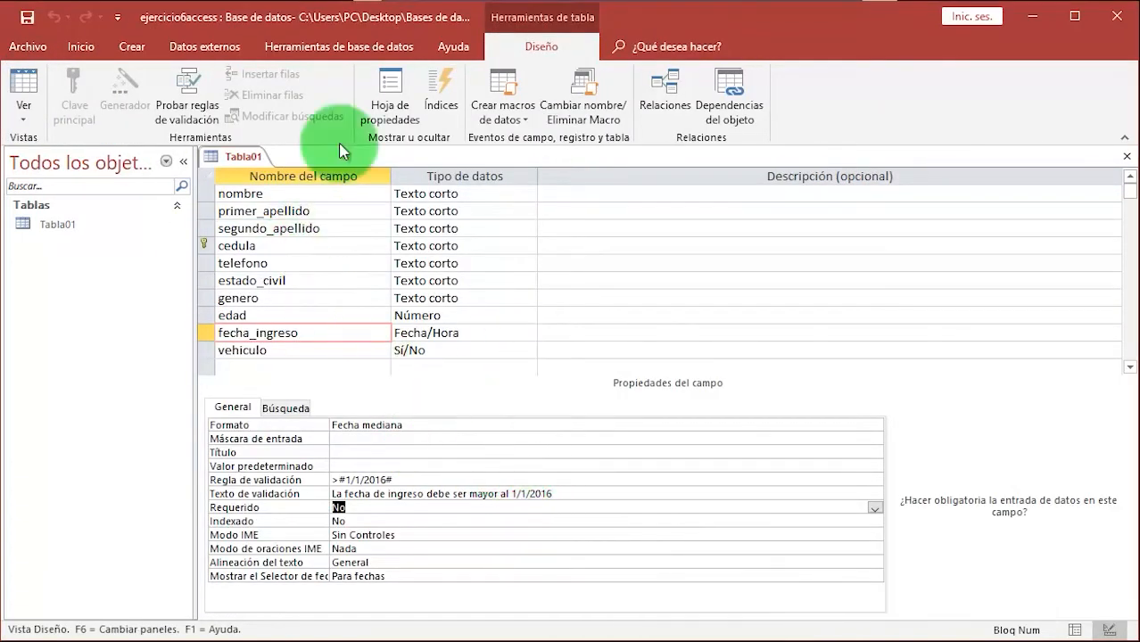
{"action": "left_click", "coordinate": [26, 82]}
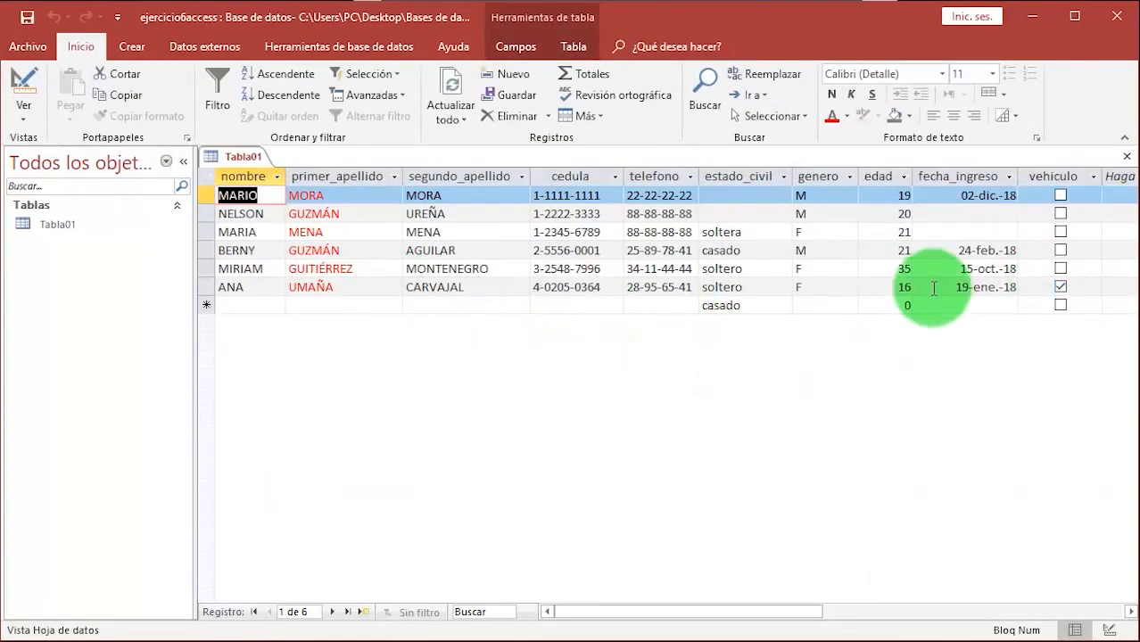
{"action": "left_click", "coordinate": [1127, 157]}
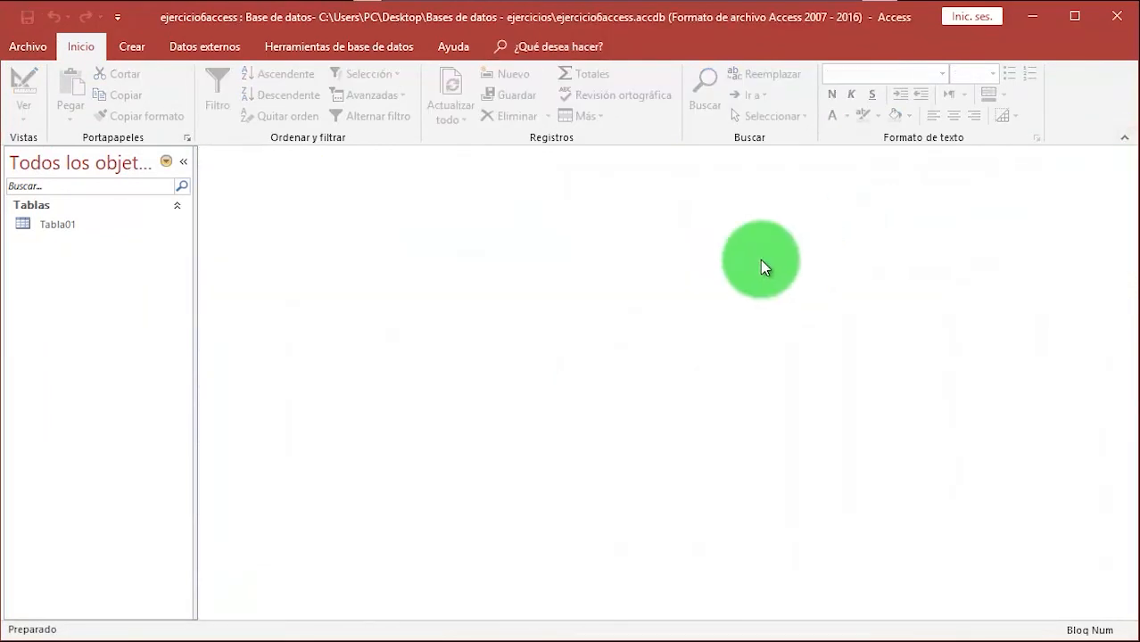
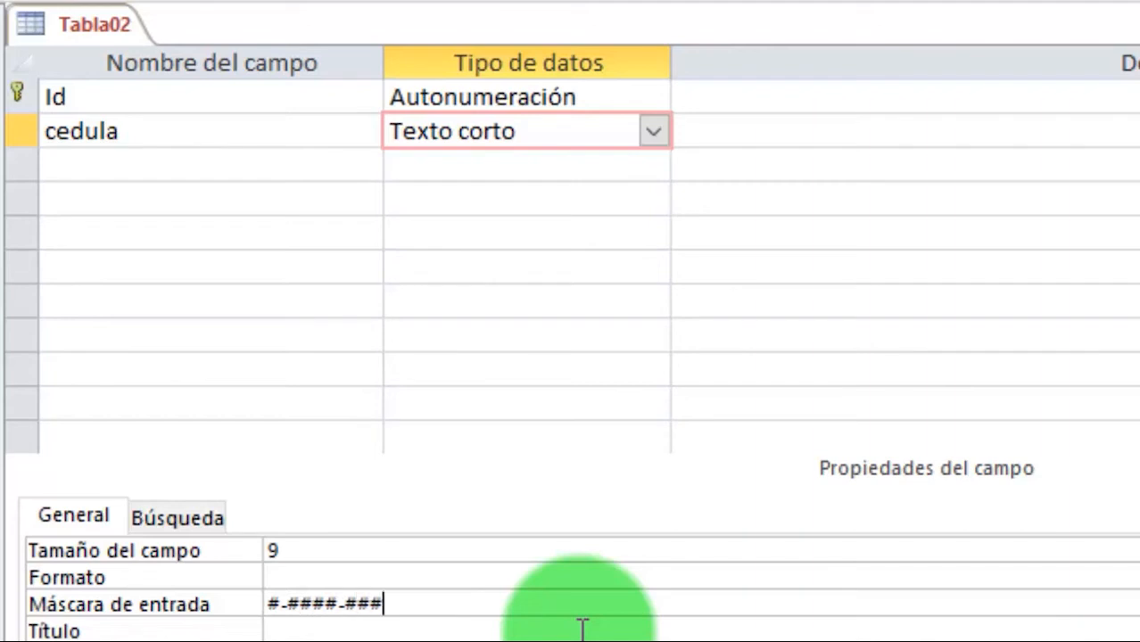
Complete the cedula input mask in Tabla02 as #-####-####, then add a Texto corto field named empresa
{"action": "left_click", "coordinate": [324, 571]}
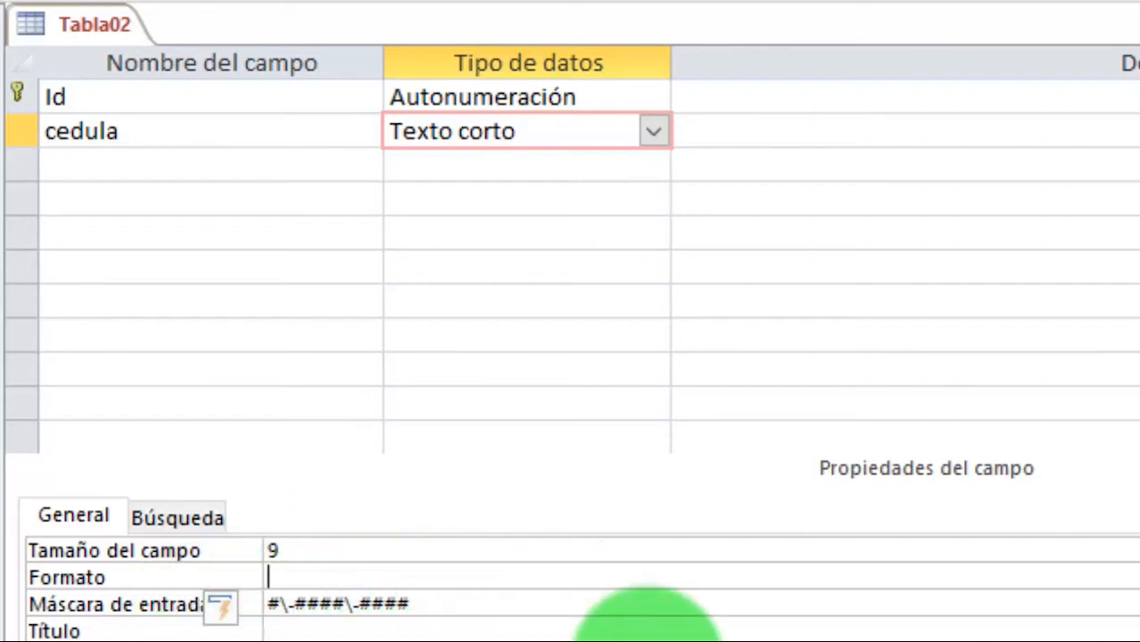
{"action": "left_click", "coordinate": [302, 172]}
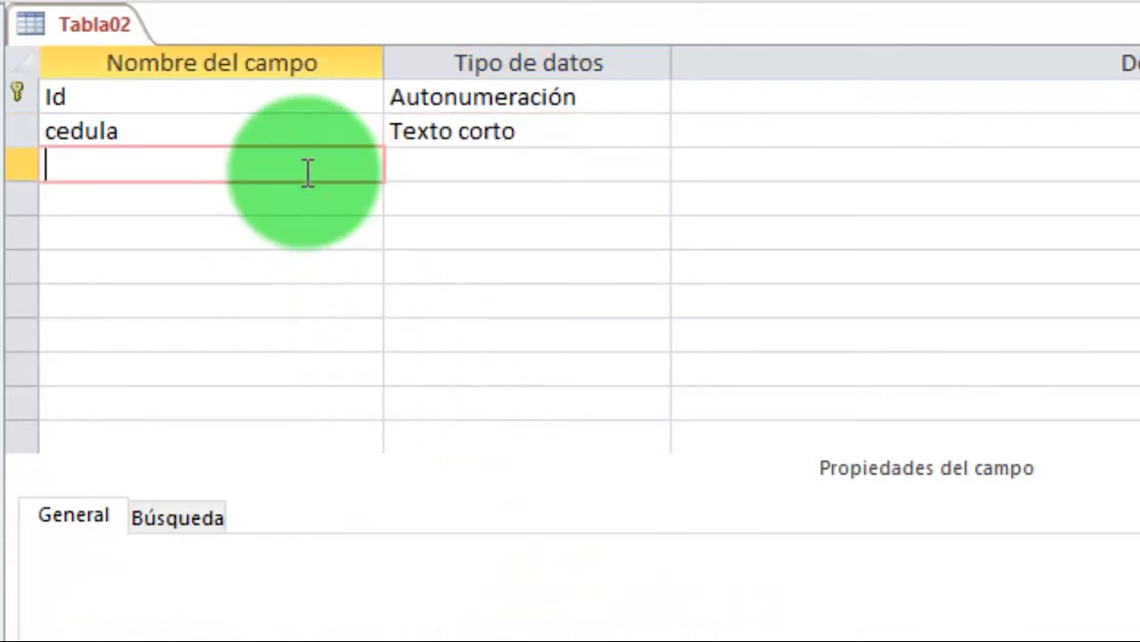
{"action": "type", "text": "empresa"}
{"action": "key", "text": "Tab"}
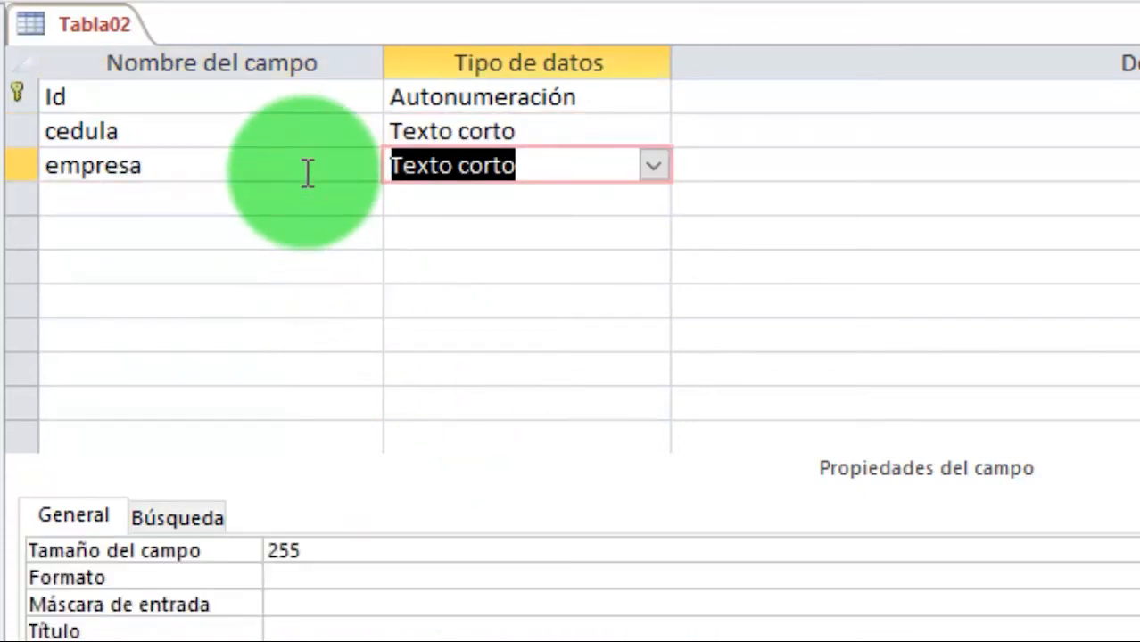
Set the field size of empresa to 4 and its format to >[azul]
{"action": "double_click", "coordinate": [343, 550]}
{"action": "type", "text": "4"}
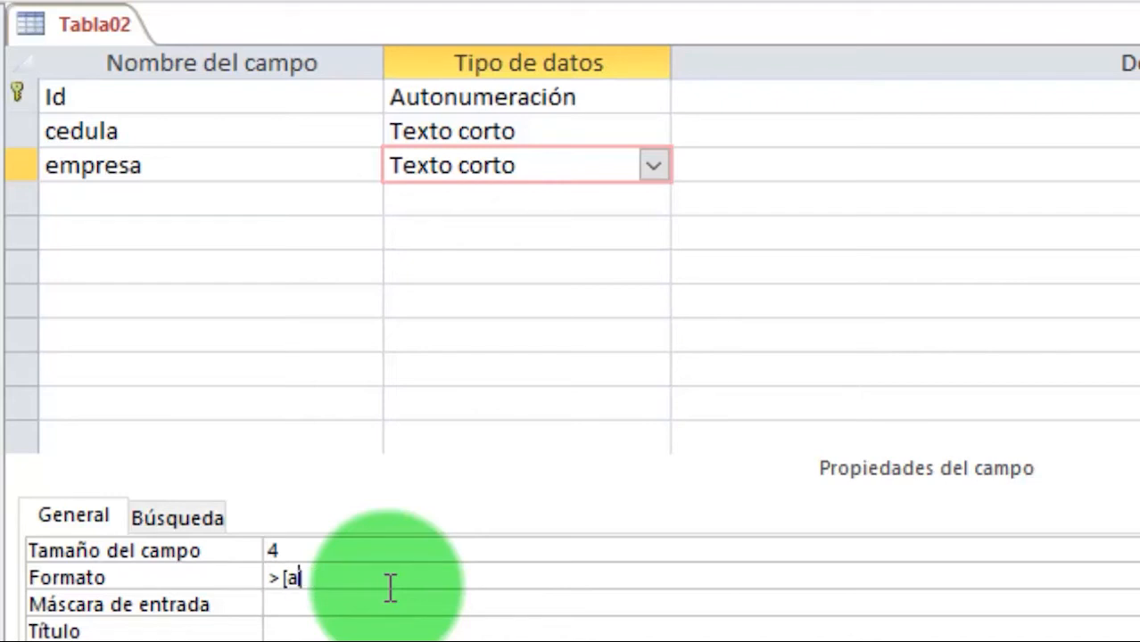
{"action": "left_click", "coordinate": [391, 587]}
{"action": "type", "text": ">[azul]"}
{"action": "left_click", "coordinate": [374, 604]}
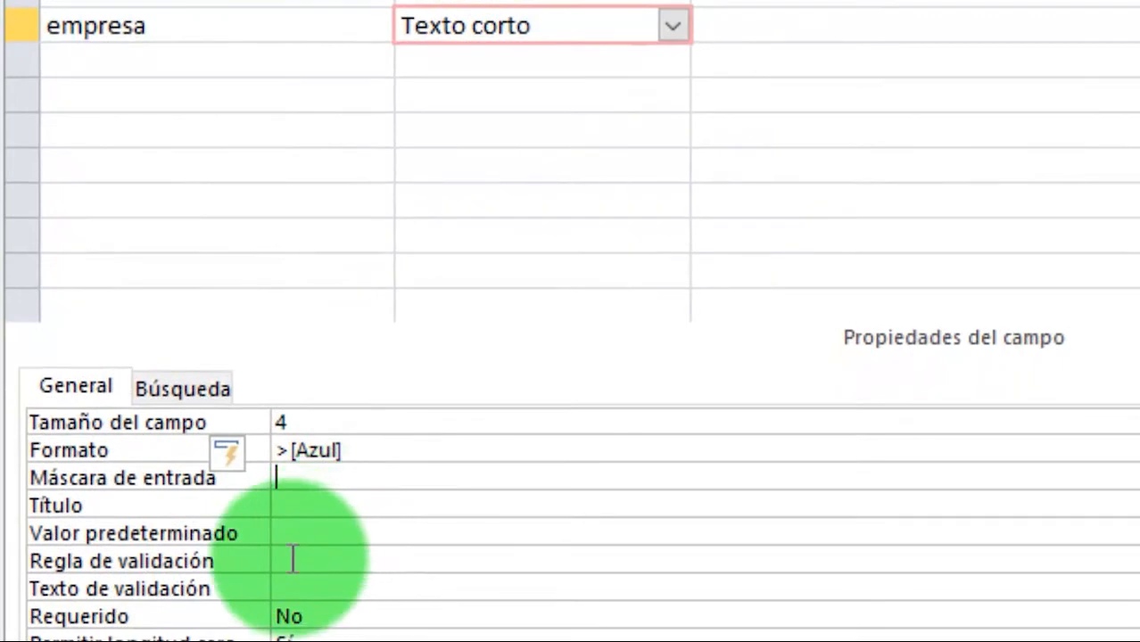
Set the default value of empresa to EMP1 and its validation rule to EMP1 o EMP2
{"action": "left_click", "coordinate": [306, 534]}
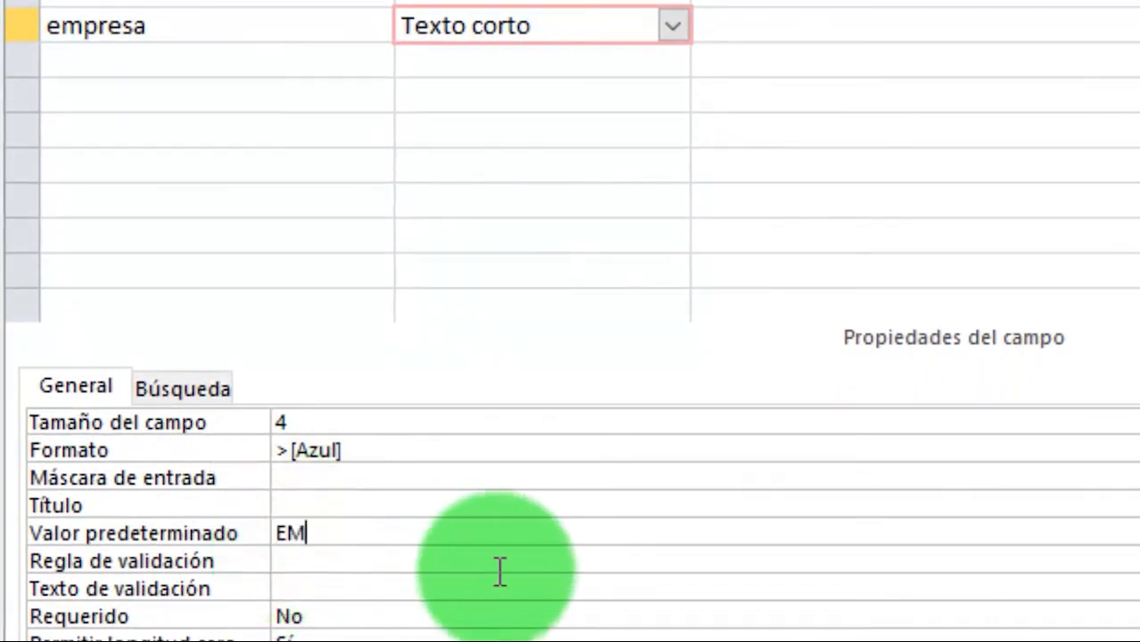
{"action": "type", "text": "EMP1"}
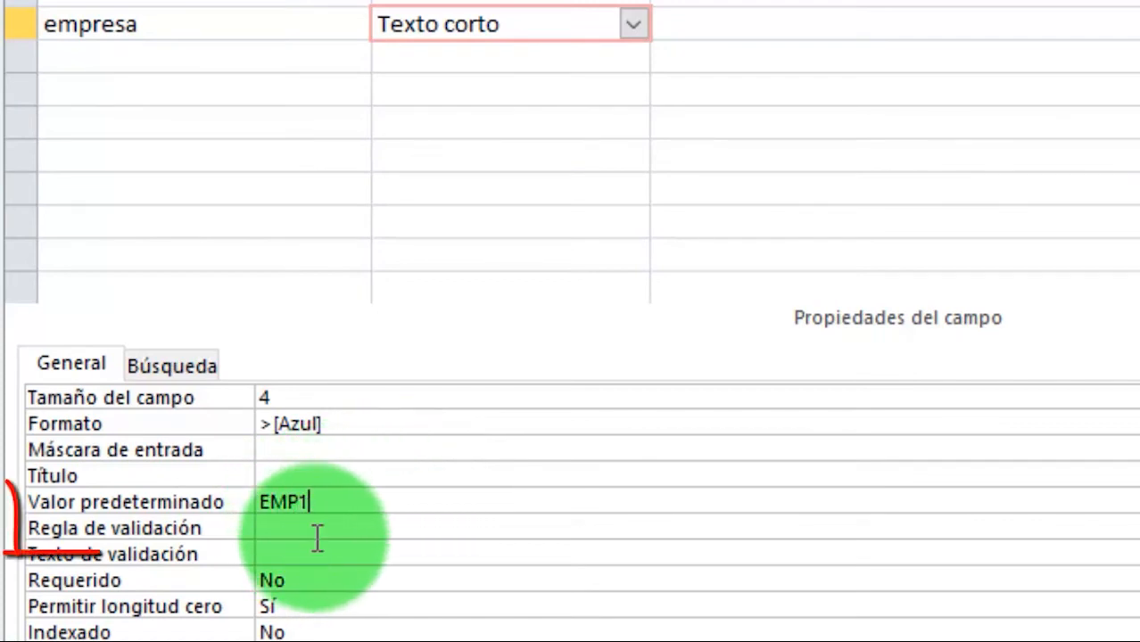
{"action": "key", "text": "Return"}
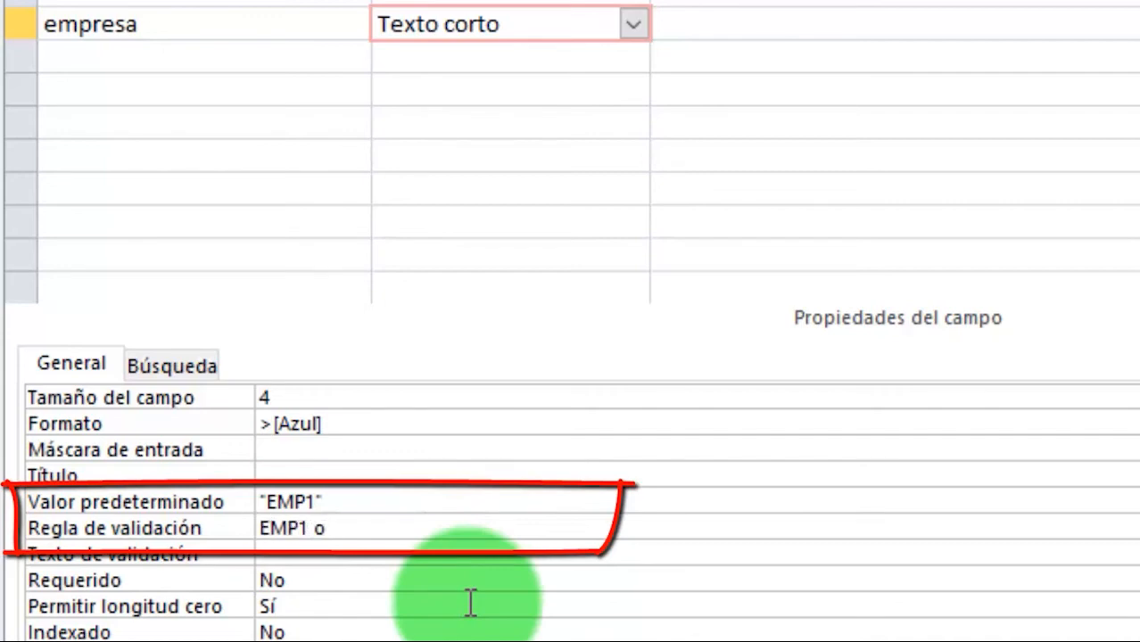
{"action": "type", "text": "EMP1 o EMP2"}
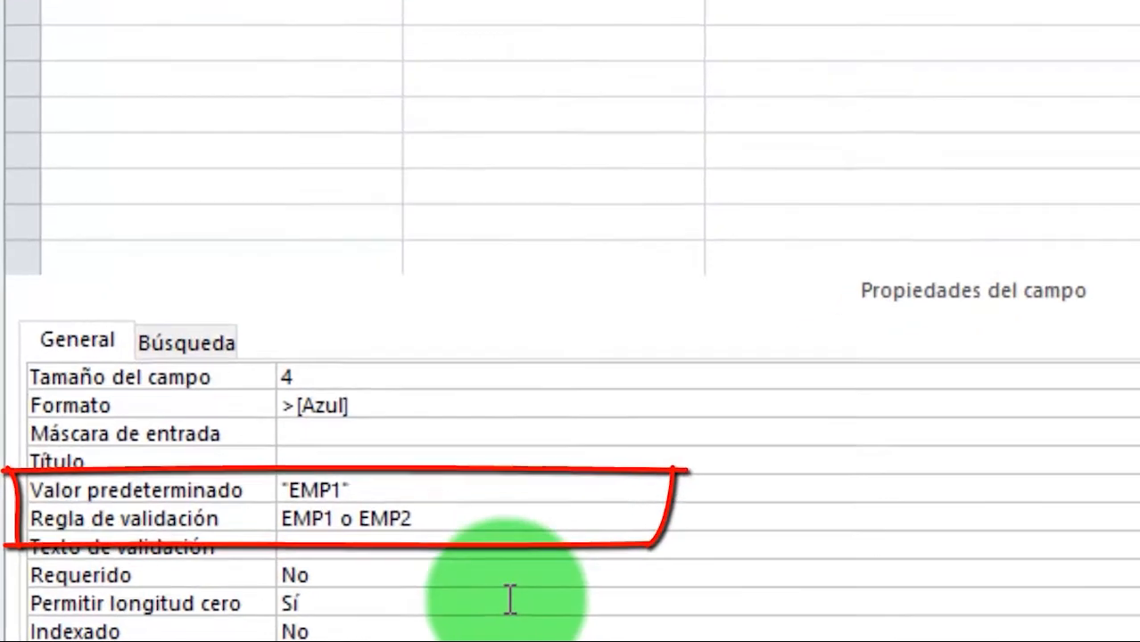
Complete the validation rule of empresa as EMP1 o EMP2 o EMP3
{"action": "type", "text": " o EMP3"}
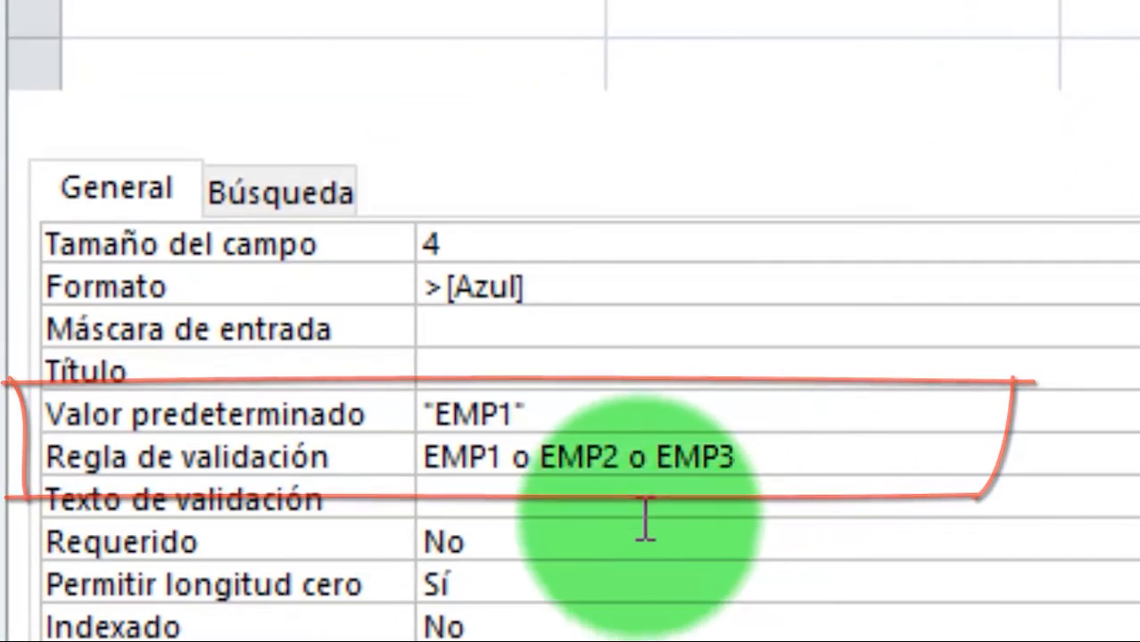
{"action": "left_click", "coordinate": [557, 509]}
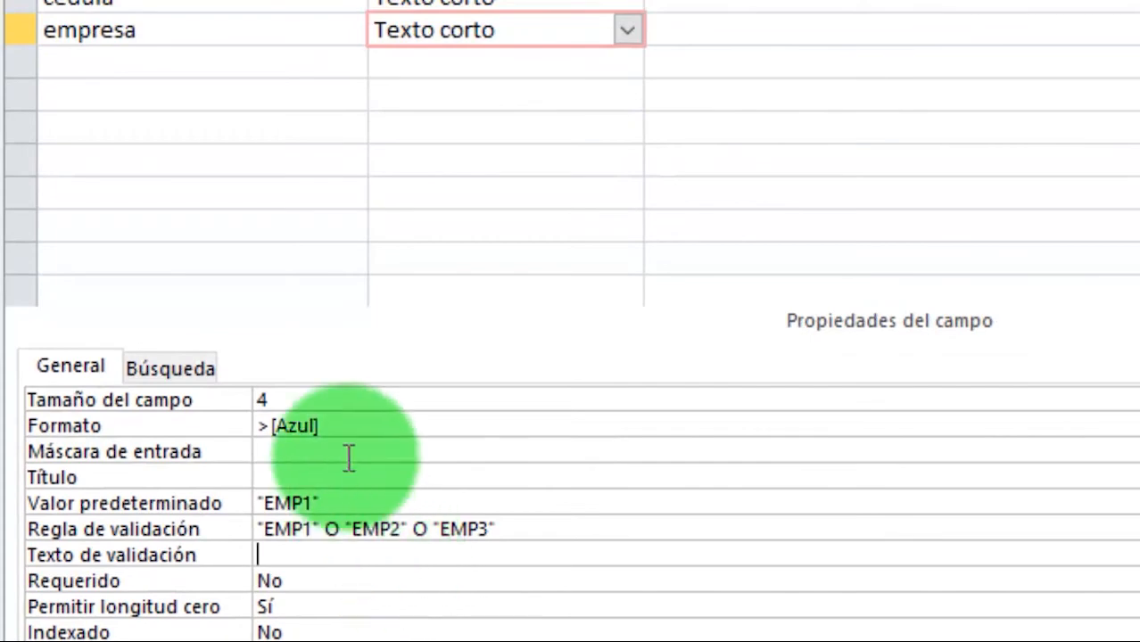
Add a Texto corto field named direccion_de_la_empresa below empresa
{"action": "left_click", "coordinate": [310, 71]}
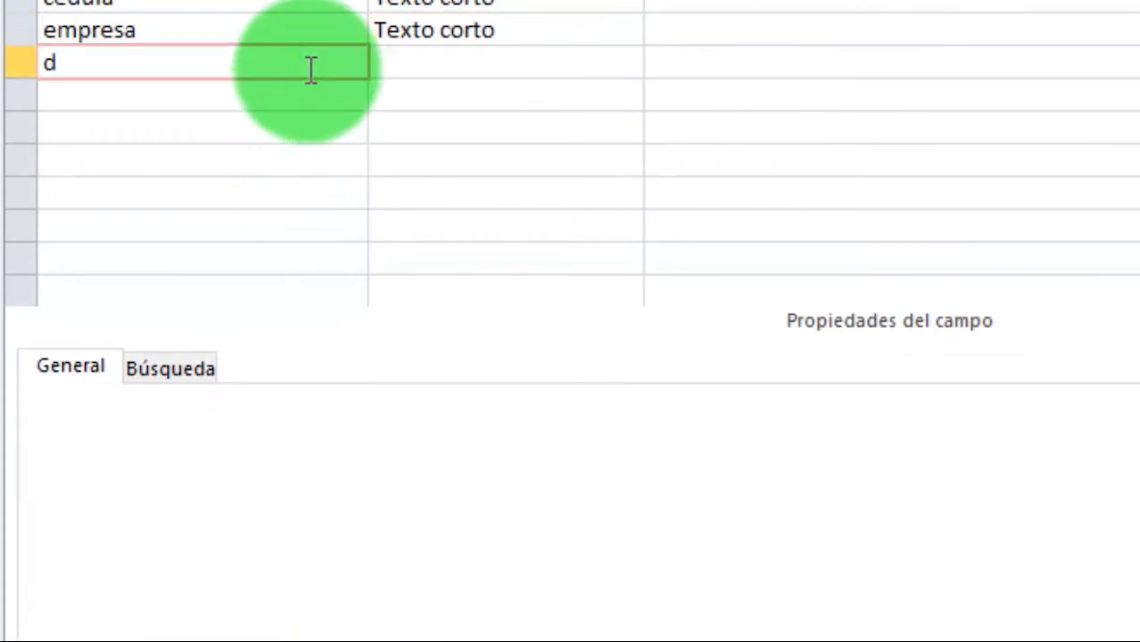
{"action": "type", "text": "direcciones"}
{"action": "key", "text": "BackSpace"}
{"action": "key", "text": "BackSpace"}
{"action": "type", "text": "_de_la_empresa"}
{"action": "key", "text": "Tab"}
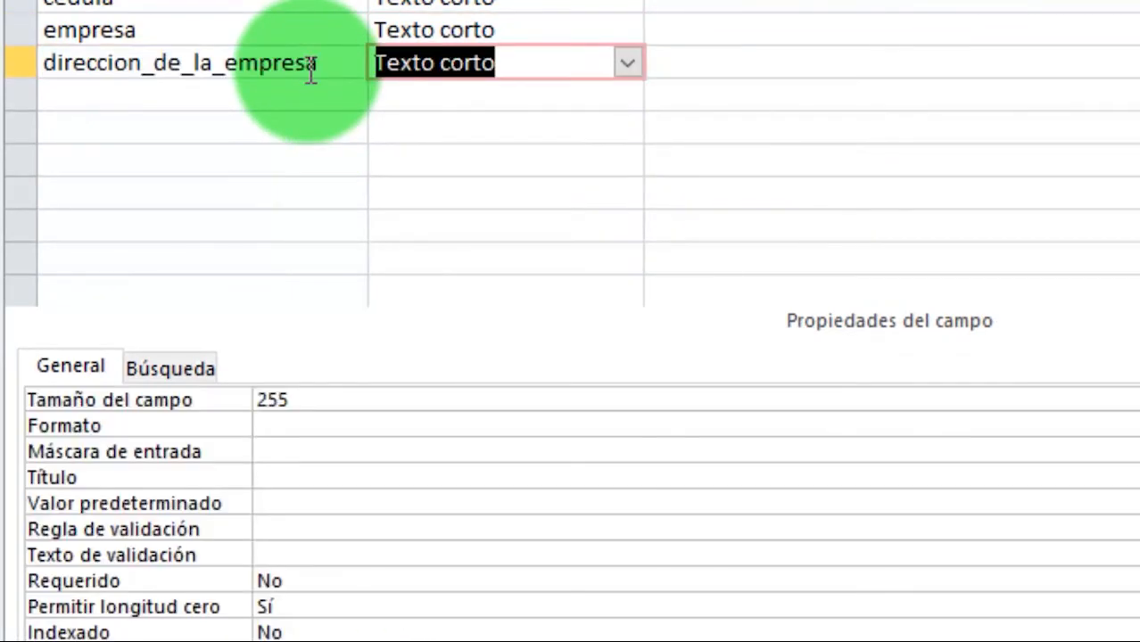
Set the field size of direccion_de_la_empresa to 14 and its format to >
{"action": "double_click", "coordinate": [343, 402]}
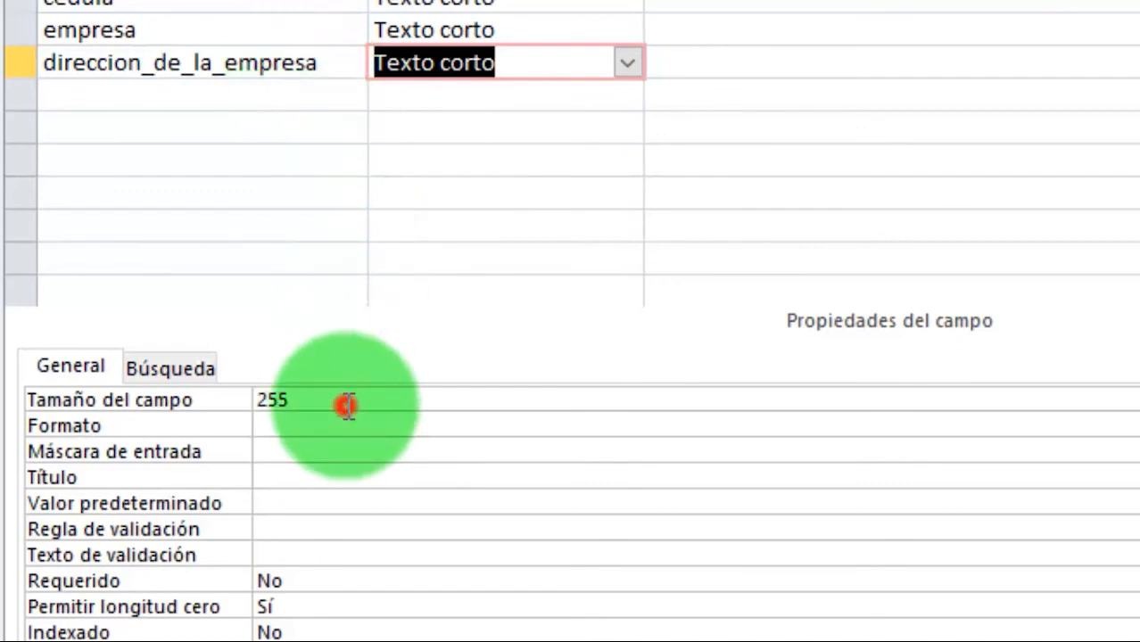
{"action": "type", "text": "14"}
{"action": "left_click", "coordinate": [468, 426]}
{"action": "type", "text": ">"}
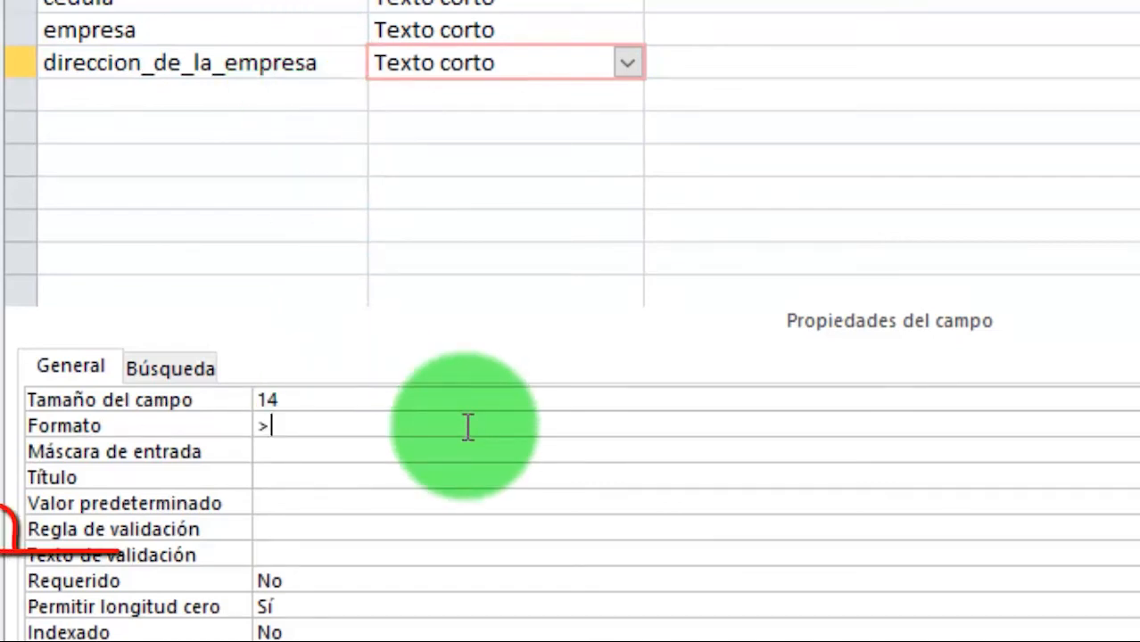
Set the validation rule of direccion_de_la_empresa to Cartago o Heredia o "San José"
{"action": "left_click", "coordinate": [520, 529]}
{"action": "type", "text": "Cartago o"}
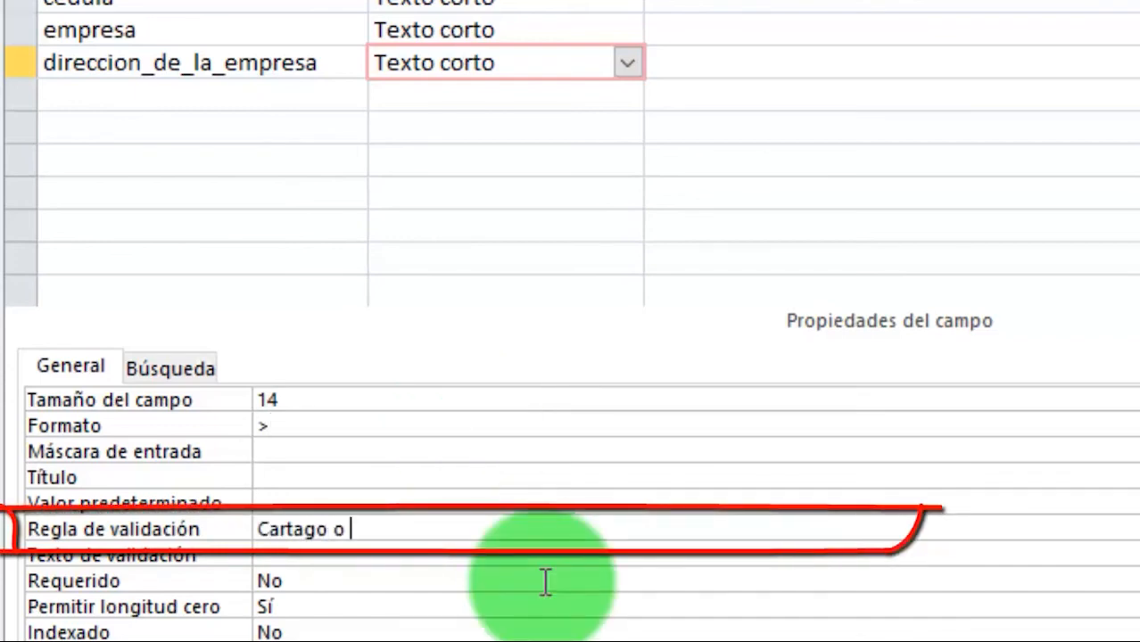
{"action": "type", "text": " Herdi"}
{"action": "key", "text": "BackSpace"}
{"action": "key", "text": "BackSpace"}
{"action": "type", "text": "e"}
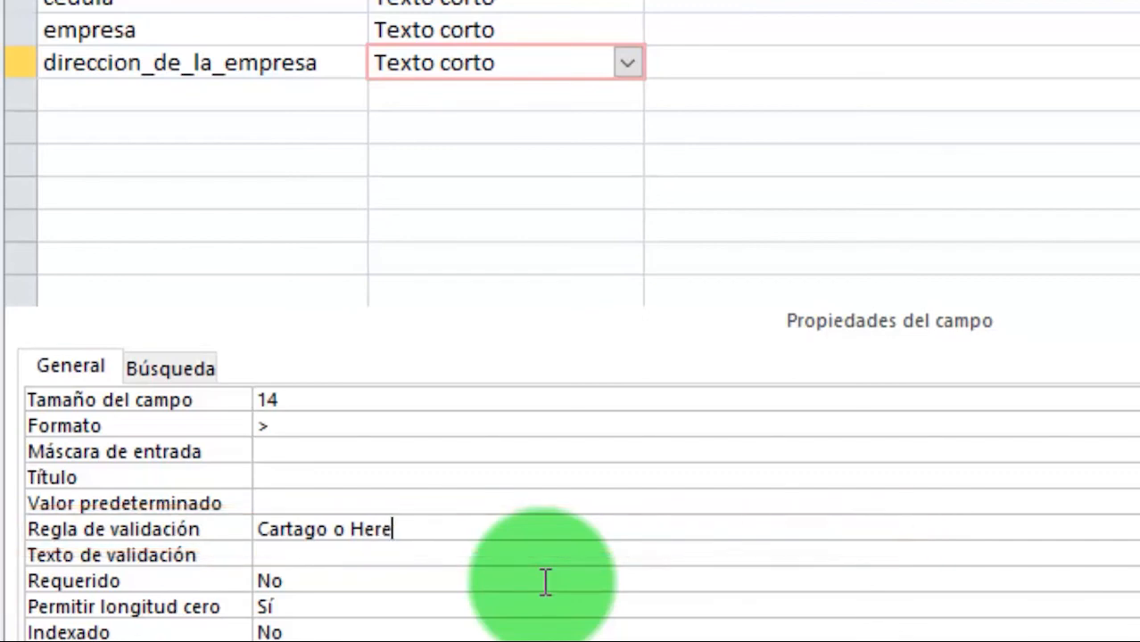
{"action": "type", "text": "dia o \"San"}
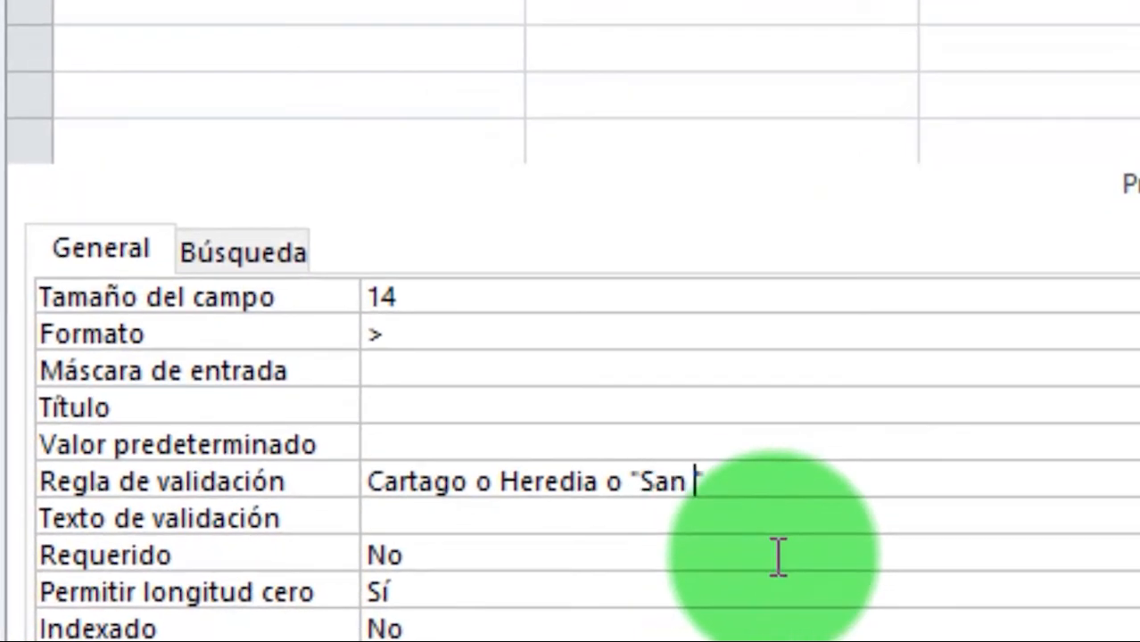
{"action": "key", "text": "shift+Left"}
{"action": "key", "text": "shift+Left"}
{"action": "key", "text": "shift+Left"}
{"action": "key", "text": "shift+Left"}
{"action": "key", "text": "shift+Left"}
{"action": "key", "text": "shift+Left"}
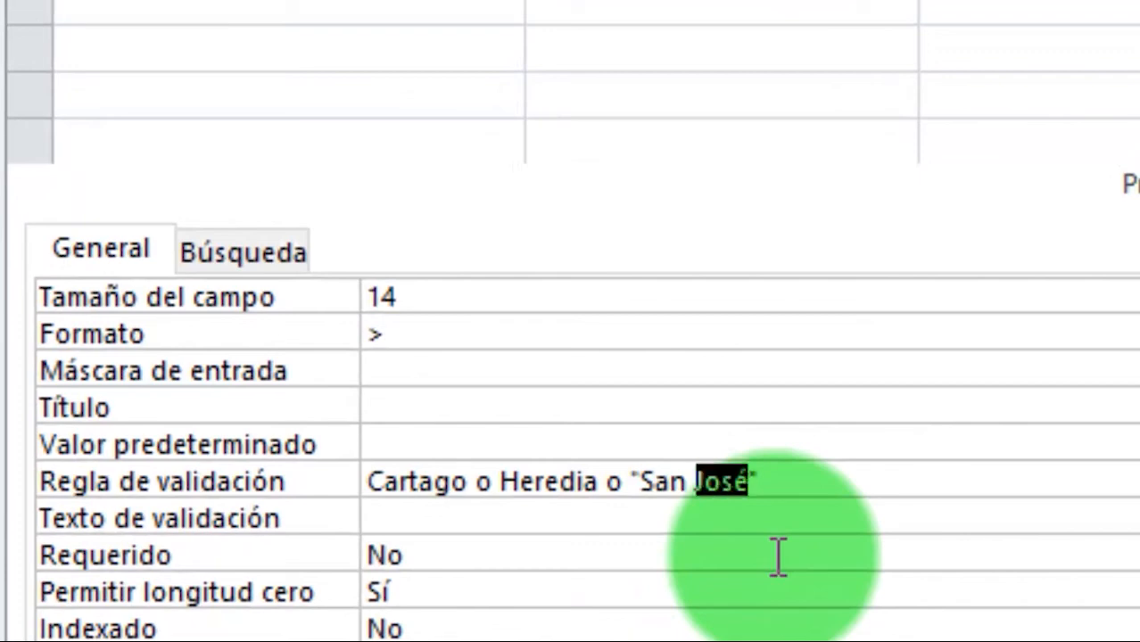
{"action": "key", "text": "End"}
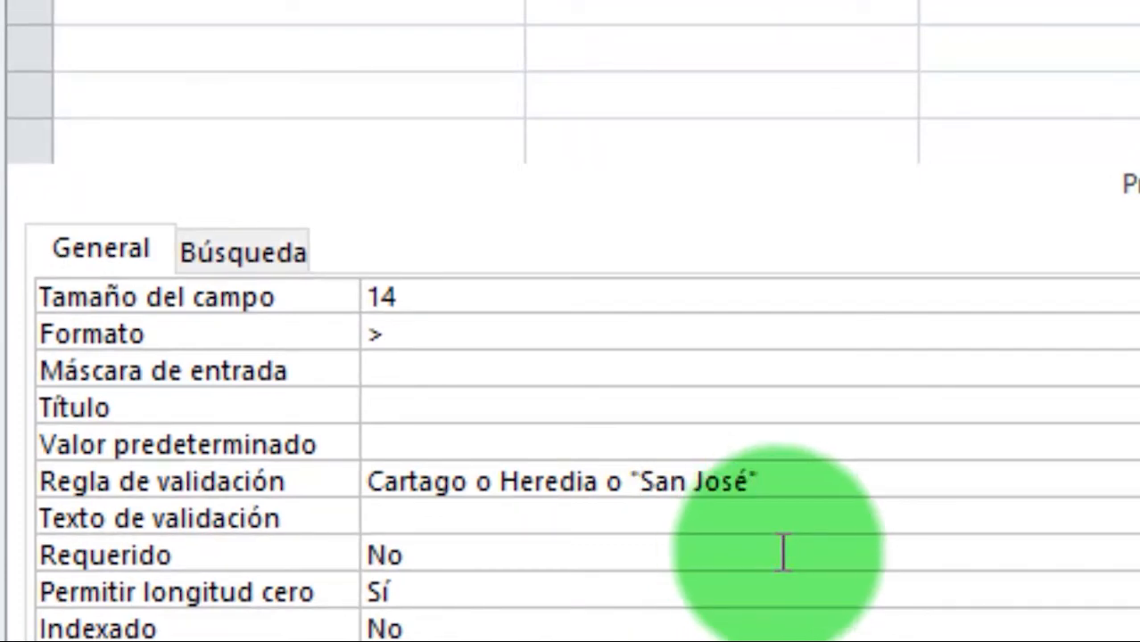
{"action": "left_click", "coordinate": [633, 528]}
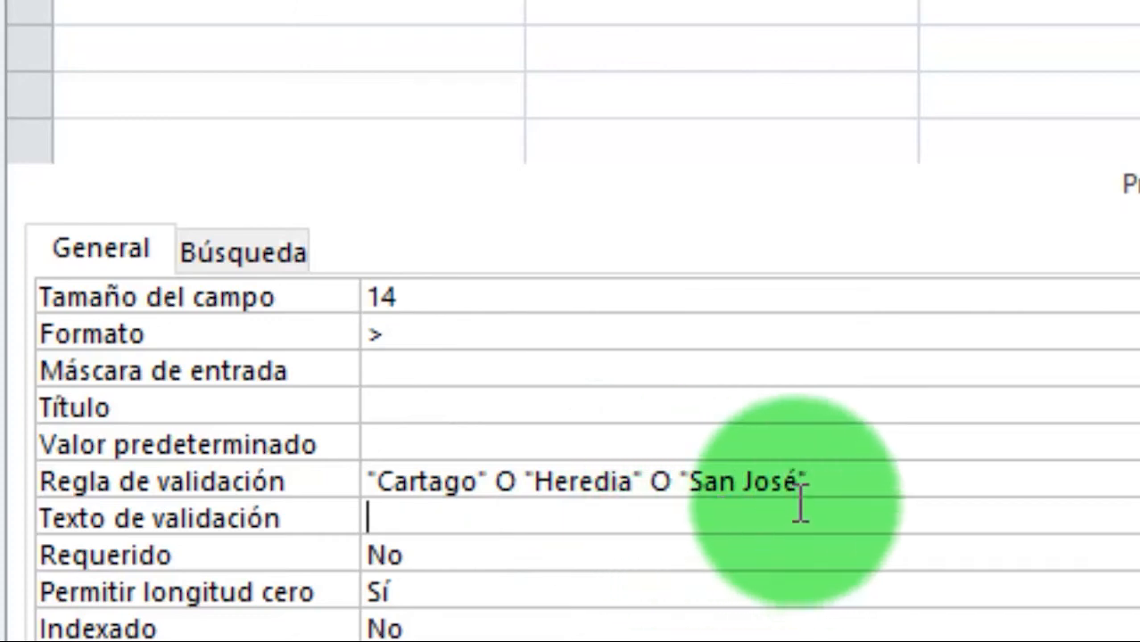
{"action": "left_click", "coordinate": [735, 513]}
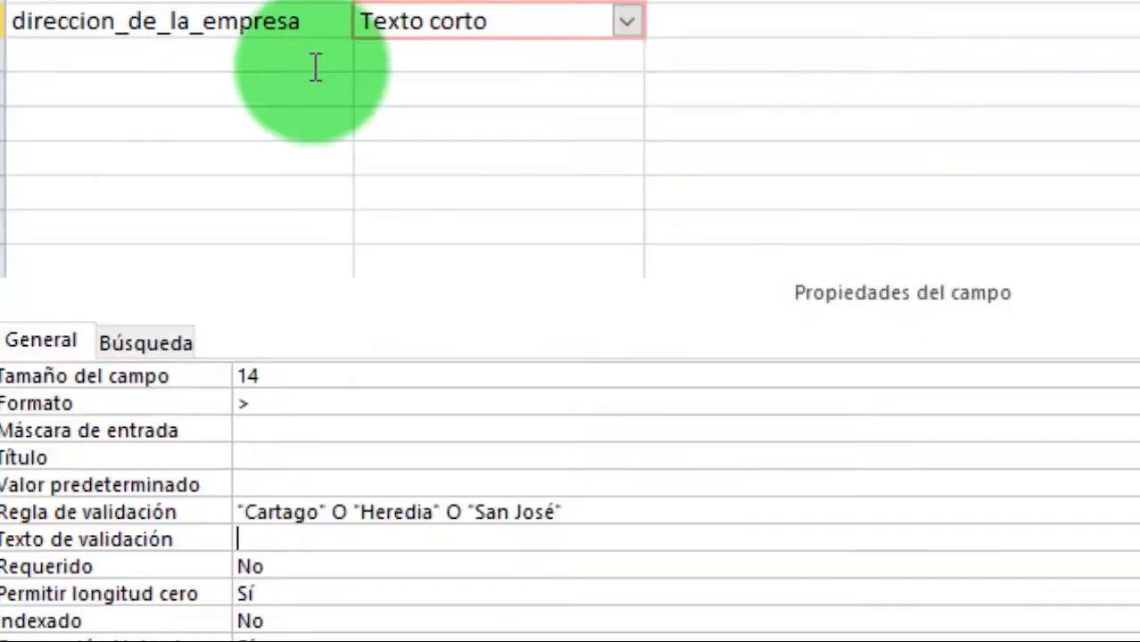
Add a Texto corto field named departamento with field size 15 and format [rojo]
{"action": "left_click", "coordinate": [316, 62]}
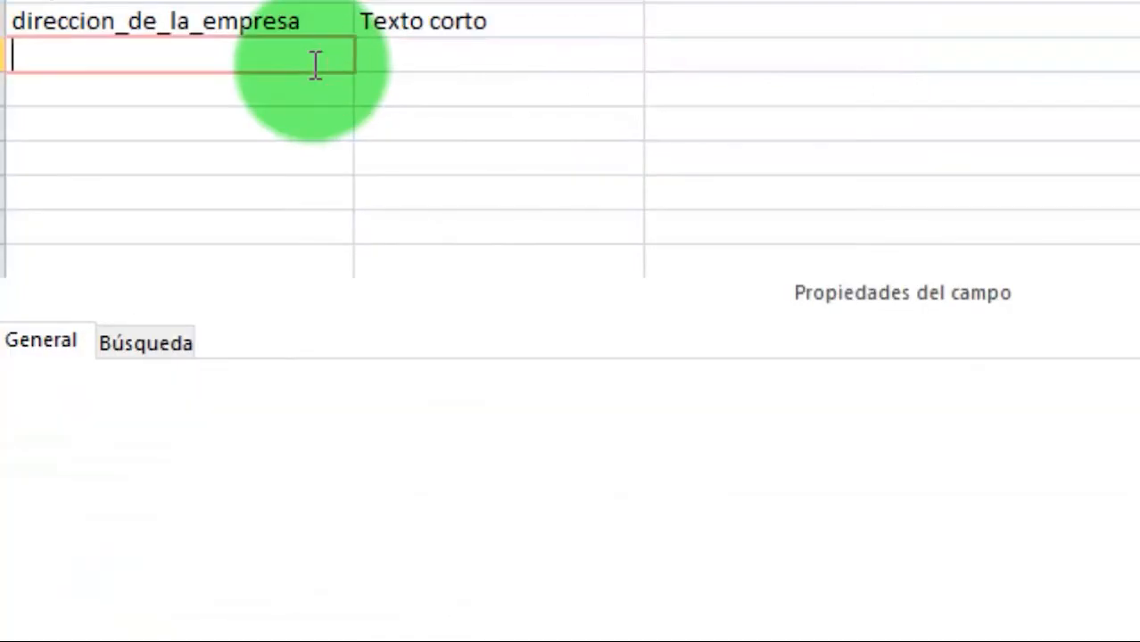
{"action": "type", "text": "departamento"}
{"action": "key", "text": "Tab"}
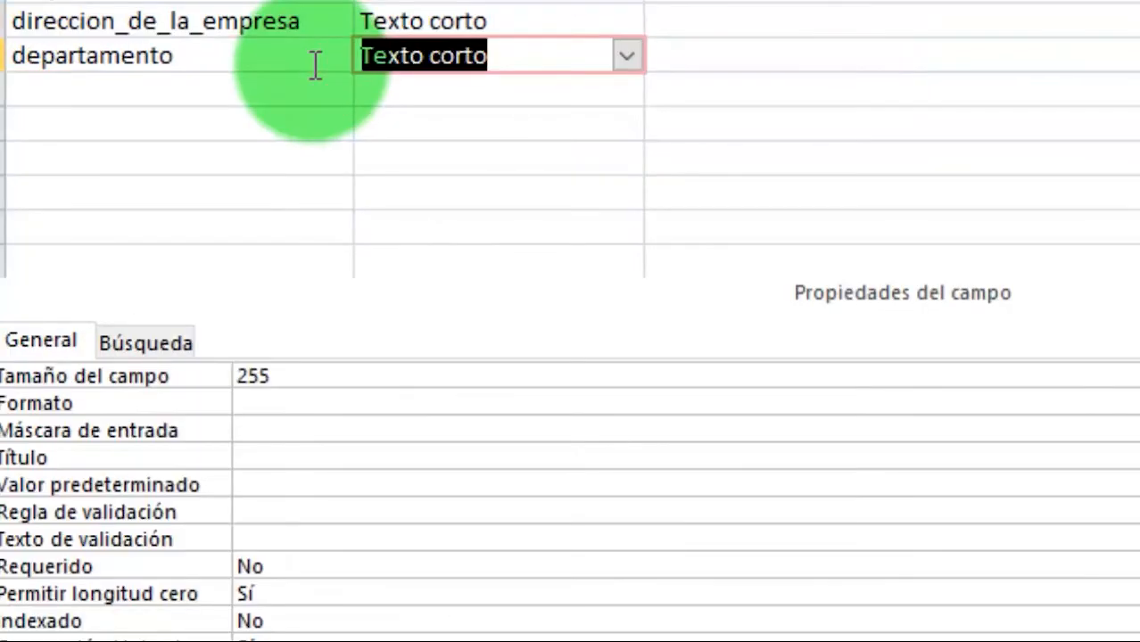
{"action": "double_click", "coordinate": [254, 375]}
{"action": "type", "text": "15"}
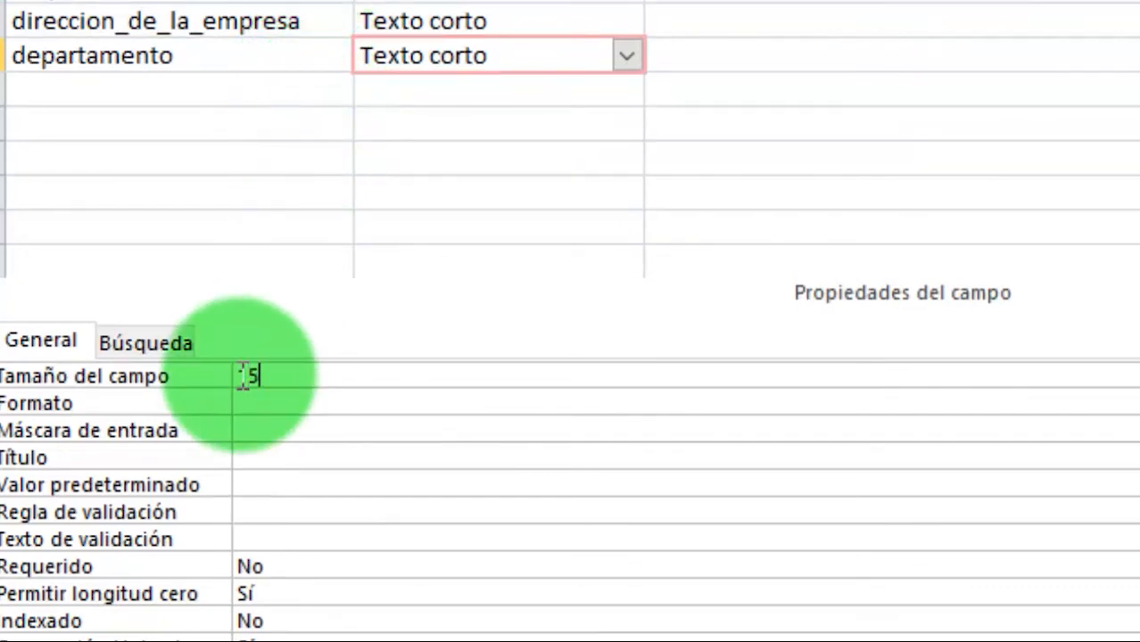
{"action": "key", "text": "Return"}
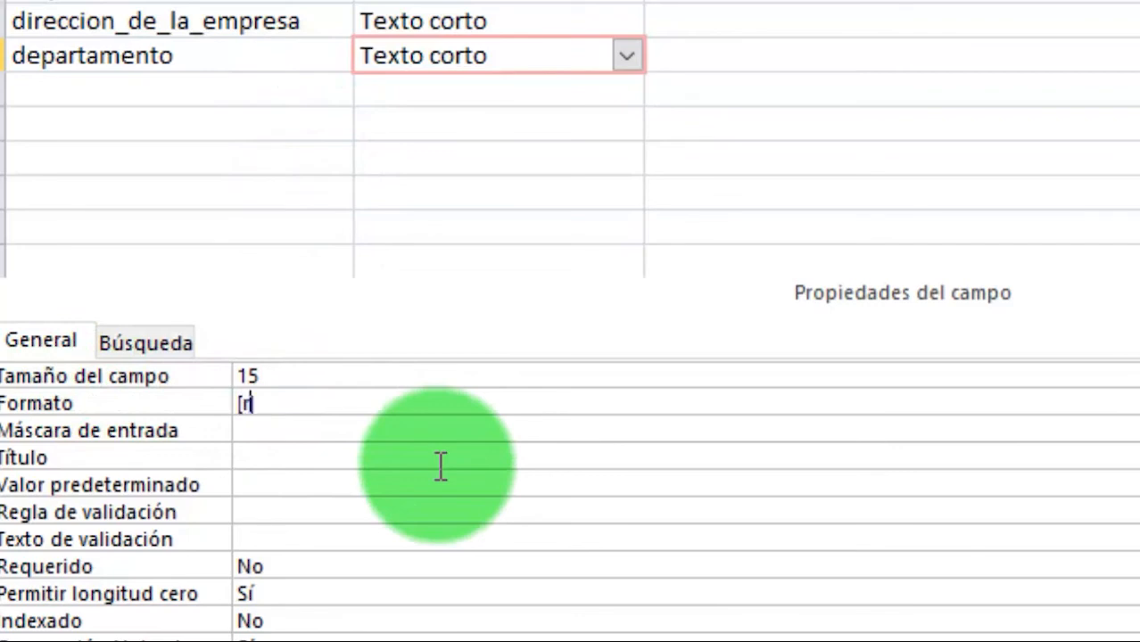
{"action": "type", "text": "[rojo]"}
{"action": "left_click", "coordinate": [364, 425]}
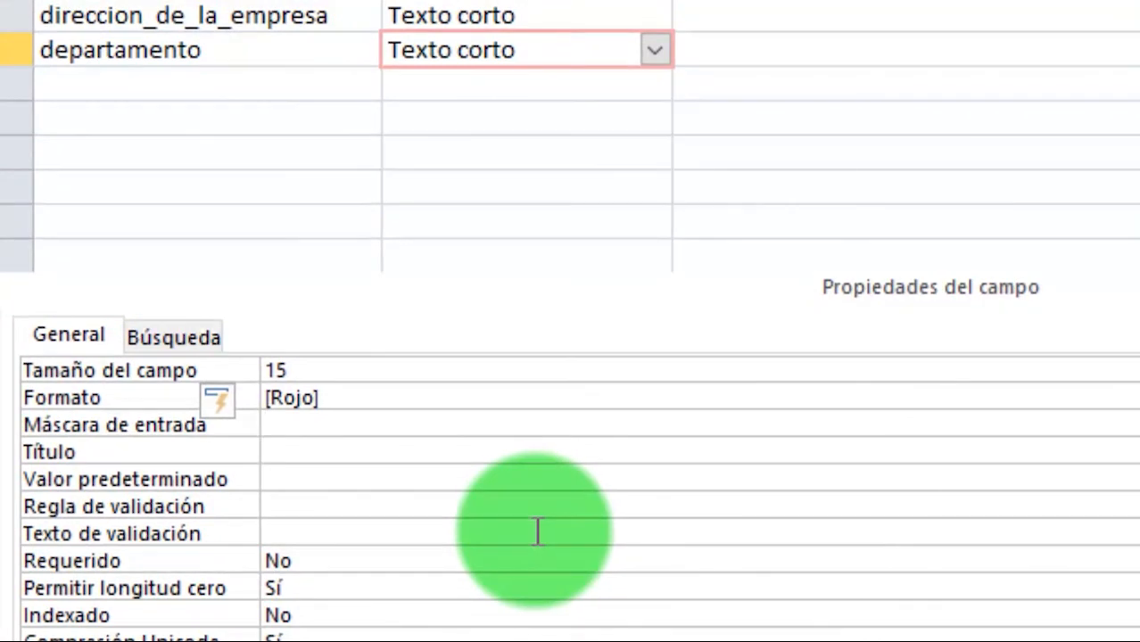
Add a Texto corto field named puesto with field size 15 and format >
{"action": "left_click", "coordinate": [280, 81]}
{"action": "type", "text": "puesto"}
{"action": "key", "text": "Tab"}
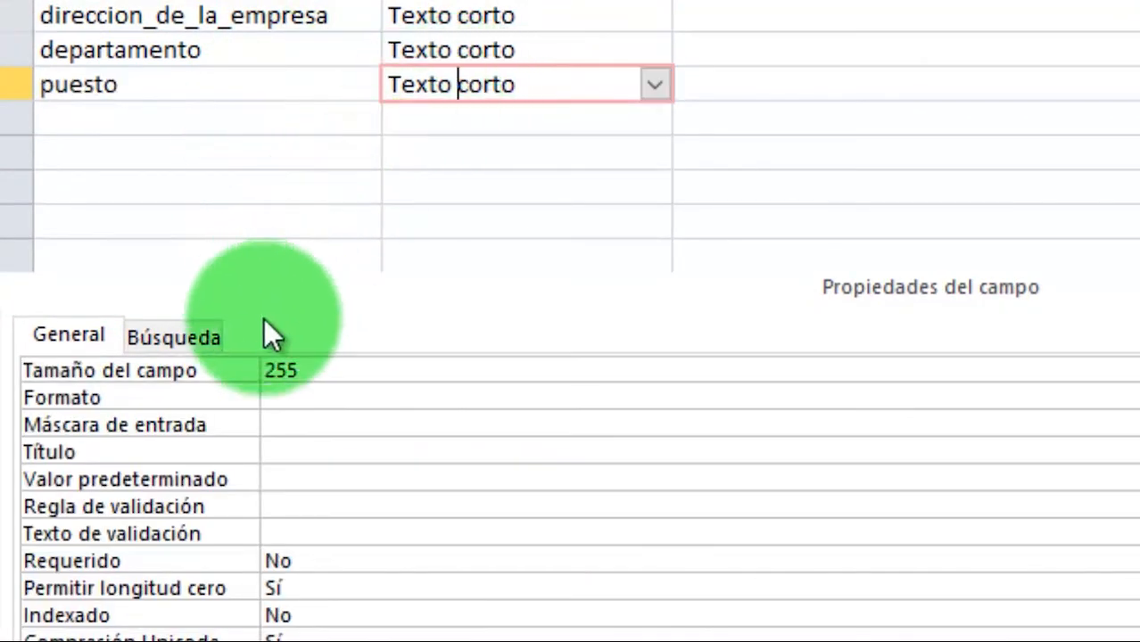
{"action": "left_click_drag", "start_coordinate": [300, 369], "coordinate": [260, 374]}
{"action": "type", "text": "15"}
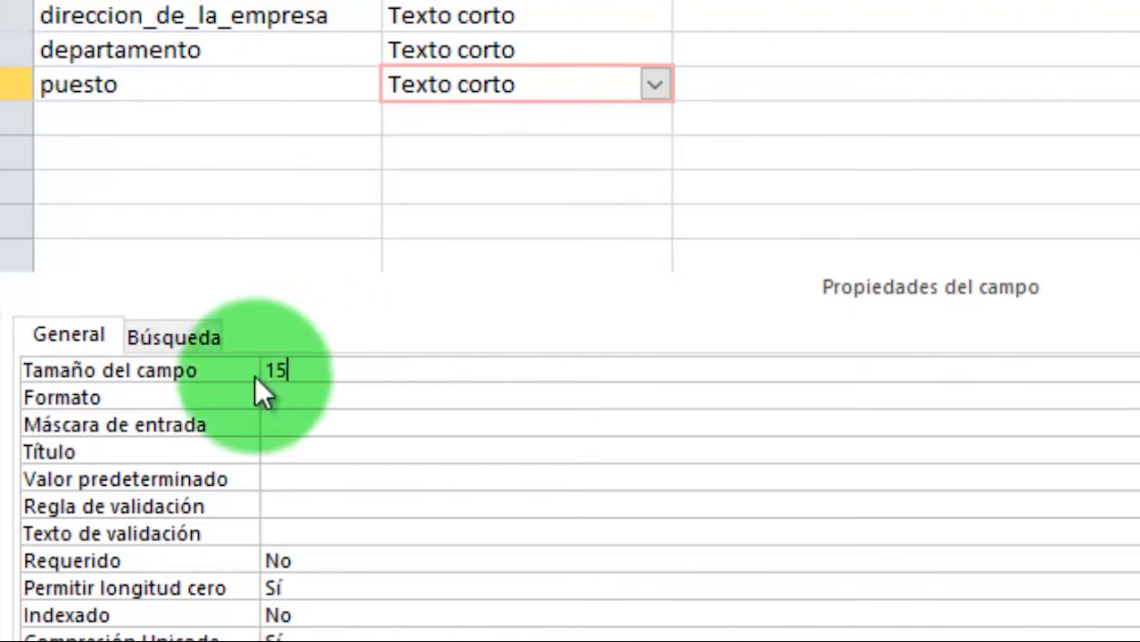
{"action": "left_click", "coordinate": [330, 403]}
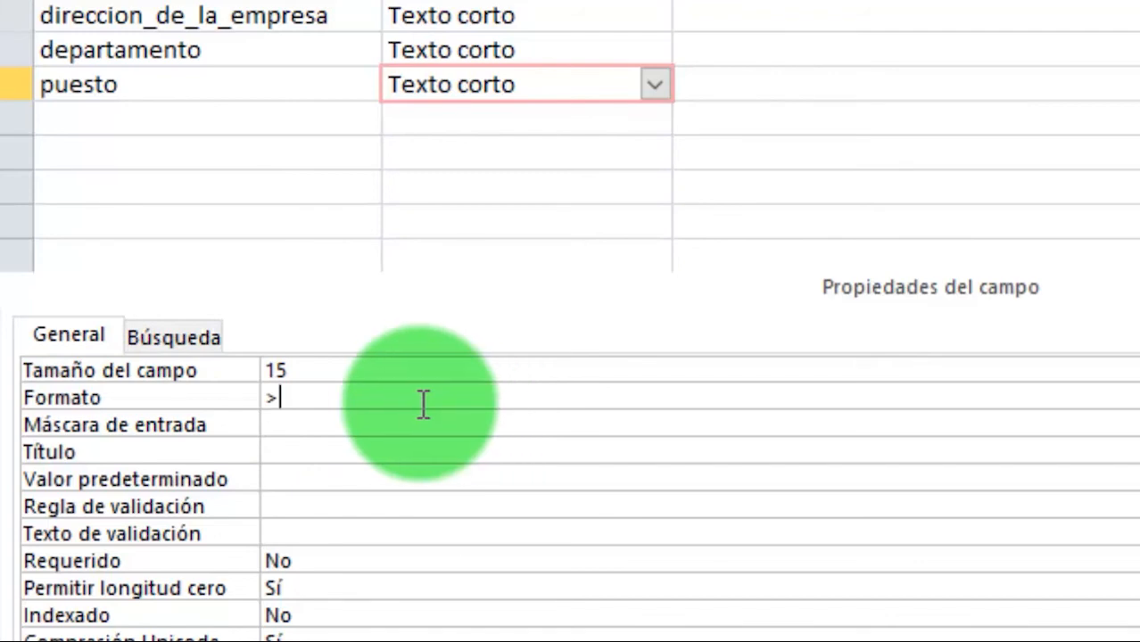
Add a field named experiencia below puesto with the data type Número
{"action": "left_click", "coordinate": [287, 121]}
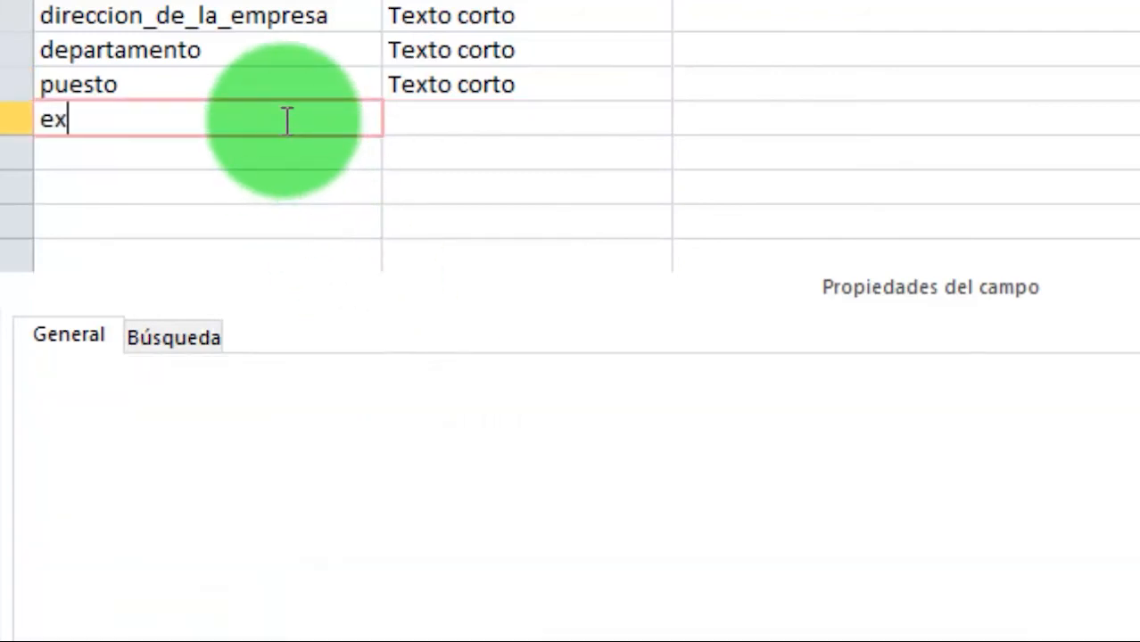
{"action": "type", "text": "experiencia"}
{"action": "key", "text": "Tab"}
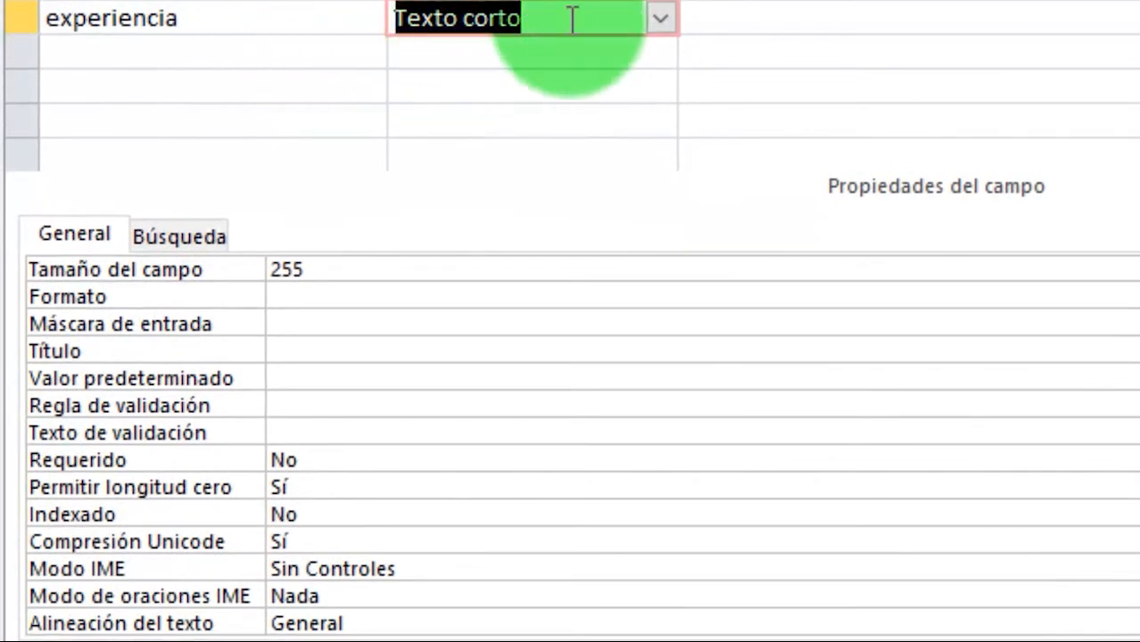
{"action": "left_click", "coordinate": [660, 18]}
{"action": "left_click", "coordinate": [570, 123]}
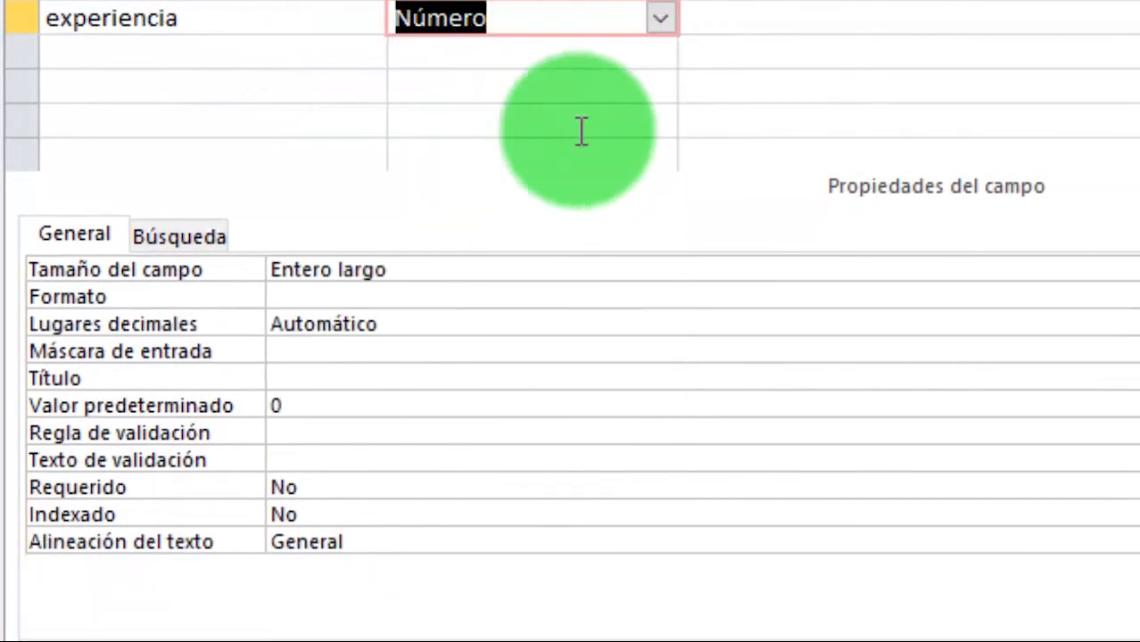
Set the field size of experiencia to Byte and its validation rule to >=3
{"action": "left_click", "coordinate": [490, 268]}
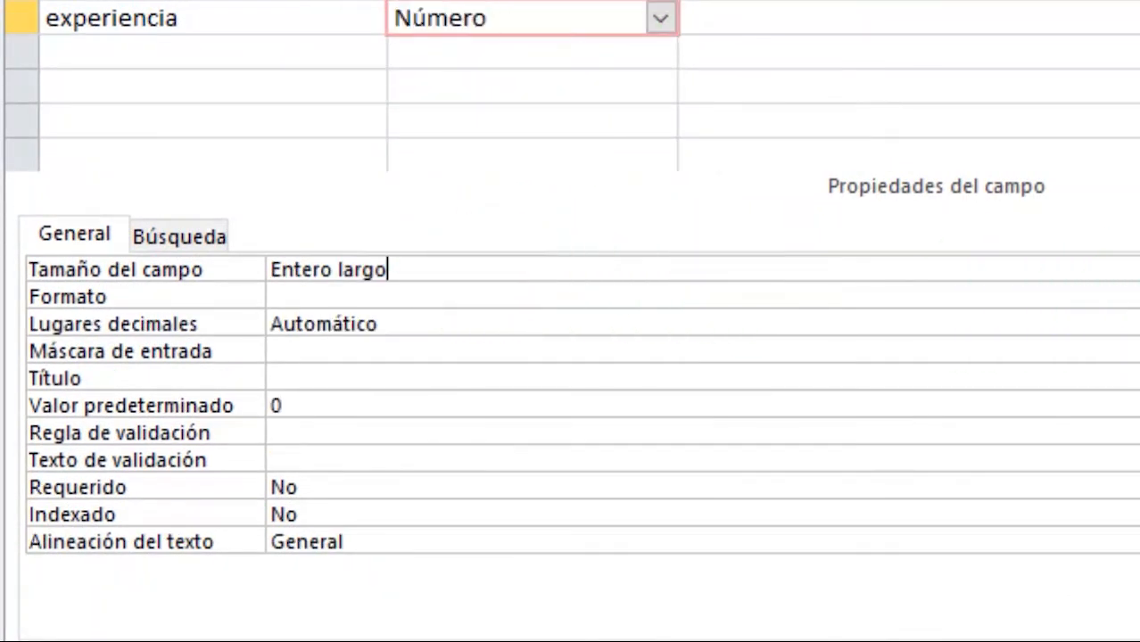
{"action": "left_click", "coordinate": [1130, 269]}
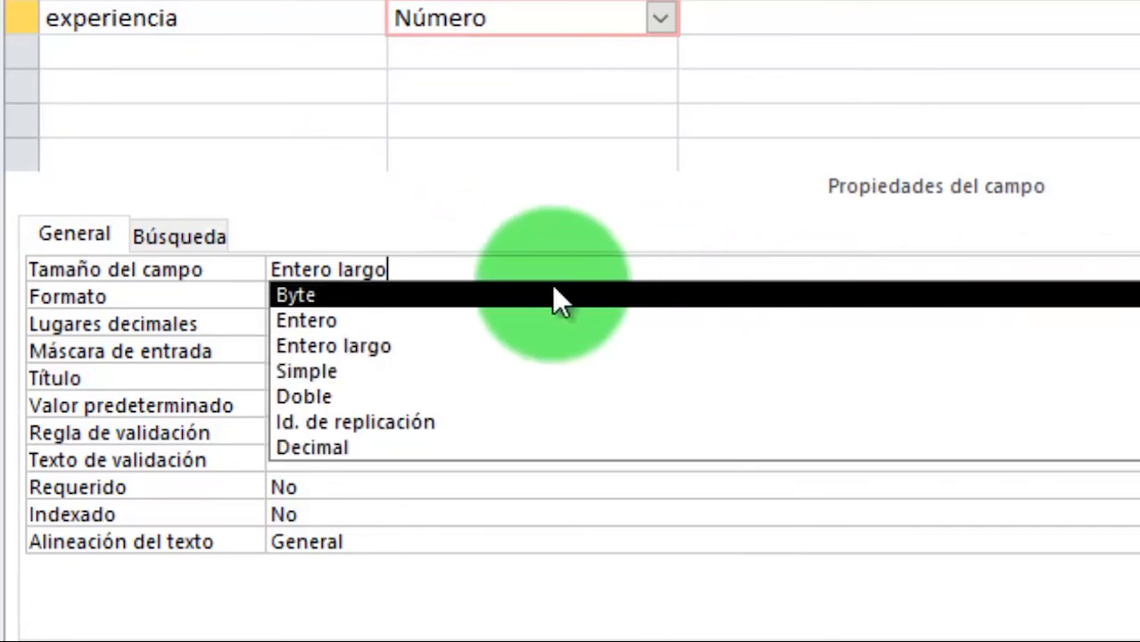
{"action": "left_click", "coordinate": [353, 291]}
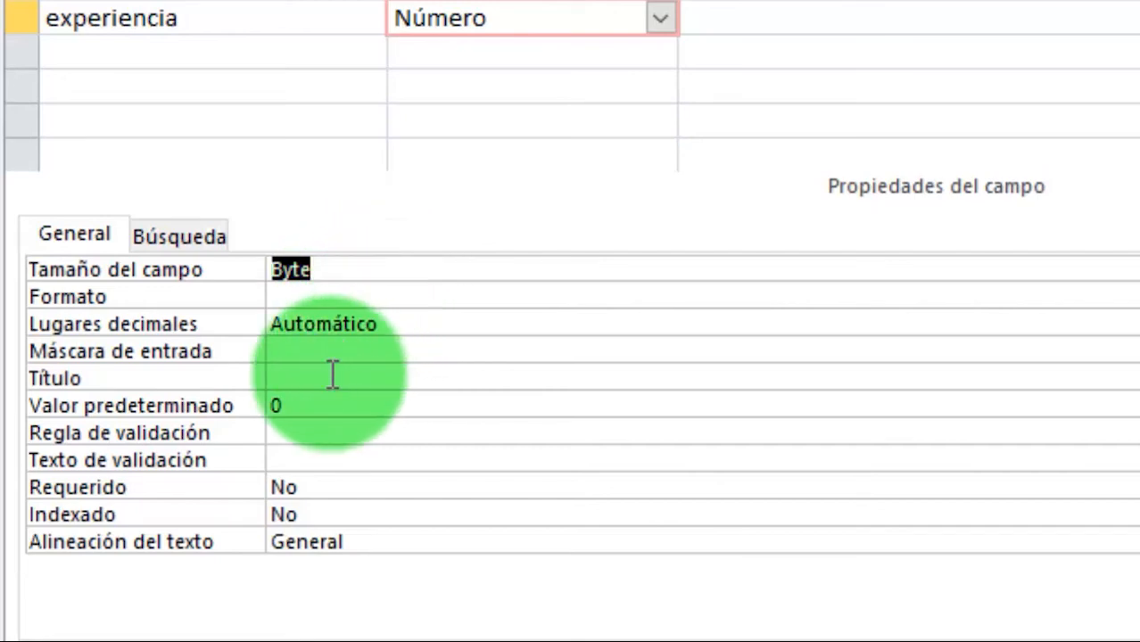
{"action": "left_click", "coordinate": [314, 436]}
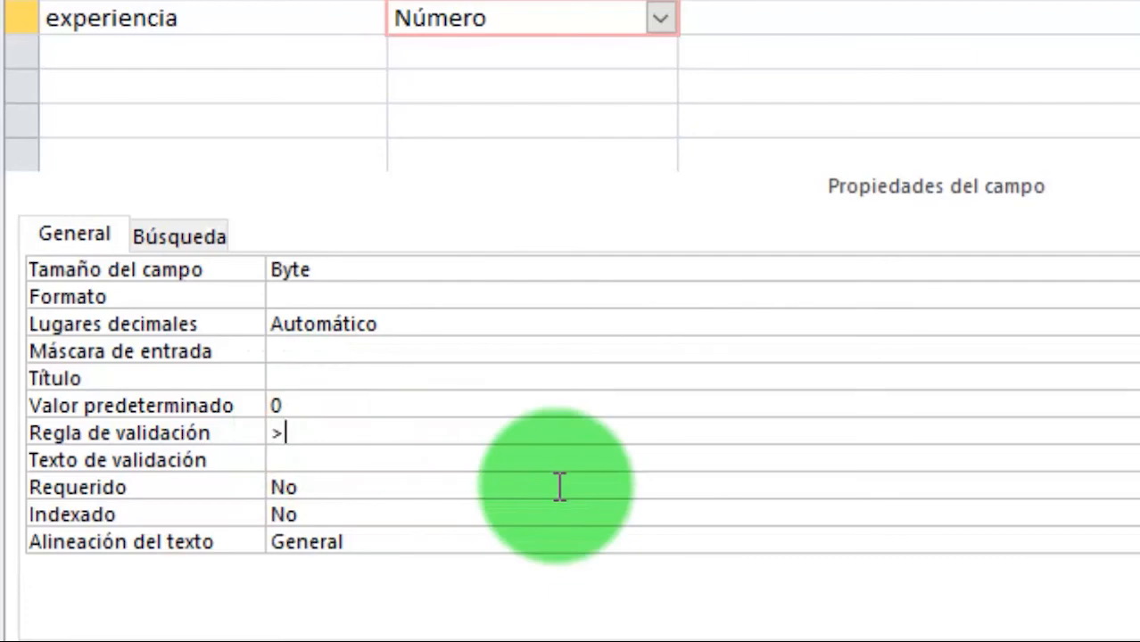
{"action": "type", "text": ">=3"}
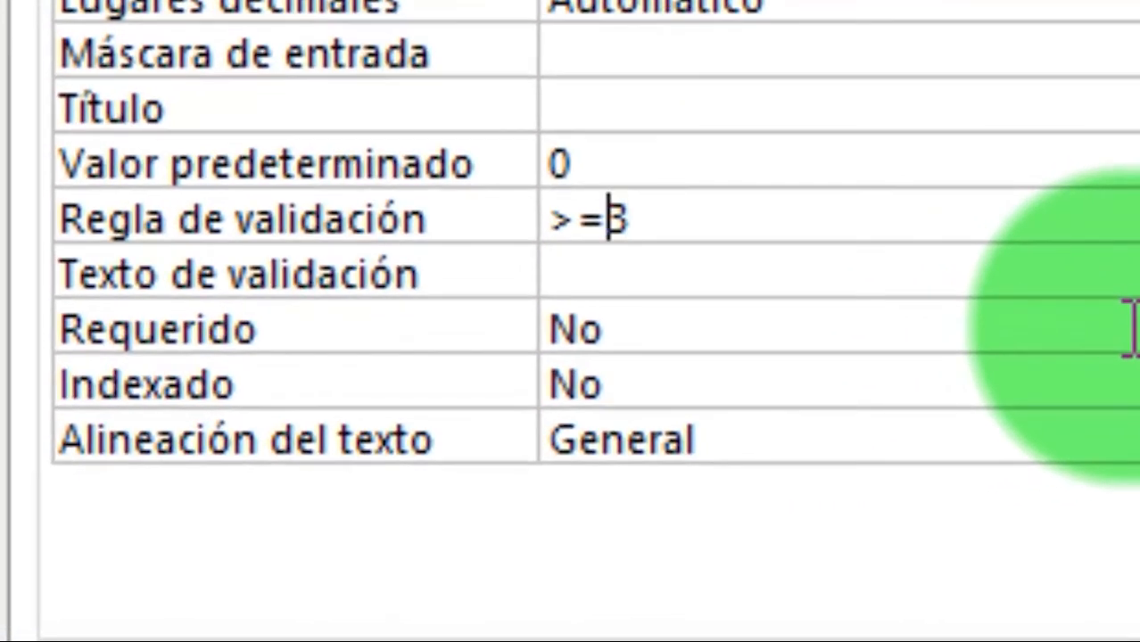
Remove the equals sign from the experiencia validation rule and restore the rule to >=3
{"action": "key", "text": "shift+Left"}
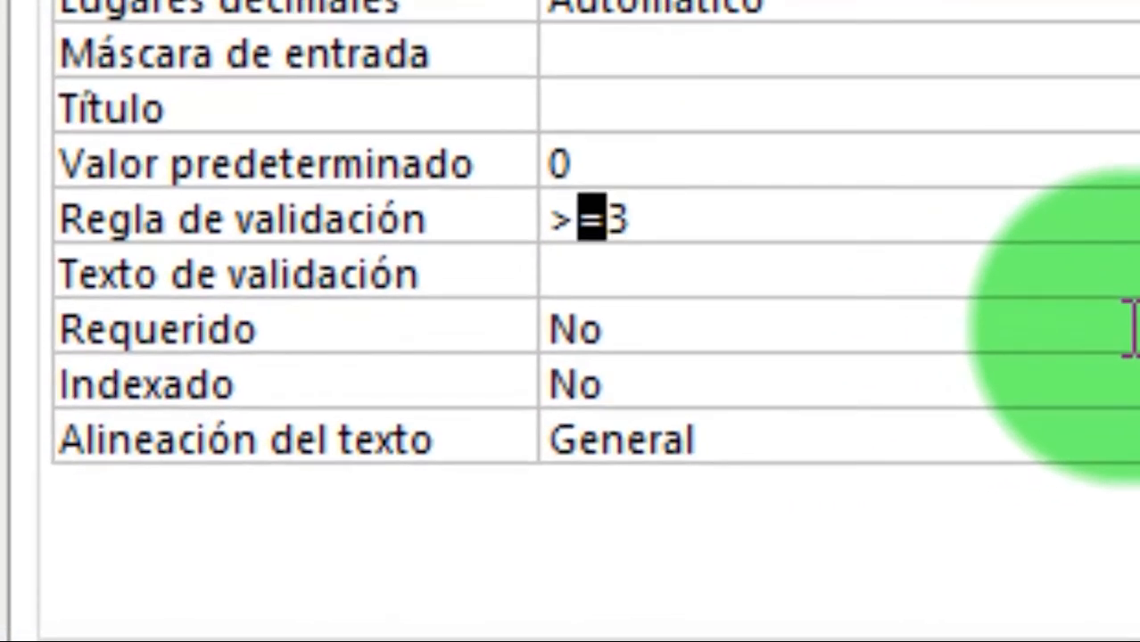
{"action": "key", "text": "Left"}
{"action": "key", "text": "Home"}
{"action": "key", "text": "shift+End"}
{"action": "key", "text": "Right"}
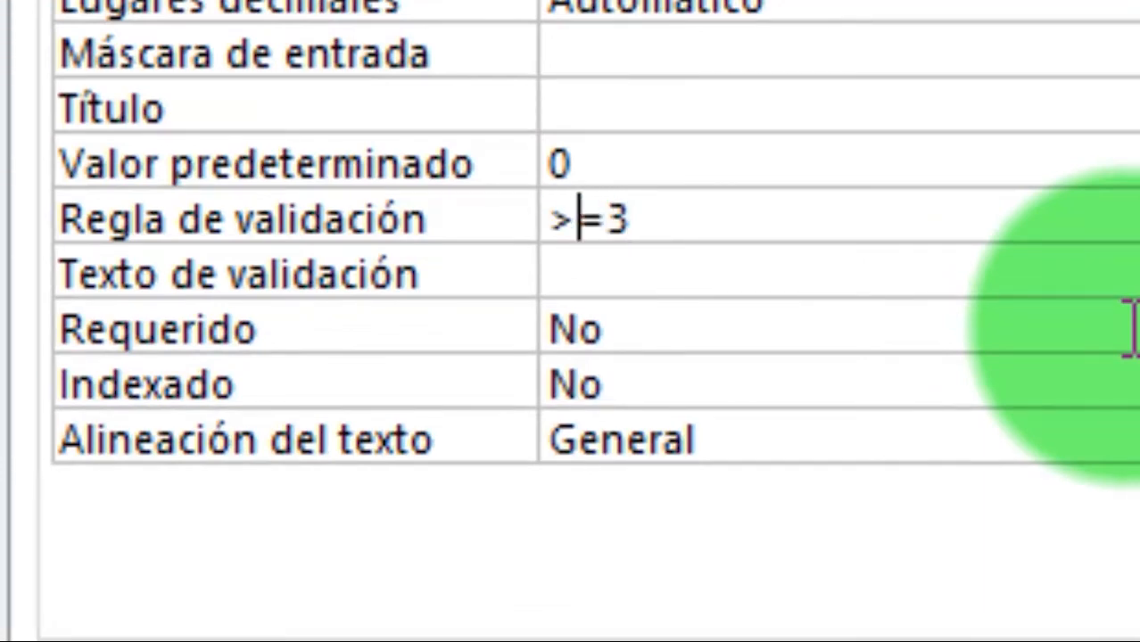
{"action": "key", "text": "Delete"}
{"action": "key", "text": "End"}
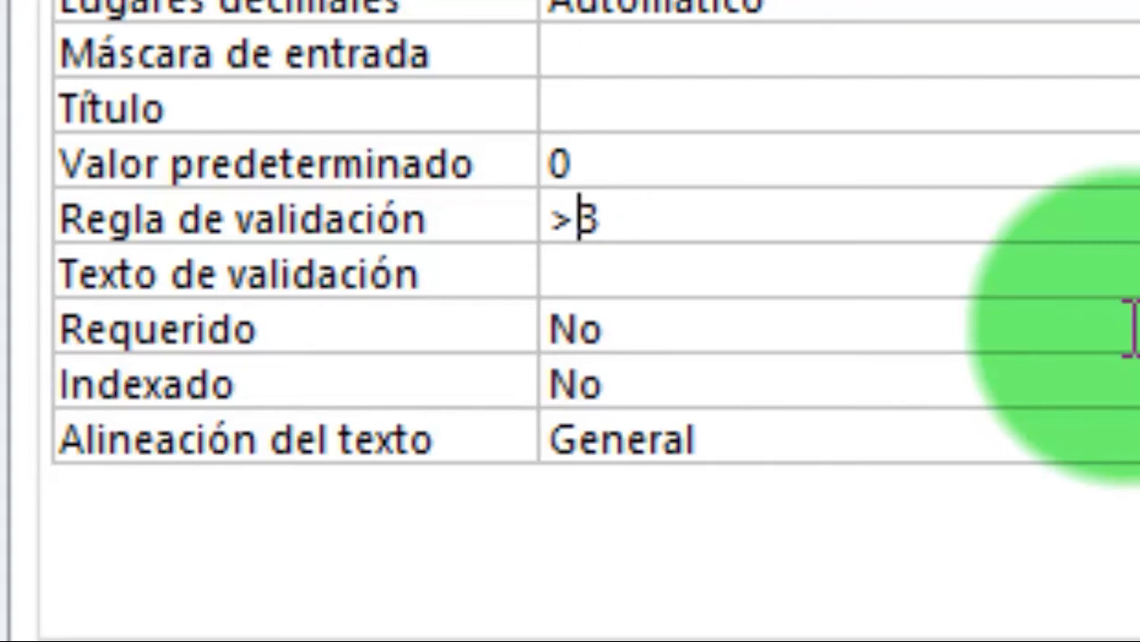
{"action": "type", "text": "="}
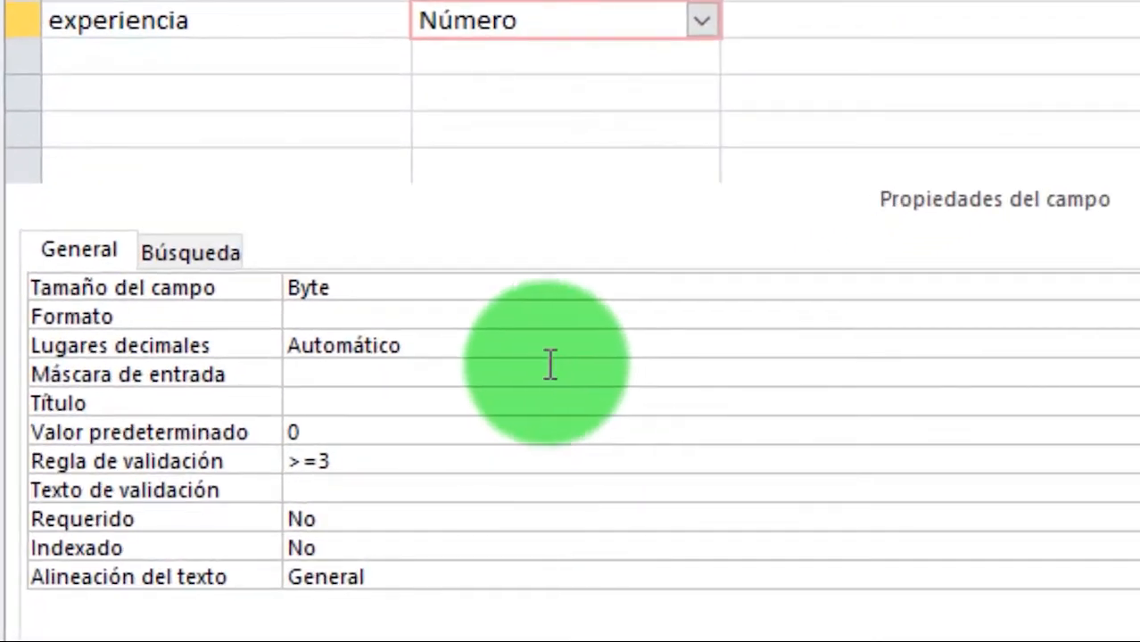
Add a field named salario_hora below experiencia with the data type Moneda
{"action": "left_click", "coordinate": [250, 51]}
{"action": "type", "text": "salario_hora"}
{"action": "key", "text": "Tab"}
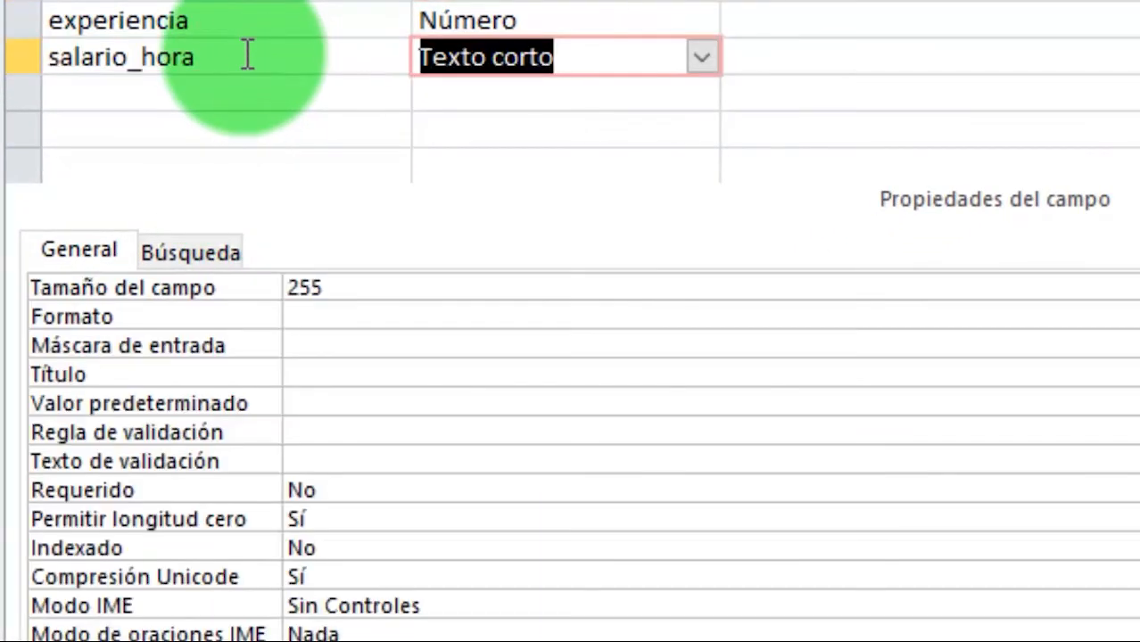
{"action": "left_click", "coordinate": [700, 57]}
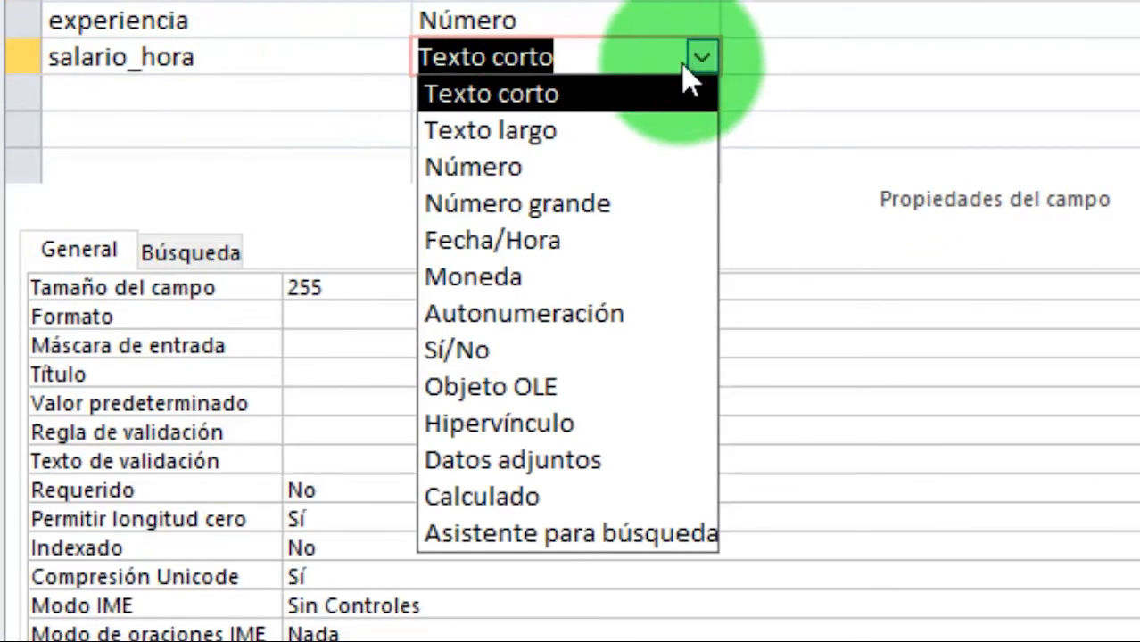
{"action": "left_click", "coordinate": [539, 277]}
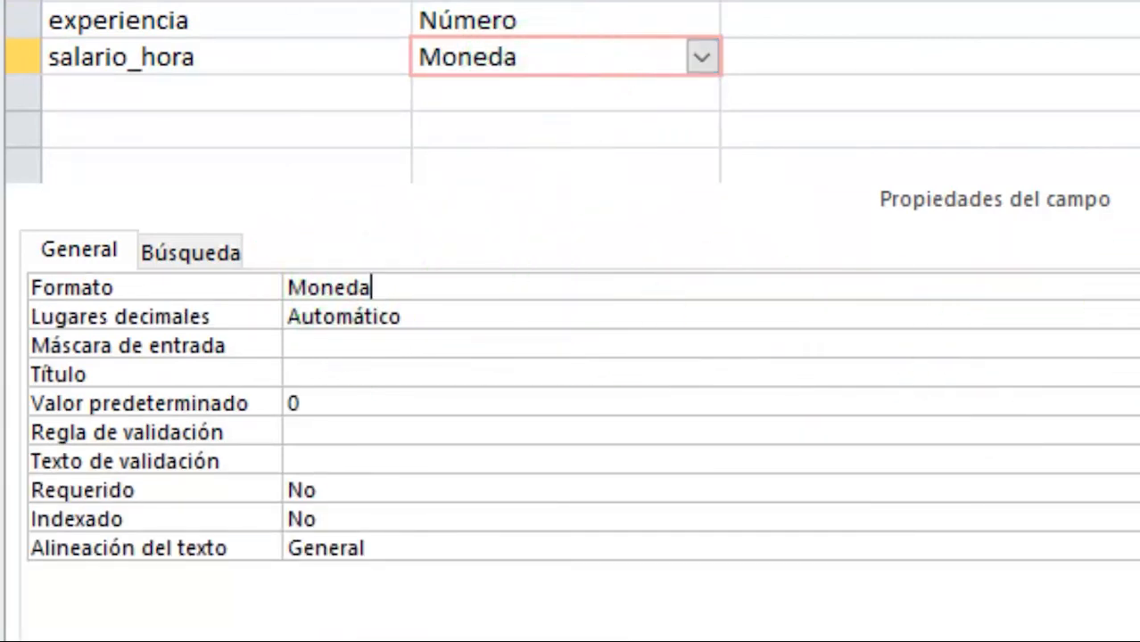
Set the format of salario_hora to Euro and its validation rule to >=800
{"action": "left_click", "coordinate": [1087, 376]}
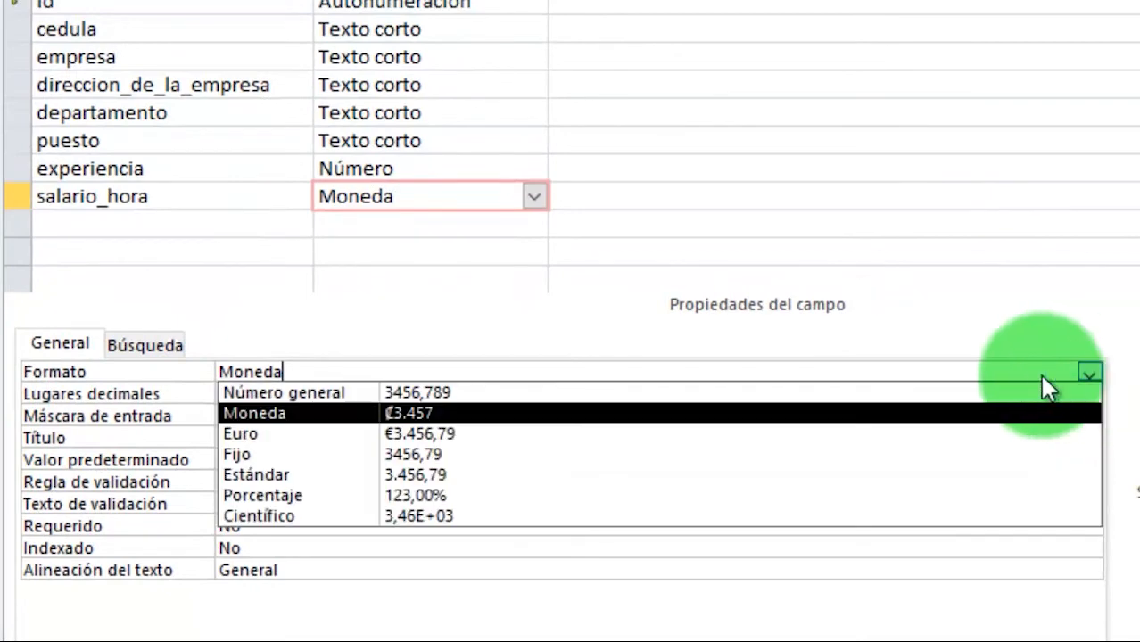
{"action": "left_click", "coordinate": [496, 433]}
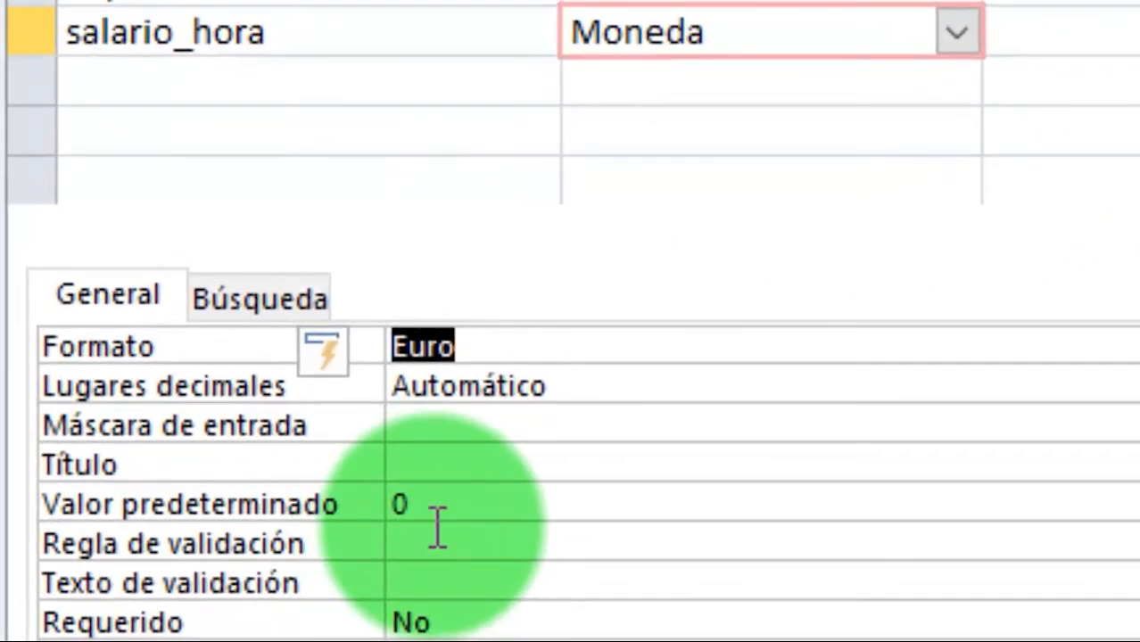
{"action": "left_click", "coordinate": [468, 536]}
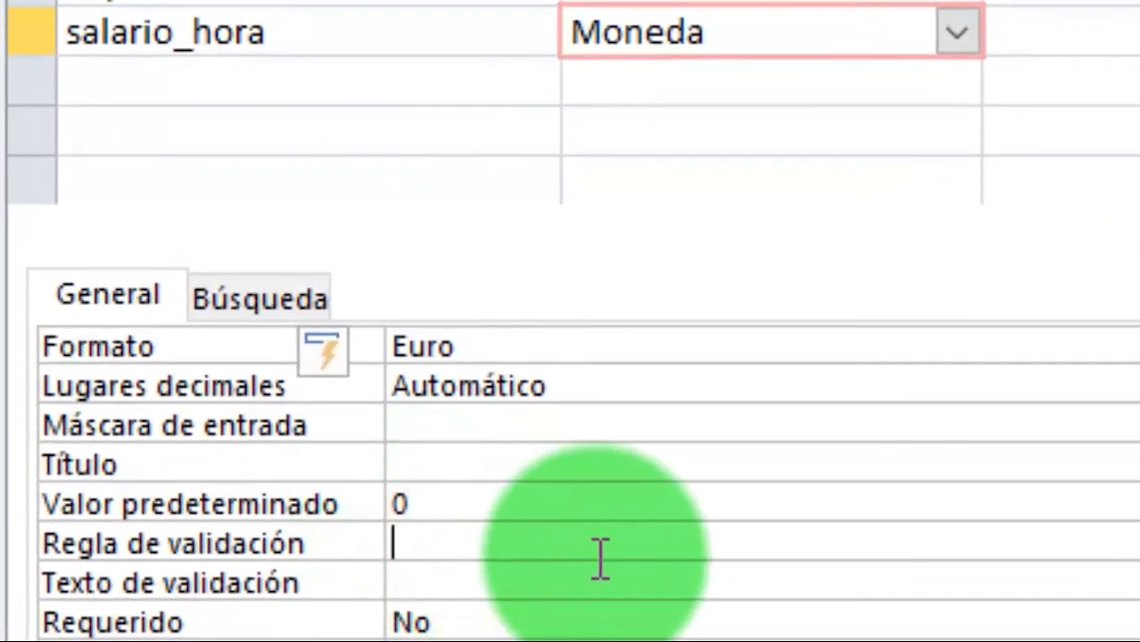
{"action": "type", "text": ">=800"}
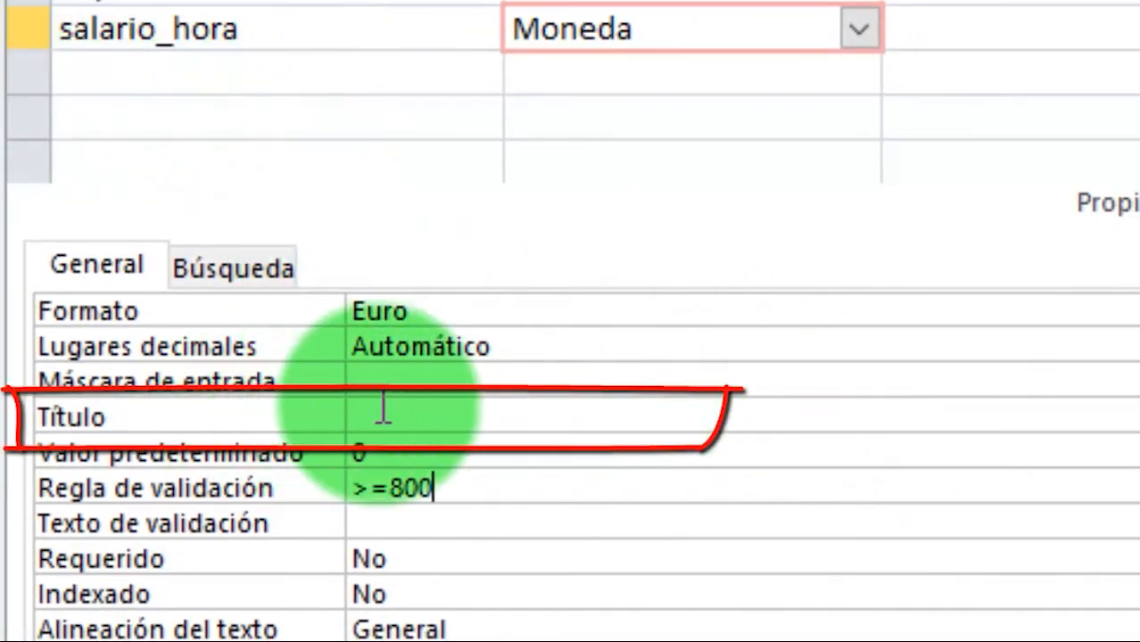
Set the title of salario_hora to S/H, check its column heading in datasheet view and return to design view
{"action": "left_click", "coordinate": [436, 415]}
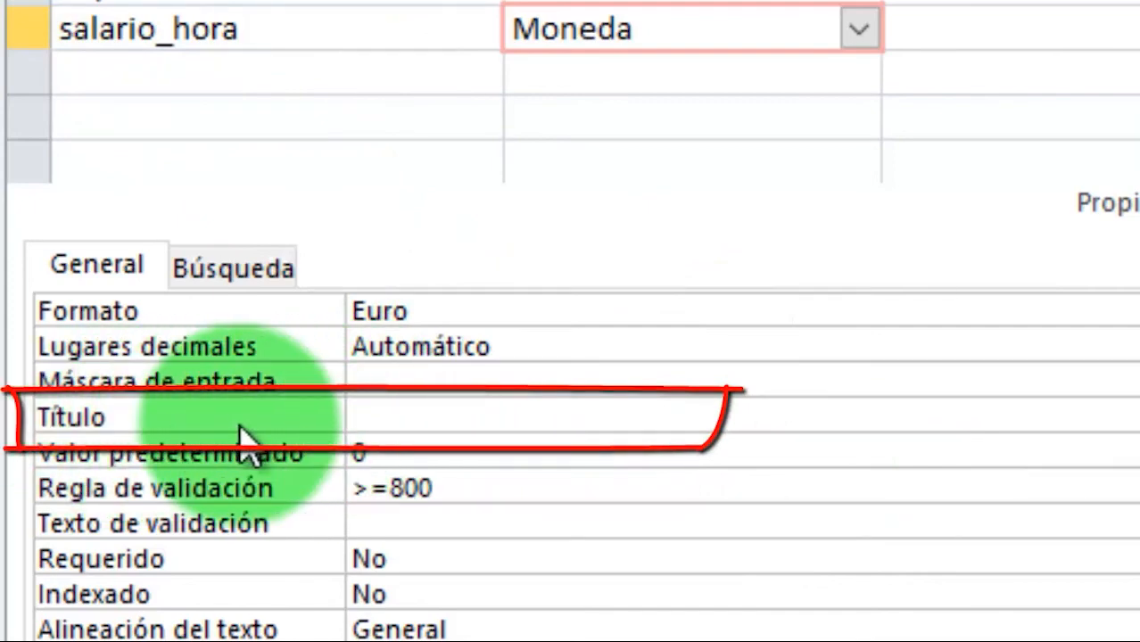
{"action": "left_click", "coordinate": [500, 424]}
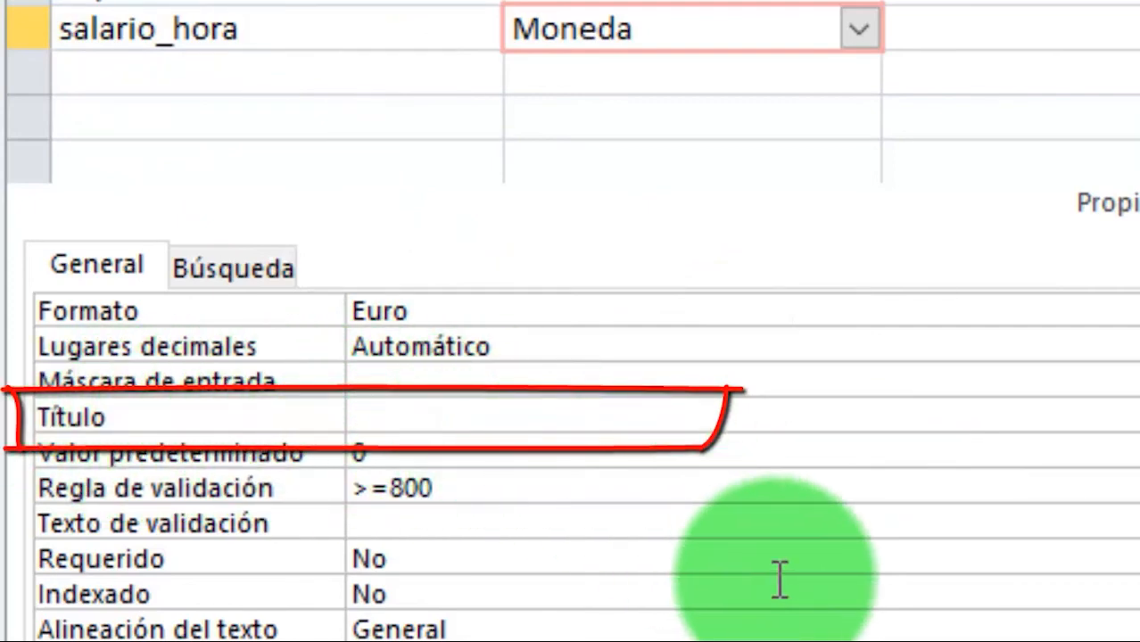
{"action": "type", "text": "H"}
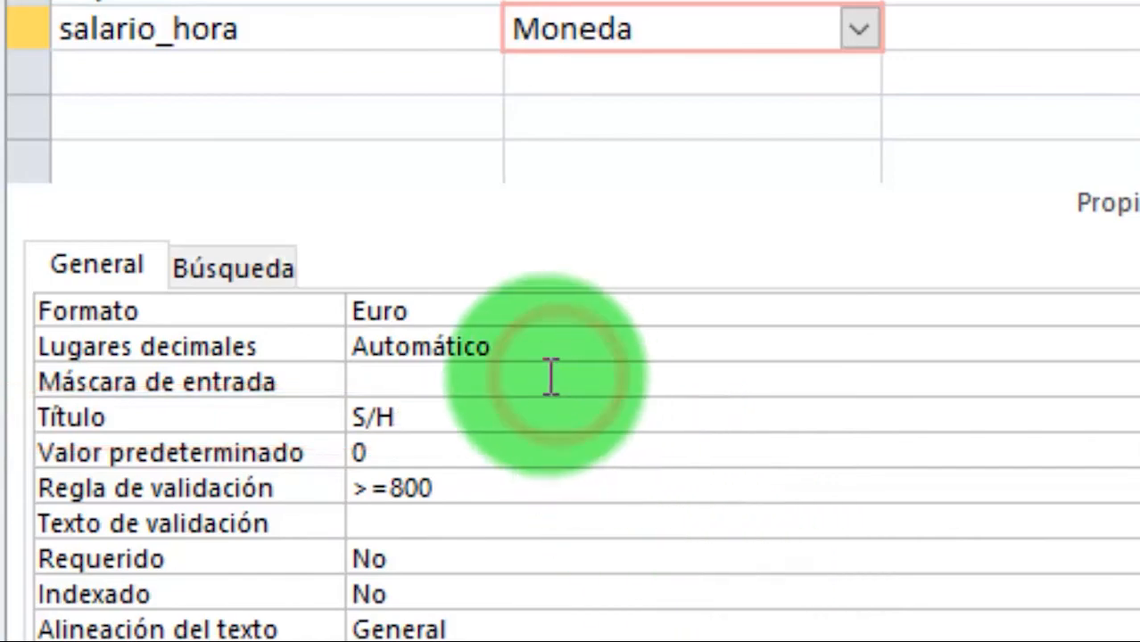
{"action": "left_click", "coordinate": [535, 385]}
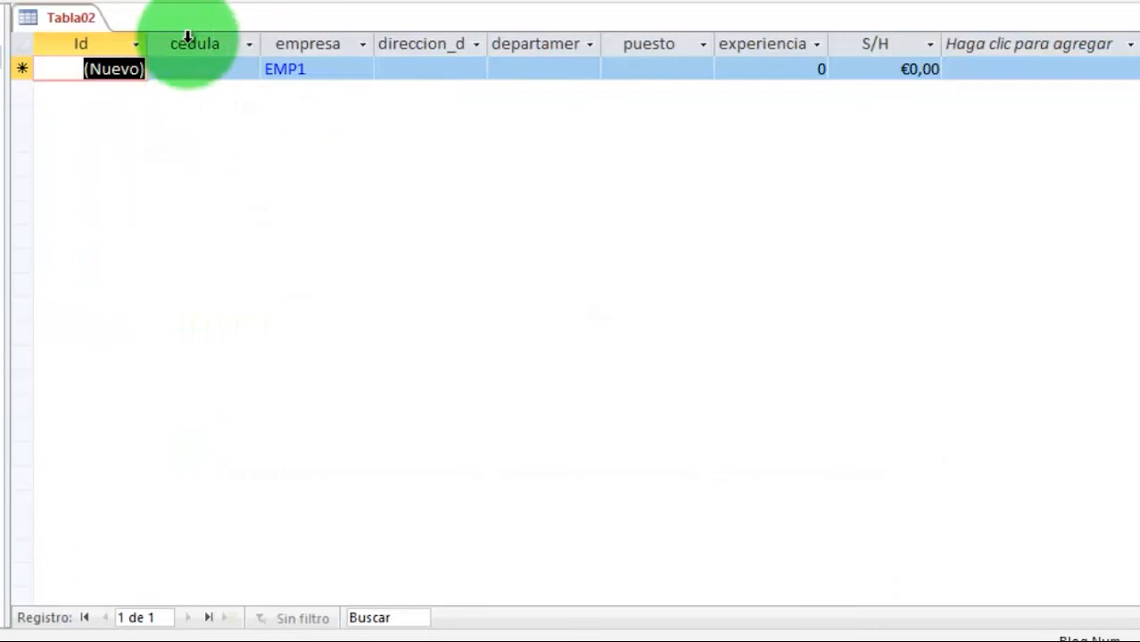
{"action": "left_click", "coordinate": [55, 18]}
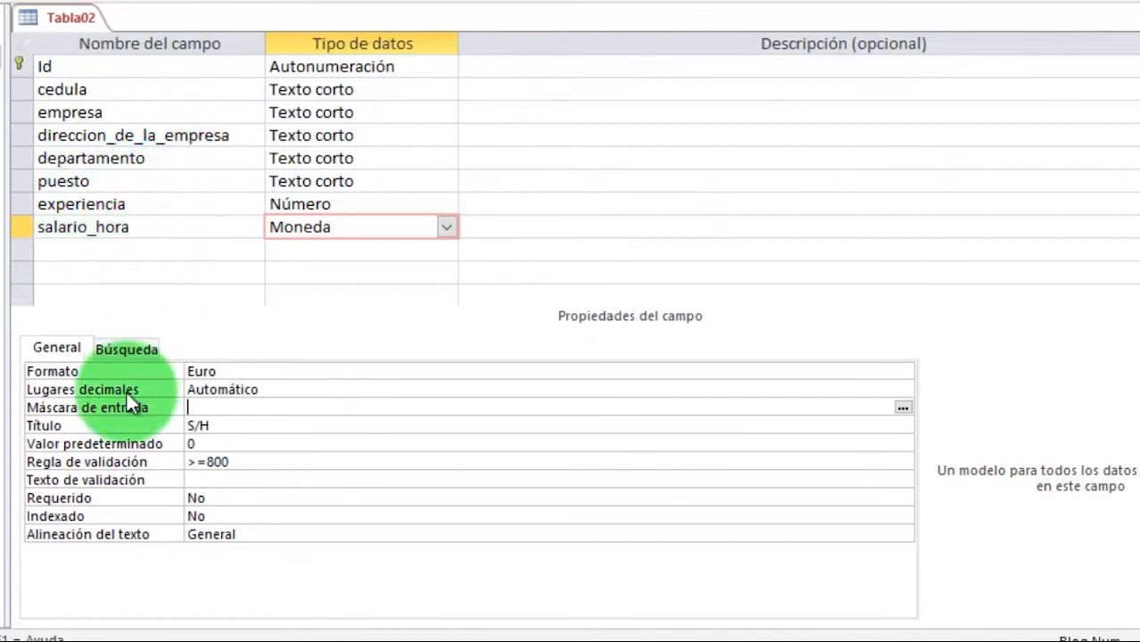
Change the title of salario_hora to "Dinero pagado a la persona"
{"action": "left_click", "coordinate": [257, 425]}
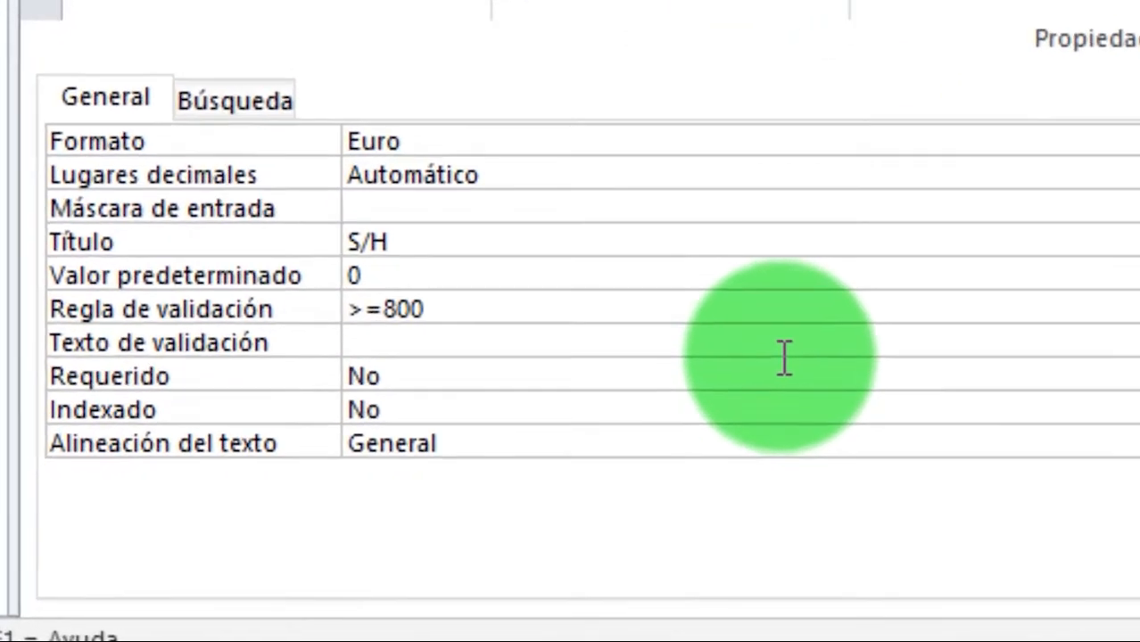
{"action": "key", "text": "BackSpace"}
{"action": "key", "text": "BackSpace"}
{"action": "key", "text": "BackSpace"}
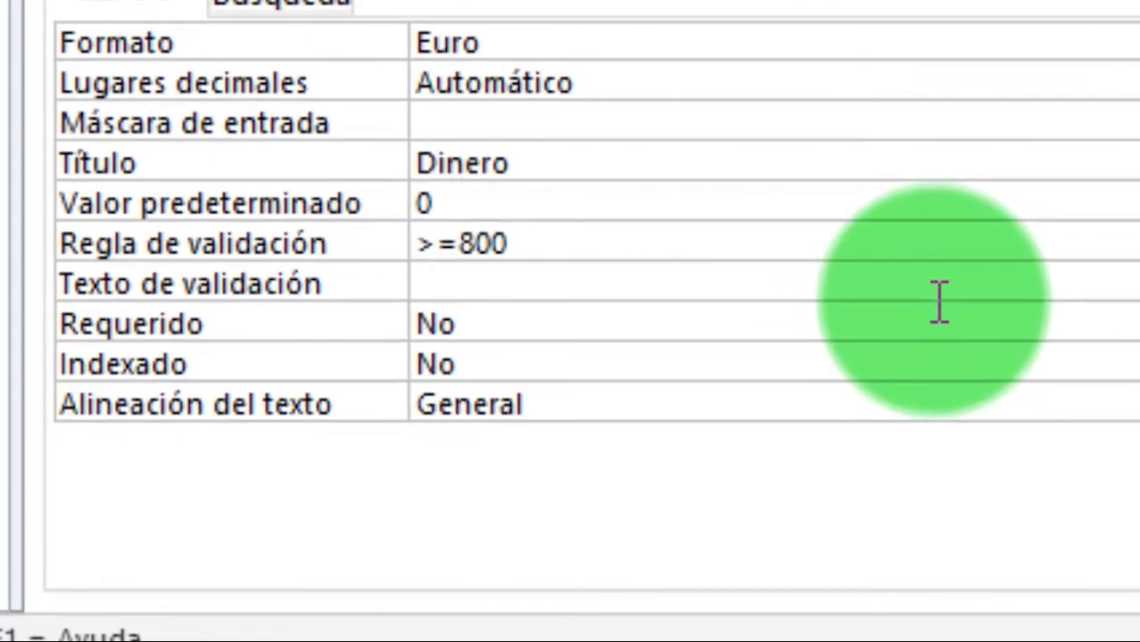
{"action": "type", "text": "Dinero pagado a la persona"}
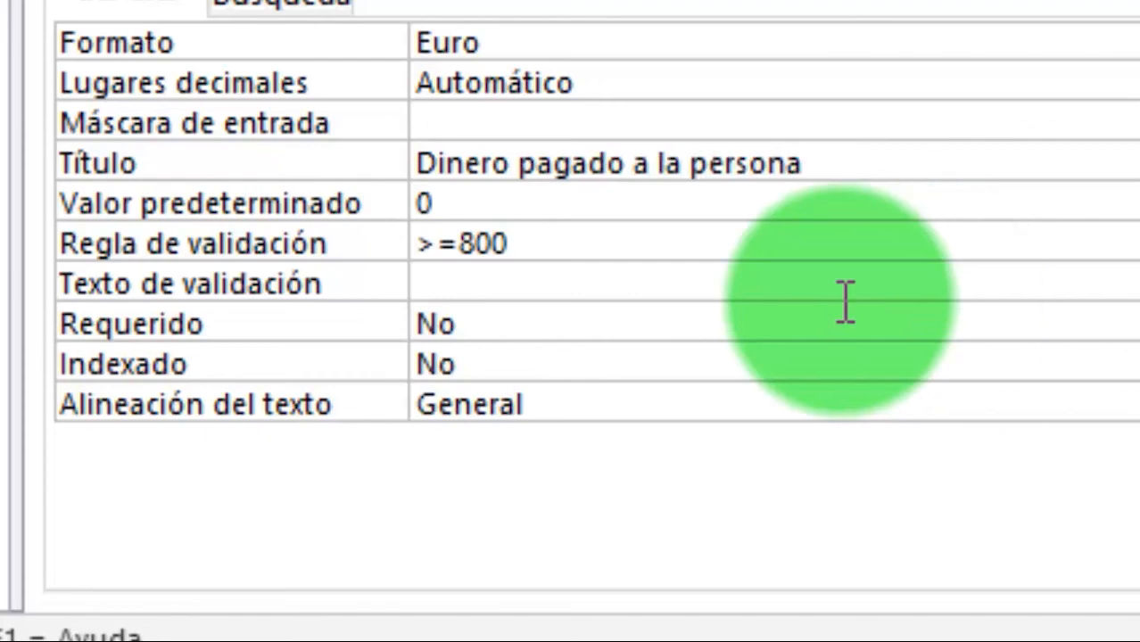
Widen the salario_hora column in datasheet view to fit its full title, and return to design view
{"action": "left_click", "coordinate": [466, 132]}
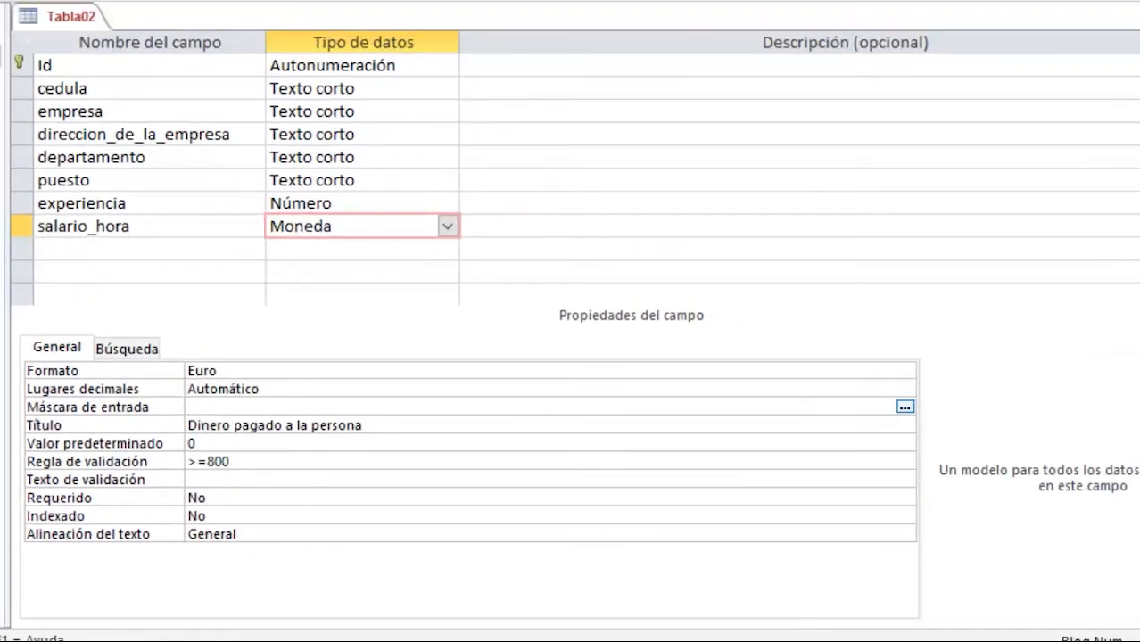
{"action": "left_click", "coordinate": [524, 334]}
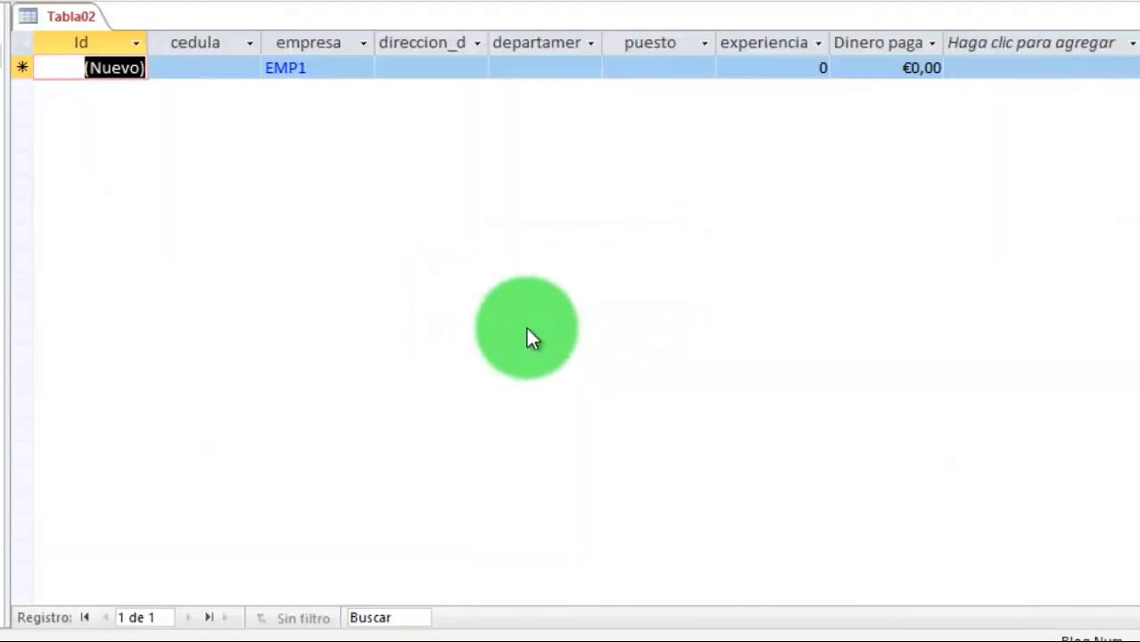
{"action": "left_click", "coordinate": [956, 43]}
{"action": "double_click", "coordinate": [956, 43]}
{"action": "left_click", "coordinate": [1099, 42]}
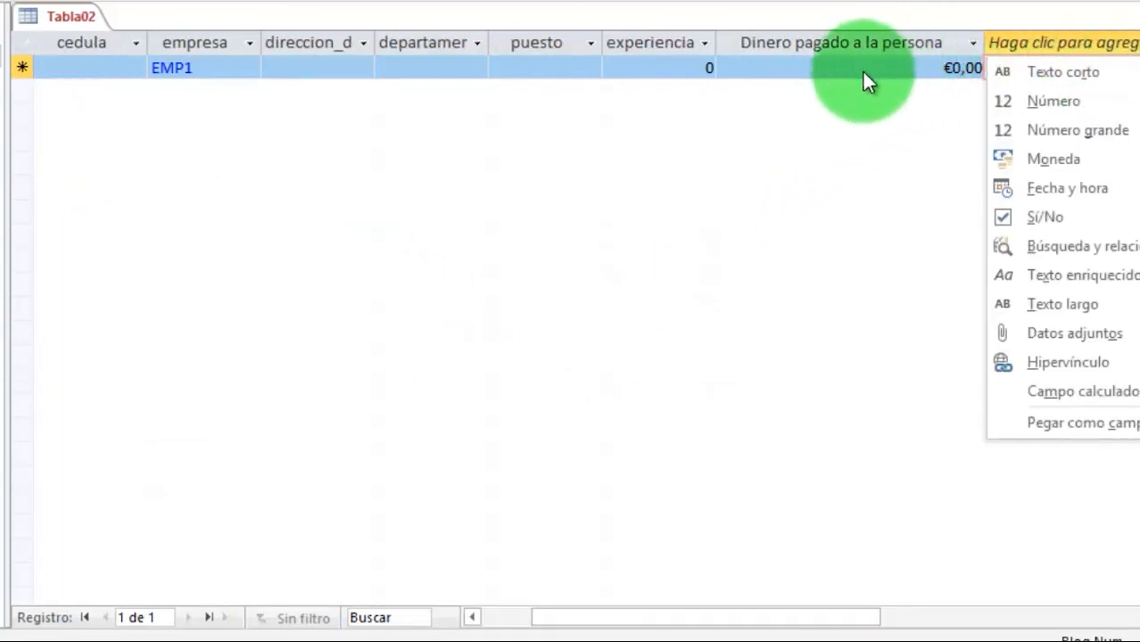
{"action": "left_click", "coordinate": [804, 132]}
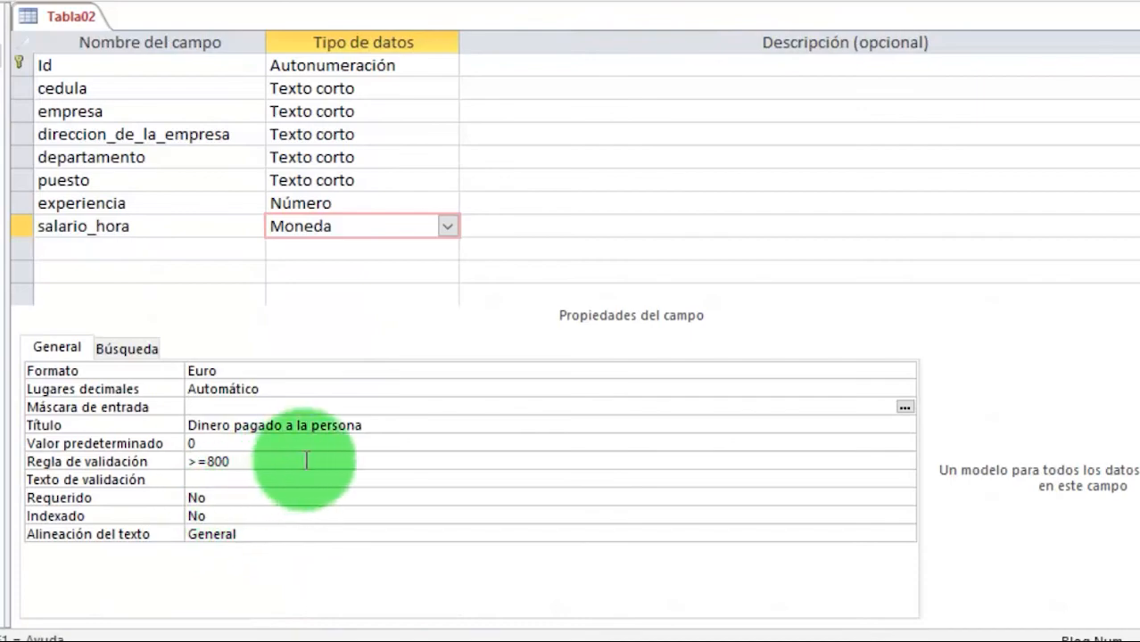
Replace the long title of salario_hora with S/H
{"action": "left_click_drag", "start_coordinate": [406, 427], "coordinate": [185, 425]}
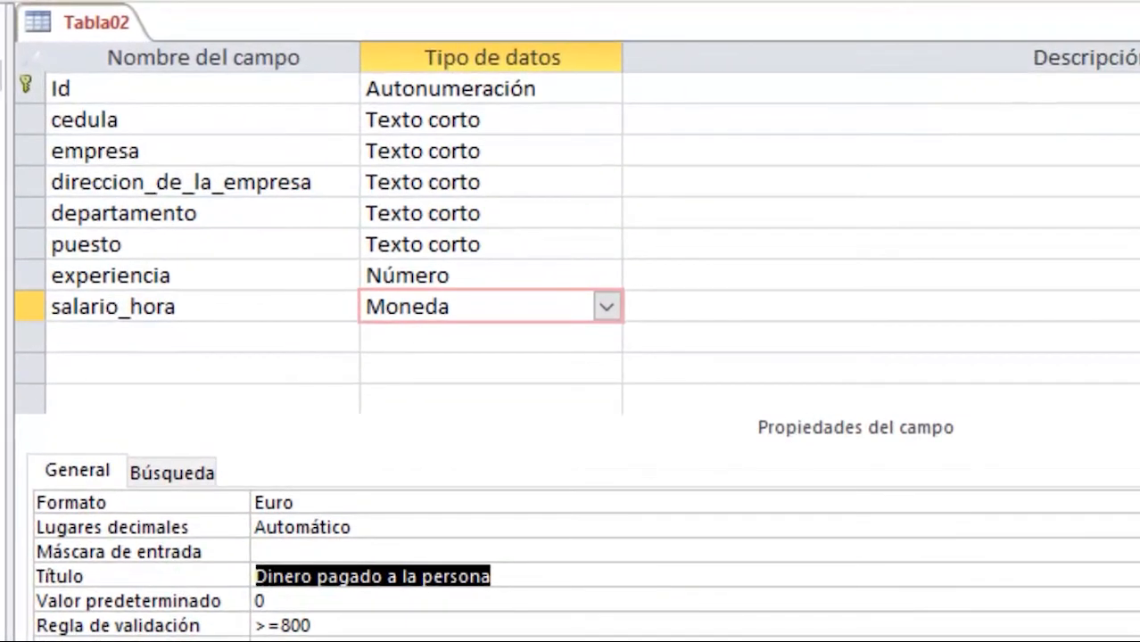
{"action": "type", "text": "S/H"}
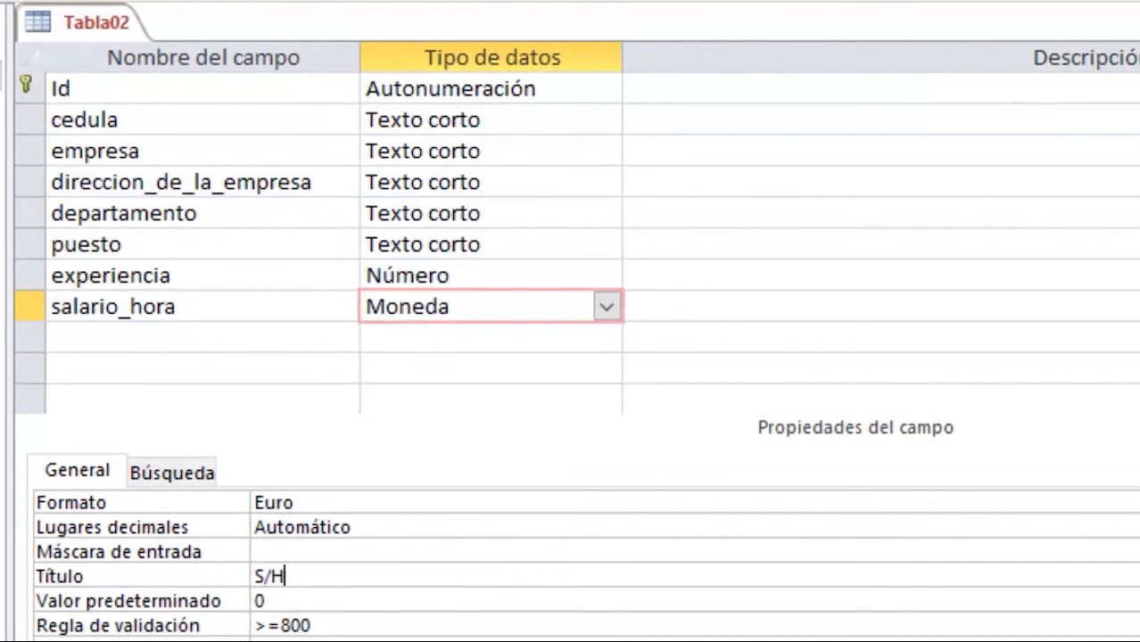
Add a field named salario_total below salario_hora with the data type Moneda
{"action": "left_click", "coordinate": [252, 339]}
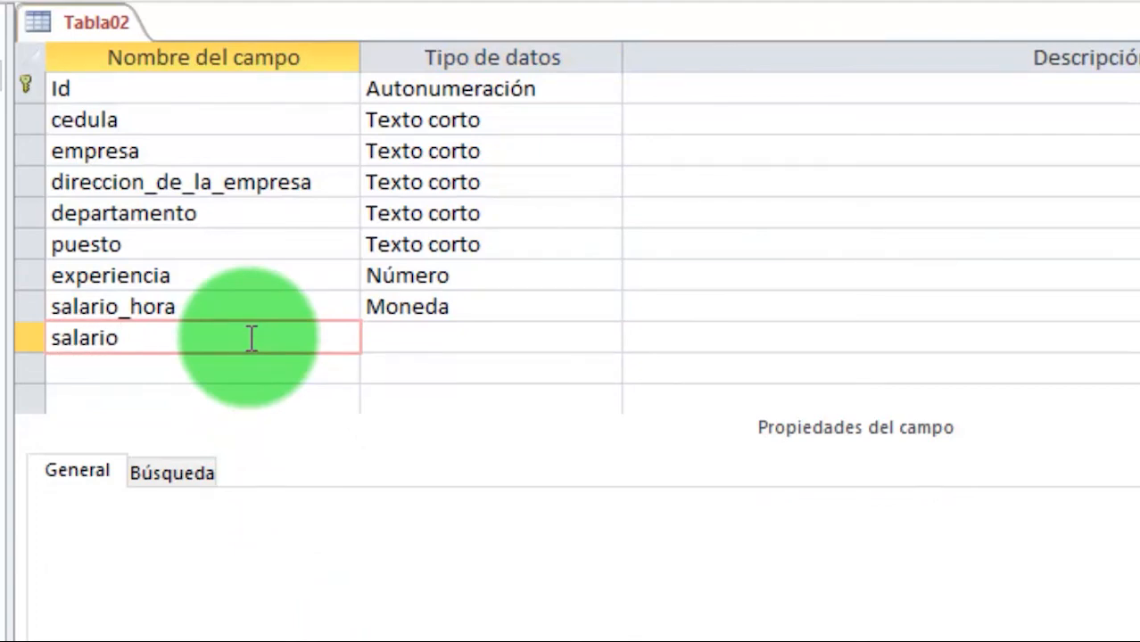
{"action": "type", "text": "salario_total"}
{"action": "key", "text": "Tab"}
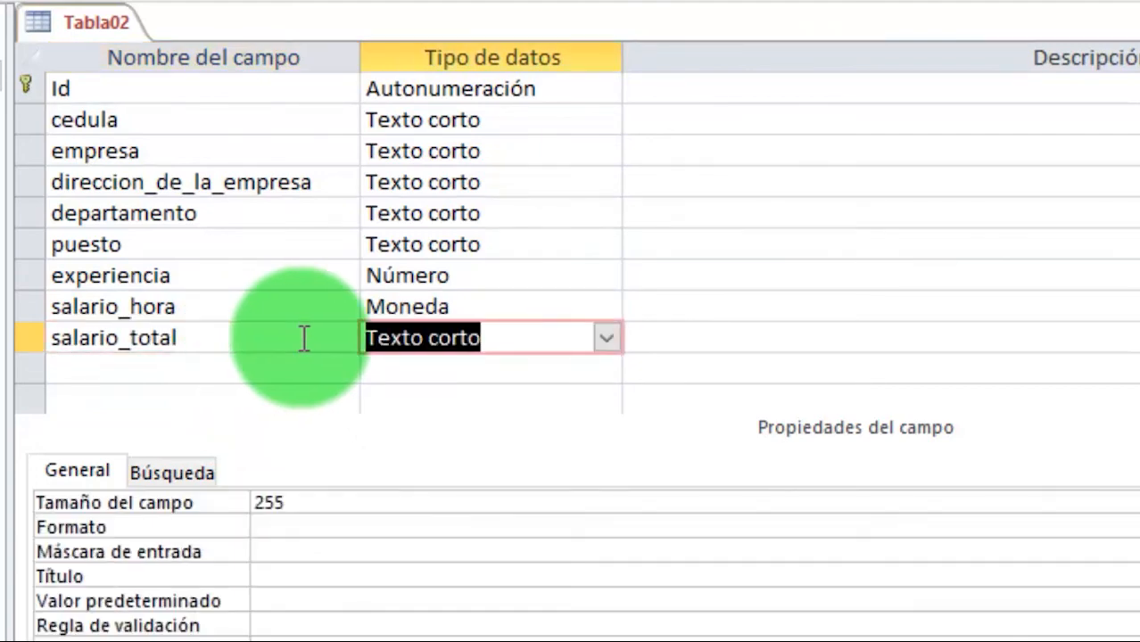
{"action": "left_click", "coordinate": [608, 338]}
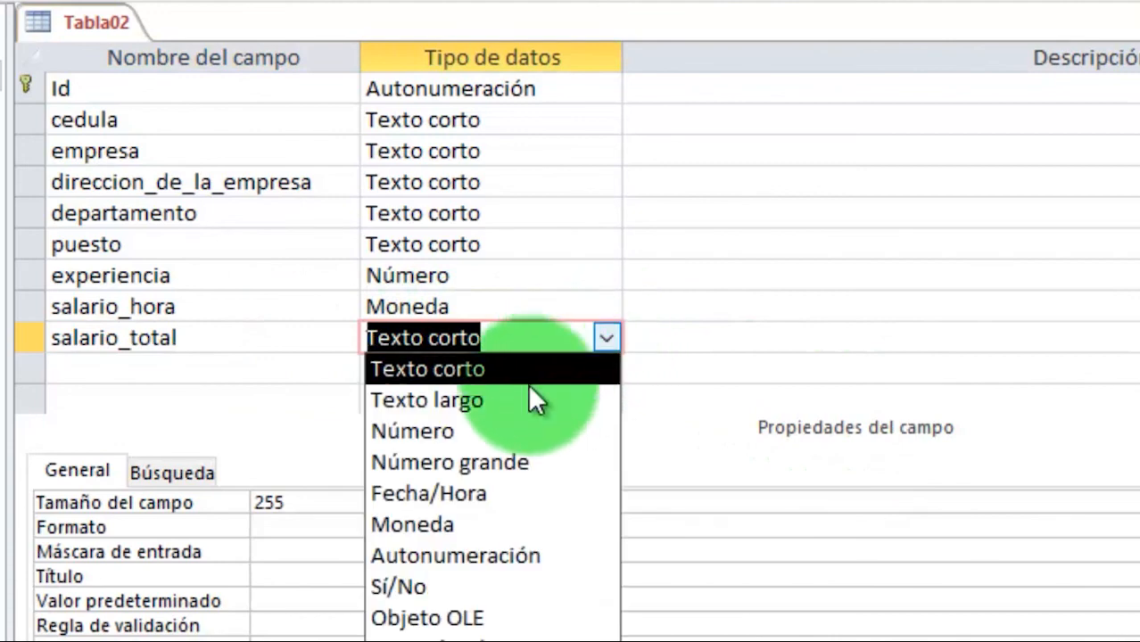
{"action": "left_click", "coordinate": [489, 522]}
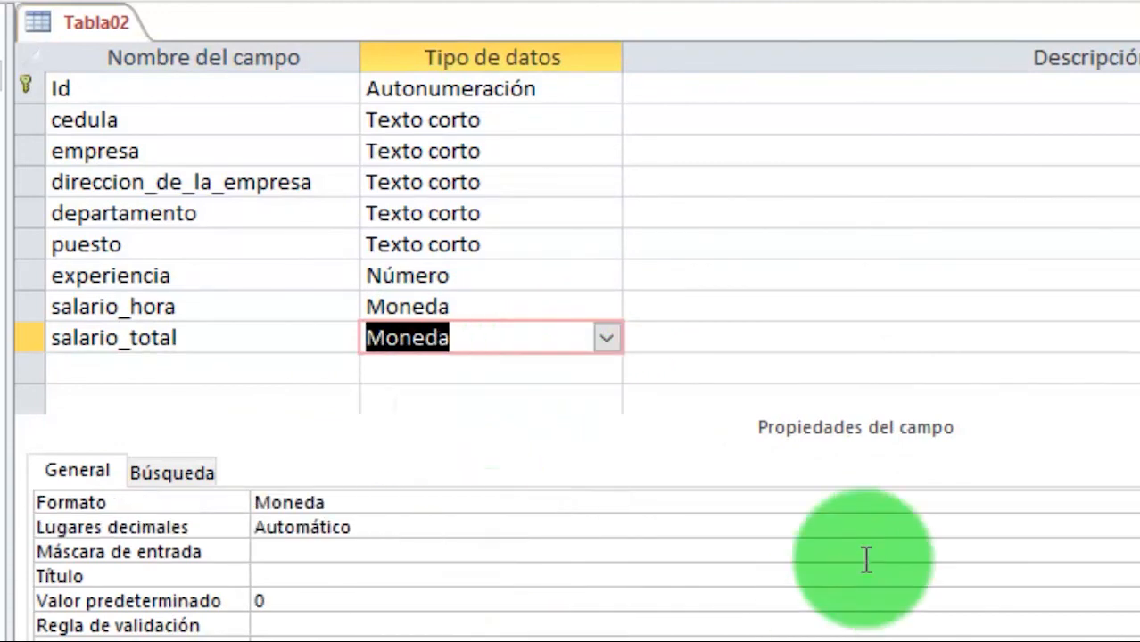
Set the format of salario_total to Euro and its validation rule to >10000
{"action": "left_click", "coordinate": [1105, 504]}
{"action": "left_click", "coordinate": [1131, 502]}
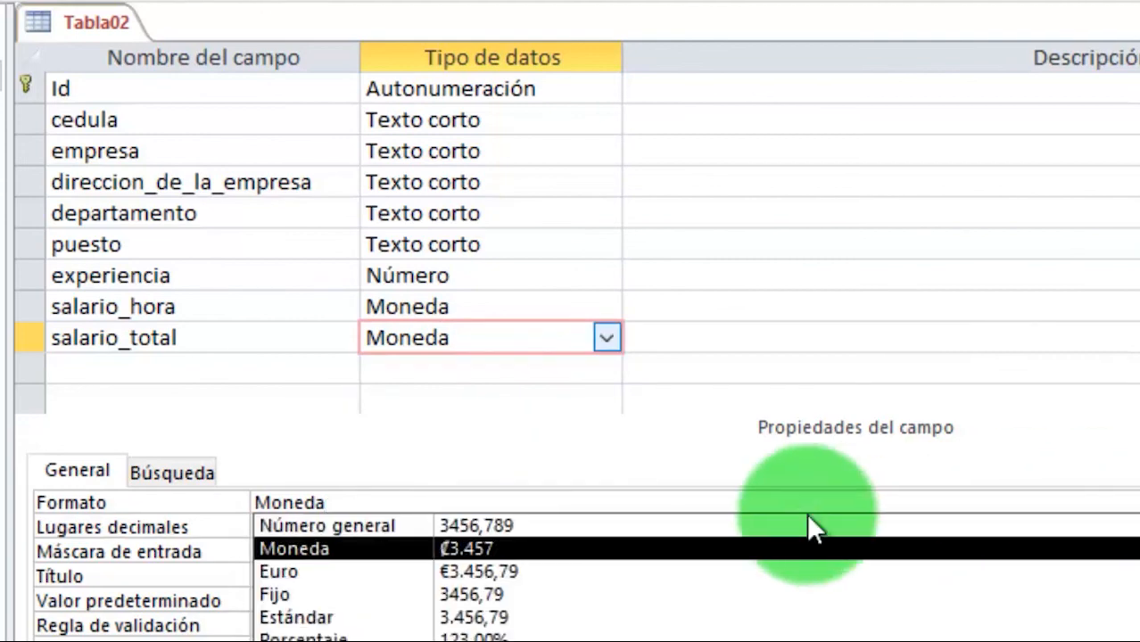
{"action": "left_click", "coordinate": [420, 567]}
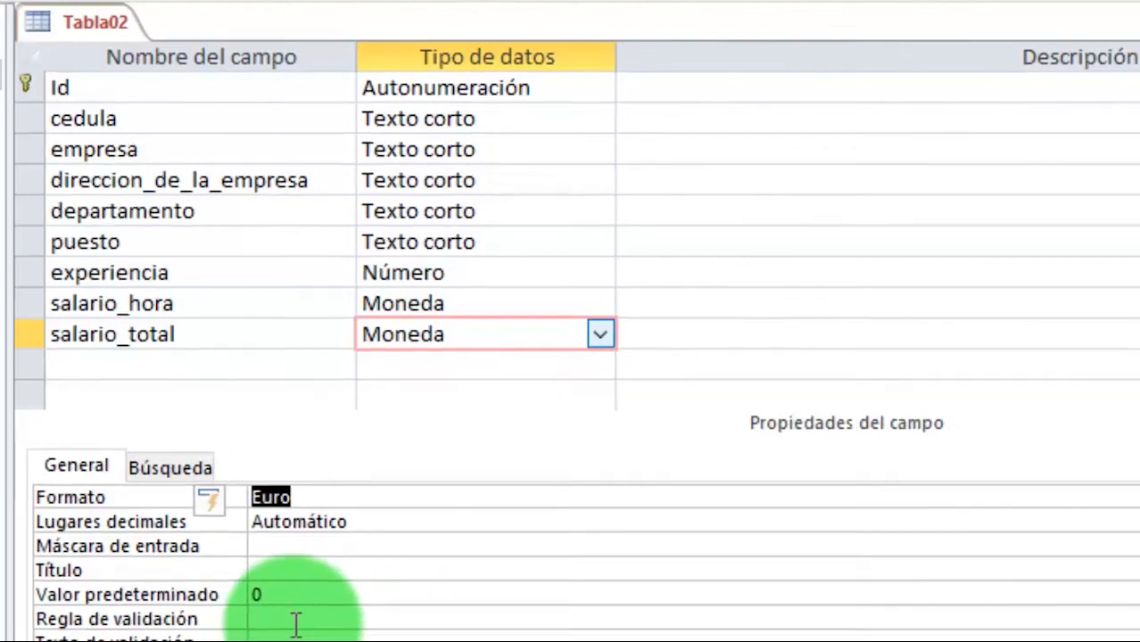
{"action": "left_click", "coordinate": [397, 622]}
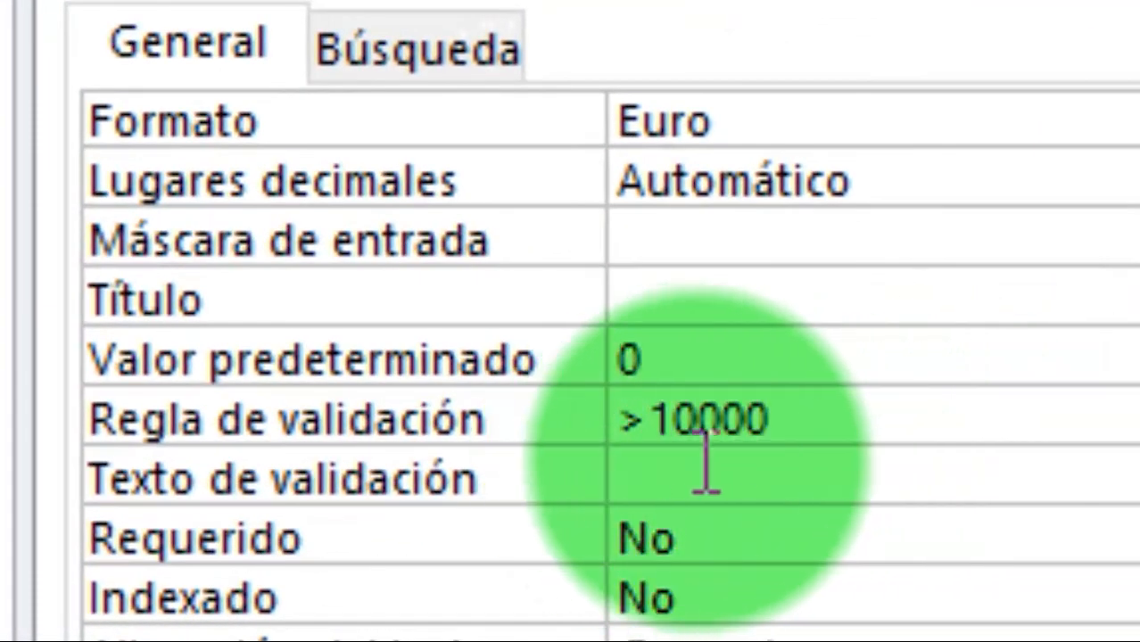
Try a space and a comma as thousands separator in the salario_total validation rule, and restore the rule to >10000
{"action": "left_click_drag", "start_coordinate": [705, 420], "coordinate": [722, 420]}
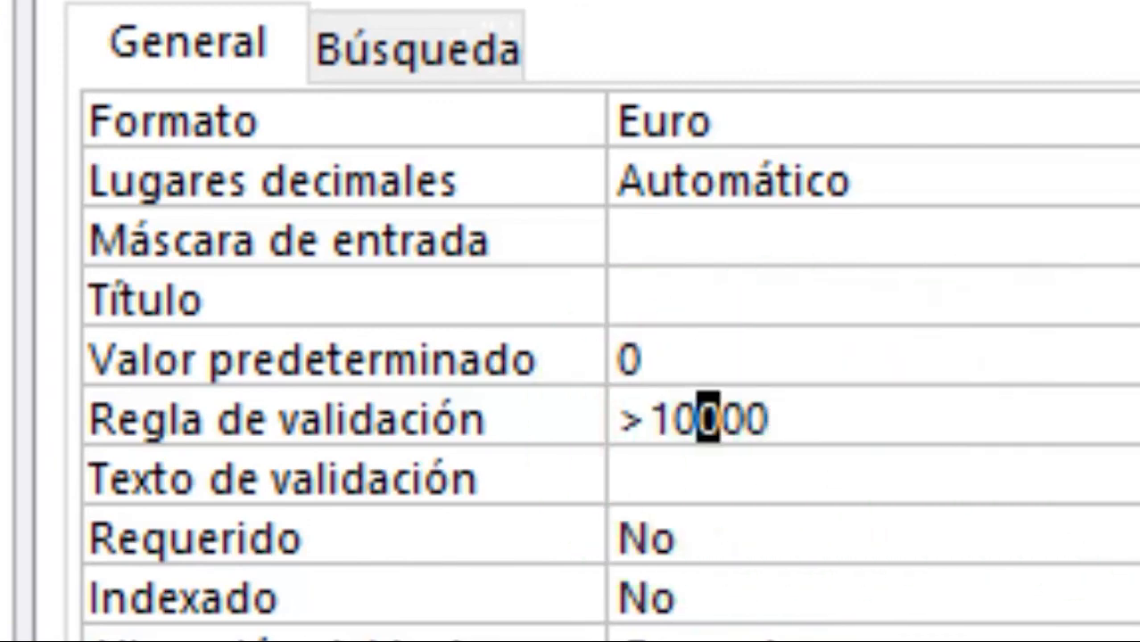
{"action": "key", "text": "Left"}
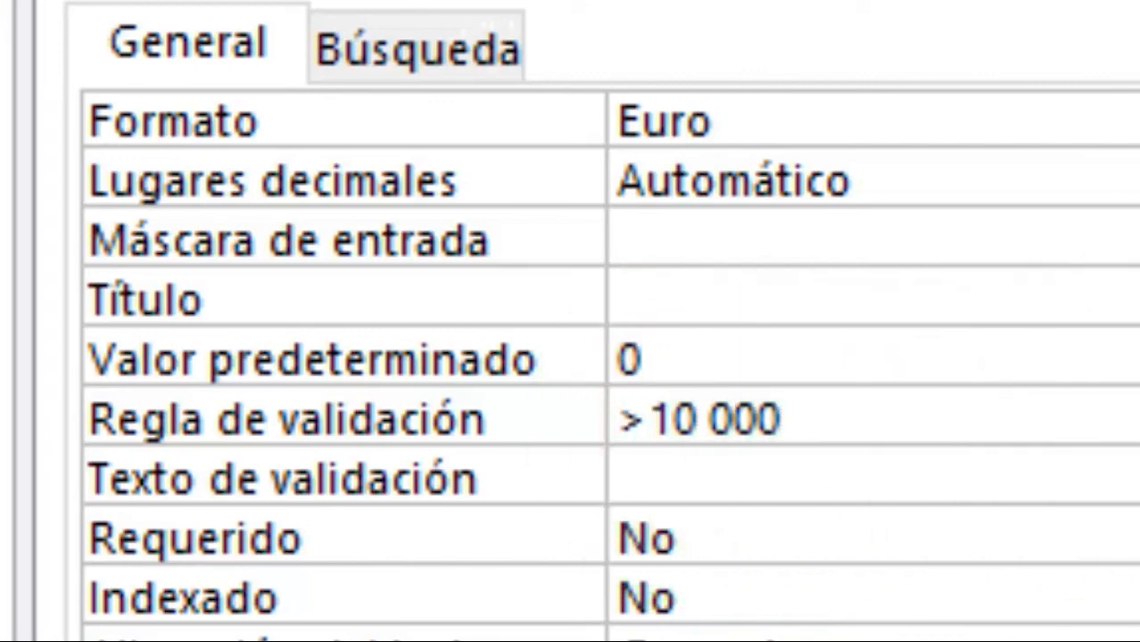
{"action": "key", "text": "BackSpace"}
{"action": "type", "text": ","}
{"action": "key", "text": "BackSpace"}
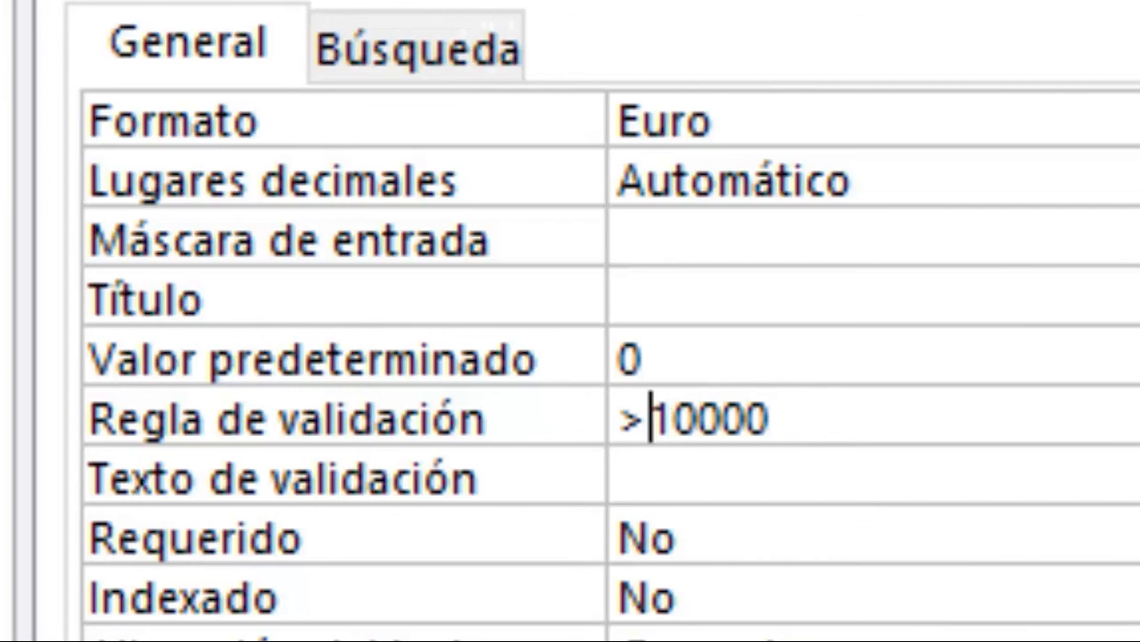
{"action": "key", "text": "Delete"}
{"action": "key", "text": "Delete"}
{"action": "key", "text": "Delete"}
{"action": "key", "text": "Delete"}
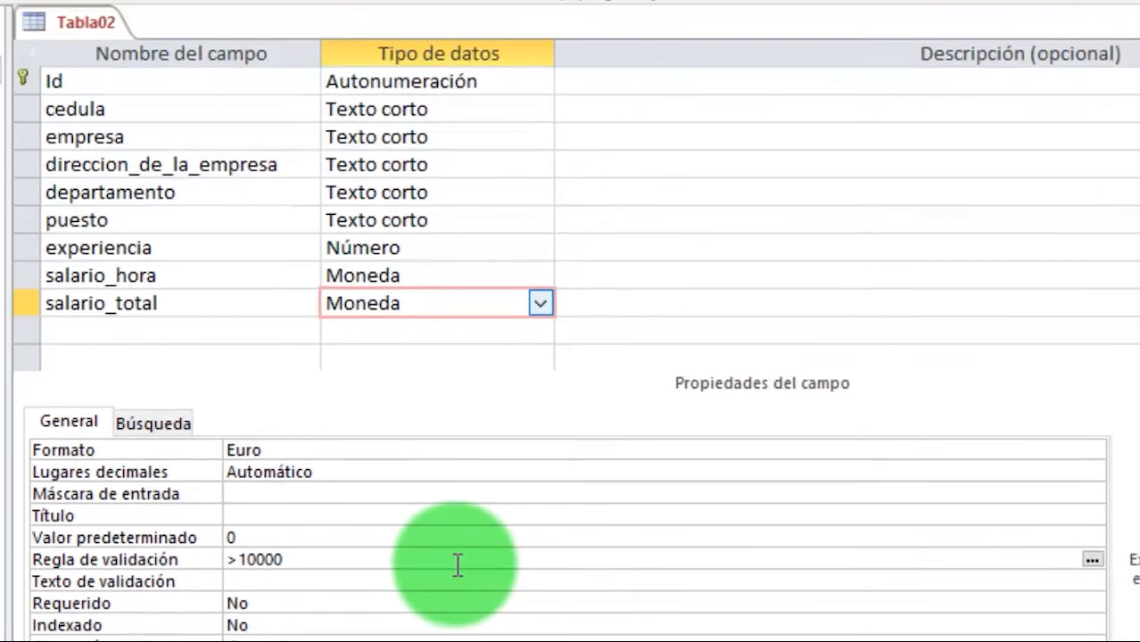
Show Tabla02 in datasheet view and place the cursor in the cedula field of the new record
{"action": "left_click", "coordinate": [392, 535]}
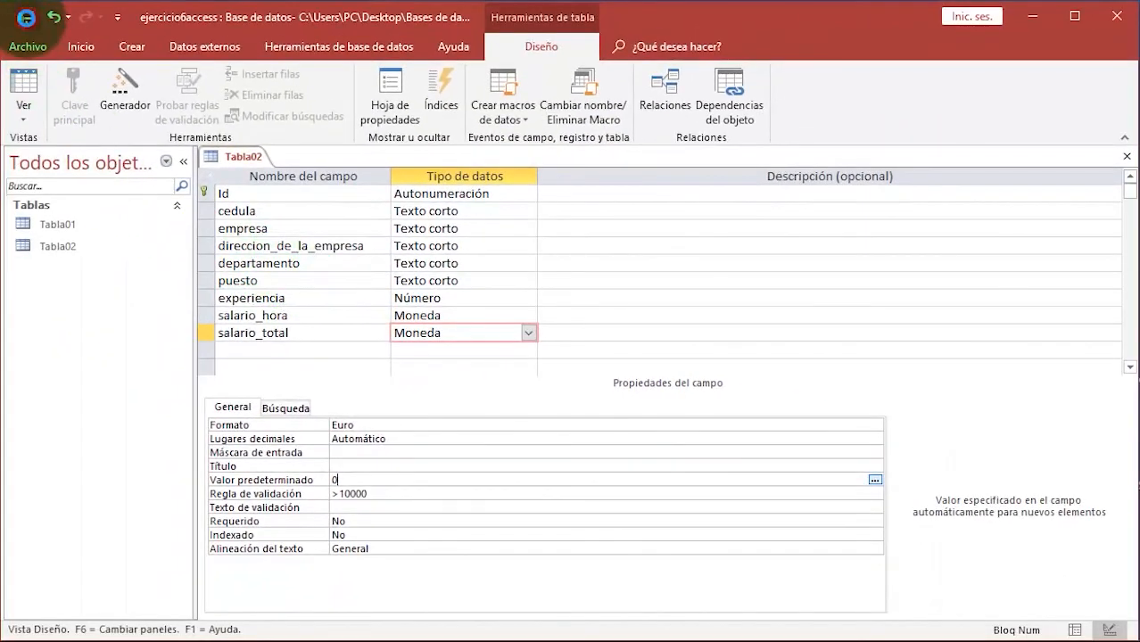
{"action": "left_click", "coordinate": [25, 82]}
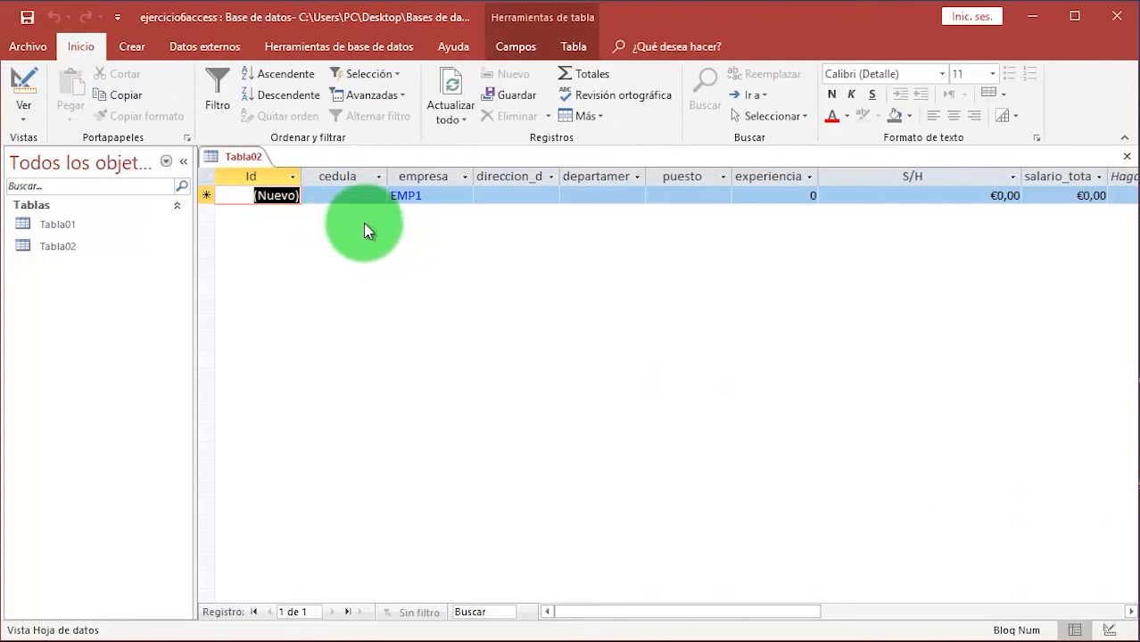
{"action": "left_click", "coordinate": [335, 188]}
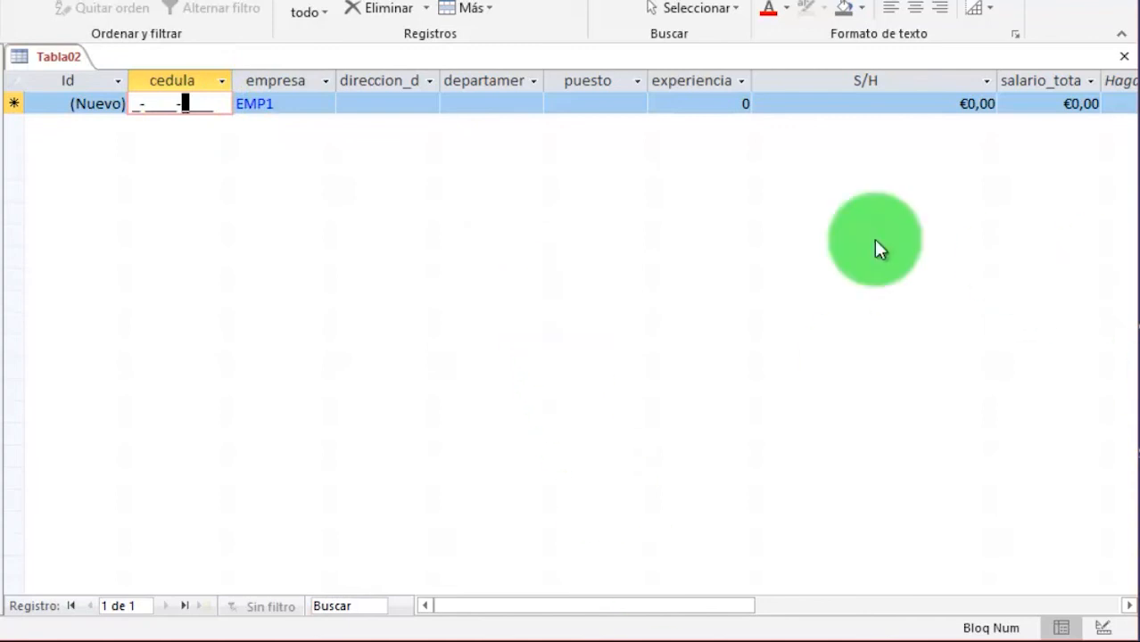
Enter a full ID number in the cedula field of the new Tabla02 record, following its input mask
{"action": "left_click", "coordinate": [138, 103]}
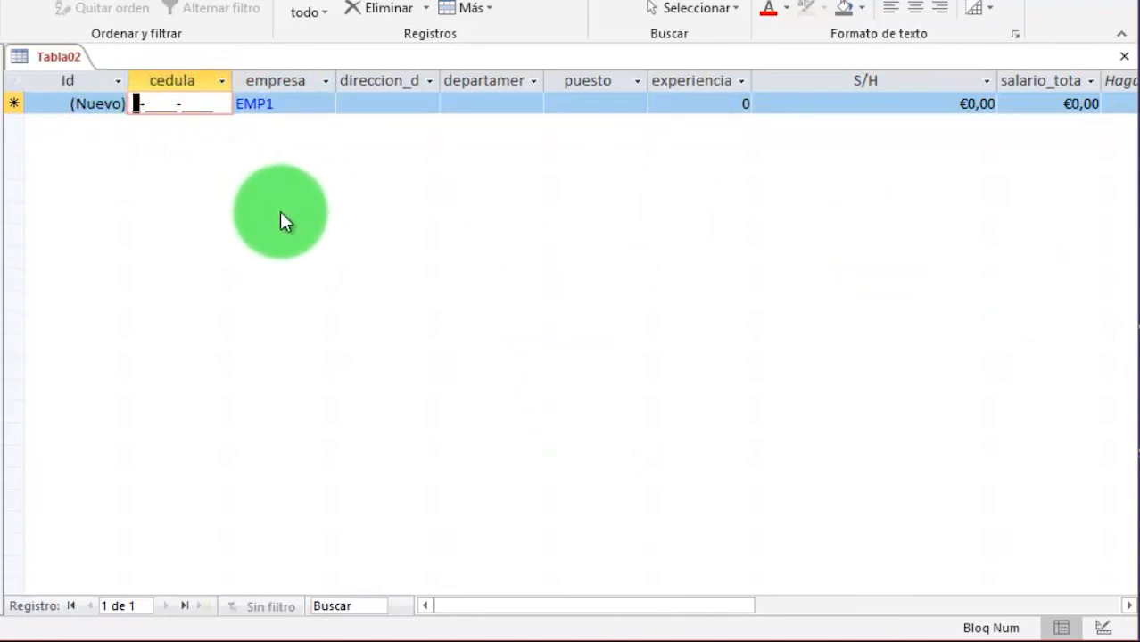
{"action": "type", "text": "2-5555-6"}
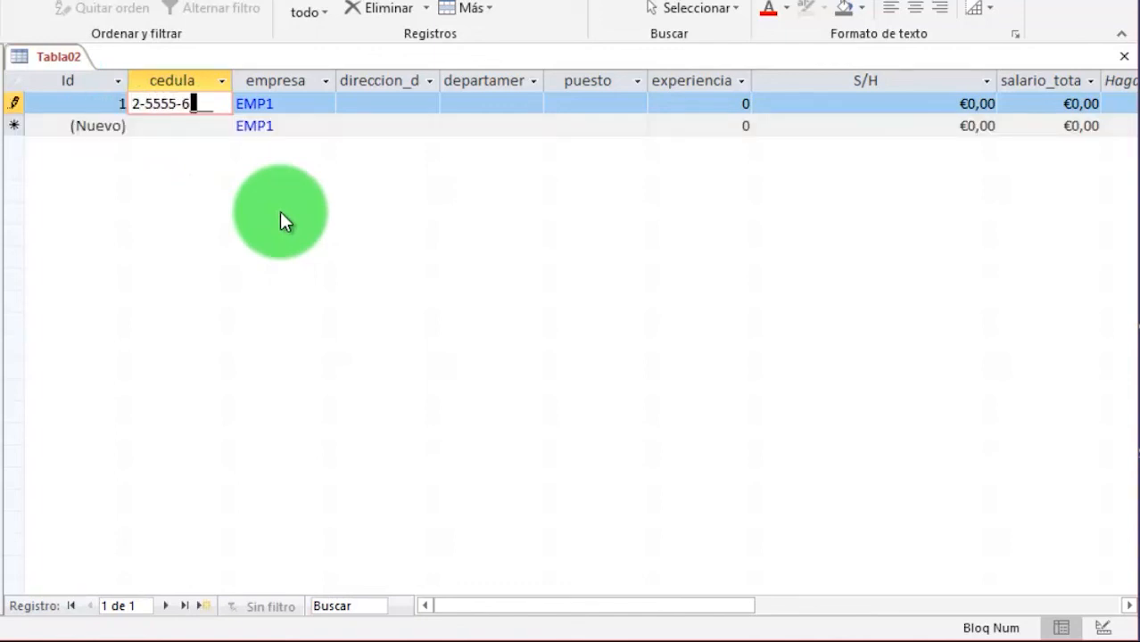
{"action": "key", "text": "Left"}
{"action": "key", "text": "Left"}
{"action": "key", "text": "Left"}
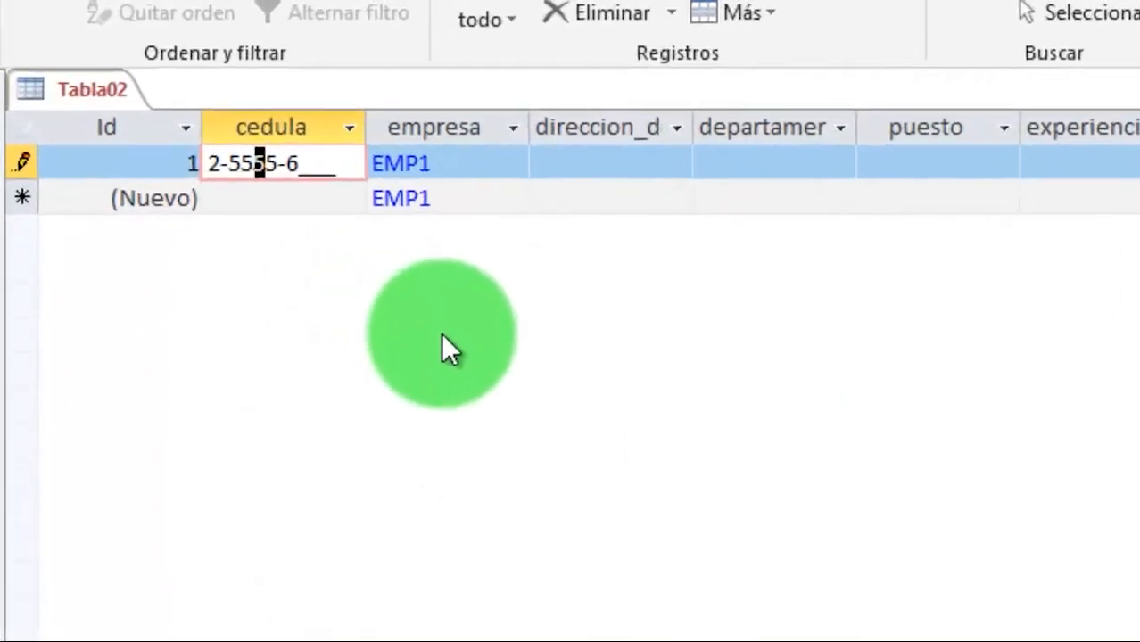
{"action": "key", "text": "Right"}
{"action": "type", "text": "6-"}
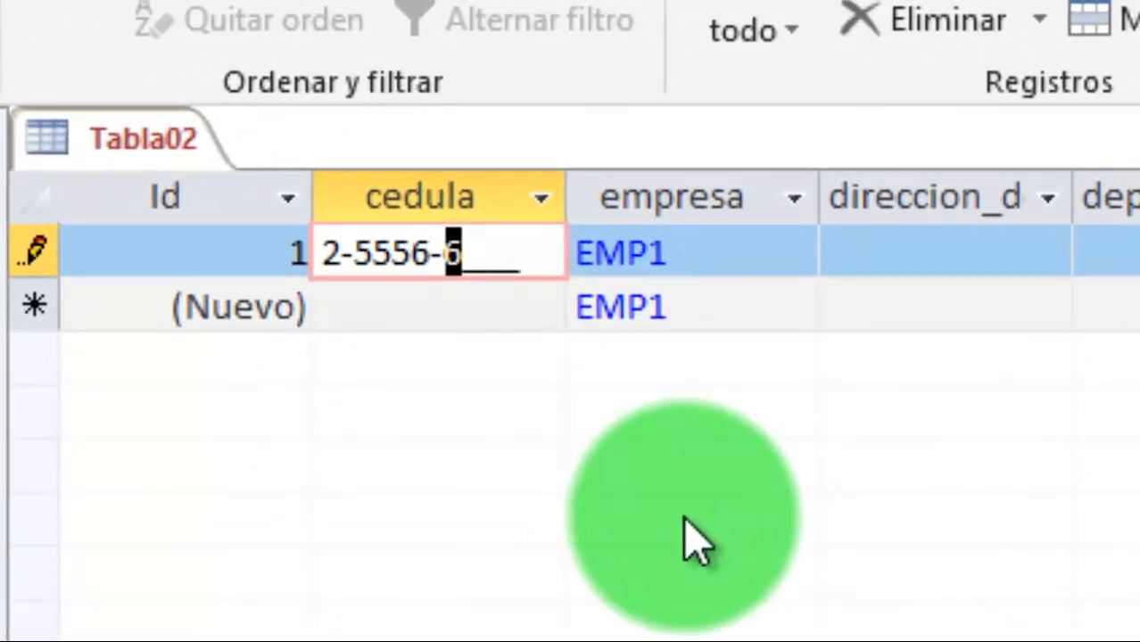
{"action": "type", "text": "0001"}
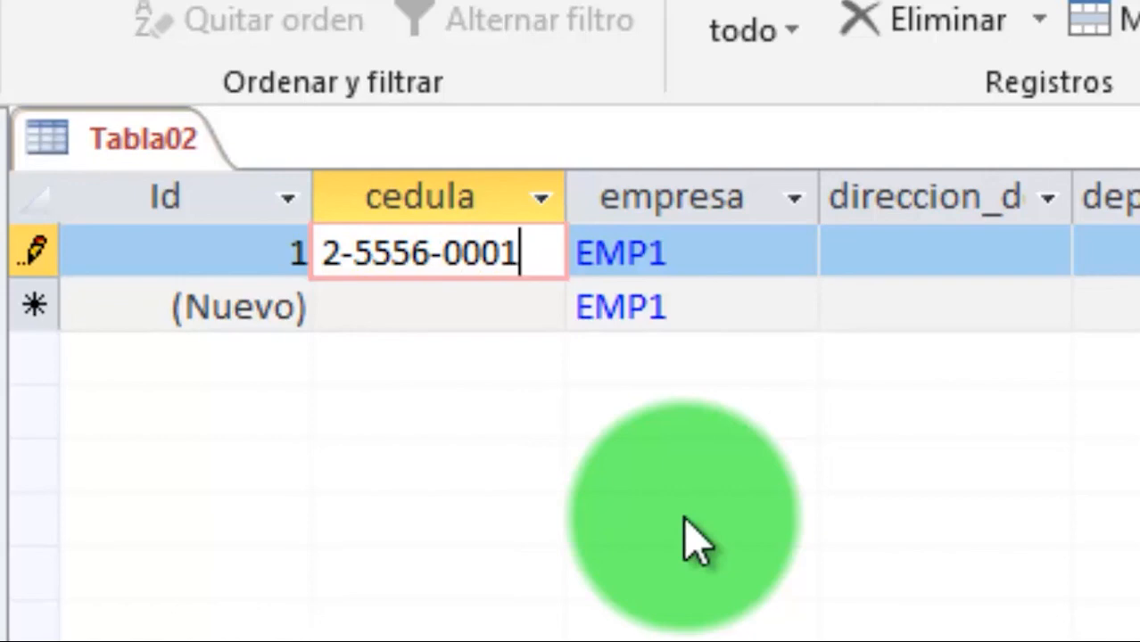
{"action": "key", "text": "Tab"}
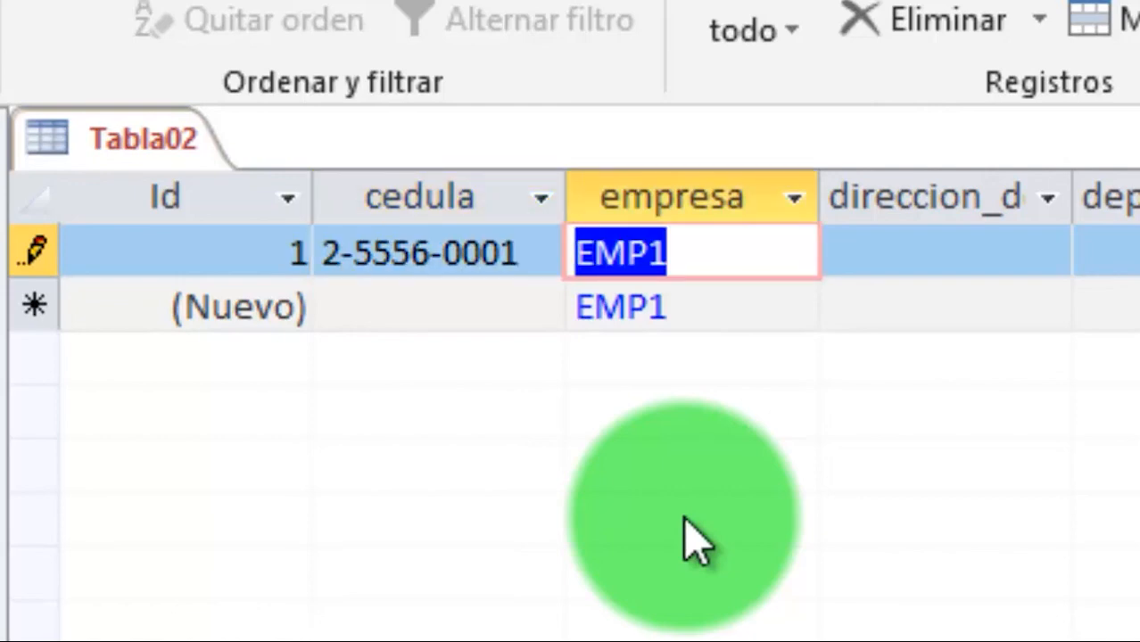
Test the validation rule of the empresa field with the value hola, and restore the field to EMP1
{"action": "type", "text": "hola"}
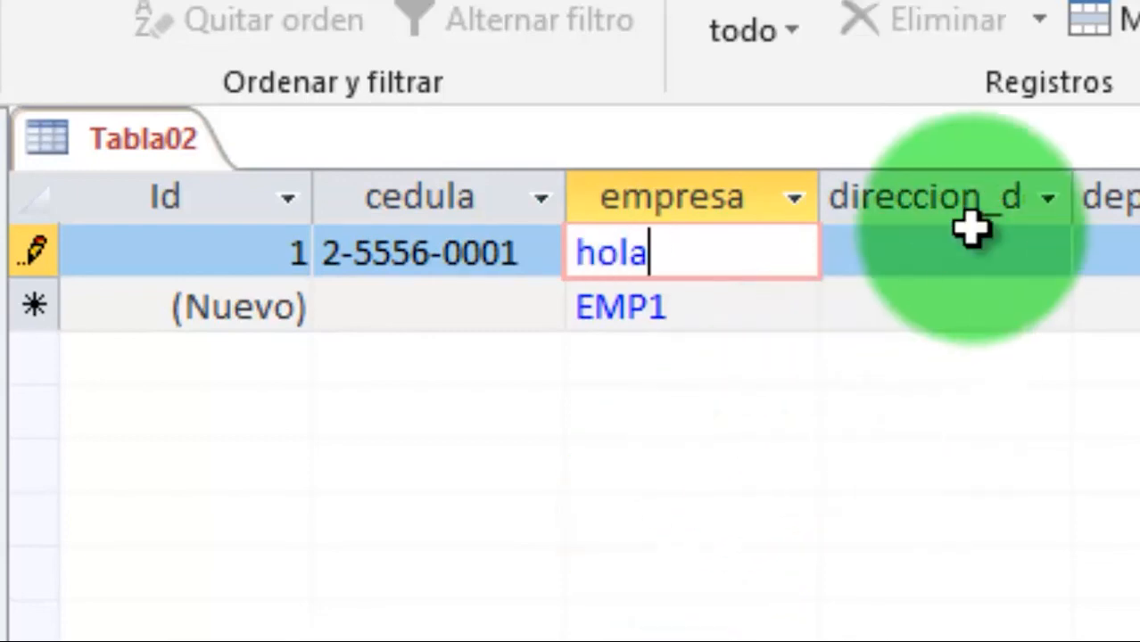
{"action": "left_click", "coordinate": [931, 252]}
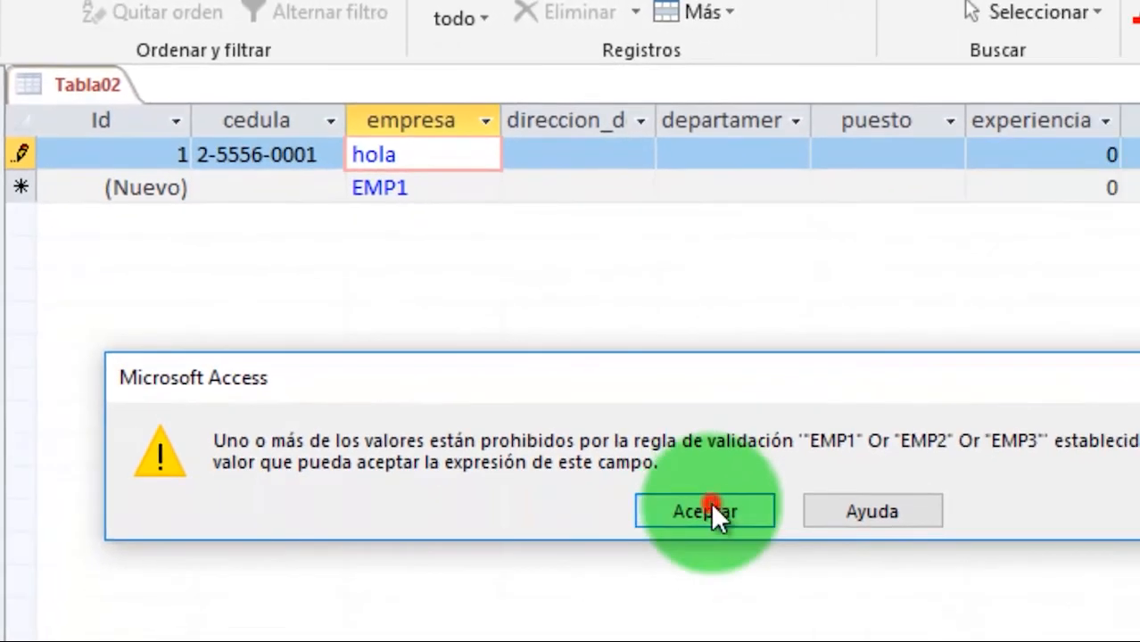
{"action": "left_click", "coordinate": [714, 510]}
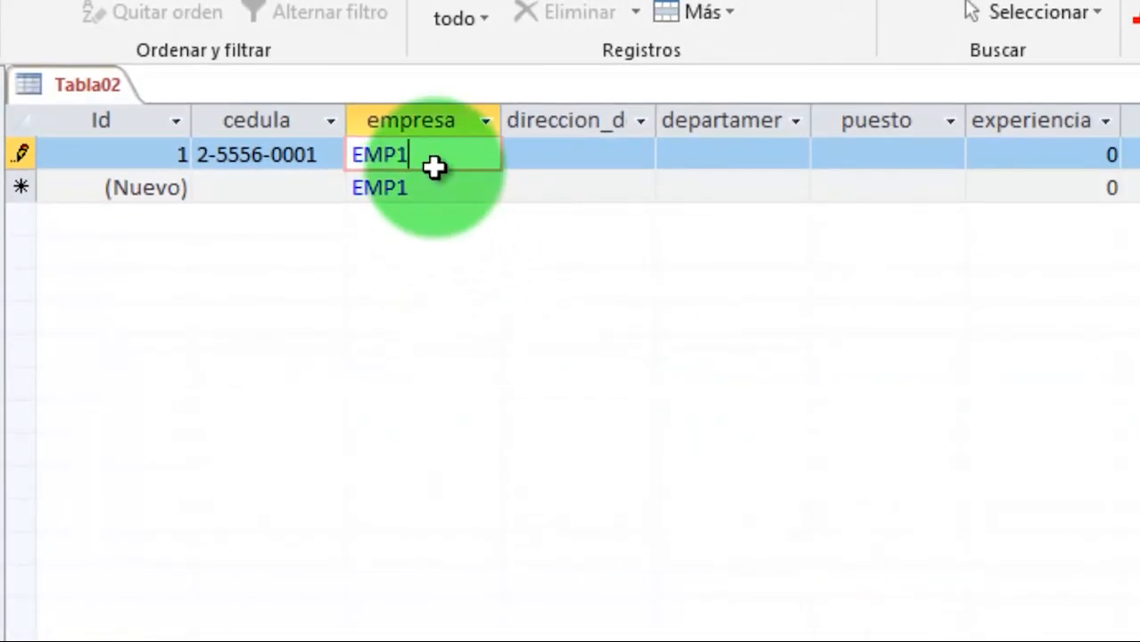
Enter San José as the company address of the first record and reselect that field to check its format
{"action": "key", "text": "Tab"}
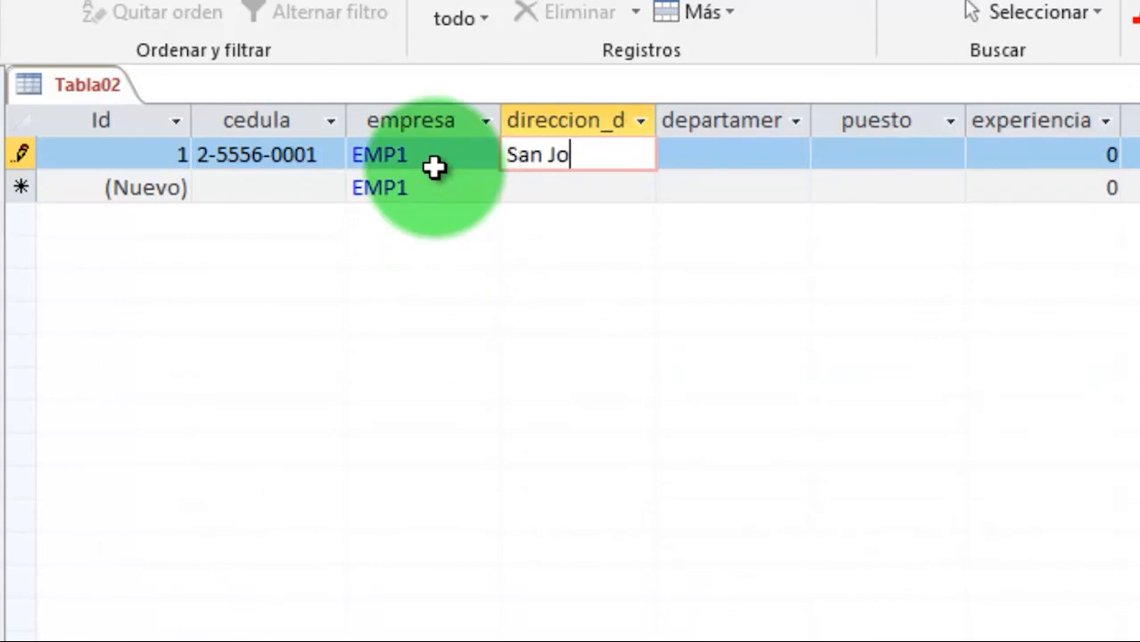
{"action": "key", "text": "Tab"}
{"action": "key", "text": "shift+Tab"}
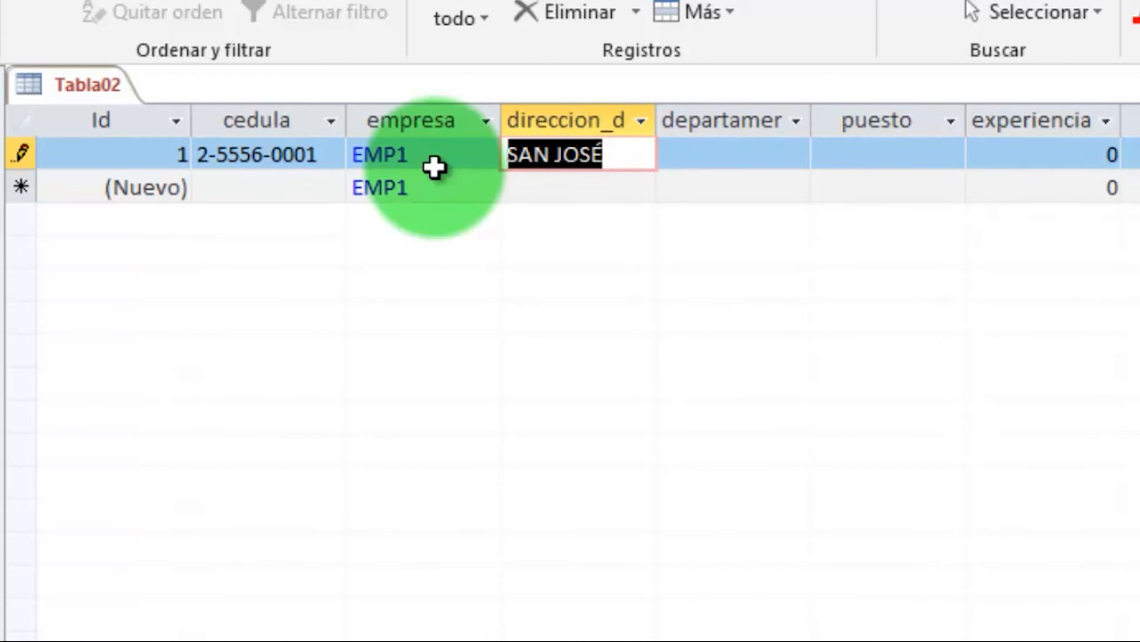
Test the validation rule of the company address field with otra cosa, and set the field back to San José
{"action": "type", "text": "o"}
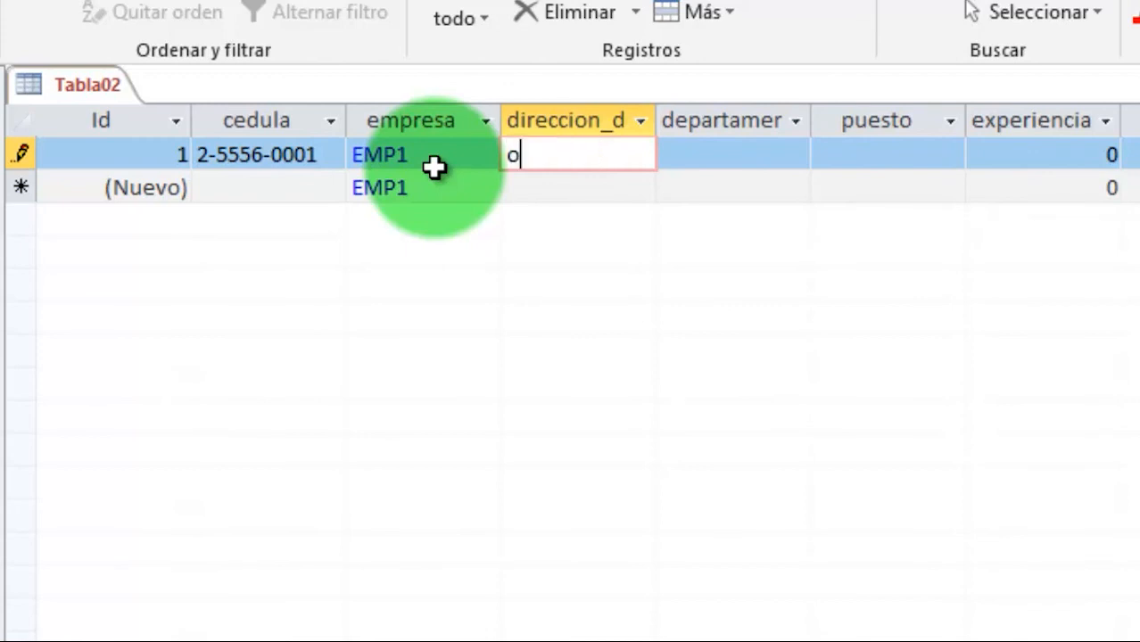
{"action": "type", "text": "tra cosa"}
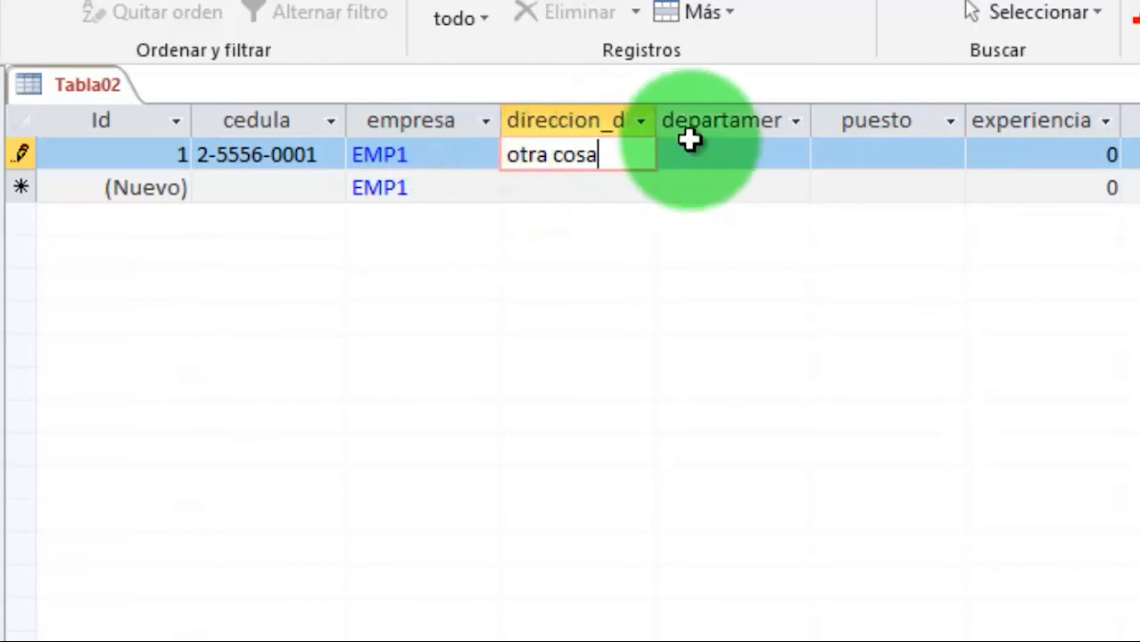
{"action": "left_click", "coordinate": [655, 139]}
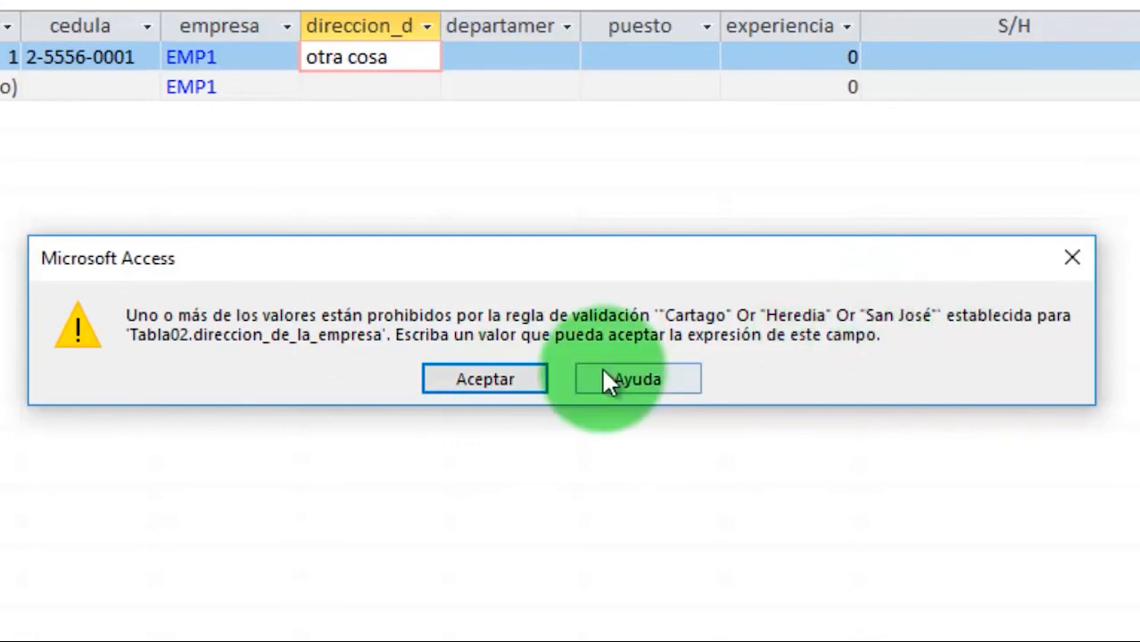
{"action": "left_click", "coordinate": [526, 369]}
{"action": "left_click_drag", "start_coordinate": [409, 57], "coordinate": [255, 51]}
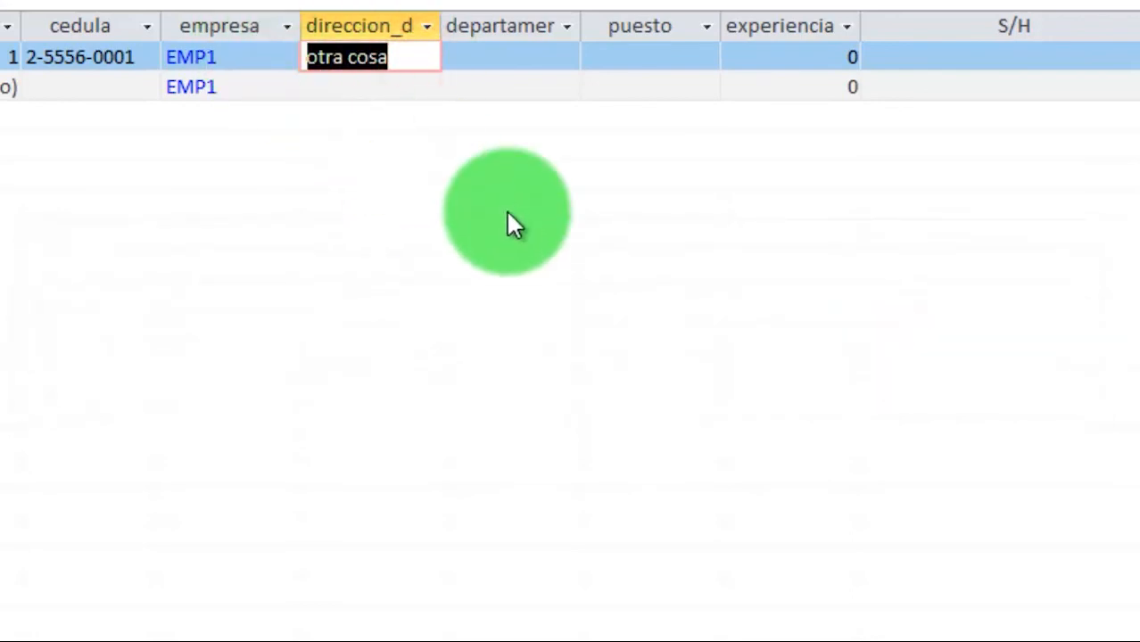
{"action": "type", "text": "San José"}
{"action": "key", "text": "Tab"}
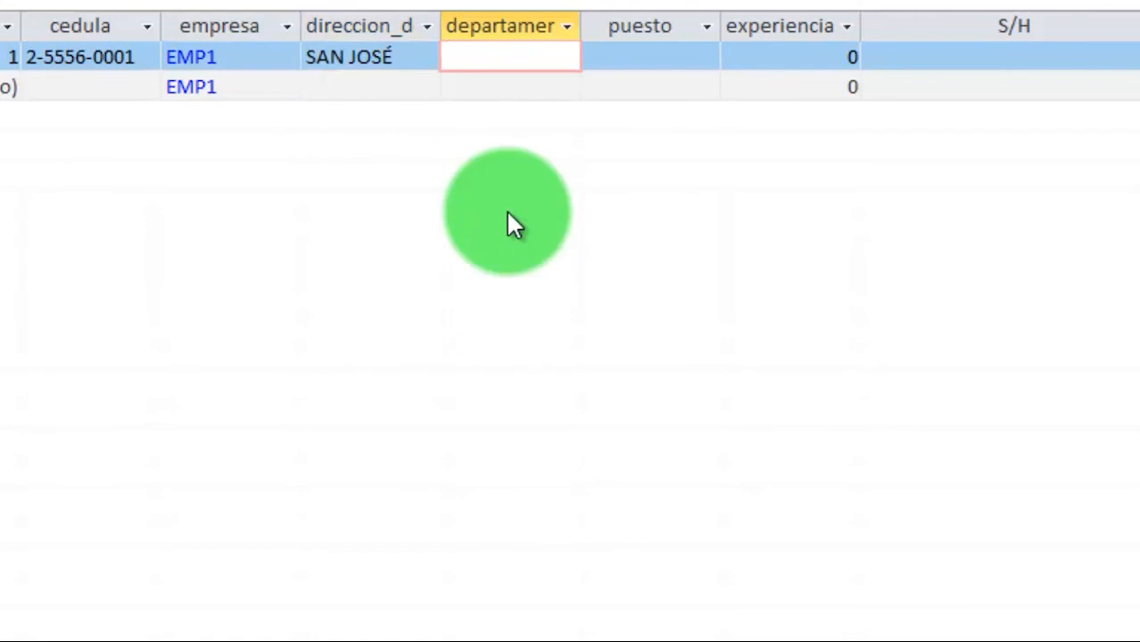
Fill in the first record with the department contabilidad, the puesto Gerente and an experiencia of 10
{"action": "type", "text": "contabilidad"}
{"action": "key", "text": "Tab"}
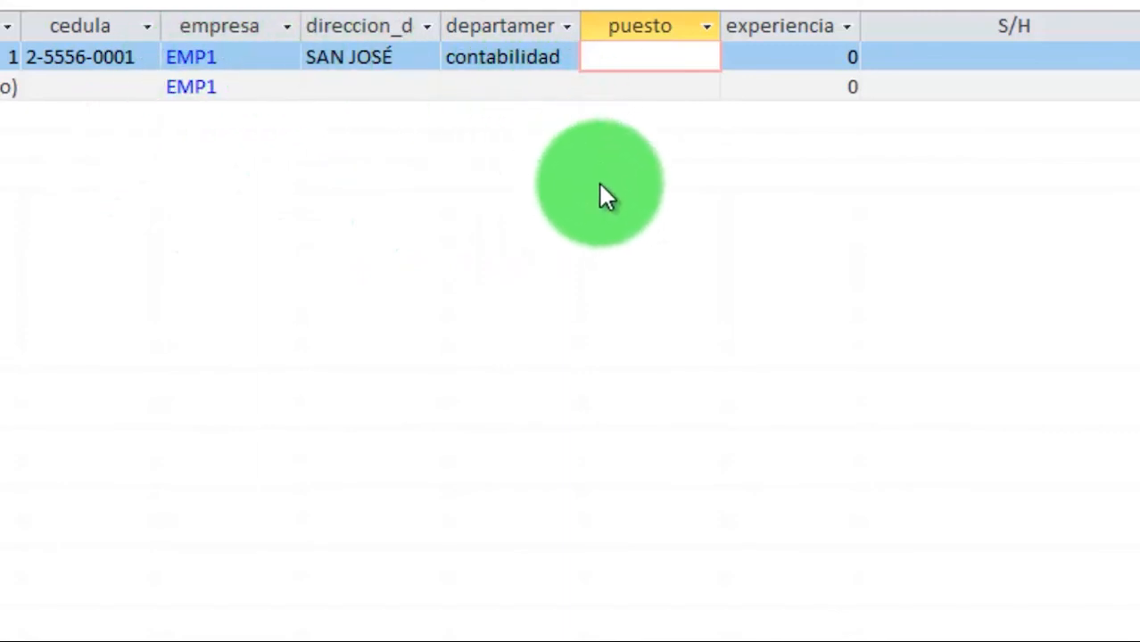
{"action": "type", "text": "Gerente"}
{"action": "key", "text": "Tab"}
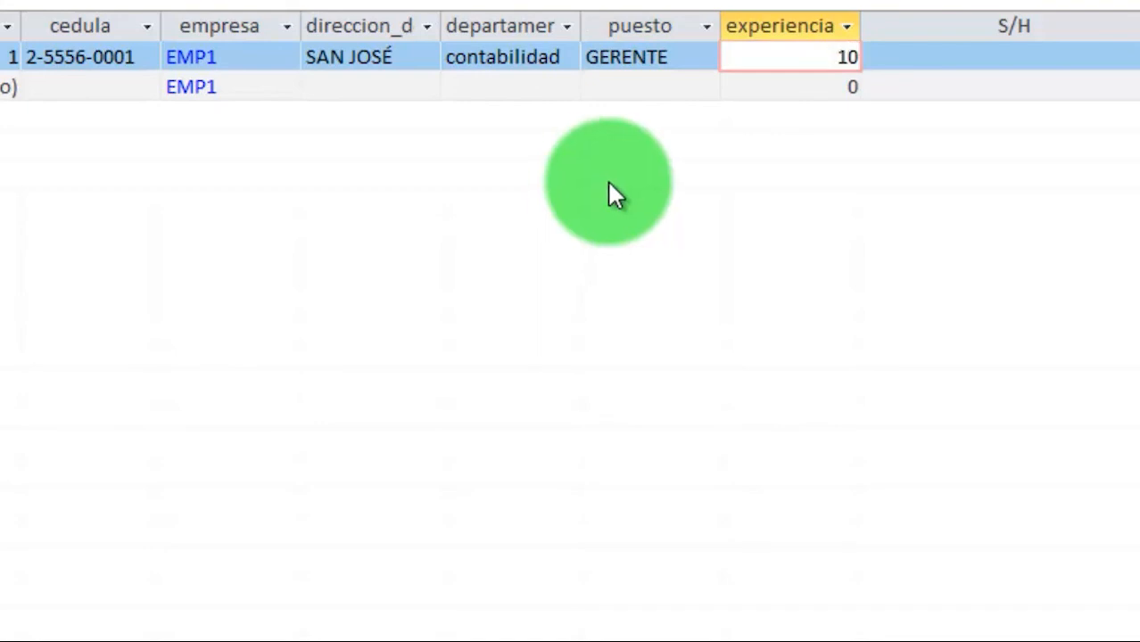
{"action": "left_click", "coordinate": [937, 61]}
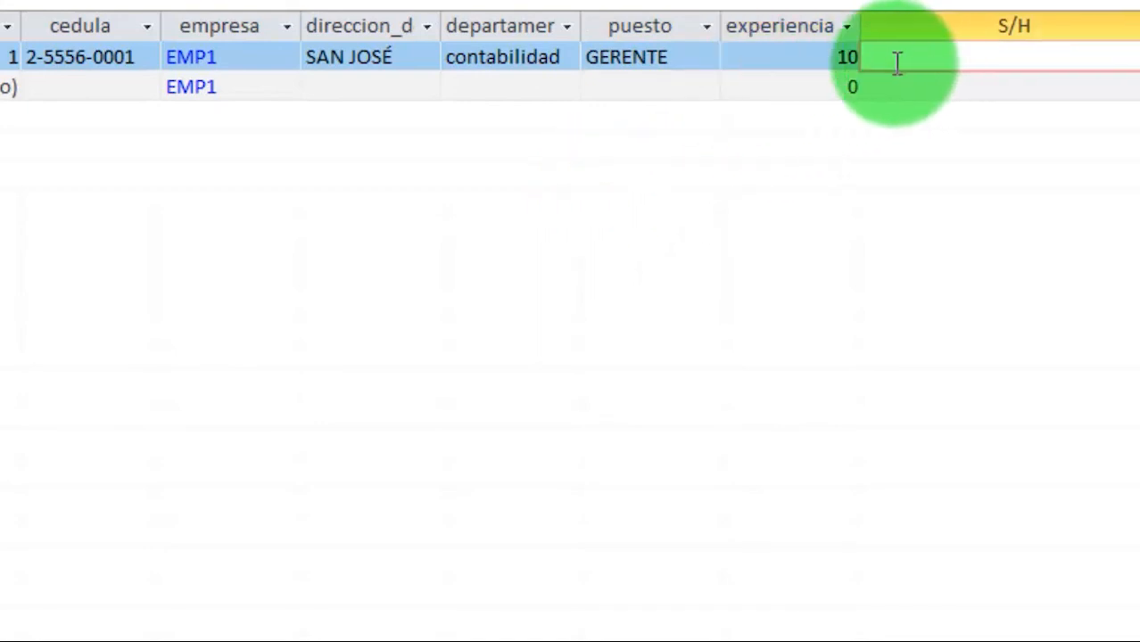
Test the validation rule of the experiencia field with the value 2, and set the field back to 10
{"action": "left_click", "coordinate": [809, 61]}
{"action": "type", "text": "2"}
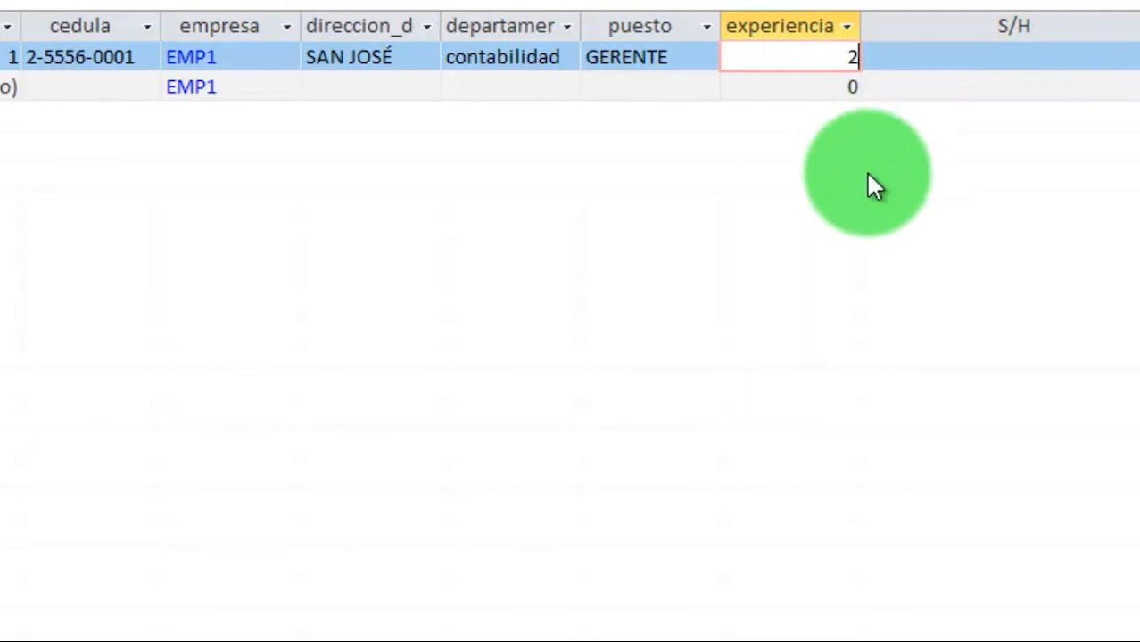
{"action": "left_click", "coordinate": [1002, 59]}
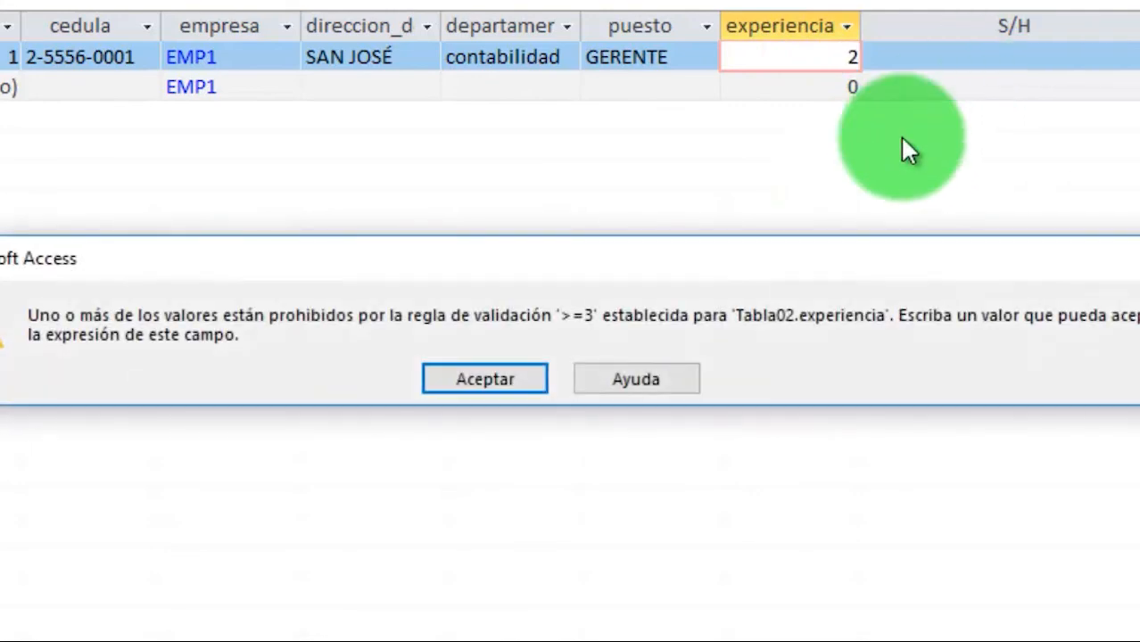
{"action": "left_click", "coordinate": [542, 378]}
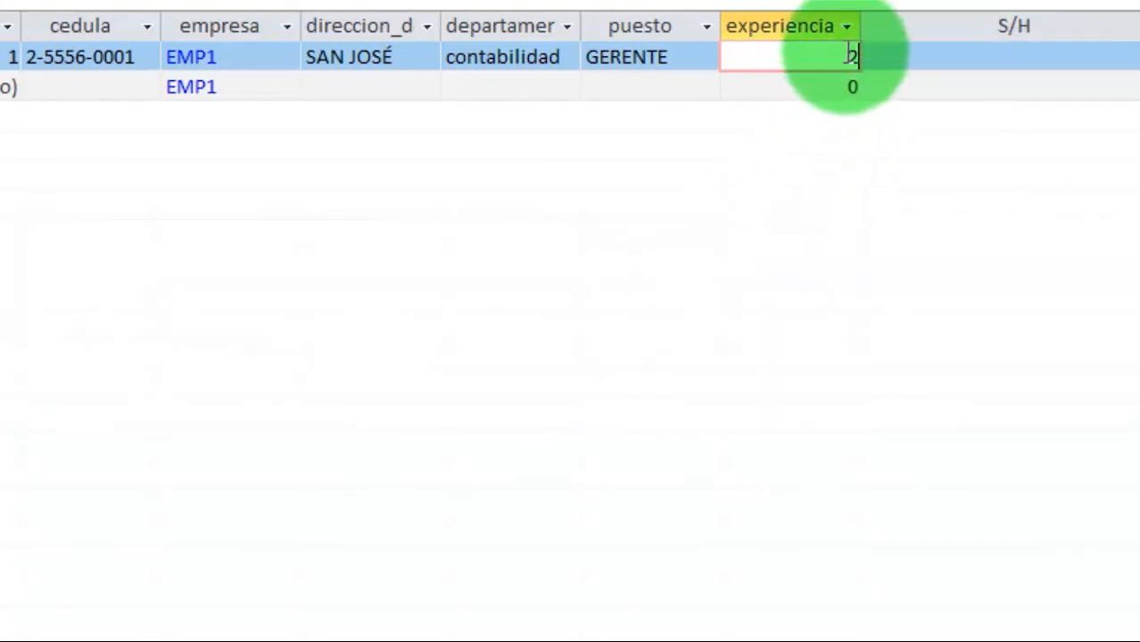
{"action": "double_click", "coordinate": [852, 55]}
{"action": "type", "text": "10"}
{"action": "left_click", "coordinate": [869, 56]}
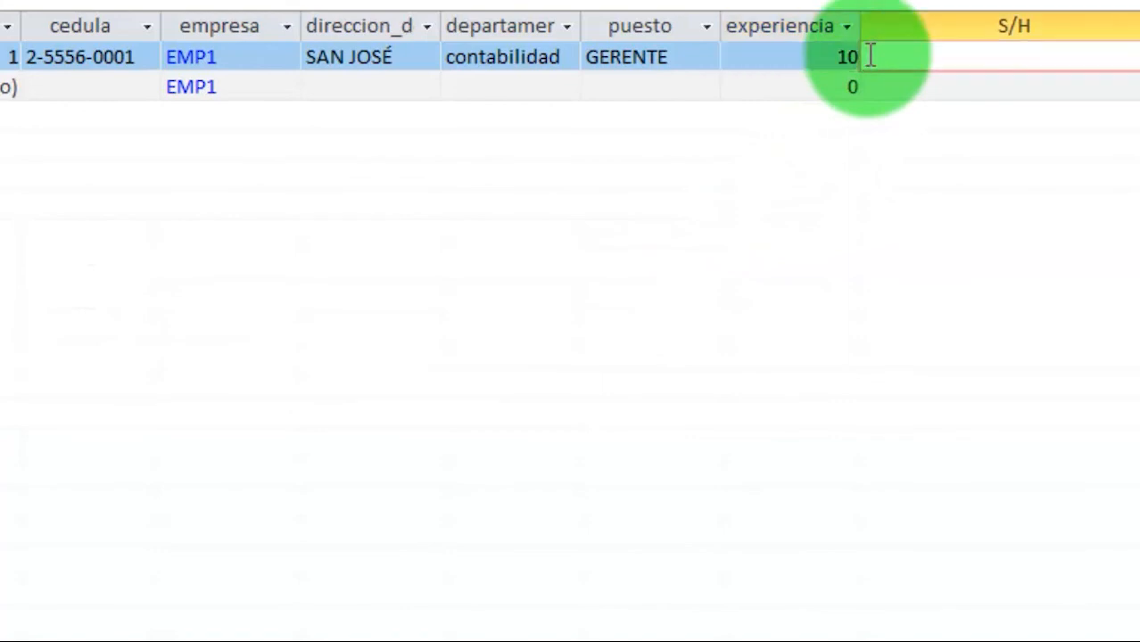